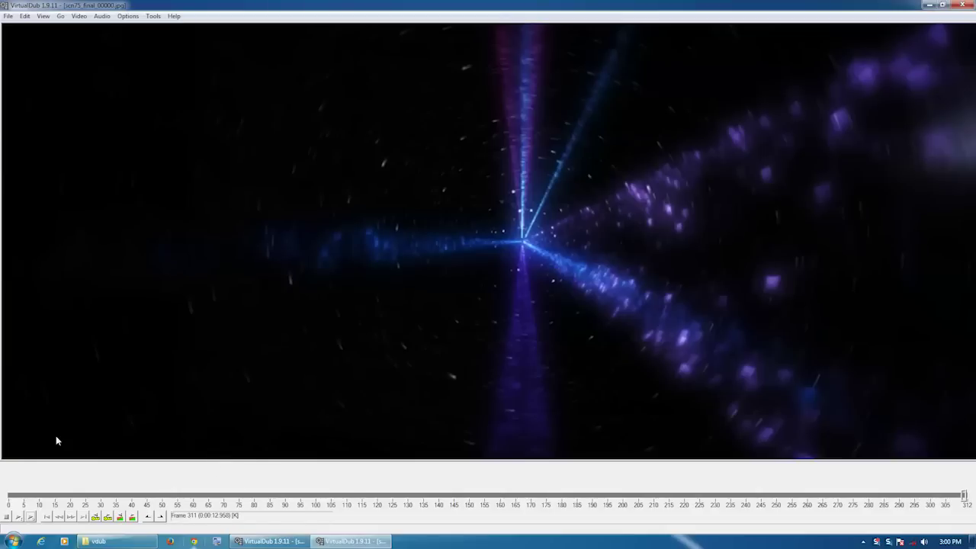
Open 3ds Max 2012 and scrub the scn74 camera animation forward to about frame 237 and back to frame 0
click(13, 541)
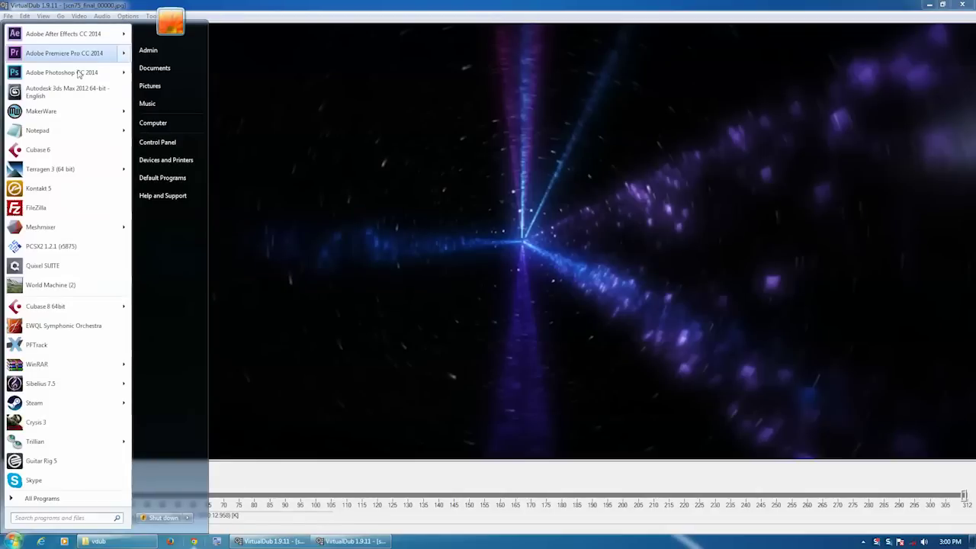
click(76, 96)
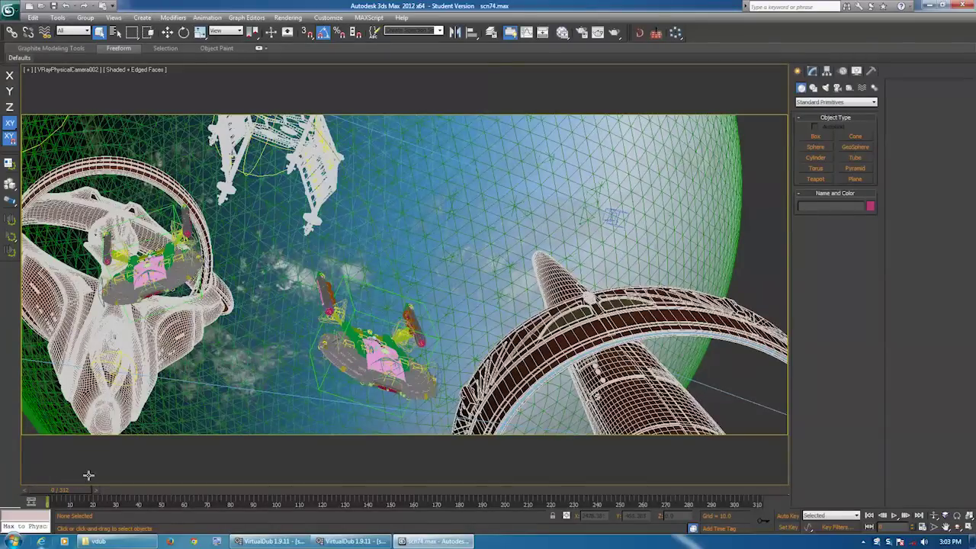
drag(95, 493, 602, 477)
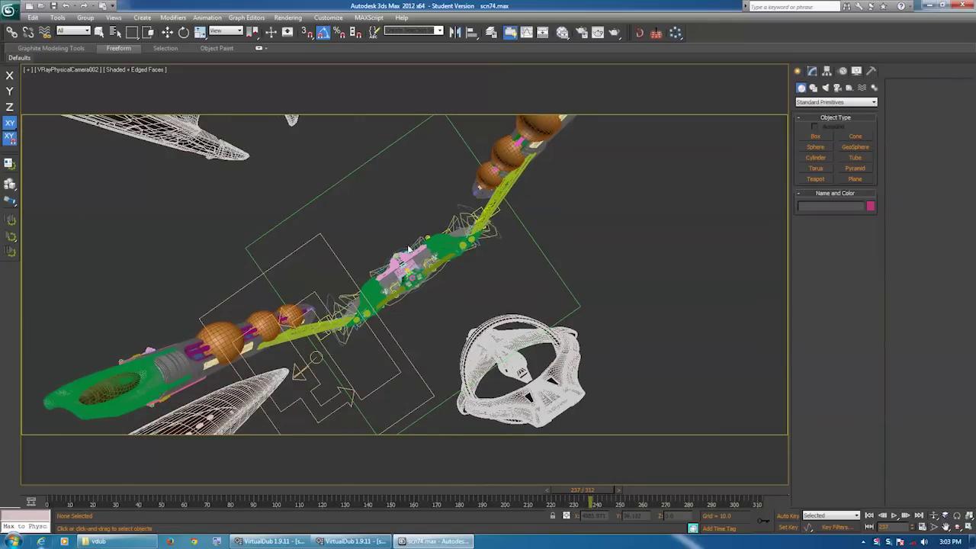
key(q)
drag(585, 496, 35, 489)
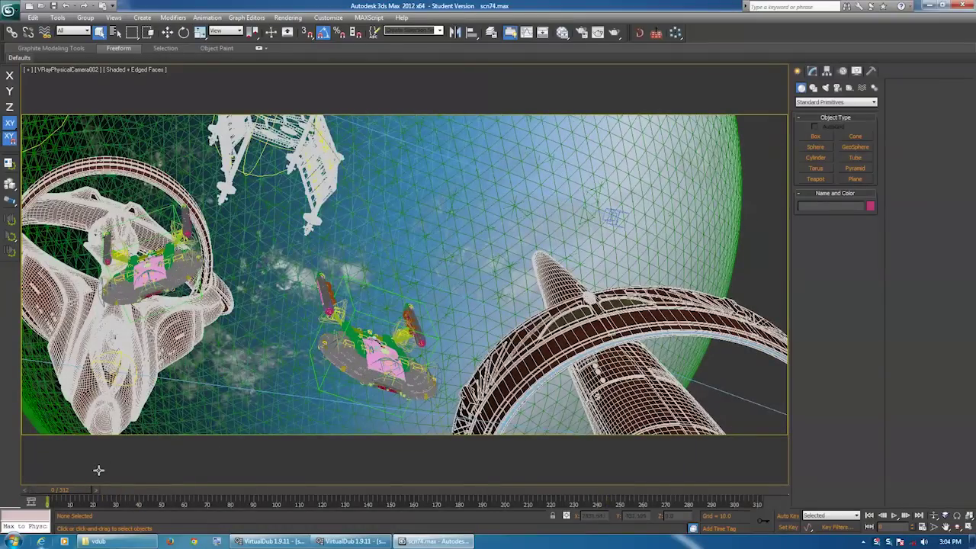
Switch to After Effects CC 2014 and enlarge the timeline area of the final composition
click(13, 542)
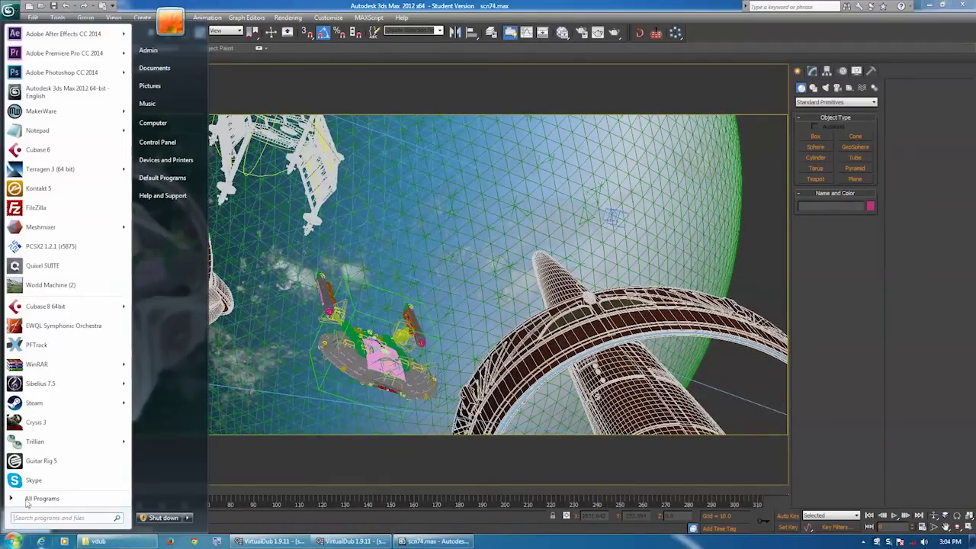
click(73, 36)
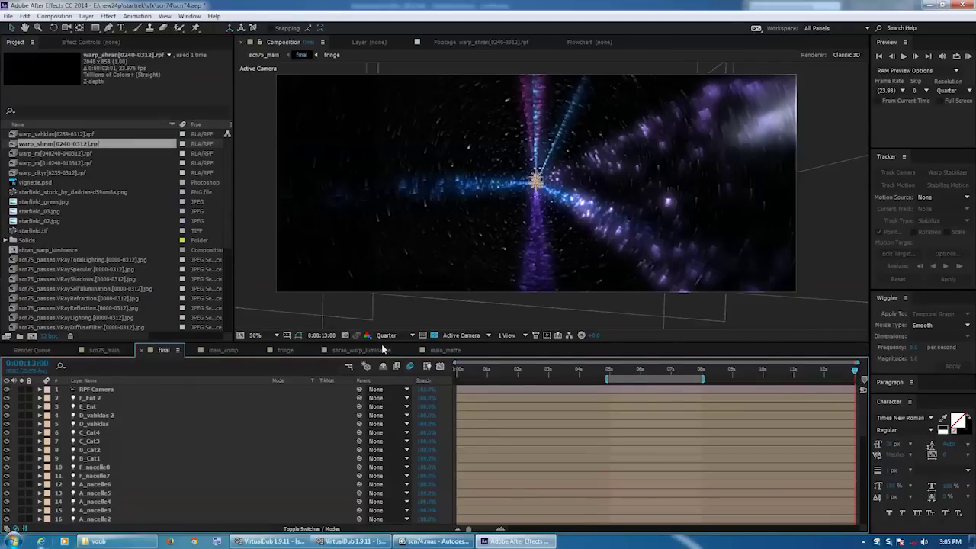
drag(369, 341, 376, 280)
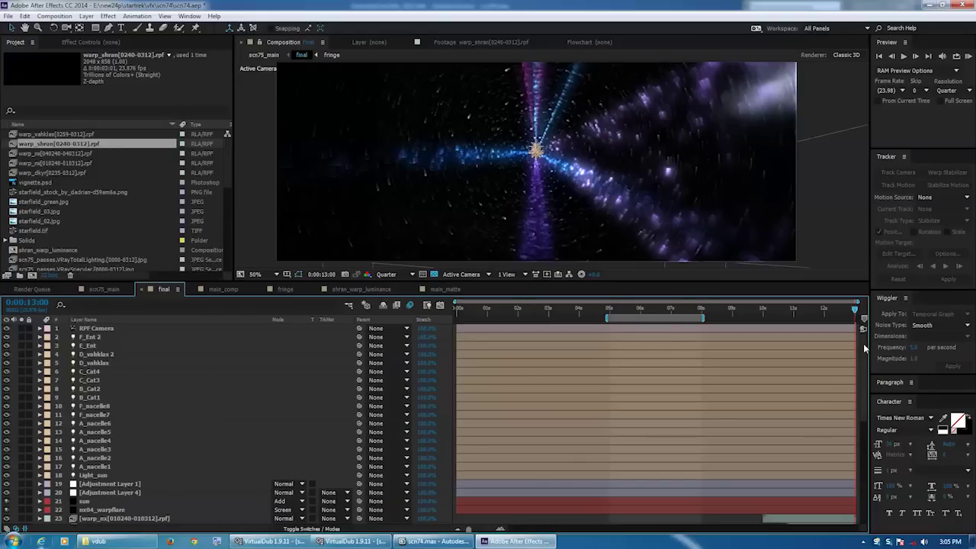
Look through the layer stack of the final composition and return the playhead to the first frame
scroll(864, 363, down, 9)
drag(873, 386, 885, 465)
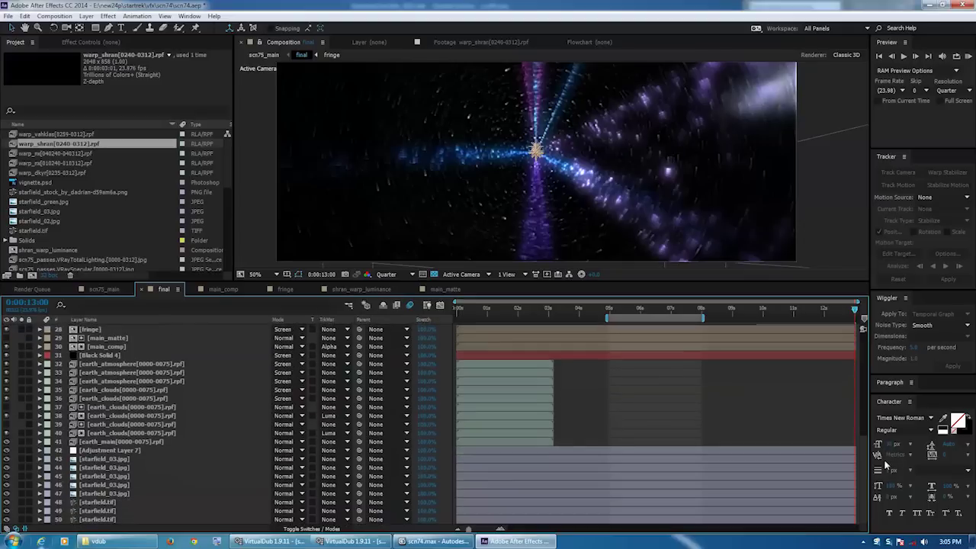
scroll(460, 324, up, 10)
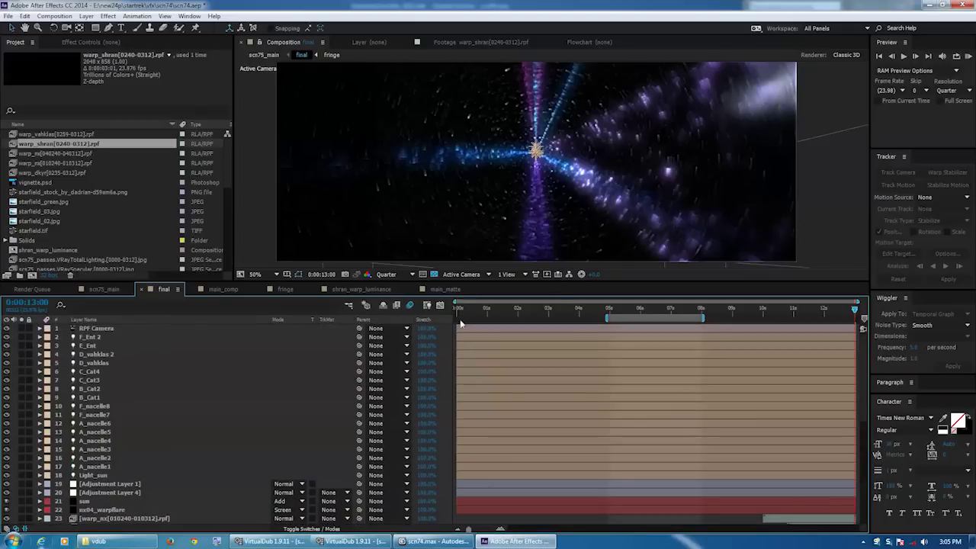
click(452, 312)
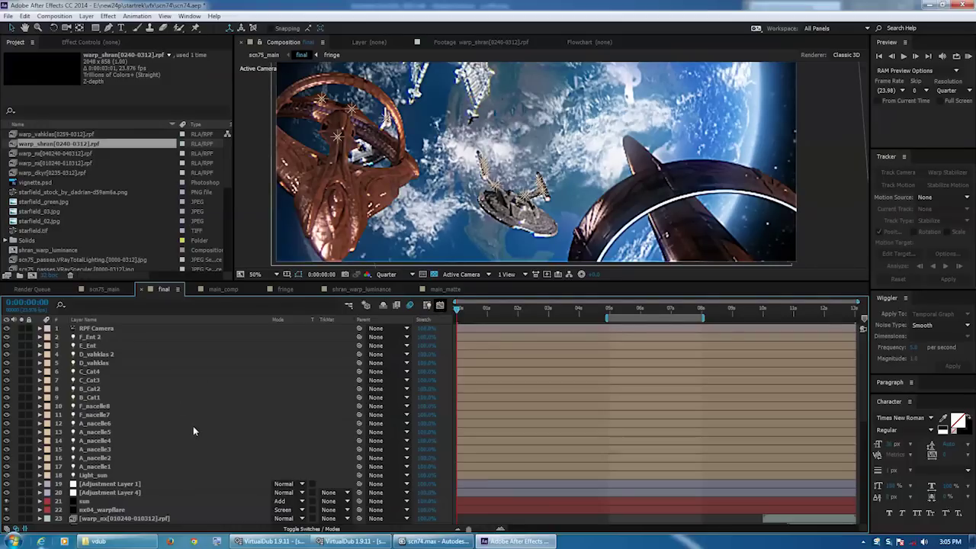
Solo the starfield.tif and starfield_03.jpg layers and scrub the final composition through to its last frame
scroll(192, 425, down, 9)
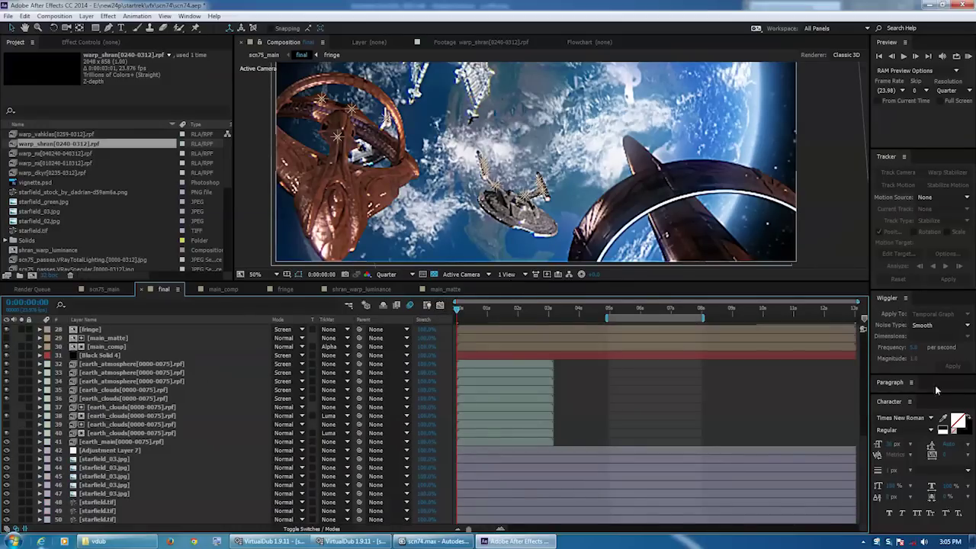
click(92, 520)
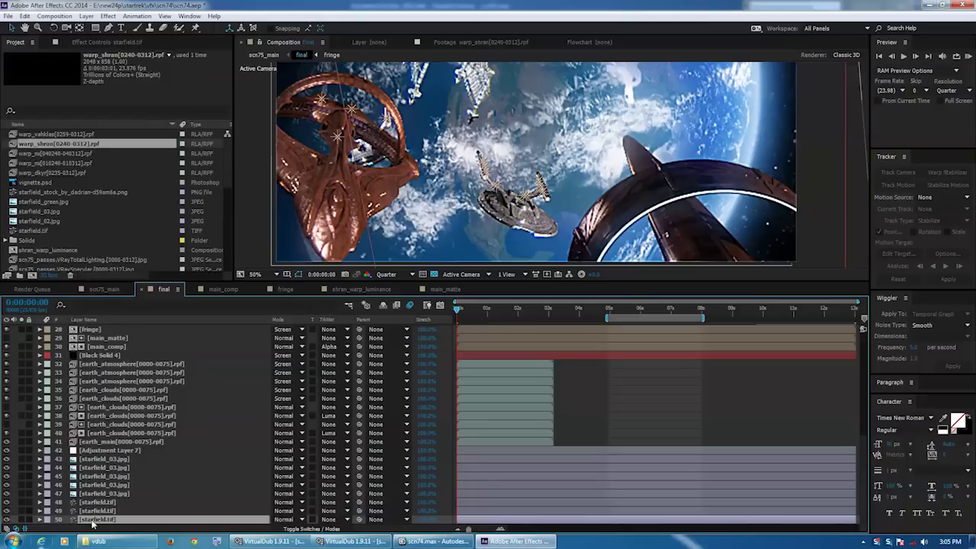
click(21, 520)
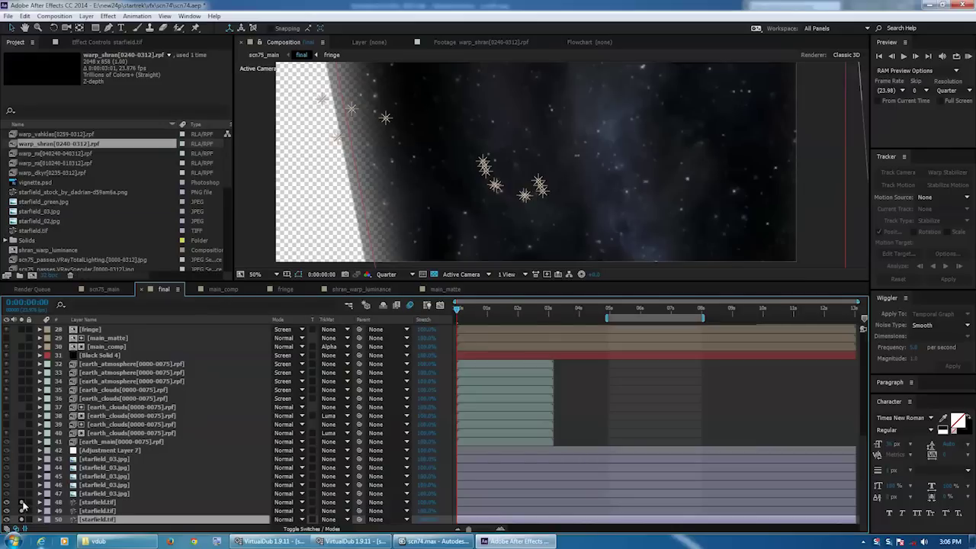
mouse_move(475, 317)
mouse_down()
mouse_move(679, 326)
mouse_move(663, 328)
mouse_move(546, 321)
mouse_move(881, 306)
mouse_move(704, 325)
mouse_move(501, 316)
mouse_move(414, 338)
mouse_move(490, 313)
mouse_move(570, 317)
mouse_move(377, 323)
mouse_up()
drag(22, 499, 23, 459)
mouse_move(472, 317)
mouse_down()
mouse_move(594, 332)
mouse_move(638, 321)
mouse_move(706, 332)
mouse_move(743, 322)
mouse_move(915, 320)
mouse_up()
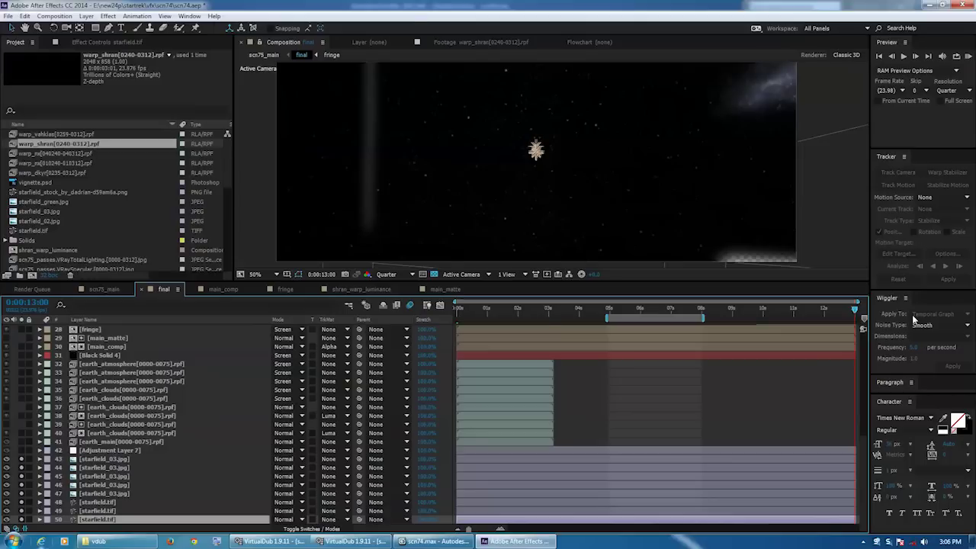
Solo Adjustment Layer 7 at the first frame and reveal its Curves effect with its keyframes
key(Home)
click(69, 451)
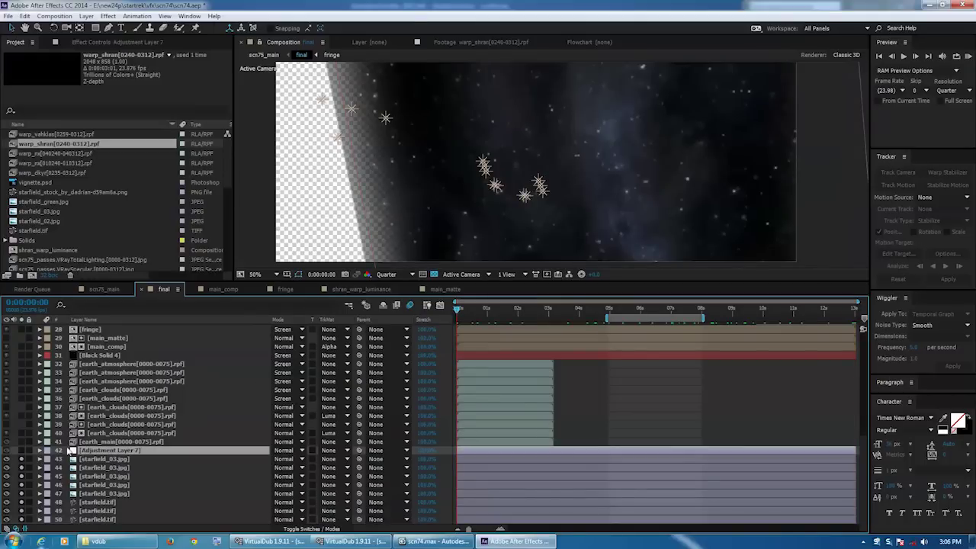
click(89, 43)
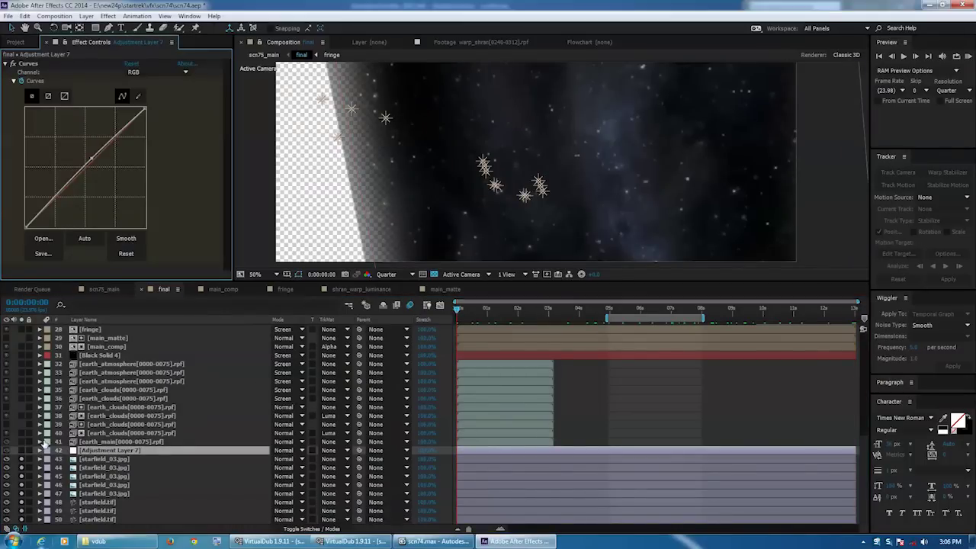
click(22, 451)
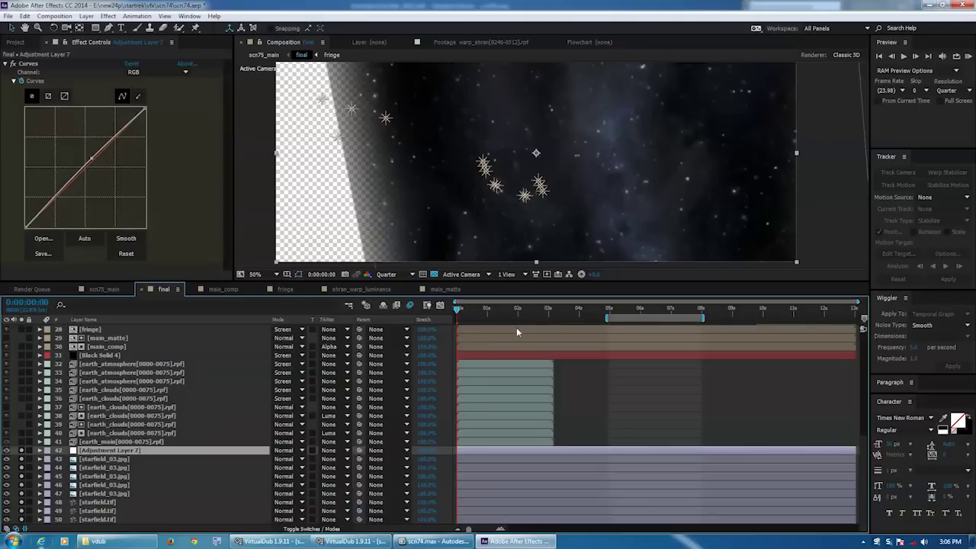
key(e)
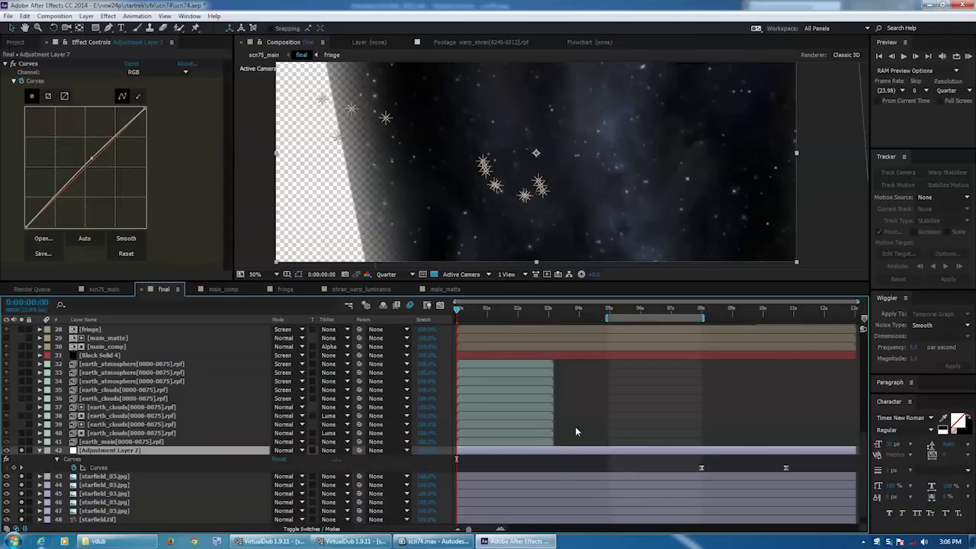
Scrub the composition and compare its first and last frames to examine the animated Curves on the starfield
drag(533, 312, 770, 317)
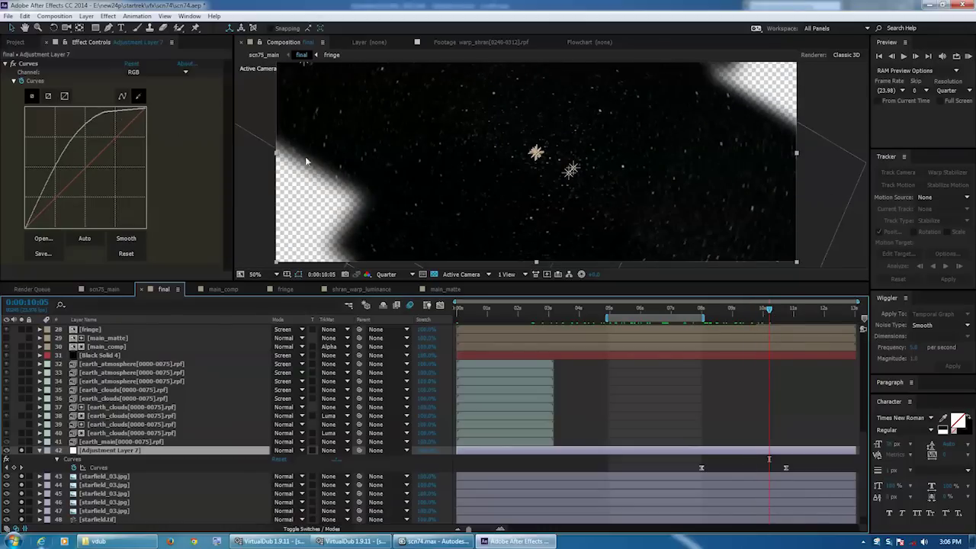
drag(778, 309, 844, 302)
key(Home)
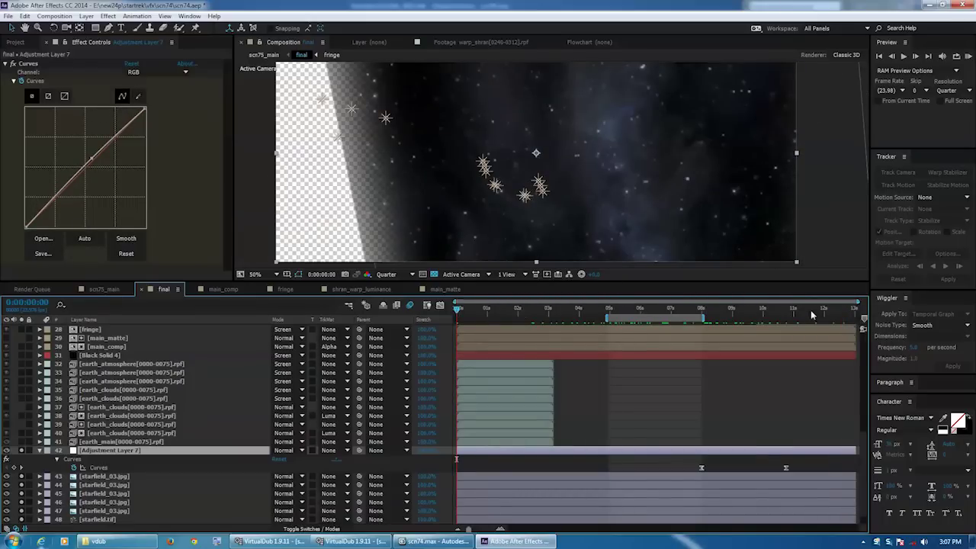
key(End)
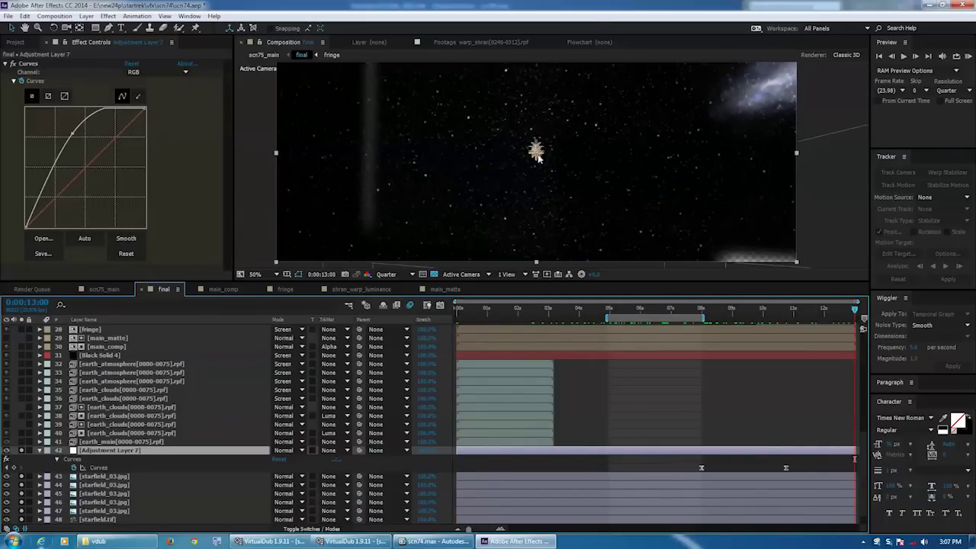
key(Home)
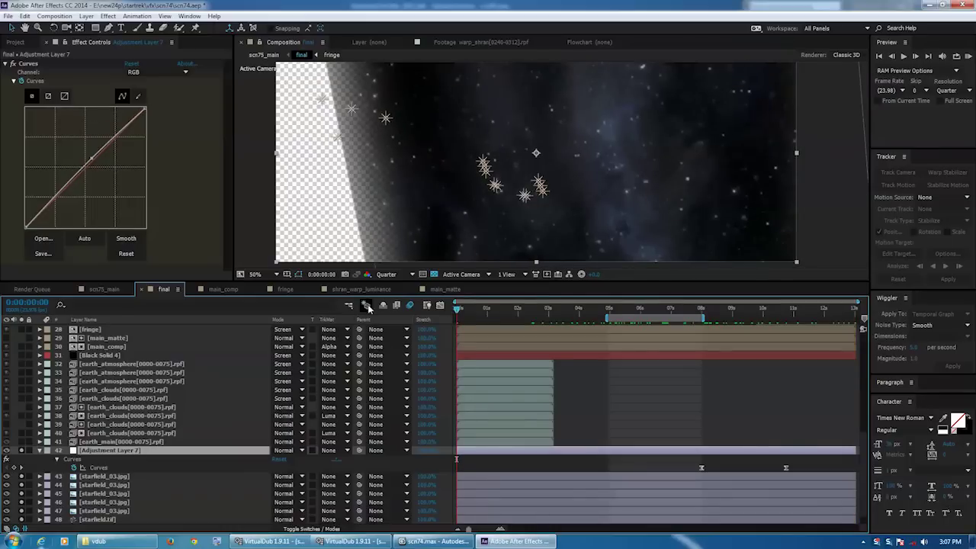
Solo the earth_main layer together with the starfield and preview the Earth's opening motion, returning to the first frame
click(40, 450)
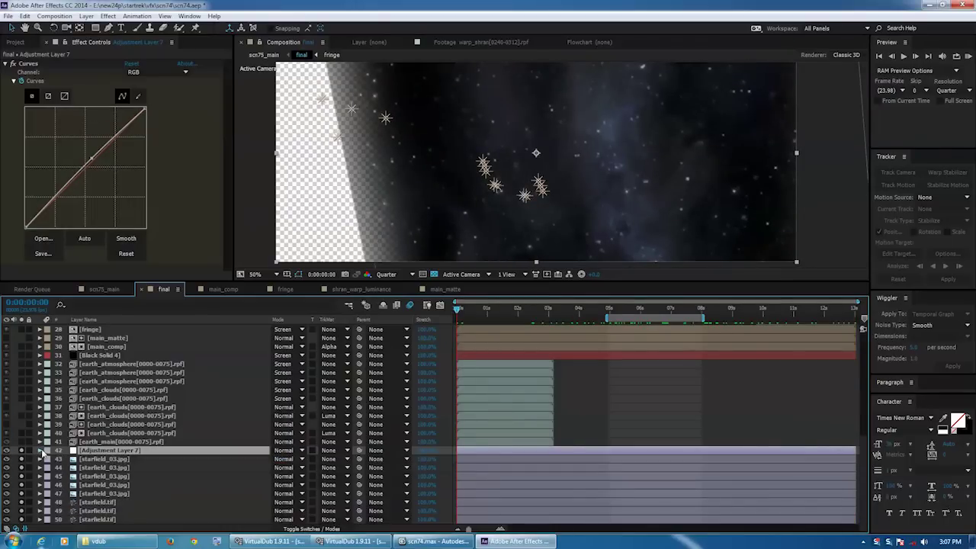
click(109, 443)
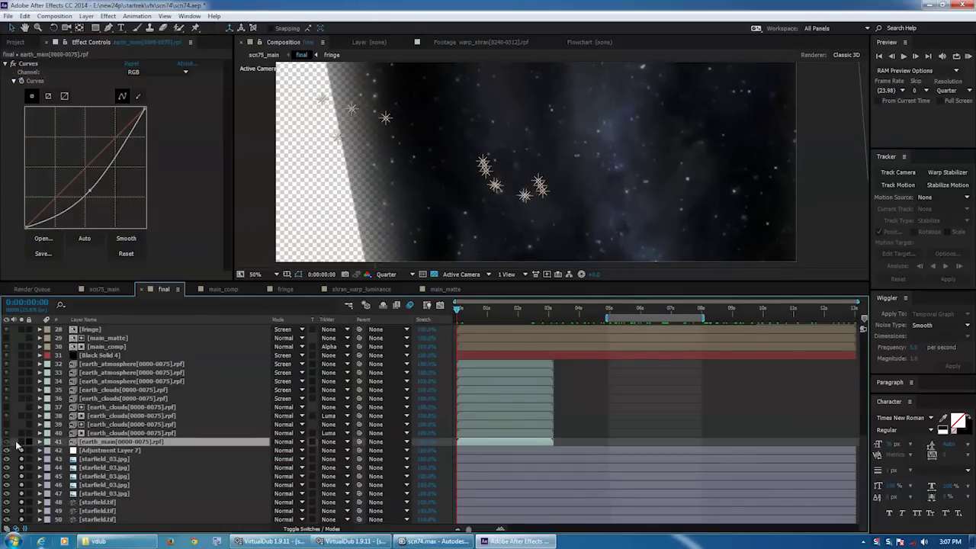
click(21, 443)
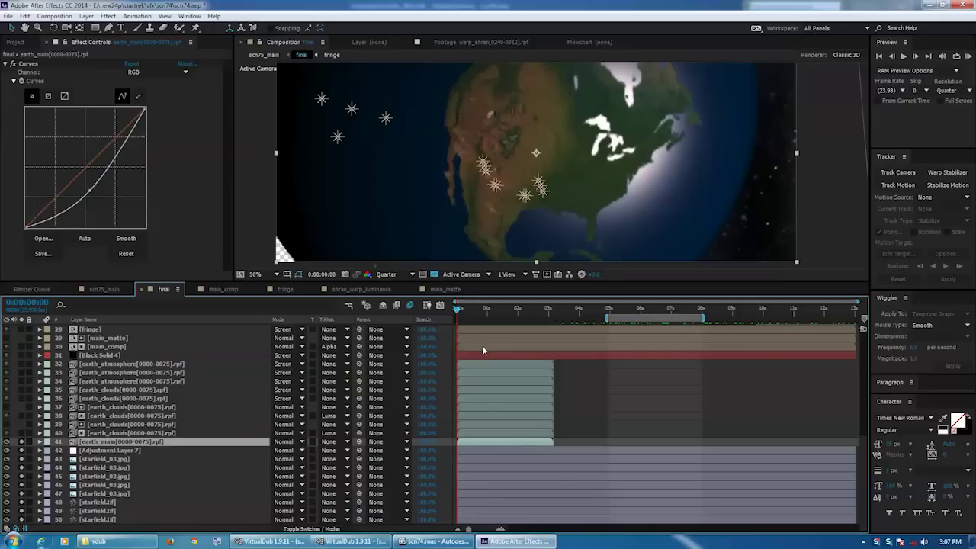
drag(456, 314, 507, 324)
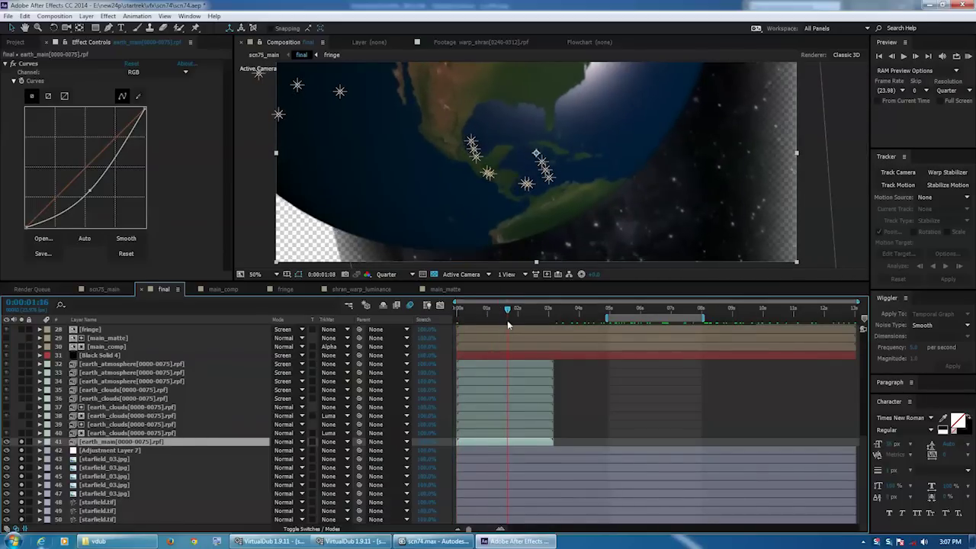
key(space)
drag(532, 314, 381, 318)
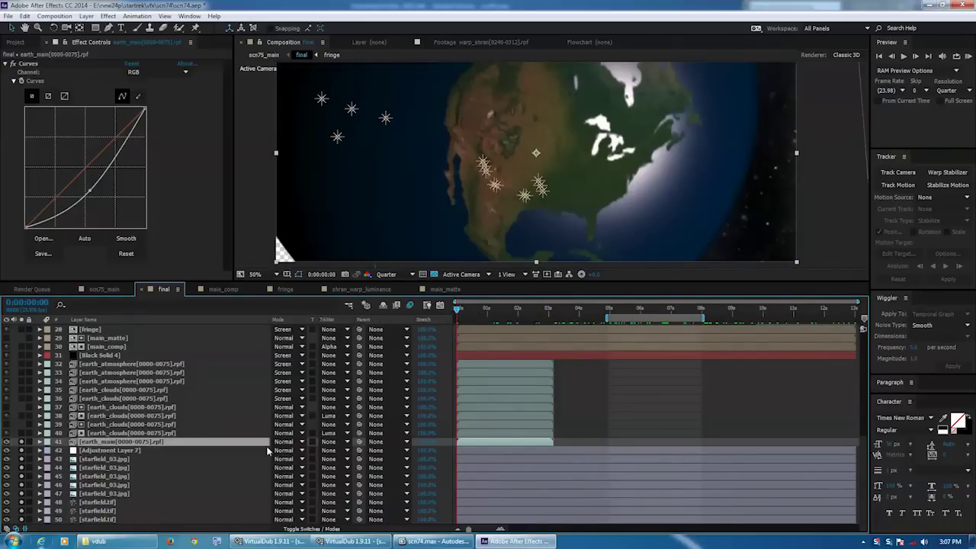
Isolate the two luma-matted earth_clouds layers, 38 and 40, by soloing them without the Earth, adjustment and starfield layers
click(21, 435)
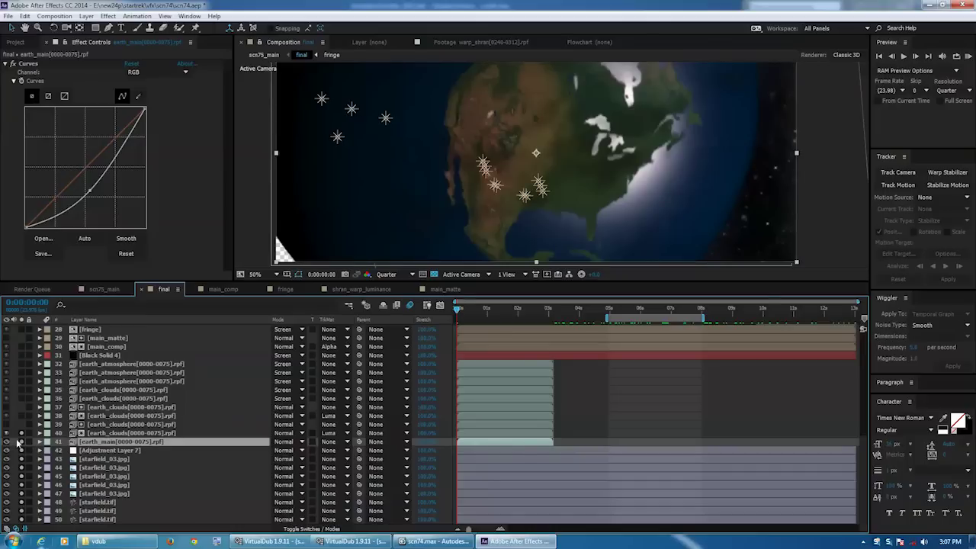
click(21, 442)
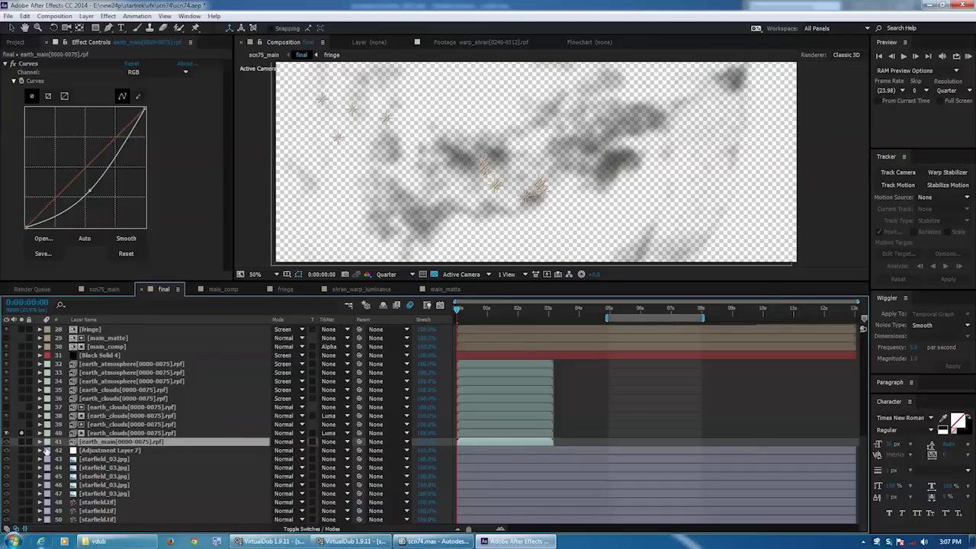
click(22, 416)
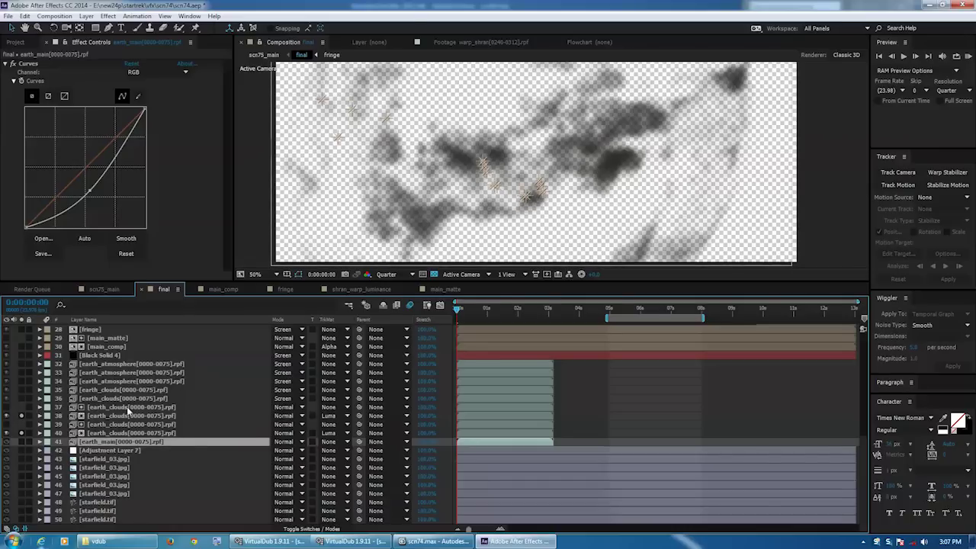
View the earth_clouds matte on layer 39 by itself with its effects, and return to the final composition
double_click(106, 424)
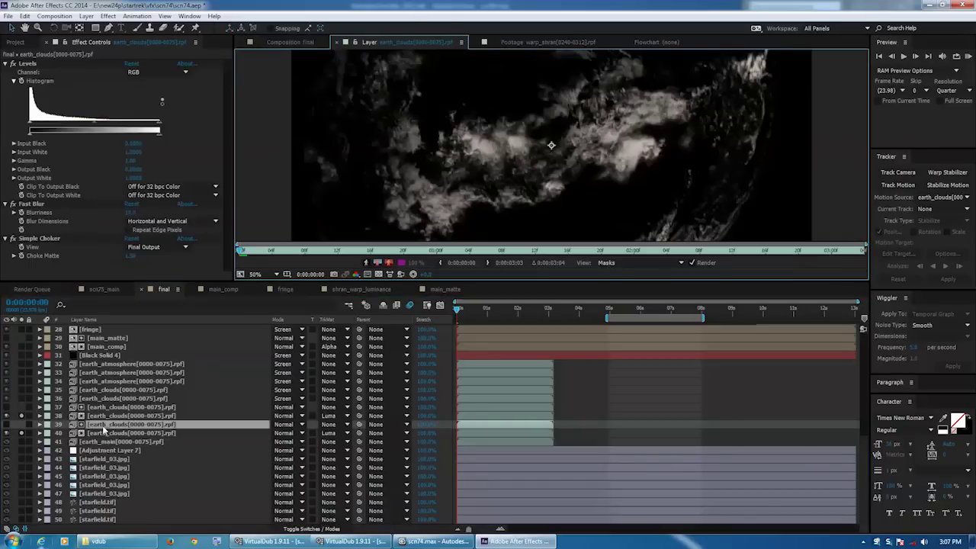
drag(262, 263, 358, 229)
click(279, 42)
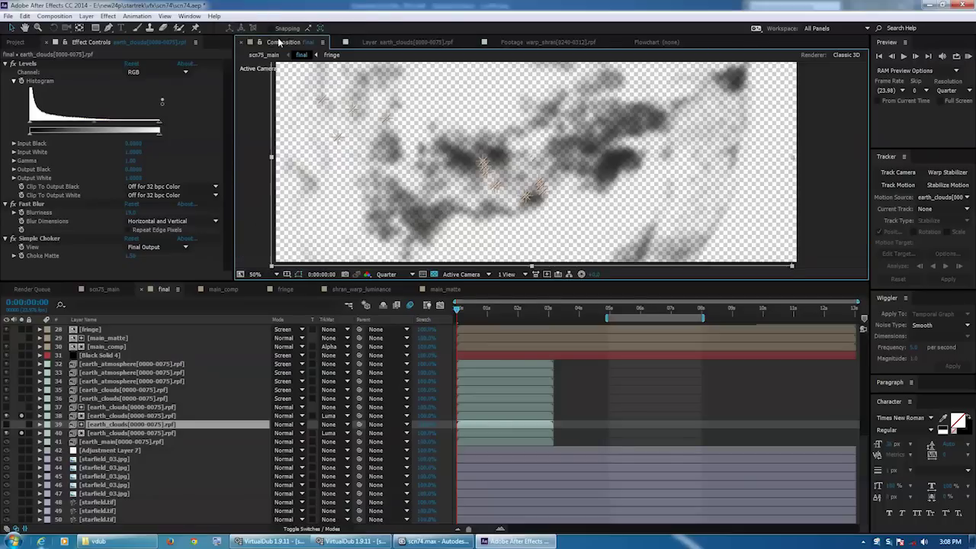
Show the effects of earth_clouds layer 40 and solo it with earth_main and Adjustment Layer 7
click(161, 427)
click(99, 433)
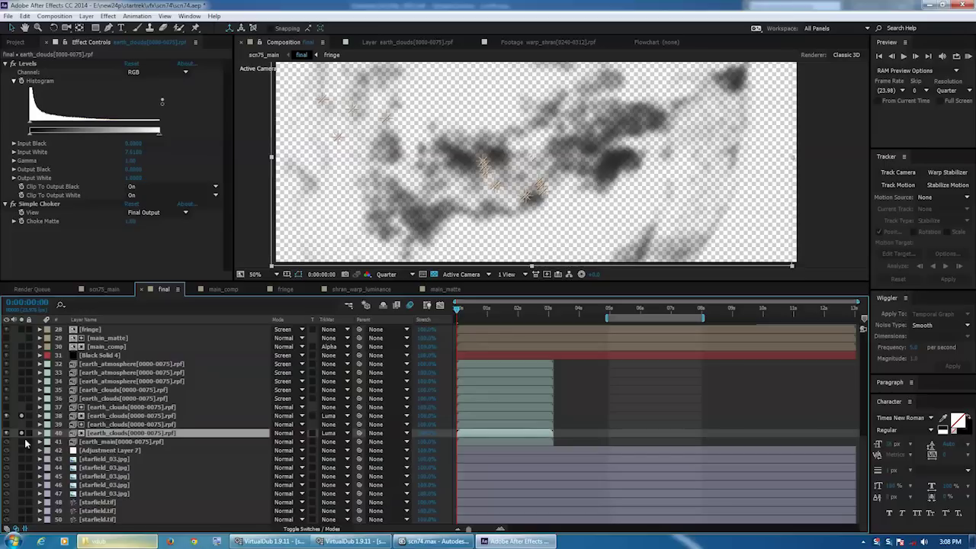
click(22, 402)
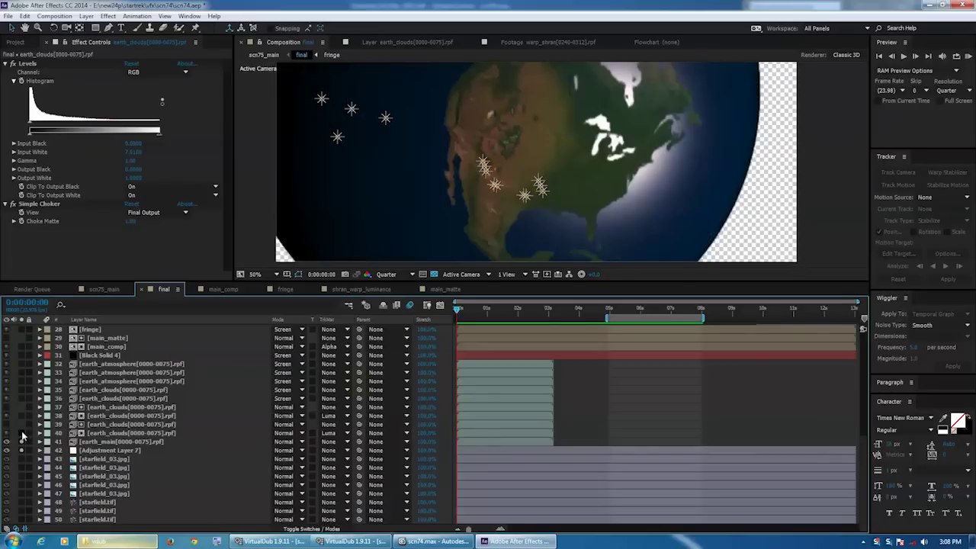
click(21, 433)
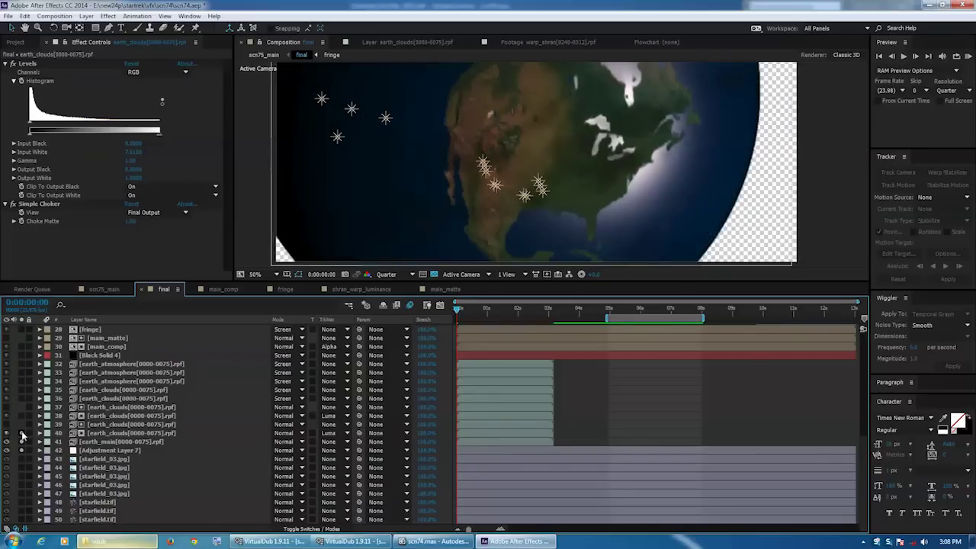
Add earth_clouds layers 38, 36 and 35 to the soloed layers and turn off the transparency grid
click(21, 415)
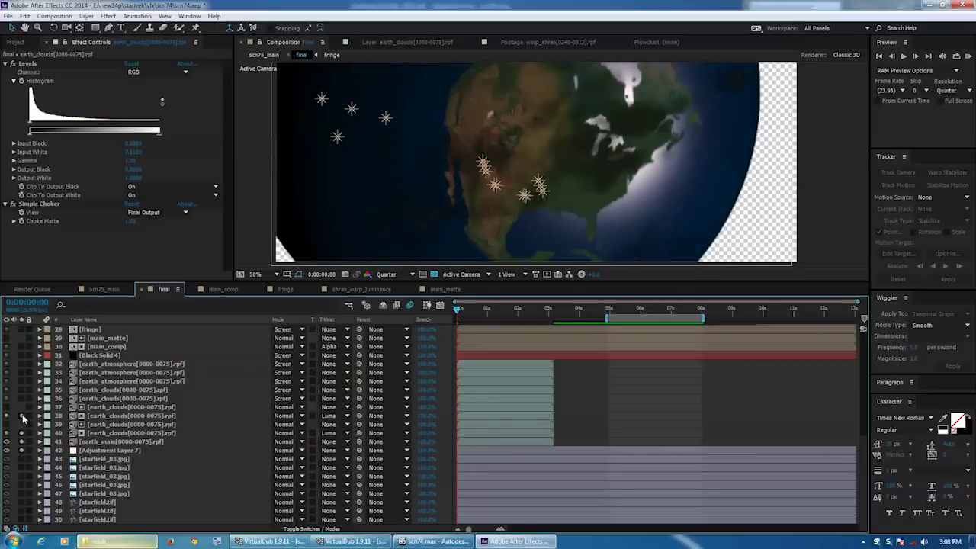
click(22, 398)
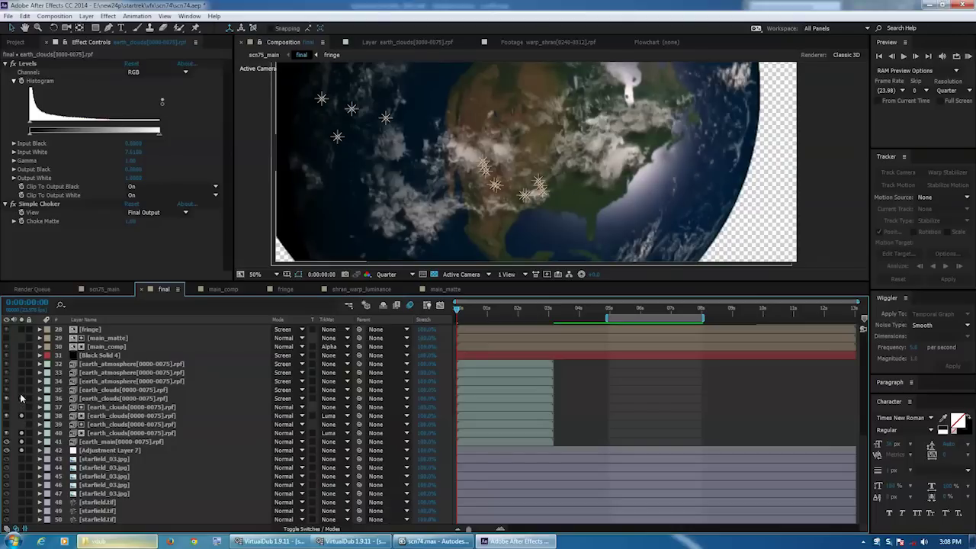
click(21, 389)
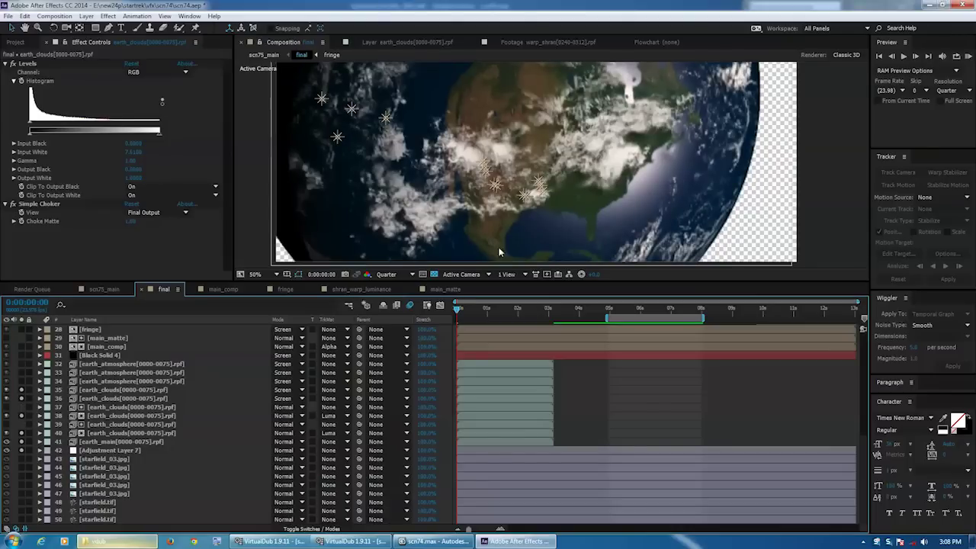
click(434, 275)
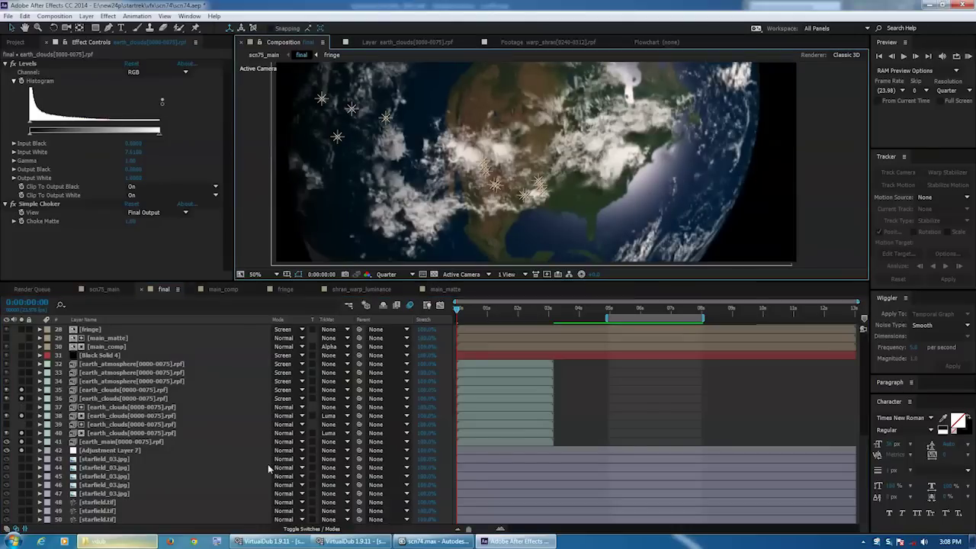
Solo the three earth_atmosphere layers, 32 to 34, and Black Solid 4 along with the Earth and cloud layers
click(22, 363)
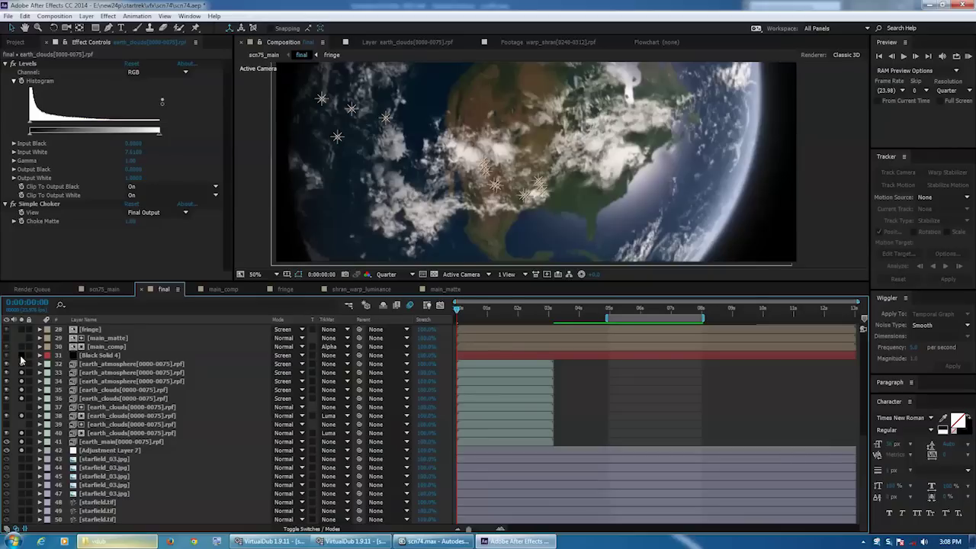
click(21, 357)
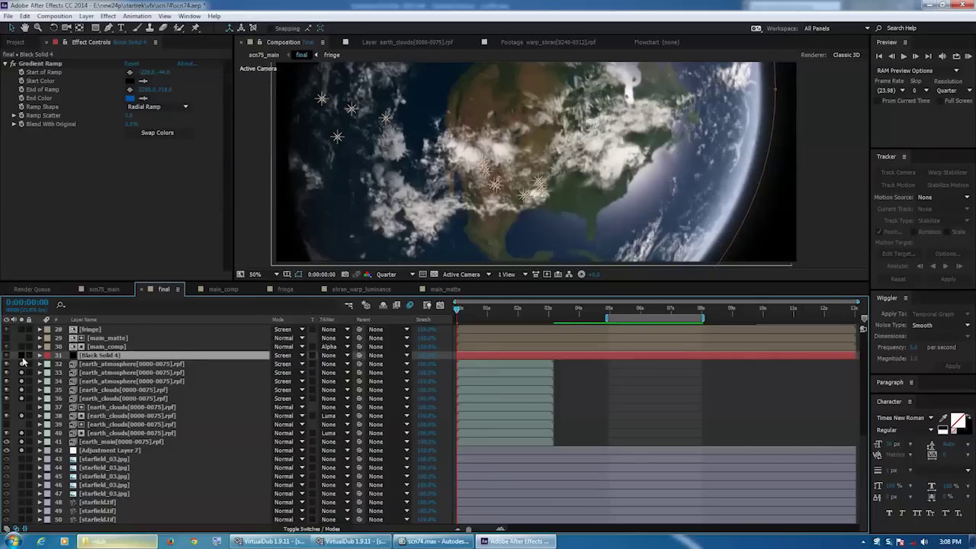
click(22, 356)
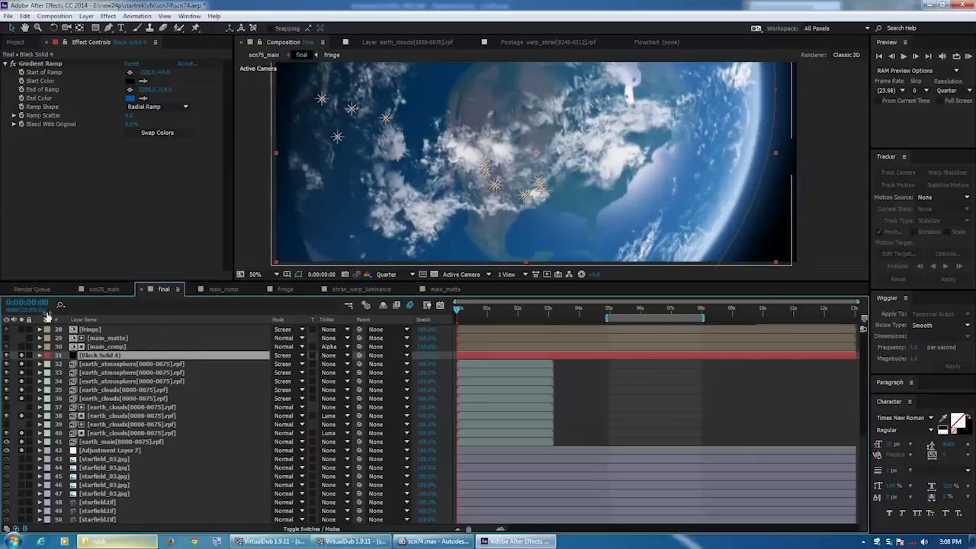
View the Black Solid 4 gradient by itself, and solo the Earth, cloud, atmosphere and background layers again
drag(100, 279, 100, 300)
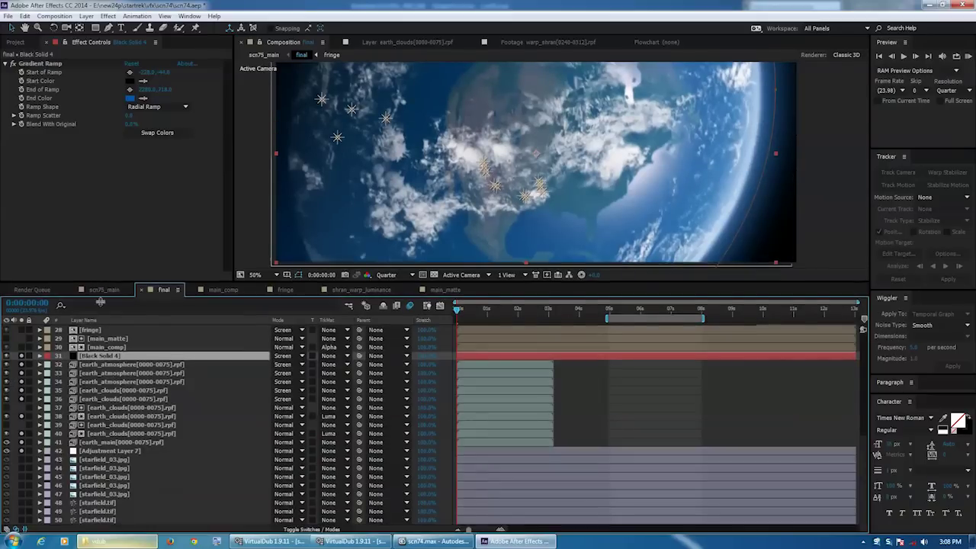
drag(21, 384, 23, 486)
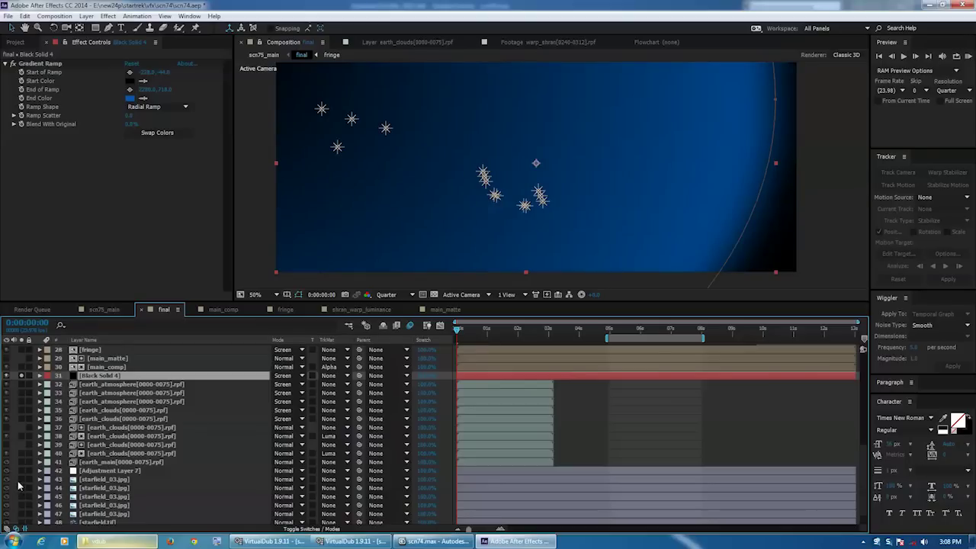
key(comma)
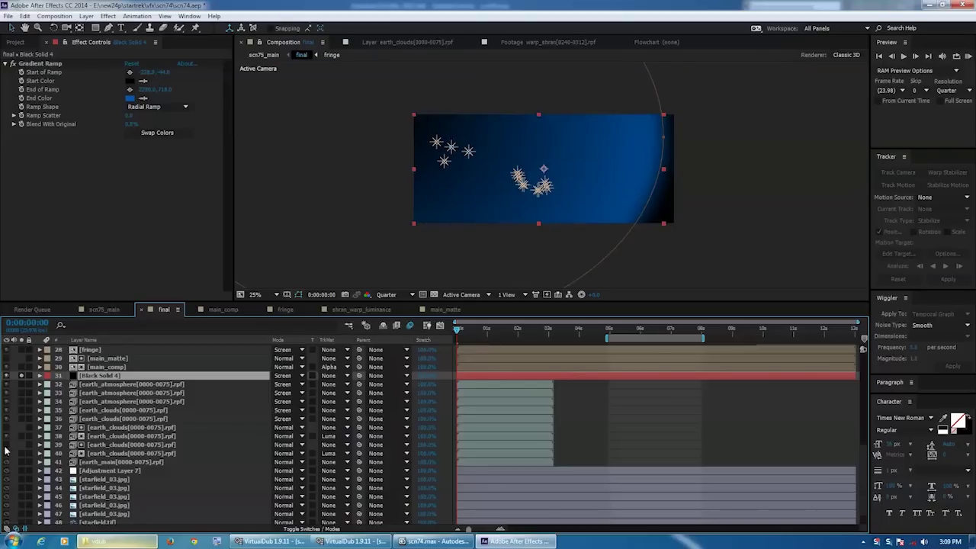
drag(22, 384, 22, 479)
Add main_comp on layer 30 to the soloed layers and view the ships over the Earth at 50% magnification
scroll(49, 456, up, 3)
click(99, 450)
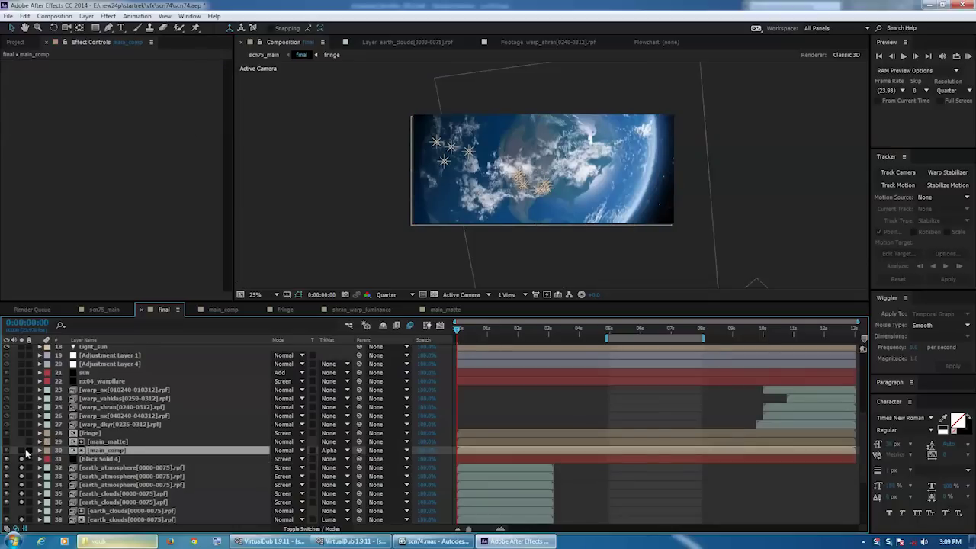
click(21, 450)
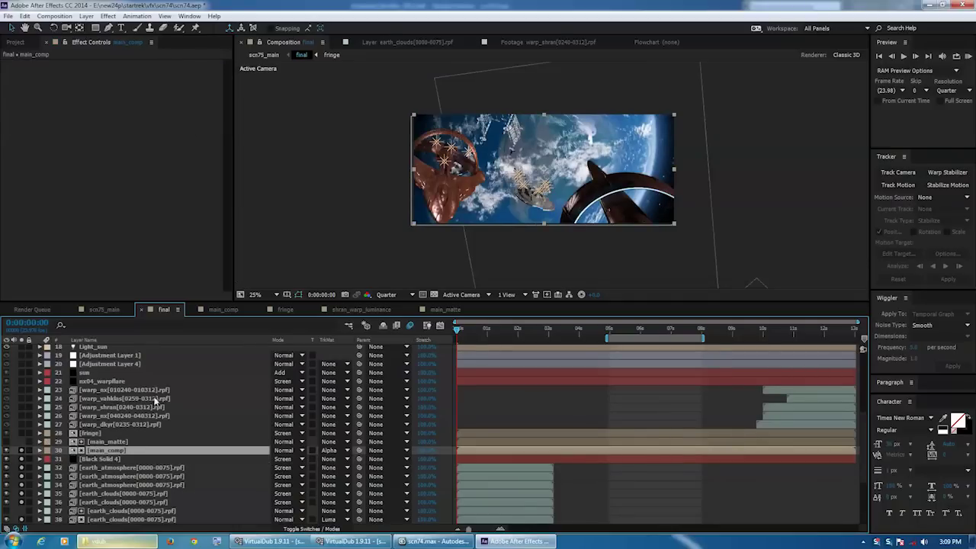
key(period)
key(period)
key(comma)
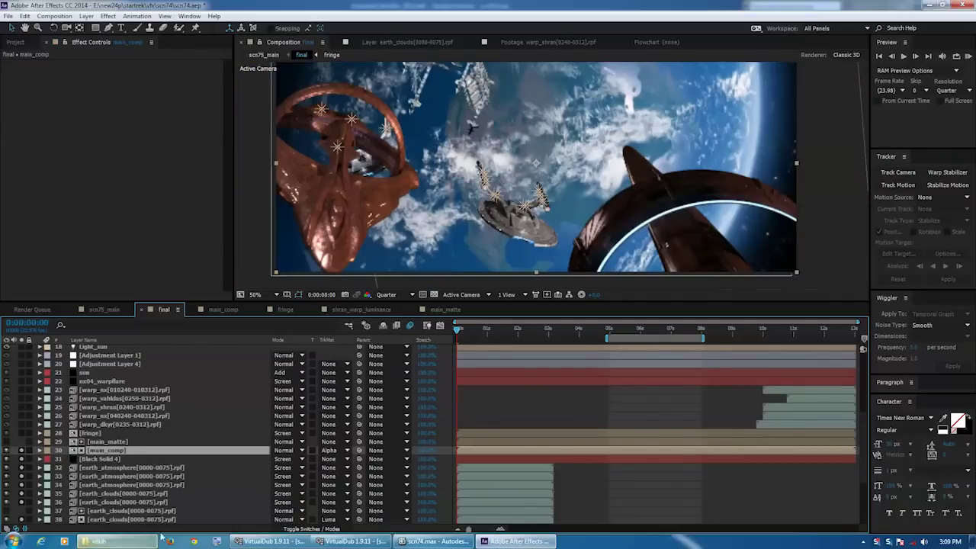
Open the main_comp composition and collapse the expanded properties of Adjustment Layer 6, dkyr_main and the VRayDiffuseFilter layer
double_click(502, 450)
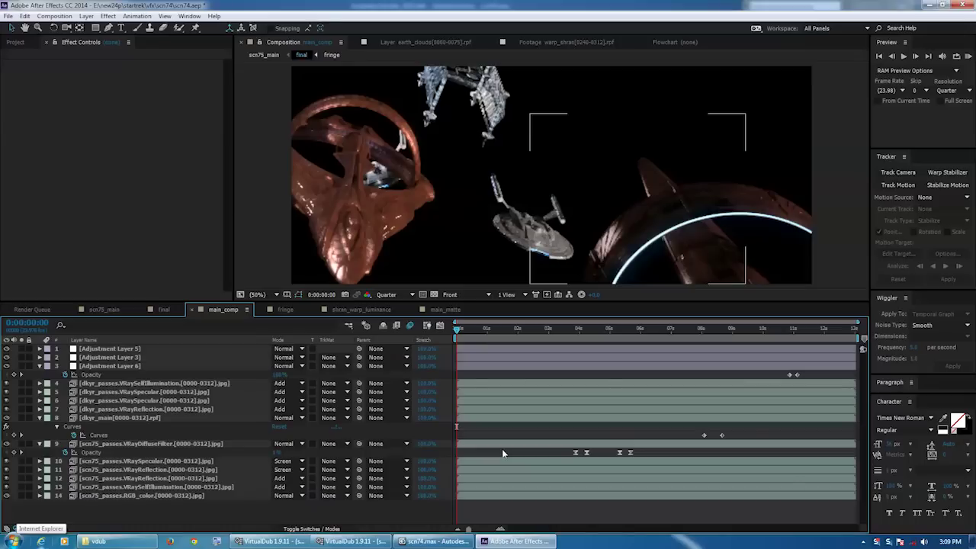
click(40, 366)
click(40, 409)
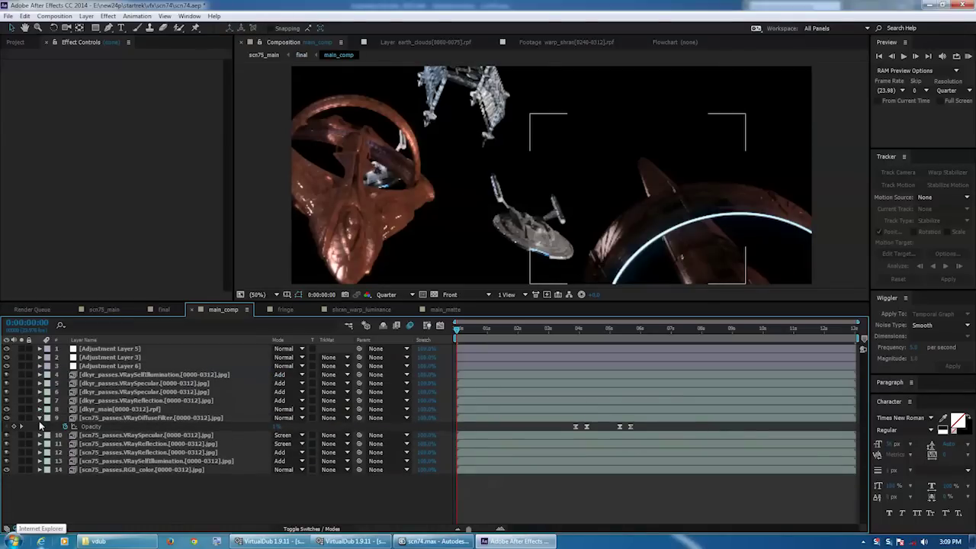
click(40, 419)
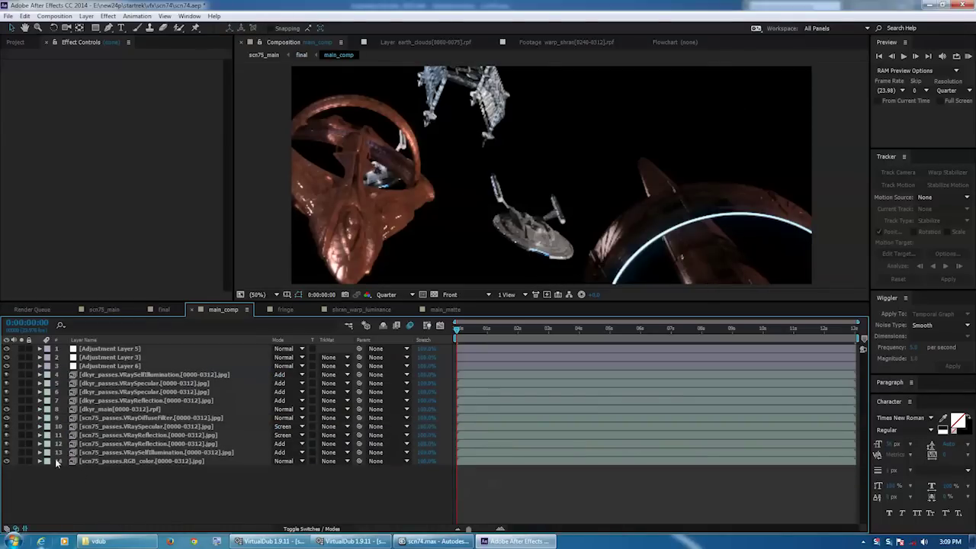
Solo the scn75 RGB_color pass on layer 14, and switch the solo to the VRayDiffuseFilter pass on layer 9
click(21, 461)
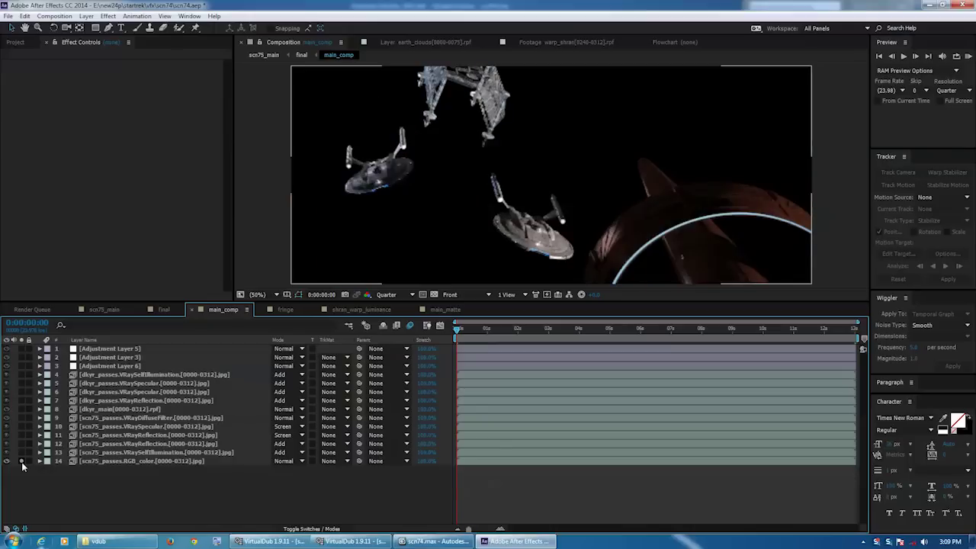
click(118, 463)
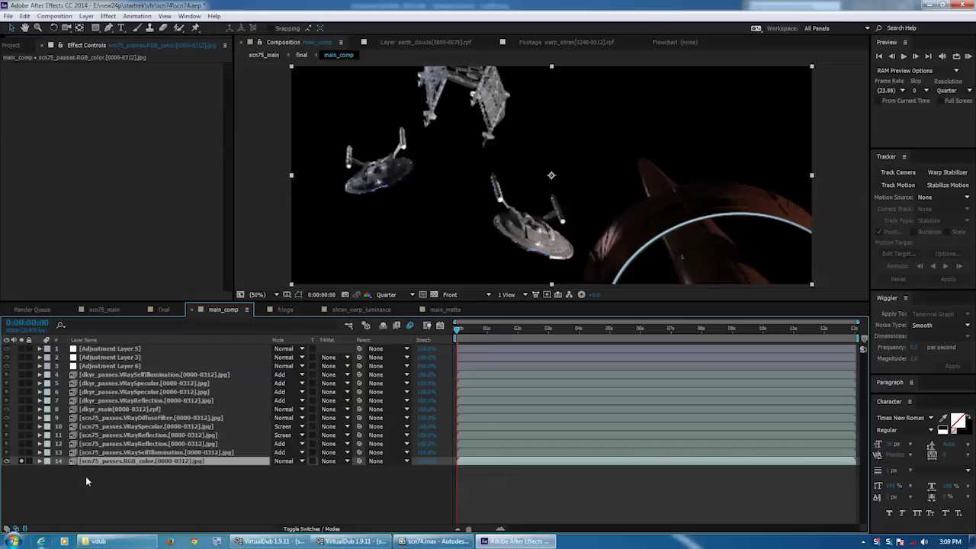
click(22, 418)
click(23, 466)
click(21, 461)
Reveal Mask 1 of the VRayDiffuseFilter layer and set its mask mode to None
click(79, 418)
key(m)
click(275, 515)
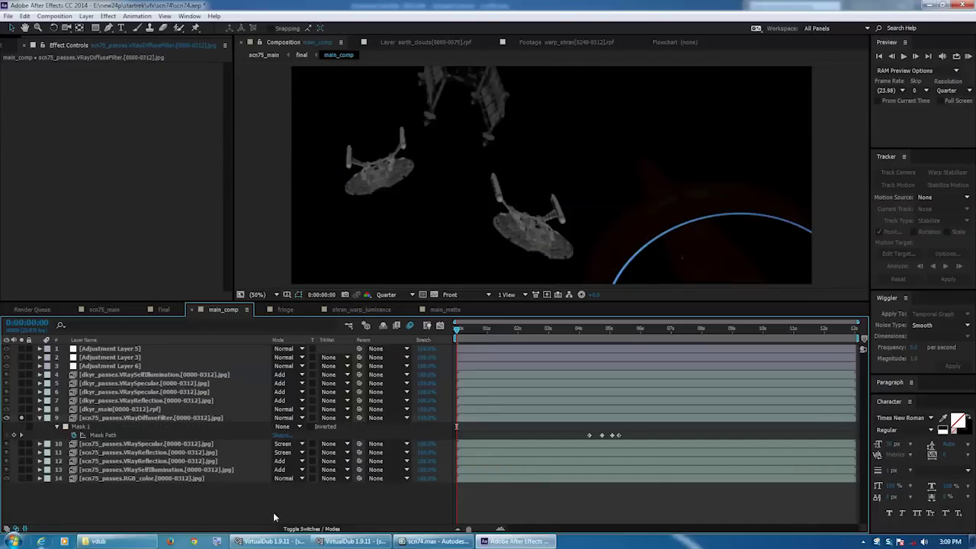
Examine the ships in the unmasked diffuse pass at Full resolution, and return the preview to Quarter resolution
click(389, 294)
click(396, 320)
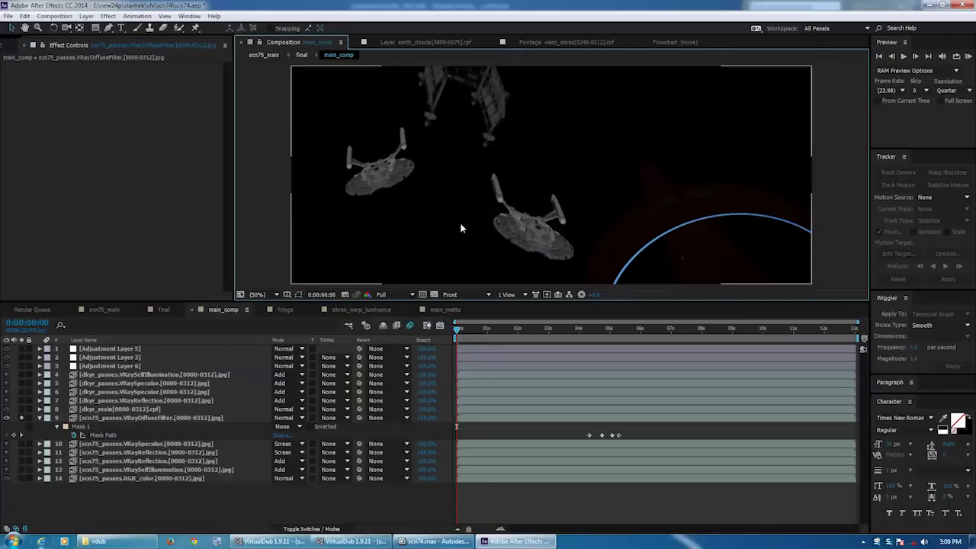
scroll(458, 221, up, 2)
drag(374, 227, 512, 192)
middle_drag(512, 192, 300, 126)
middle_drag(440, 178, 479, 165)
drag(478, 165, 370, 92)
scroll(510, 203, down, 2)
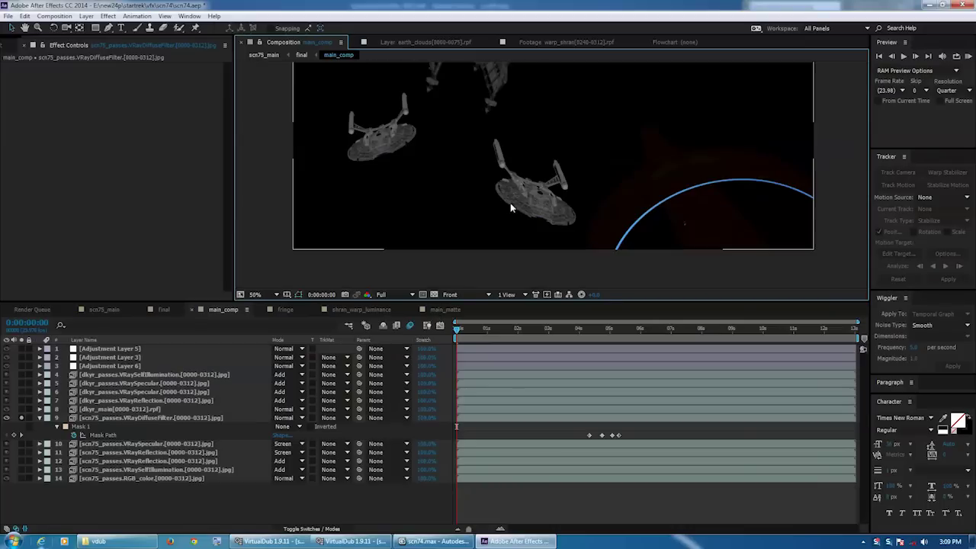
drag(499, 222, 489, 249)
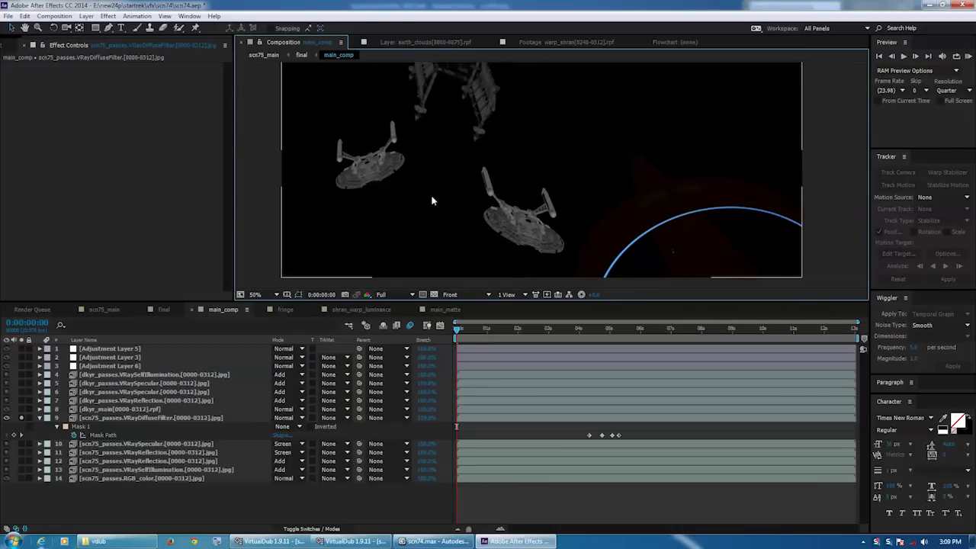
key(ctrl+alt+shift+j)
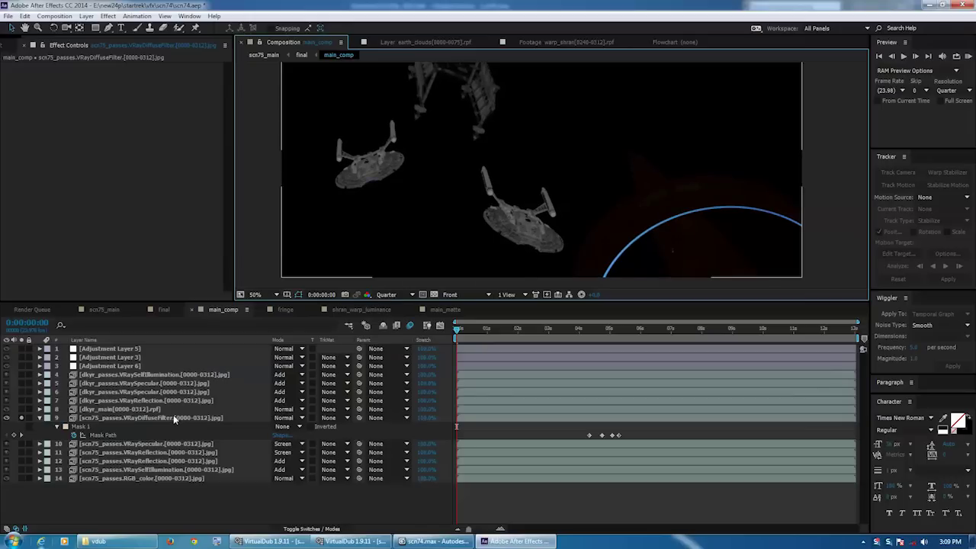
Restore the Add mode of the diffuse layer's Mask 1 and solo only the RGB_color pass on layer 14
click(173, 415)
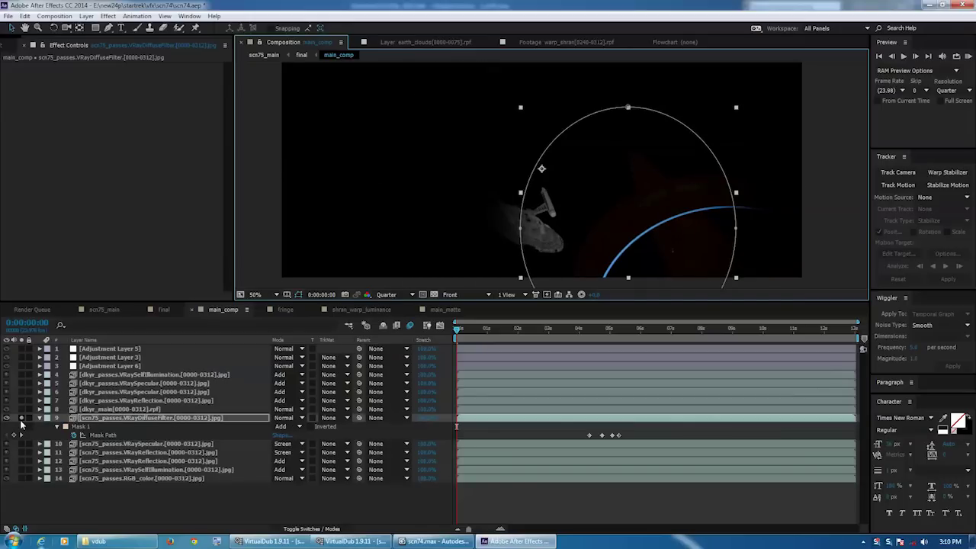
key(ctrl+z)
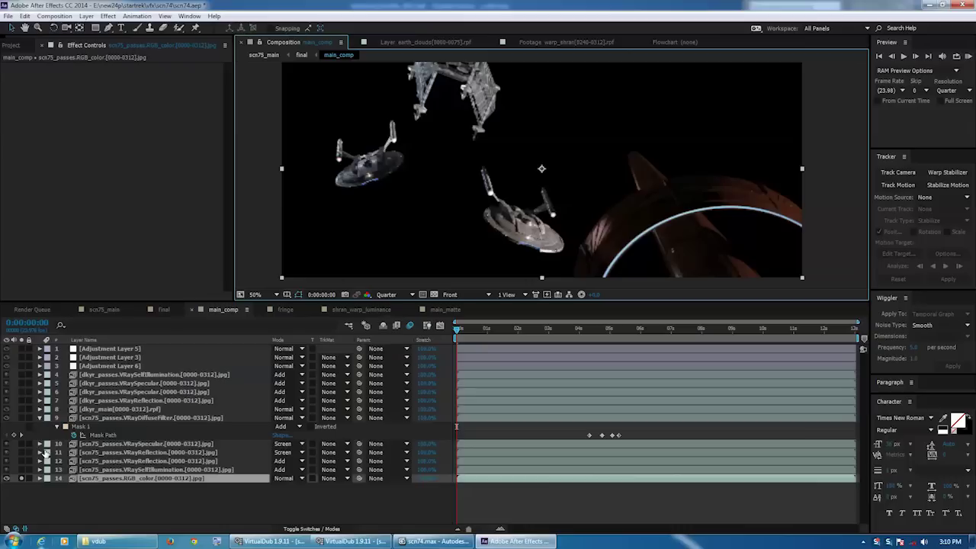
drag(401, 230, 394, 236)
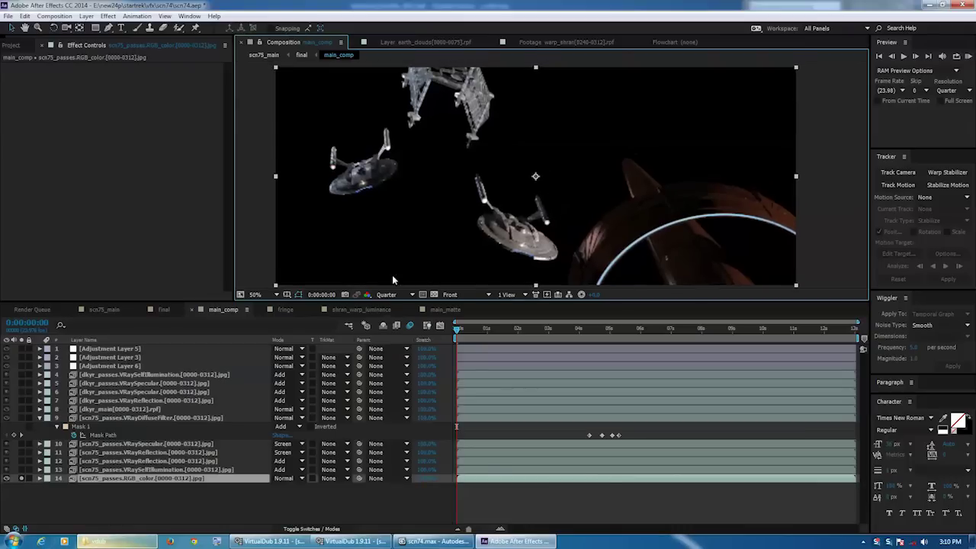
drag(391, 303, 391, 331)
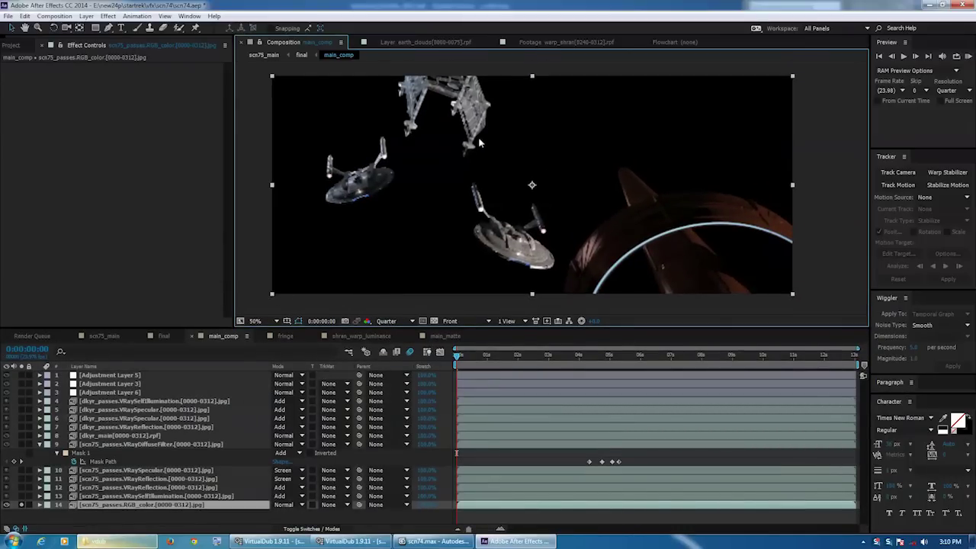
Solo the VRaySelfIllumination pass on layer 13 with RGB_color and compare a ship with and without it at Full resolution
click(21, 498)
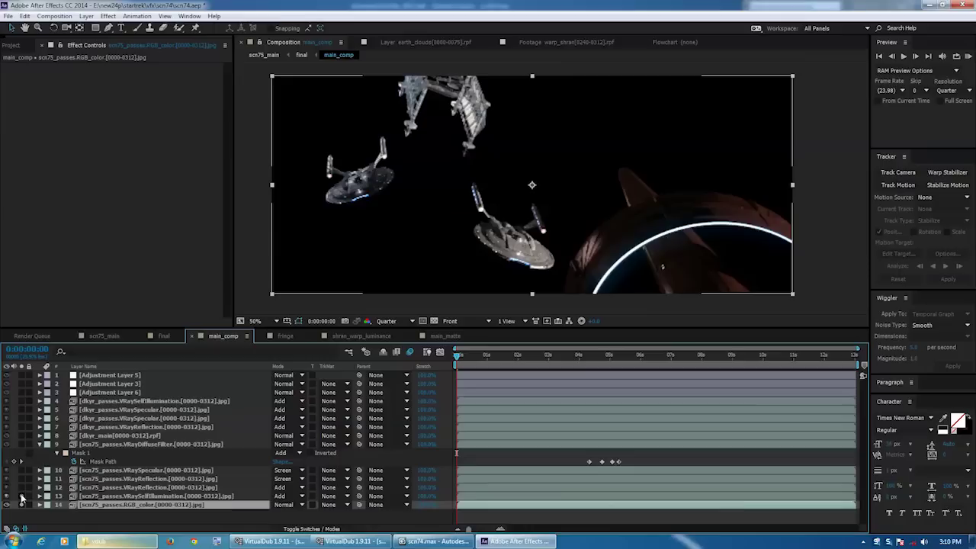
click(393, 321)
click(389, 343)
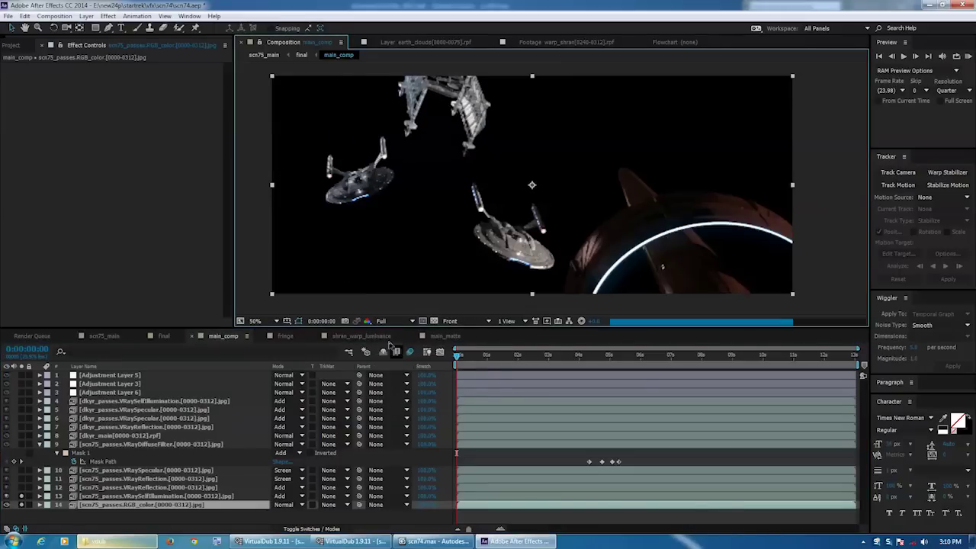
scroll(330, 171, up, 1)
middle_drag(329, 171, 658, 189)
scroll(658, 189, up, 1)
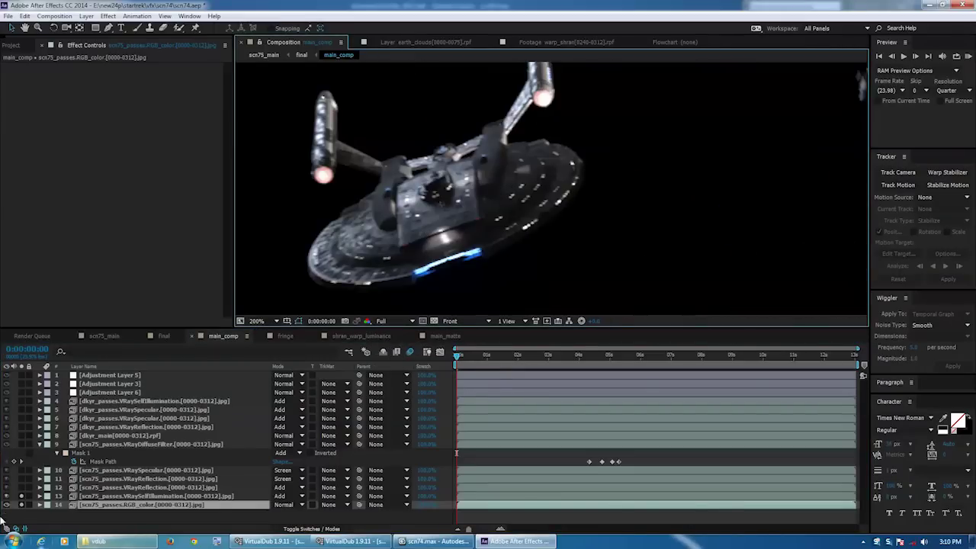
click(21, 496)
click(20, 496)
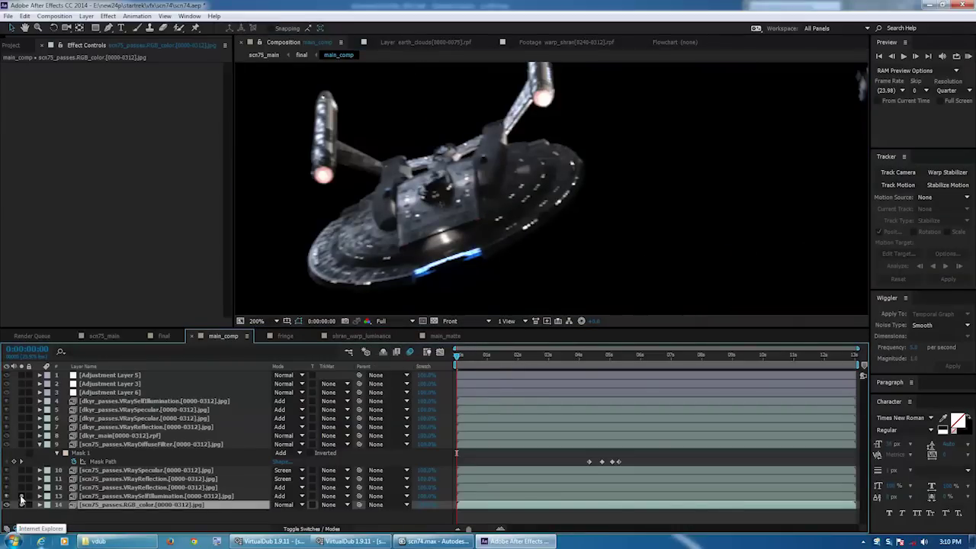
Show the self-illumination layer's Glow effect and compare the ships with the effect off and on
click(120, 496)
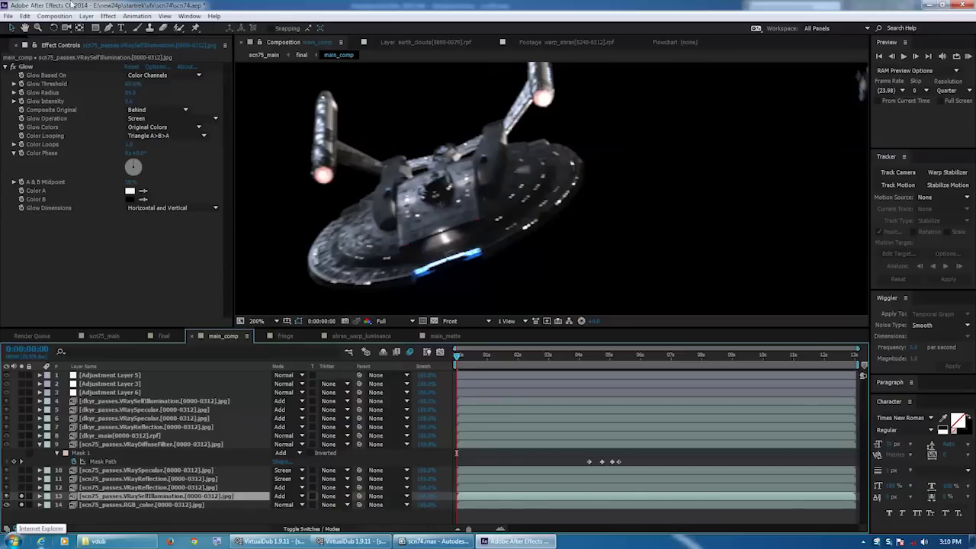
click(14, 67)
click(14, 66)
mouse_move(808, 169)
mouse_down()
mouse_move(552, 171)
mouse_move(424, 144)
mouse_up()
drag(728, 226, 448, 175)
drag(676, 221, 434, 191)
click(13, 68)
click(12, 68)
scroll(393, 231, down, 2)
drag(396, 232, 431, 241)
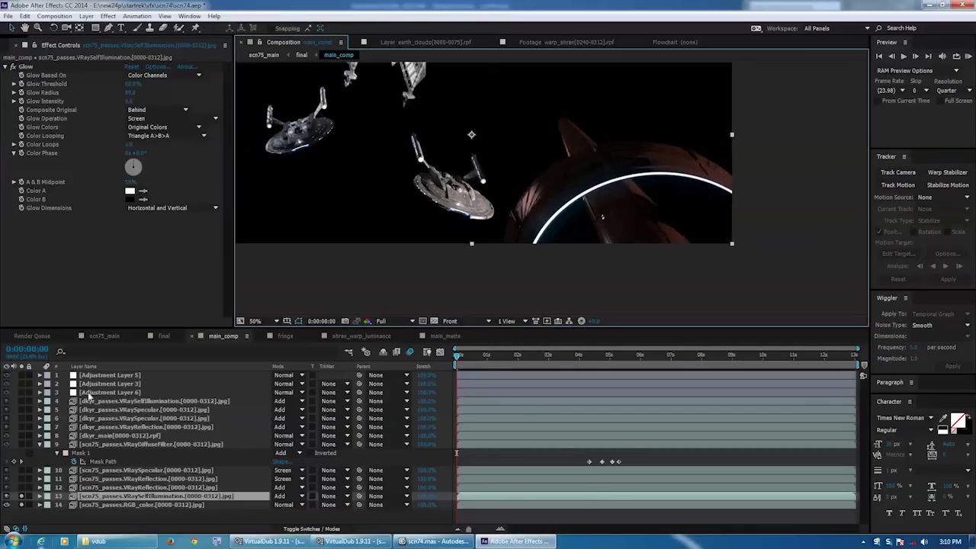
Add the VRayReflection pass on layer 12 to the soloed passes and examine the reflections on the ships at 100% magnification
click(22, 488)
middle_drag(412, 268, 491, 308)
scroll(338, 190, up, 1)
middle_drag(427, 205, 492, 233)
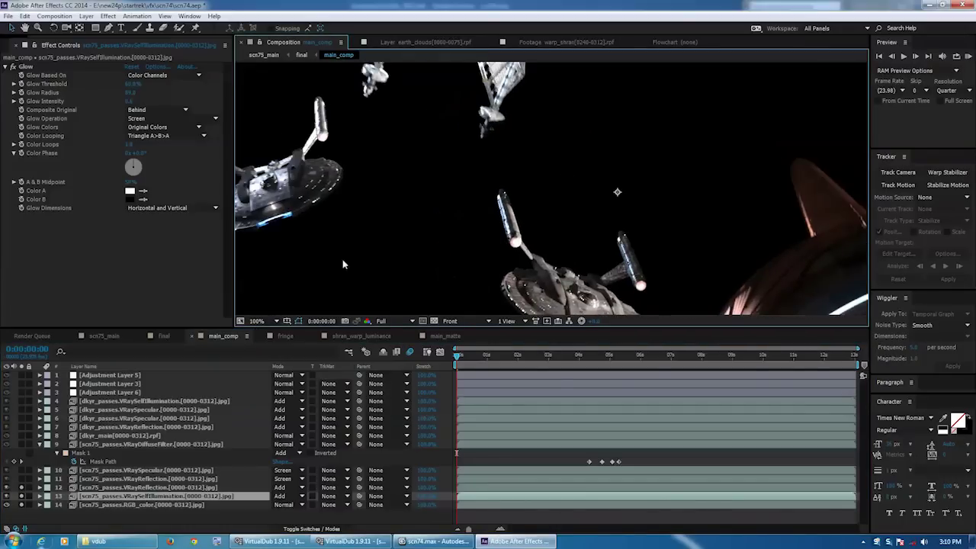
scroll(345, 263, down, 1)
middle_drag(311, 255, 498, 242)
scroll(498, 241, up, 1)
drag(701, 222, 368, 289)
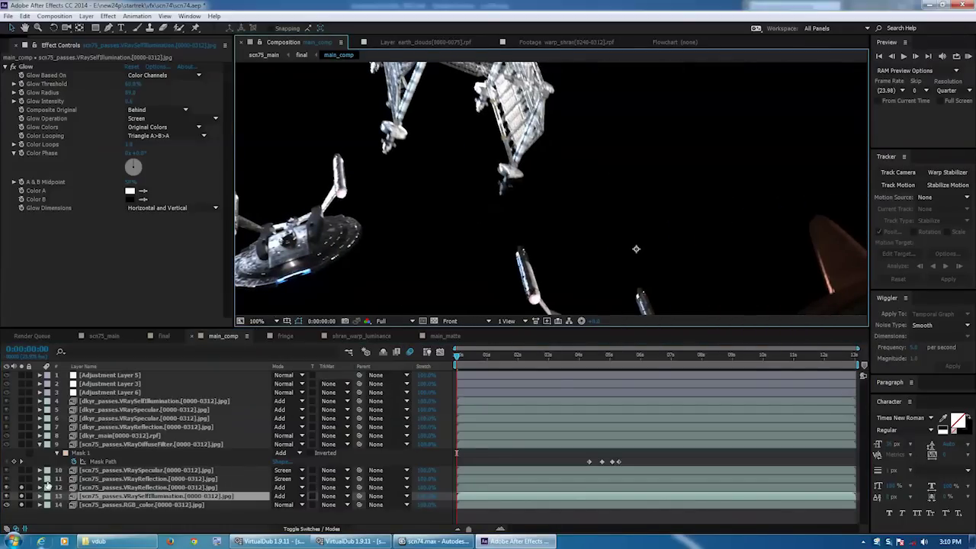
Add the VRayReflection pass on layer 11 to the soloed passes and bring the large brown ring ship into view
click(76, 487)
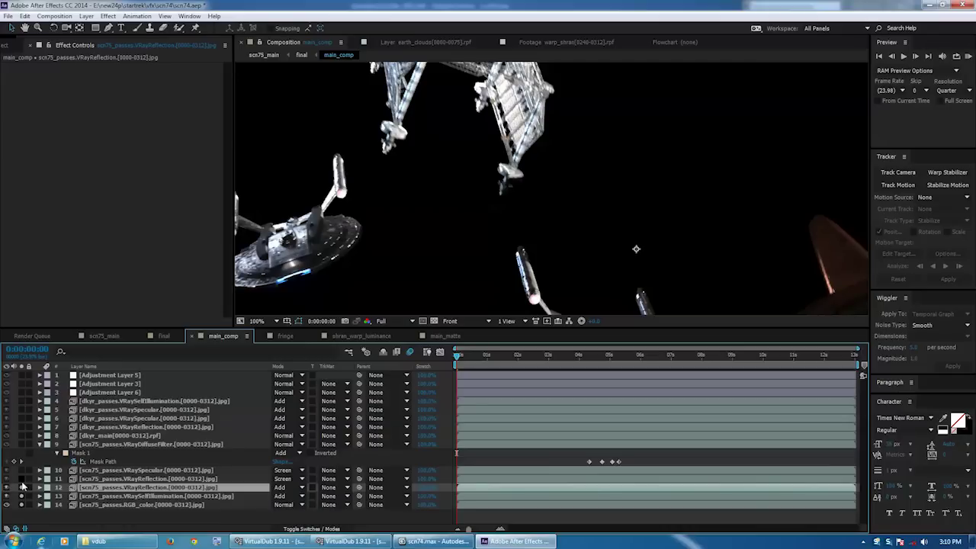
drag(724, 308, 230, 118)
drag(414, 261, 510, 267)
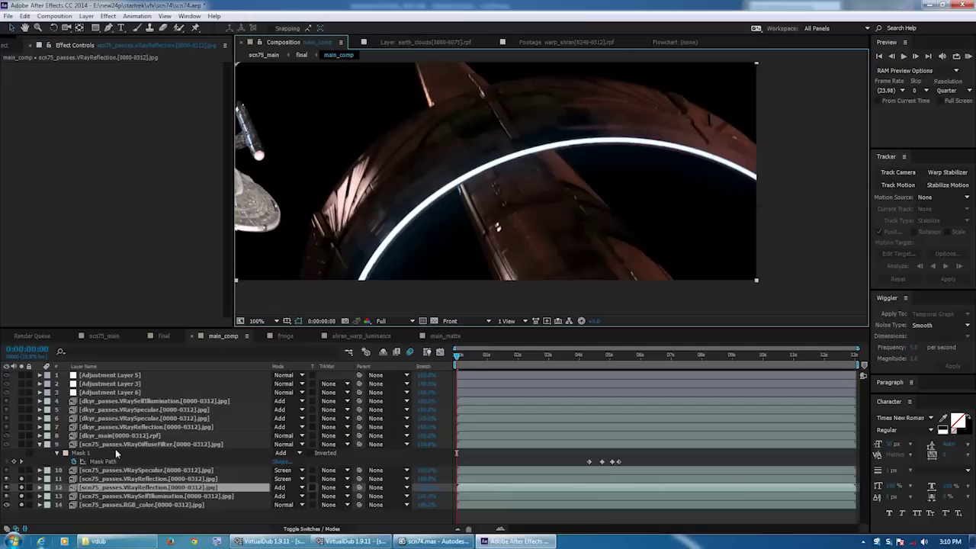
Select both VRayReflection passes on layers 11 and 12 and compare the ring ship with their solo off and on
click(108, 479)
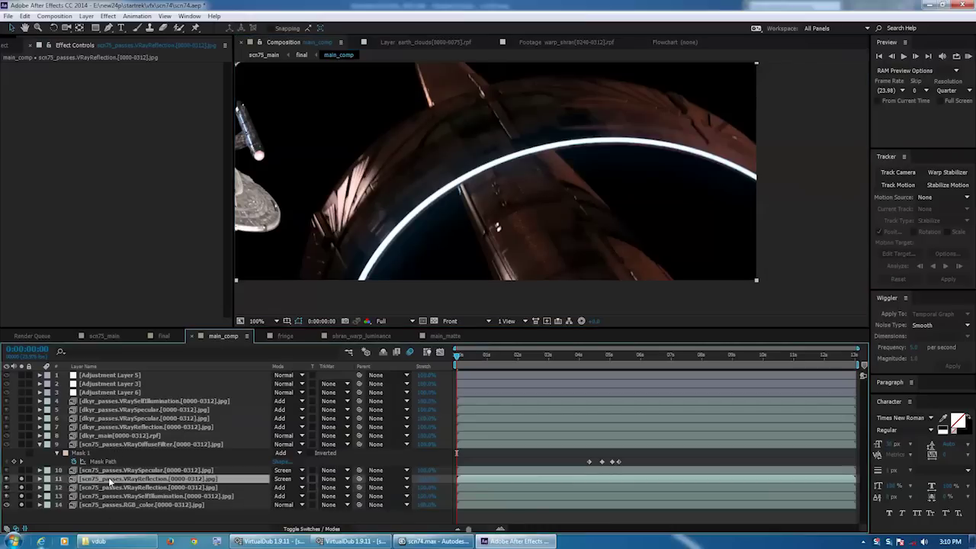
click(131, 488)
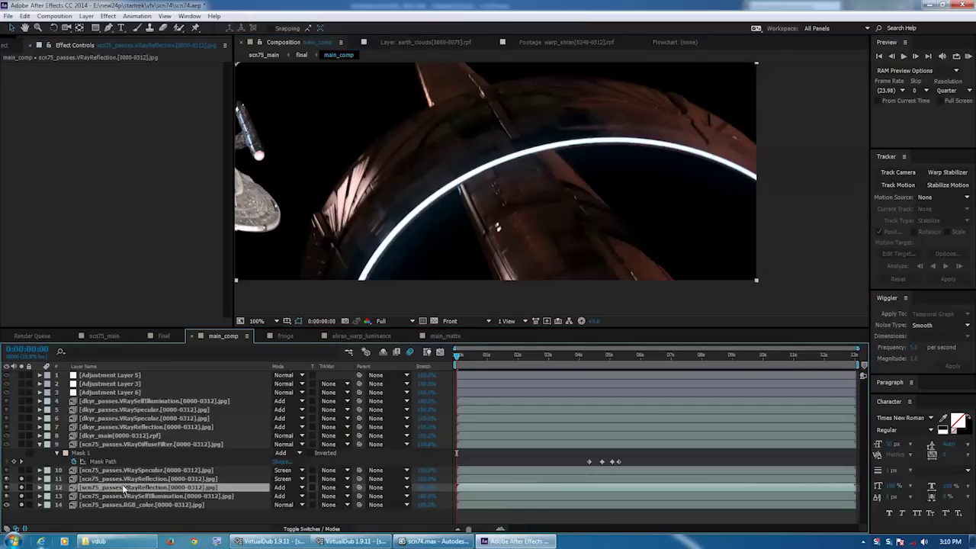
shift+click(132, 488)
click(21, 479)
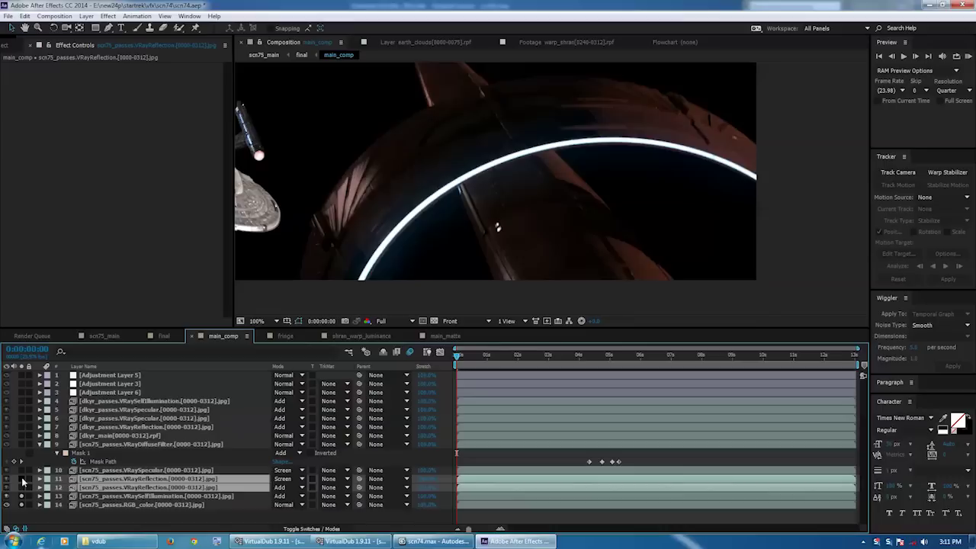
click(21, 479)
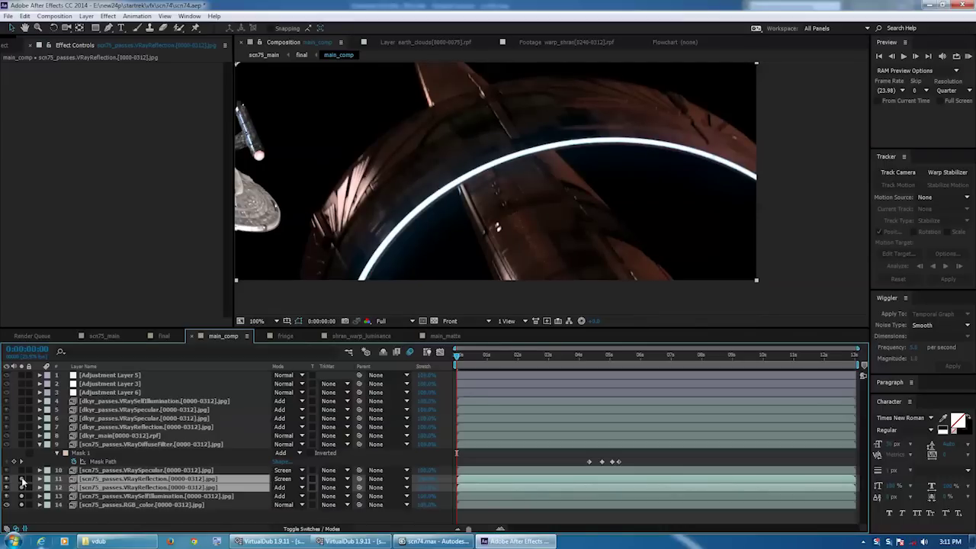
Compare the ring ship's hull at 200% magnification with and without the two reflection passes
middle_drag(334, 242, 415, 262)
scroll(482, 236, up, 1)
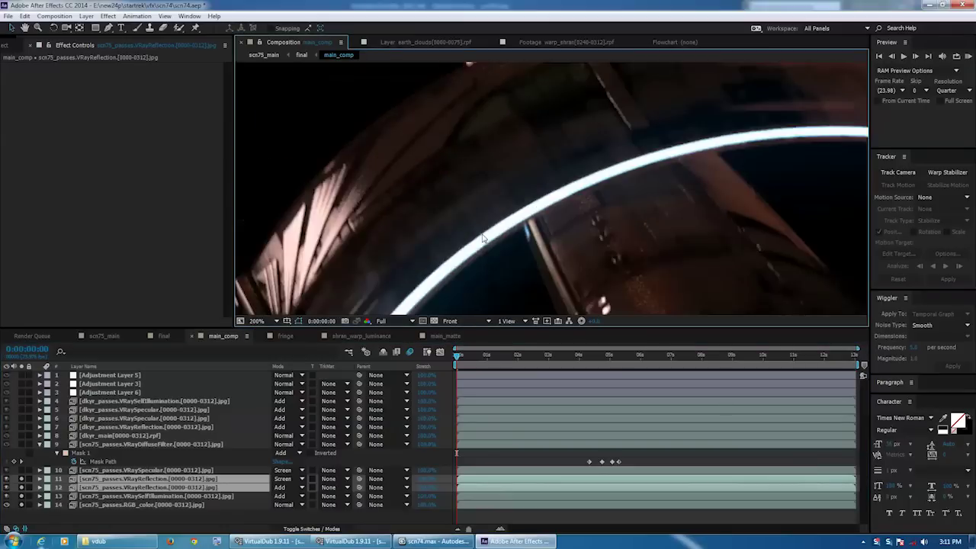
middle_drag(484, 235, 472, 250)
click(22, 481)
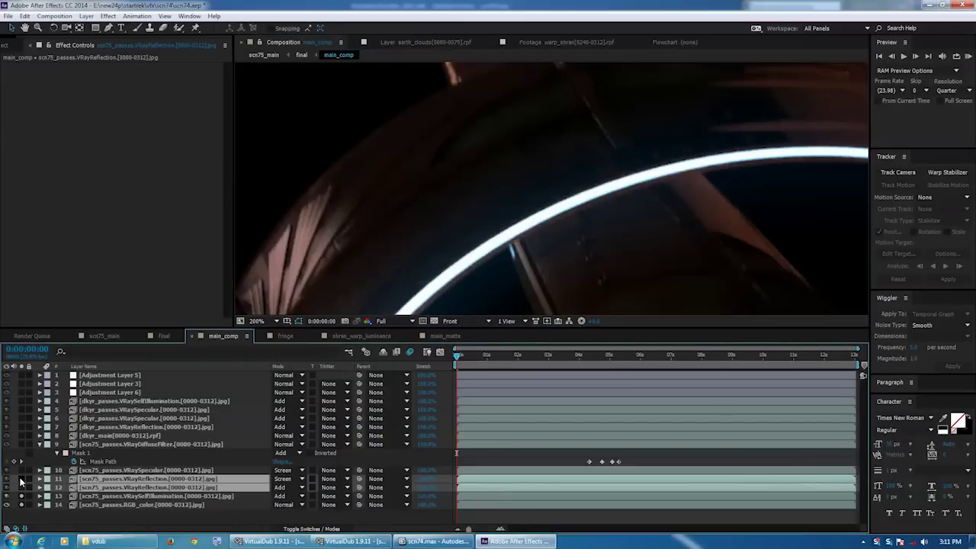
click(22, 480)
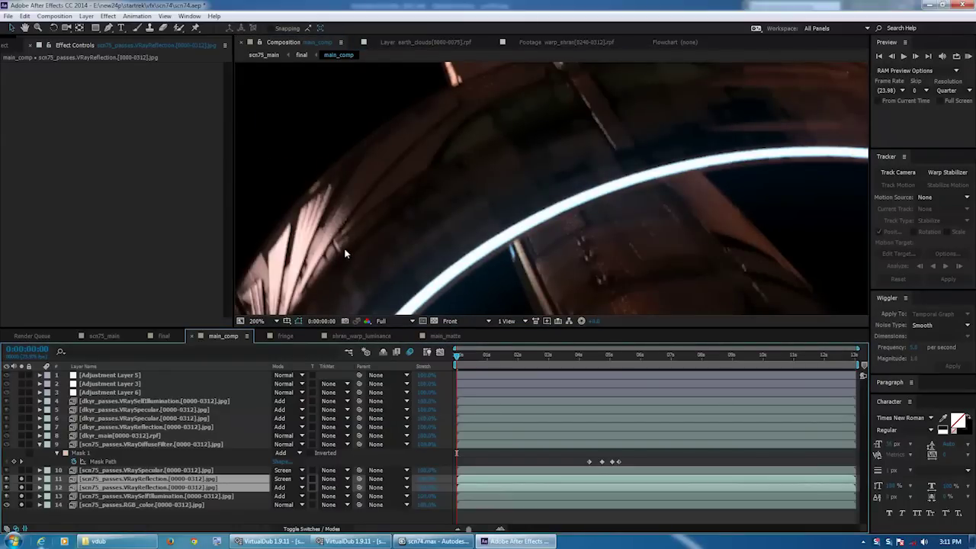
Collapse the diffuse layer's mask properties and review the soloed RGB_color and reflection passes on both ships at 100% magnification
scroll(335, 244, down, 1)
middle_drag(391, 245, 567, 253)
key(u)
middle_drag(488, 187, 390, 188)
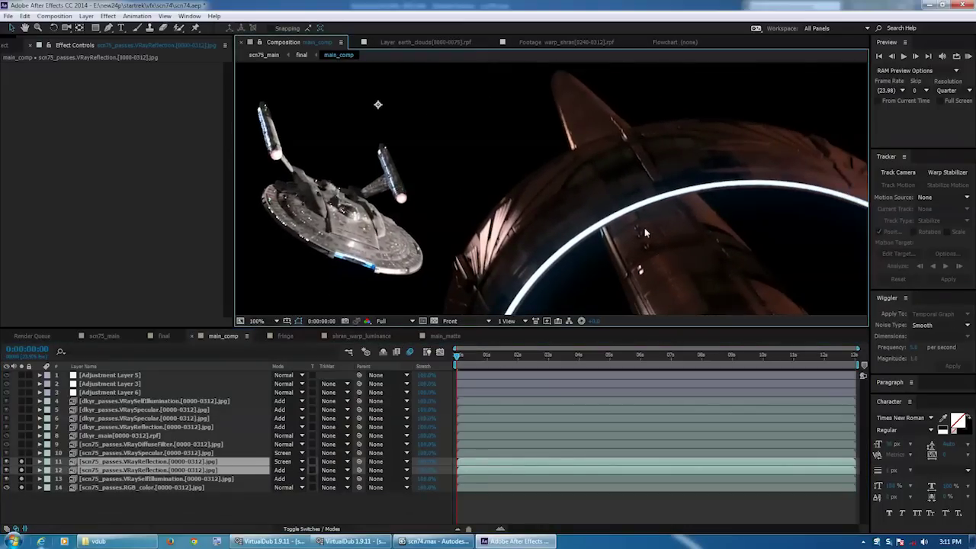
click(171, 488)
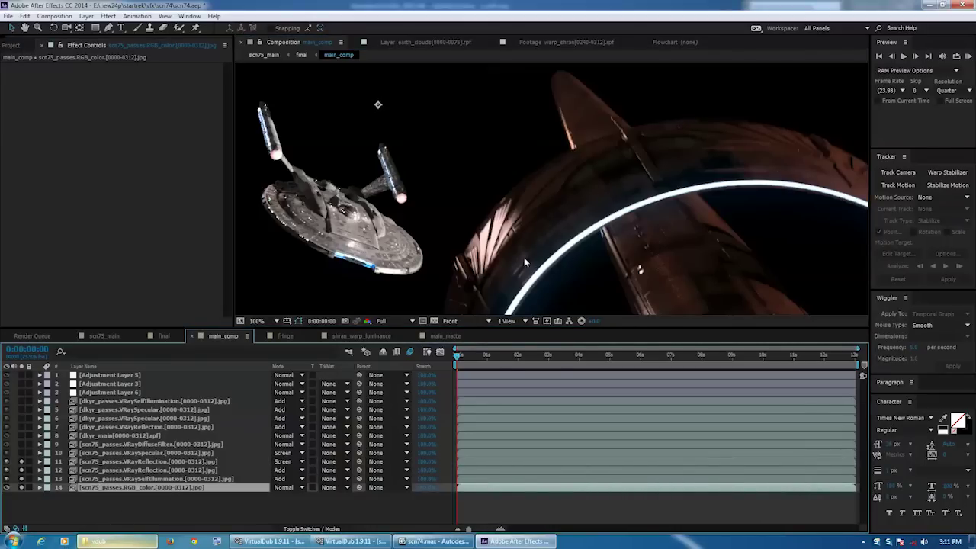
click(163, 462)
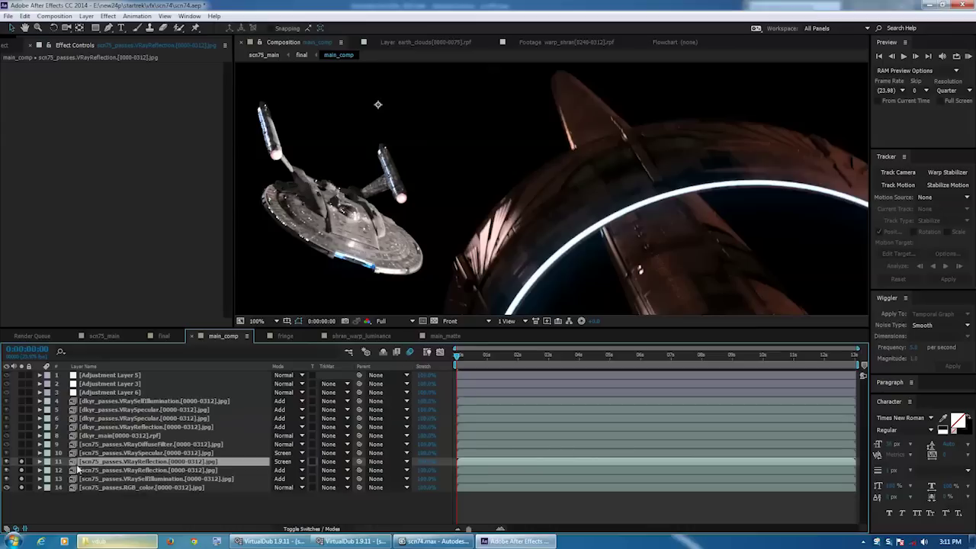
Add the VRaySpecular pass on layer 10 to the soloed passes and select that layer
click(100, 445)
click(21, 453)
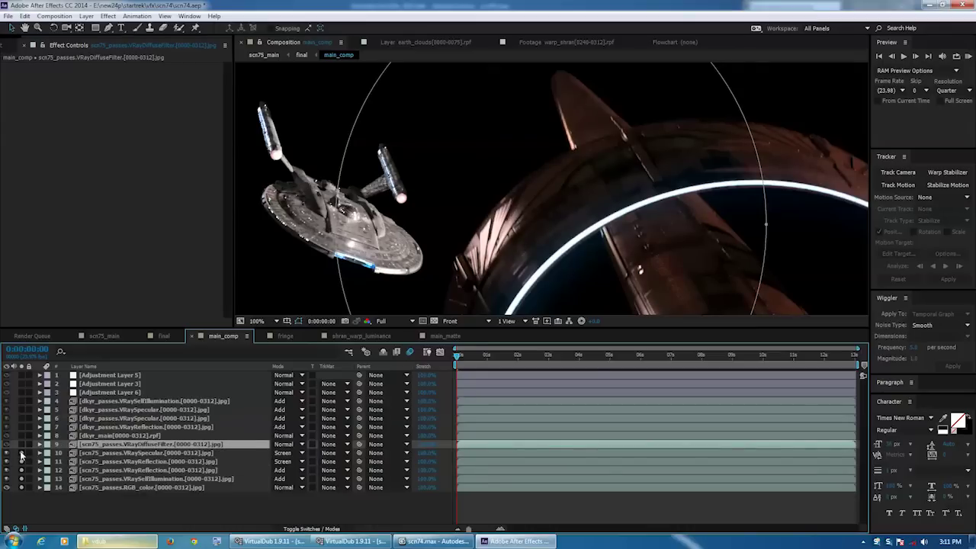
click(102, 454)
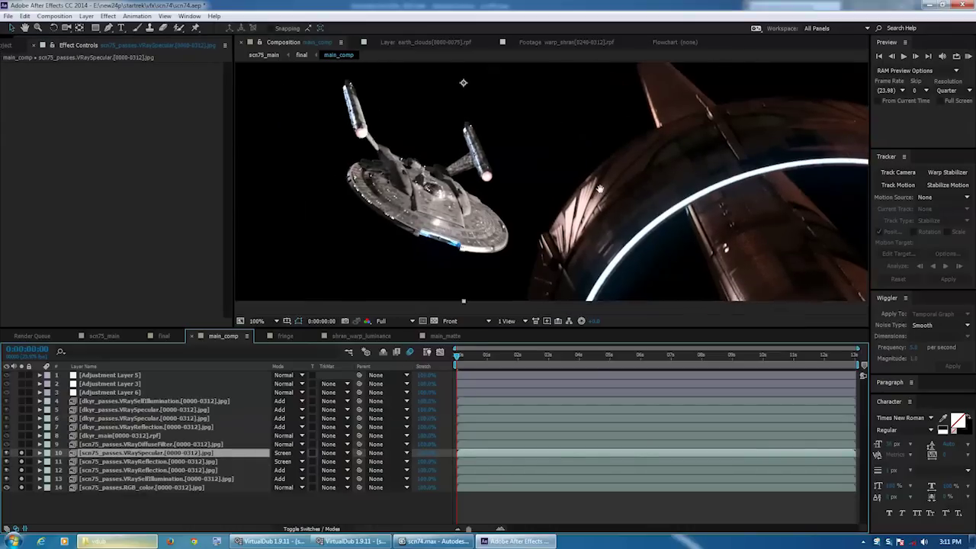
Solo only the VRaySpecular pass on layer 10 and examine its highlights on the ships
click(20, 487)
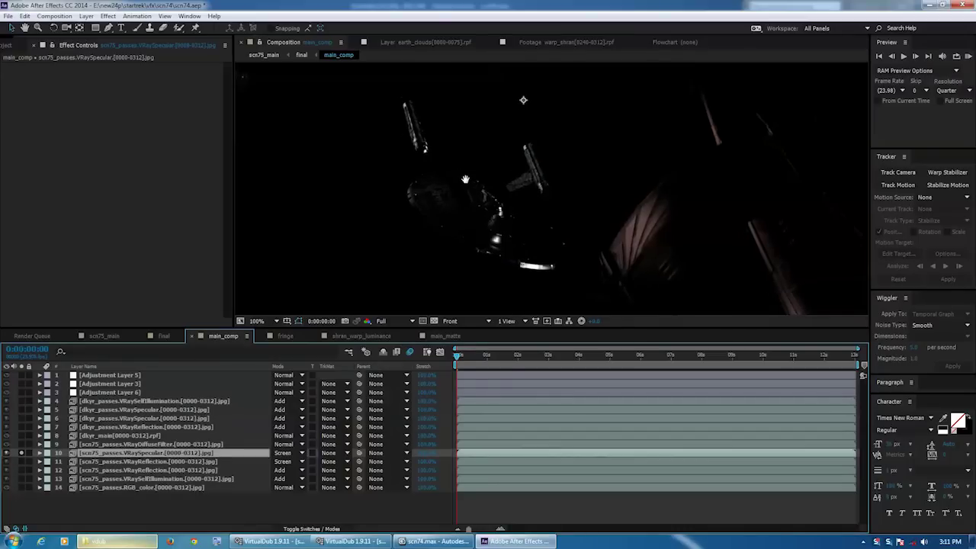
scroll(465, 179, down, 2)
middle_drag(468, 210, 462, 269)
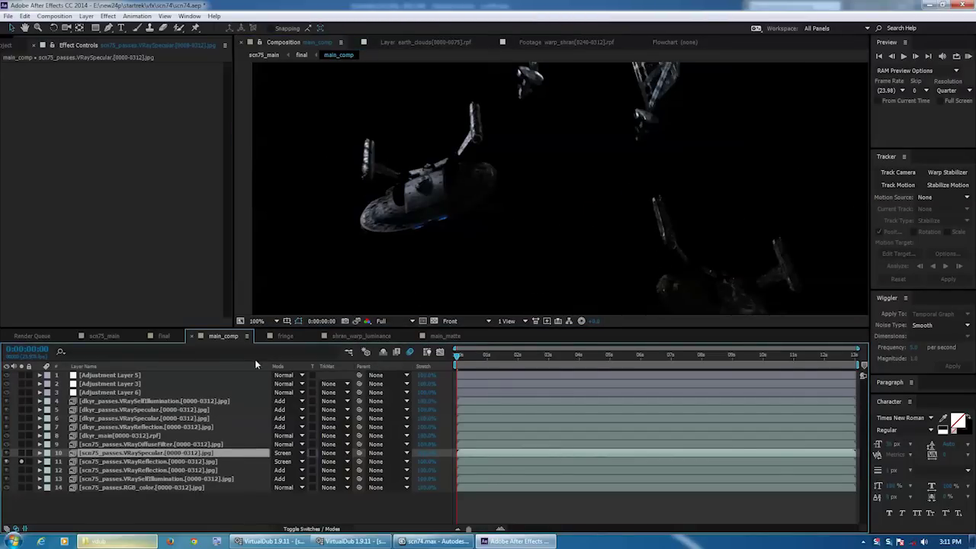
Compare the soloed VRayReflection pass on layer 11 with the stored snapshot of the specular pass across the ships
click(355, 321)
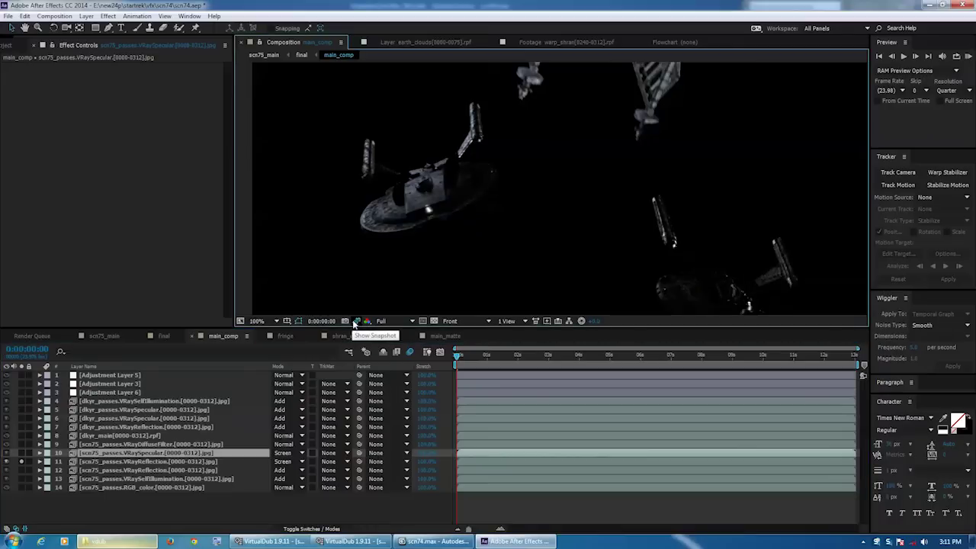
click(356, 321)
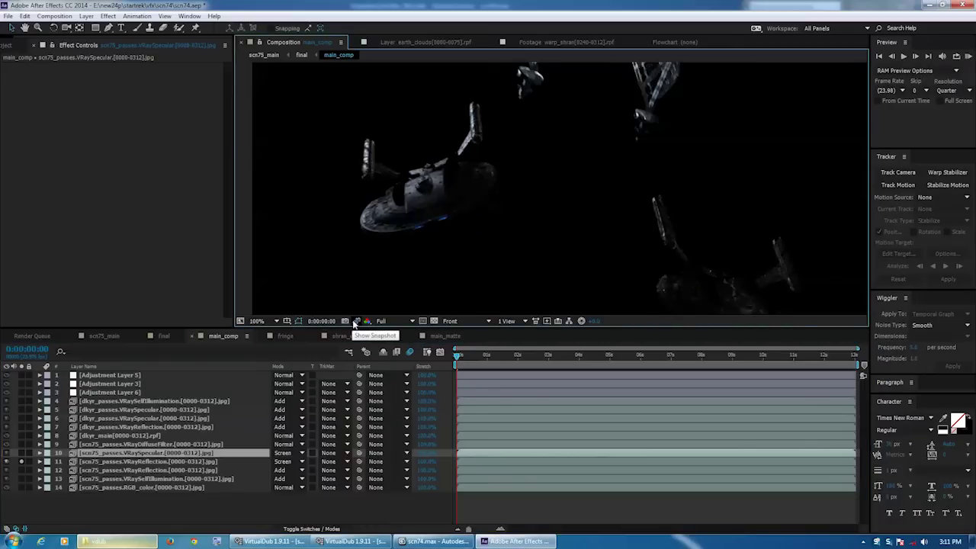
click(356, 321)
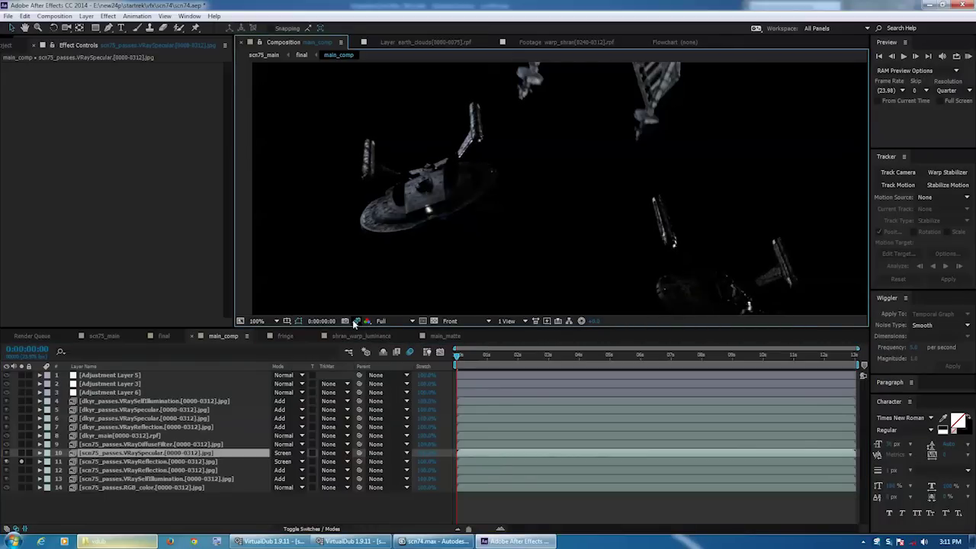
middle_drag(545, 188, 317, 136)
middle_drag(604, 235, 456, 185)
middle_drag(468, 249, 468, 228)
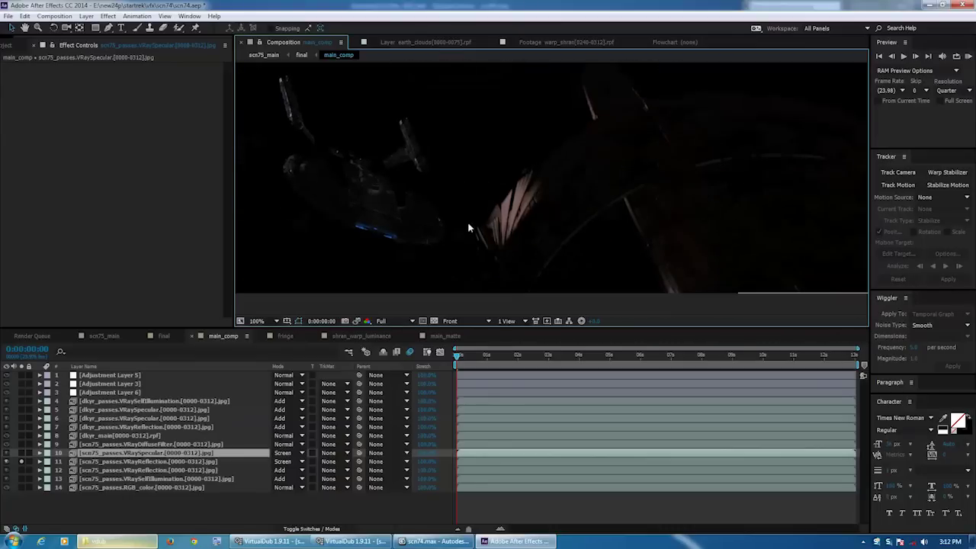
click(355, 321)
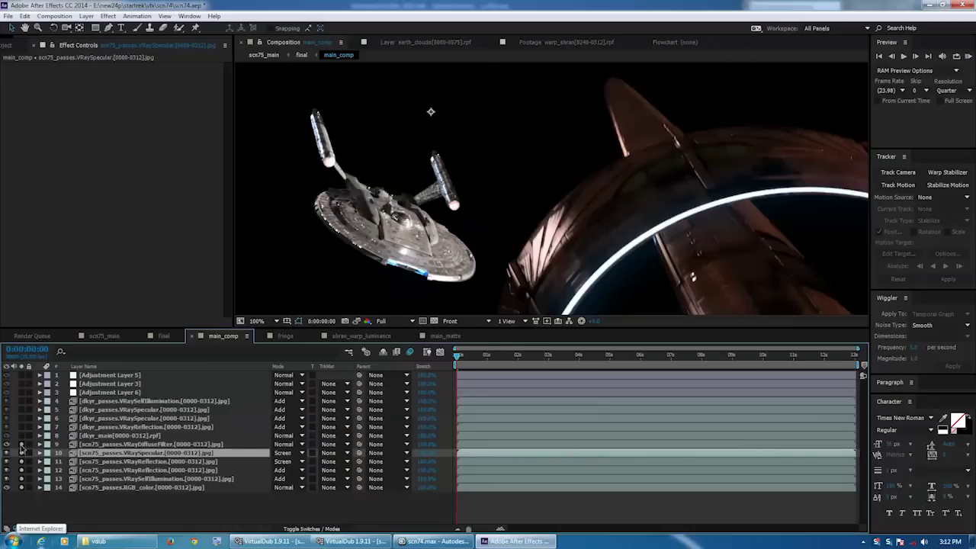
Solo layers 9 to 14 together and reveal the VRayDiffuseFilter layer's Mask Path and Opacity keyframes
middle_drag(501, 213, 318, 139)
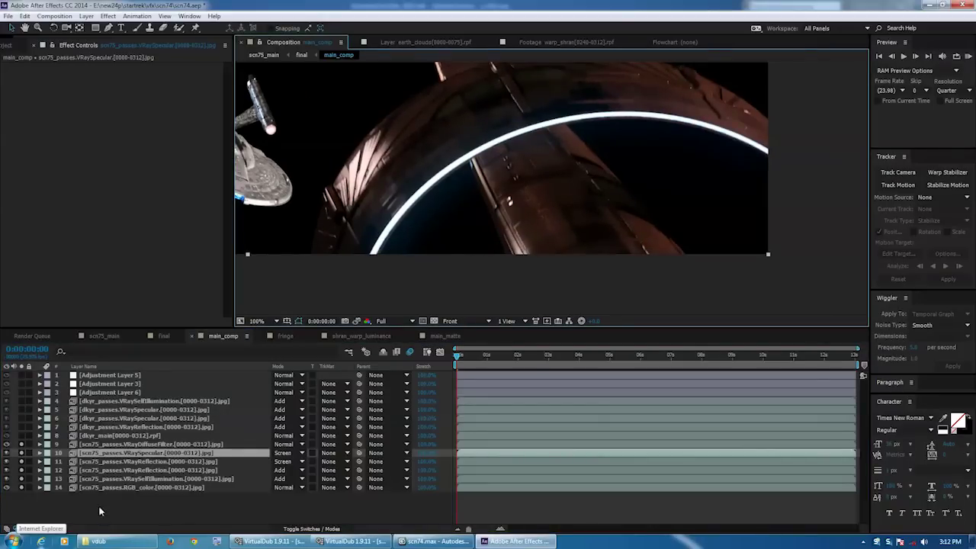
click(118, 445)
key(u)
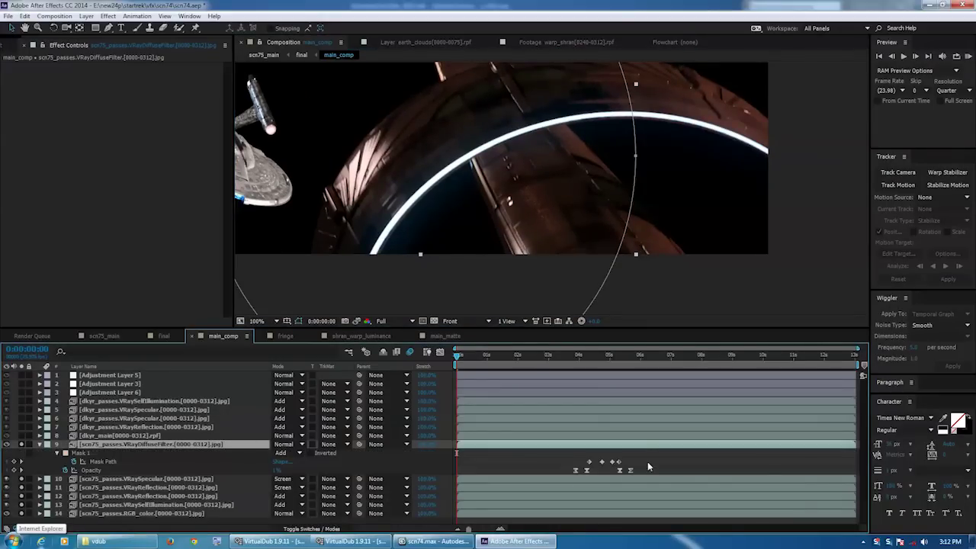
Go to 0:00:04:14 and compare the ship's hull with and without the VRayDiffuseFilter pass soloed
click(595, 356)
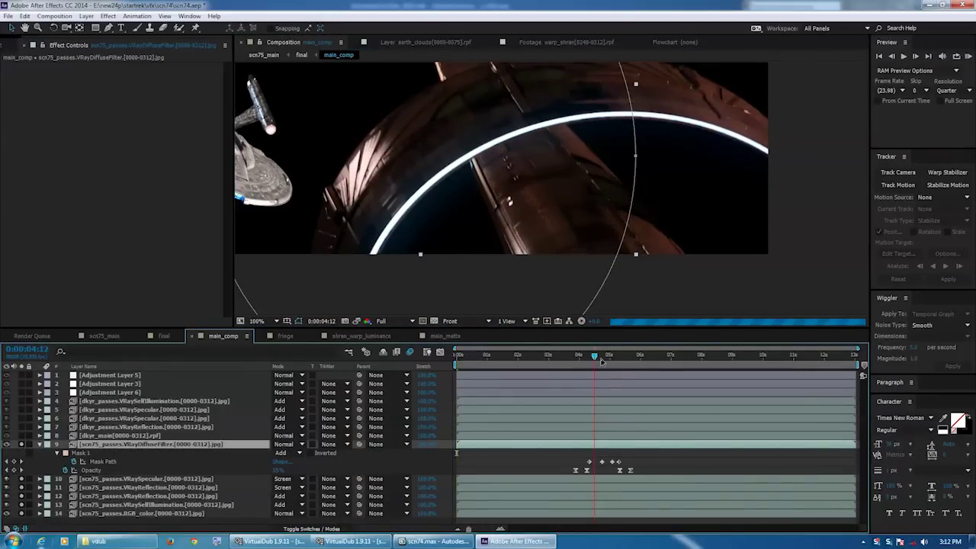
click(601, 358)
click(597, 361)
middle_drag(506, 243, 586, 295)
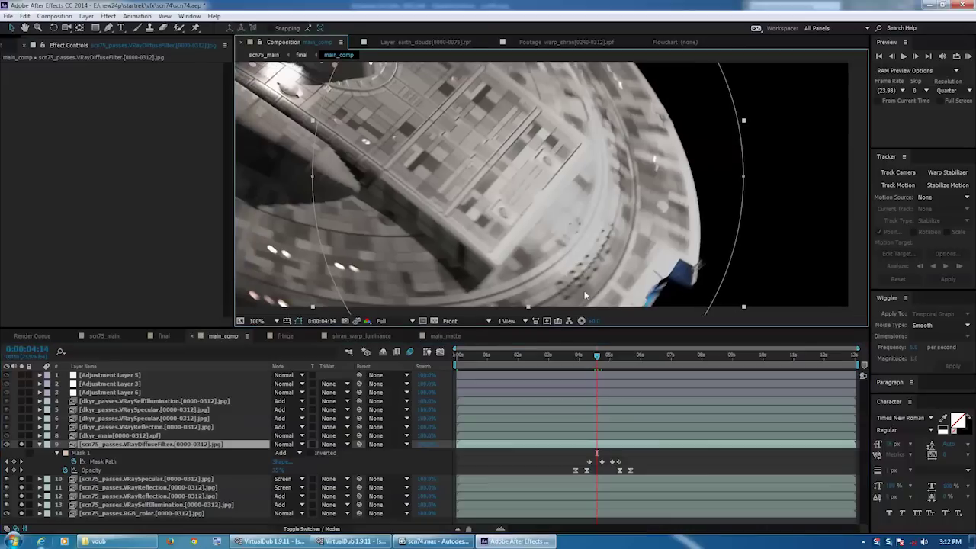
click(21, 444)
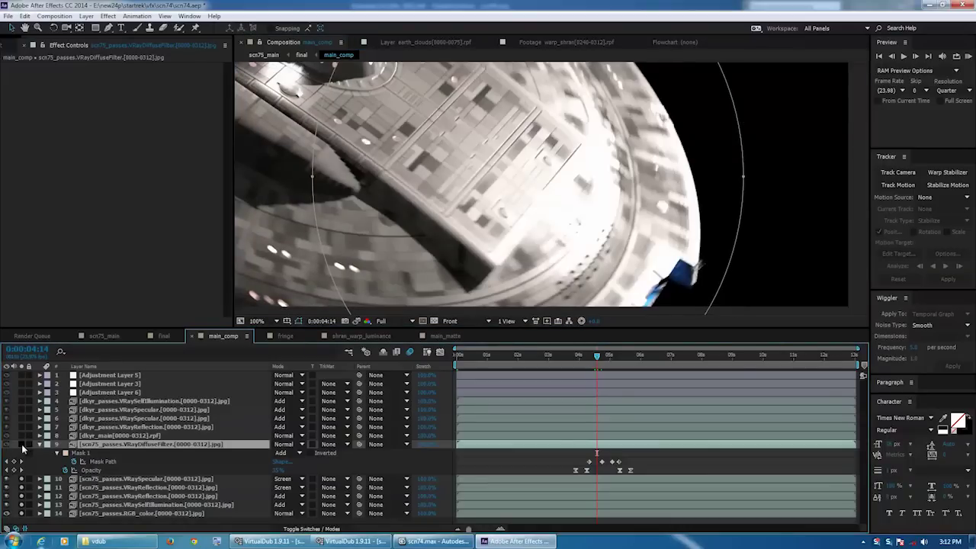
click(21, 445)
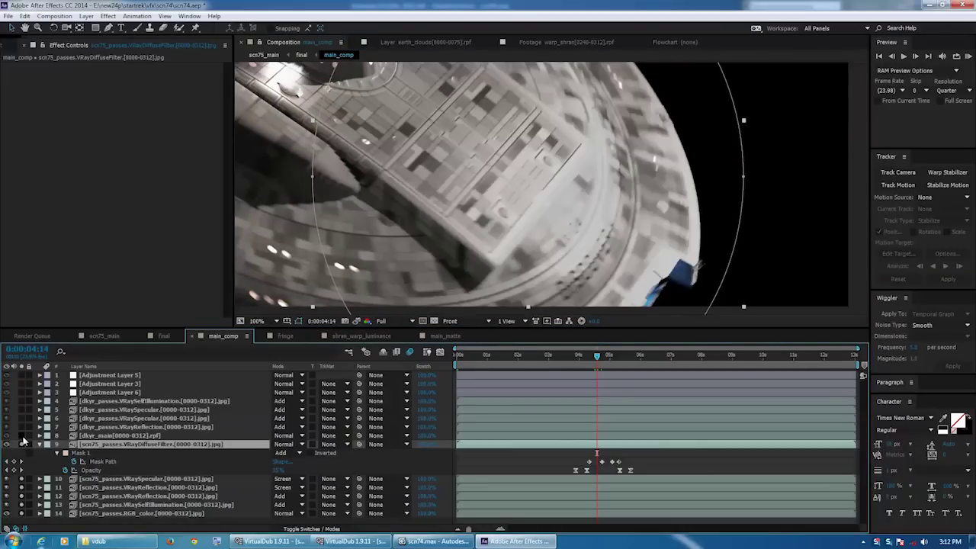
Return to 0:00:00:00, add dkyr_main on layer 8 to the soloed layers and view the full frame at 50% magnification
drag(448, 356, 445, 355)
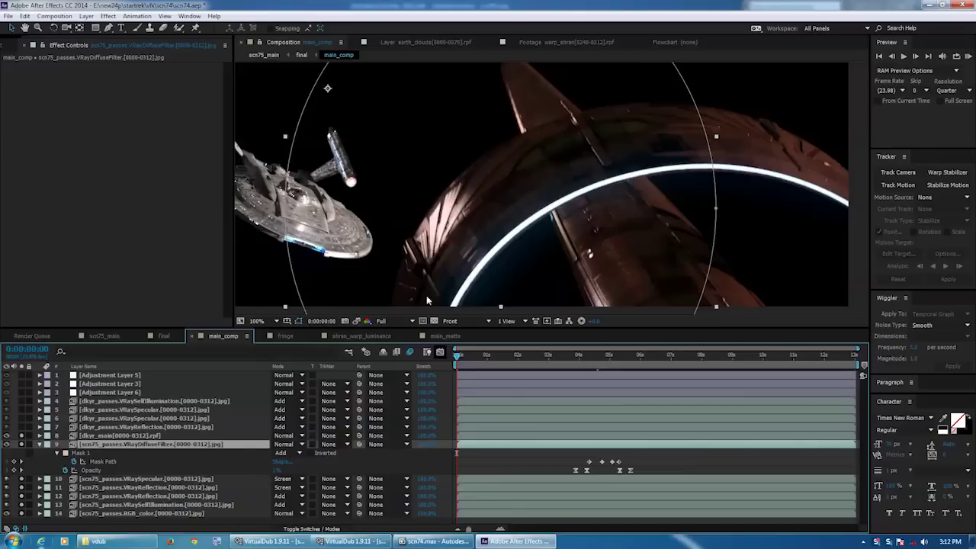
middle_drag(439, 209, 685, 209)
scroll(685, 209, down, 1)
middle_drag(376, 247, 377, 257)
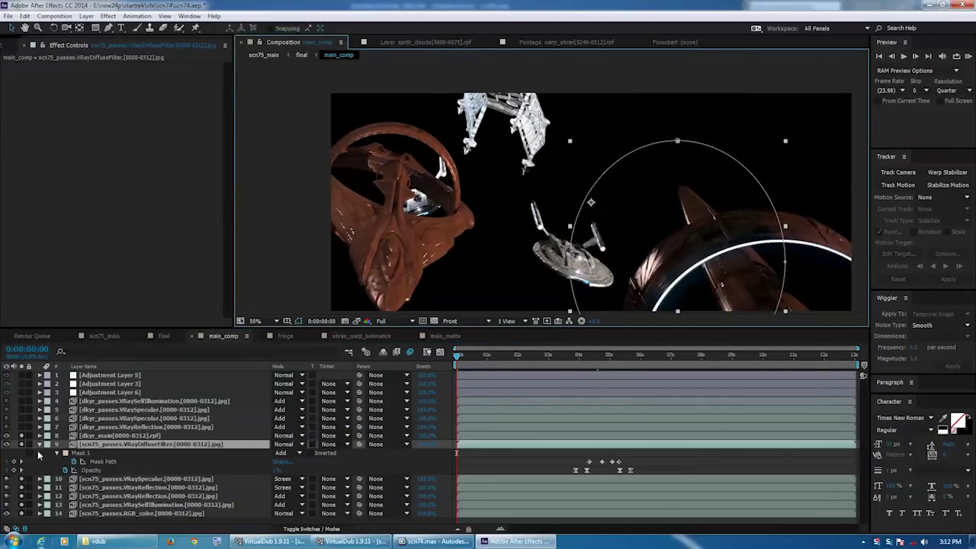
Compare the frame with and without dkyr_main, and add the dkyr passes on layers 4 to 7 to the soloed layers
click(40, 445)
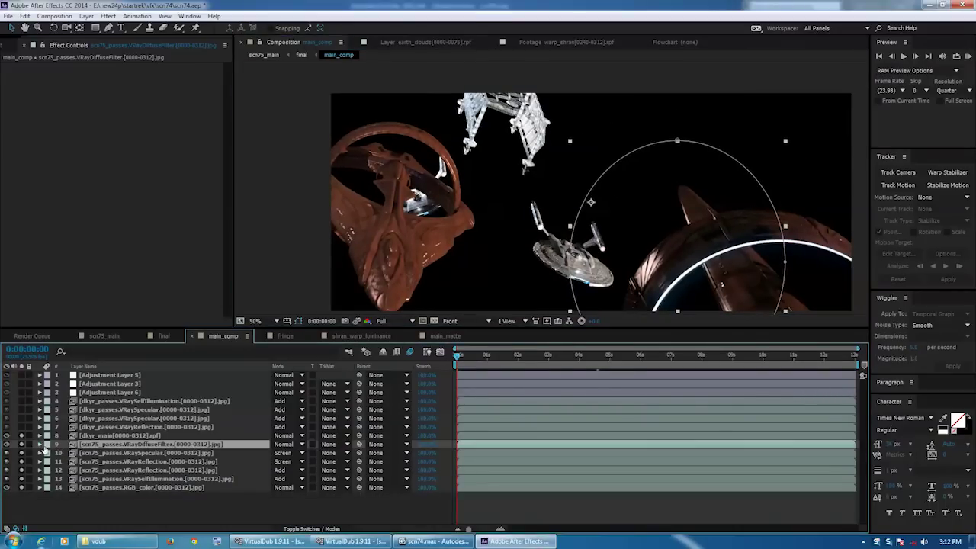
click(109, 435)
click(23, 436)
click(23, 437)
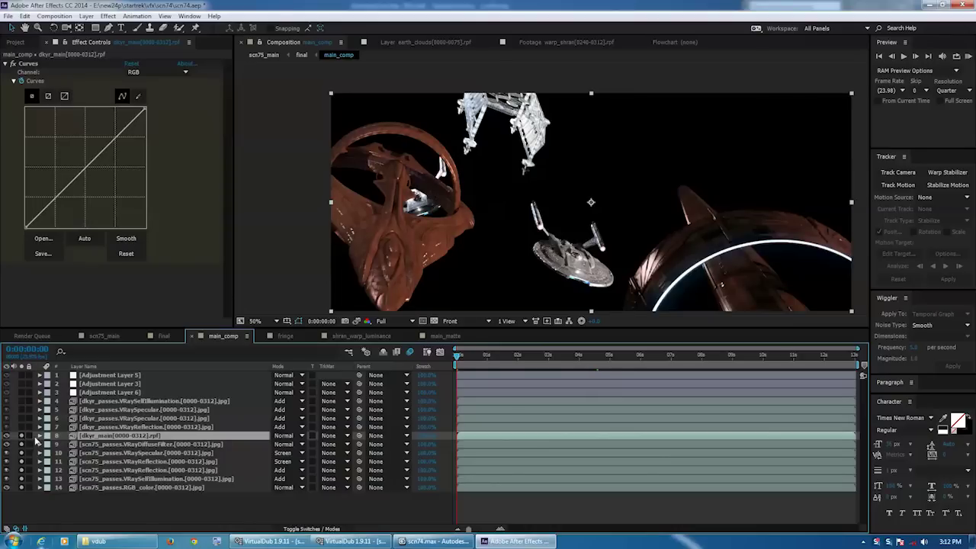
drag(22, 428, 22, 403)
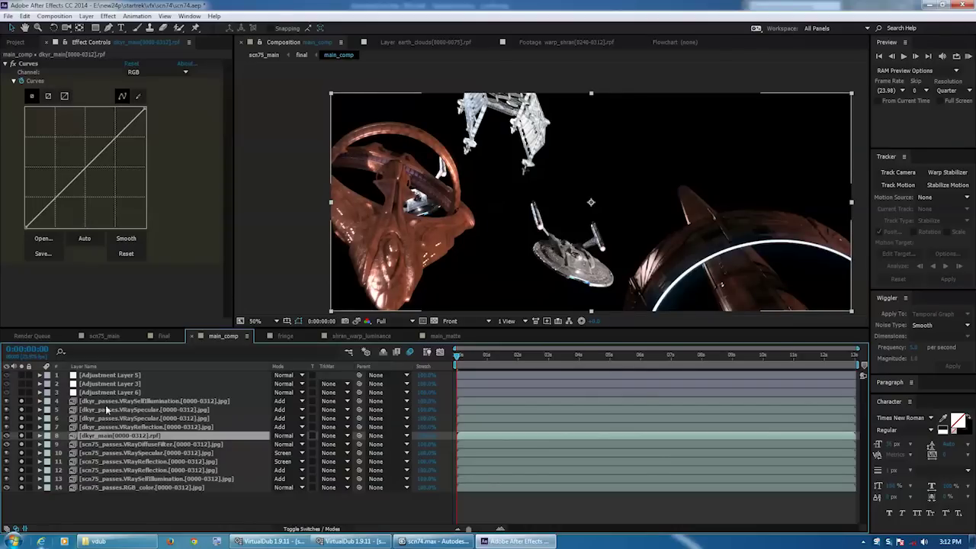
Examine the Fast Blur settings on the two dkyr VRaySpecular passes, layers 5 and 6
click(145, 410)
click(141, 419)
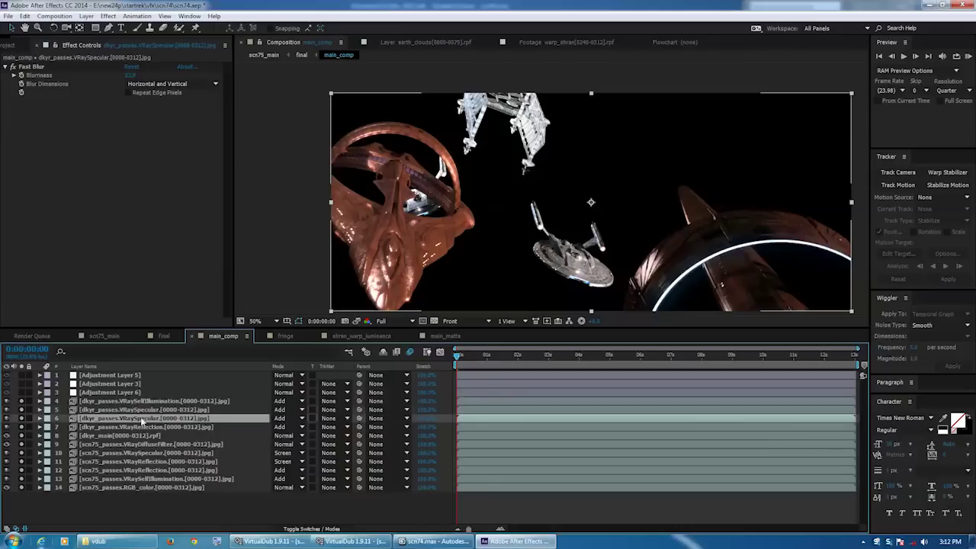
click(138, 410)
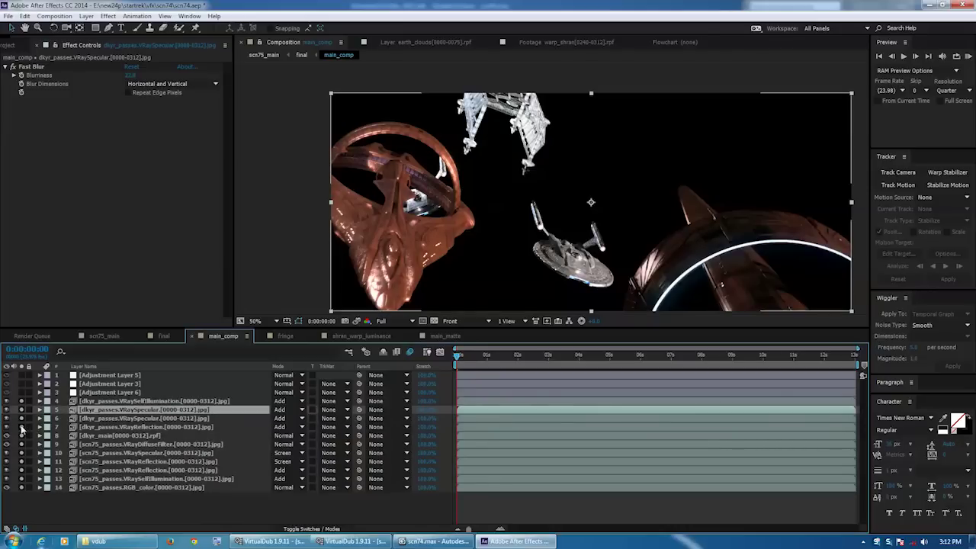
Unsolo layers 7 to 14 and compare the blurred dkyr specular highlights with layers 5 and 6 switched in and out
click(21, 461)
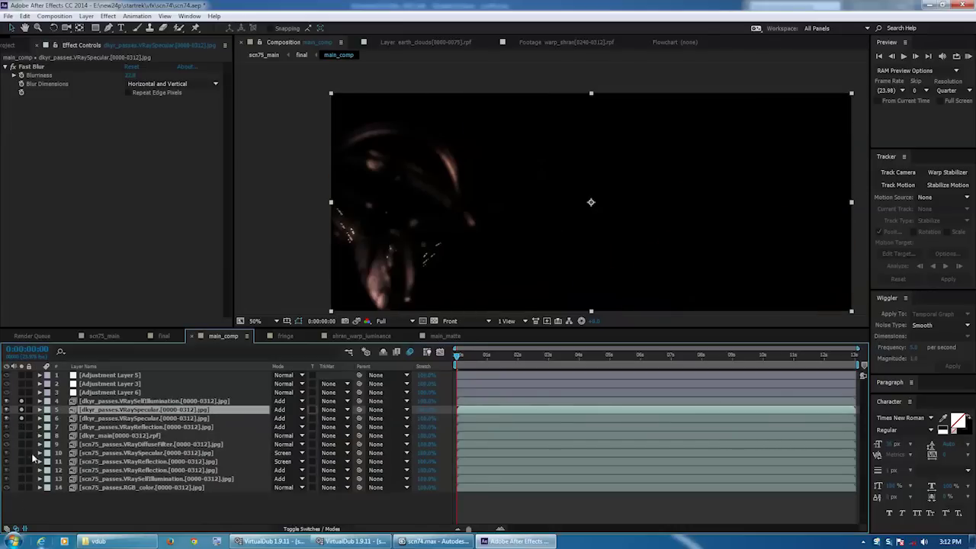
drag(22, 409, 22, 418)
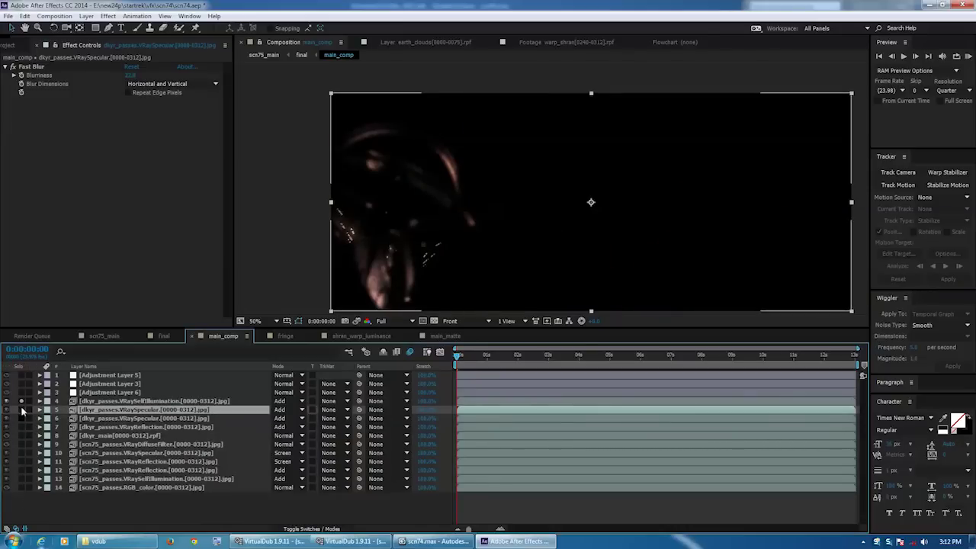
click(23, 418)
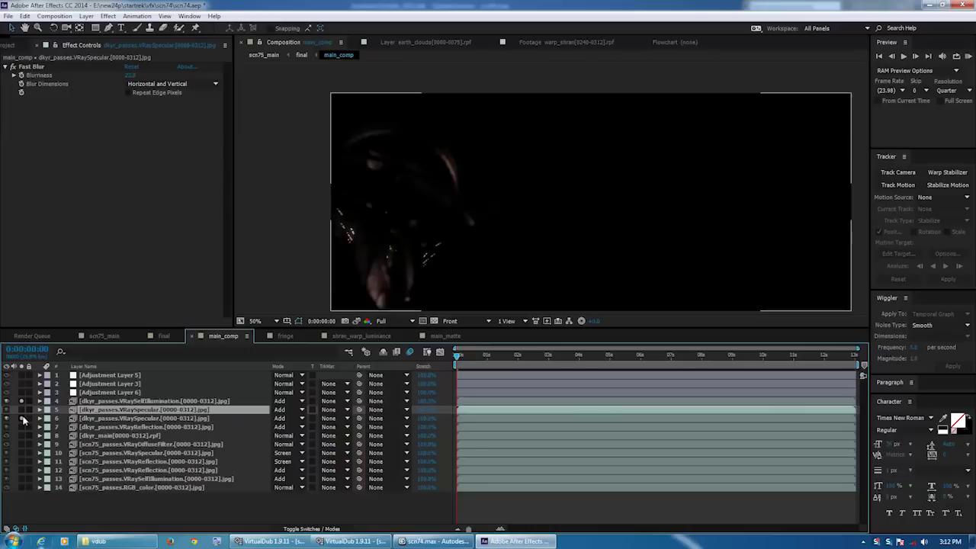
click(98, 418)
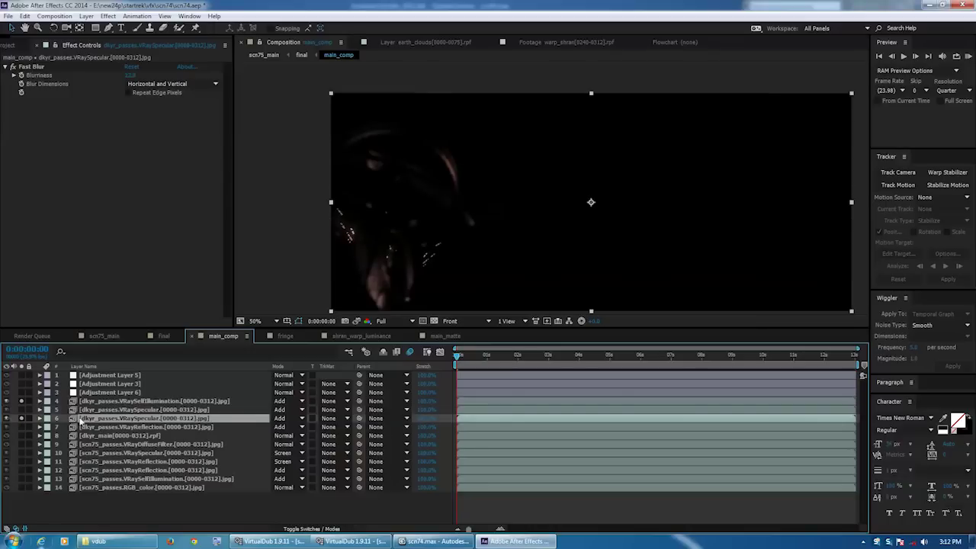
click(22, 410)
click(90, 412)
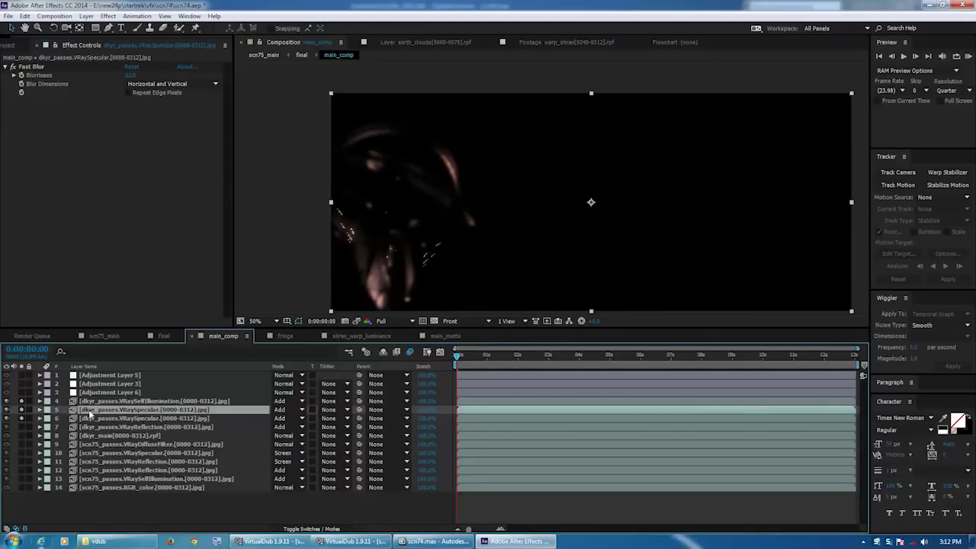
View the Glow settings of the dkyr VRaySelfIllumination layer and solo layers 7 to 14 again
click(85, 403)
drag(22, 427, 21, 509)
click(23, 488)
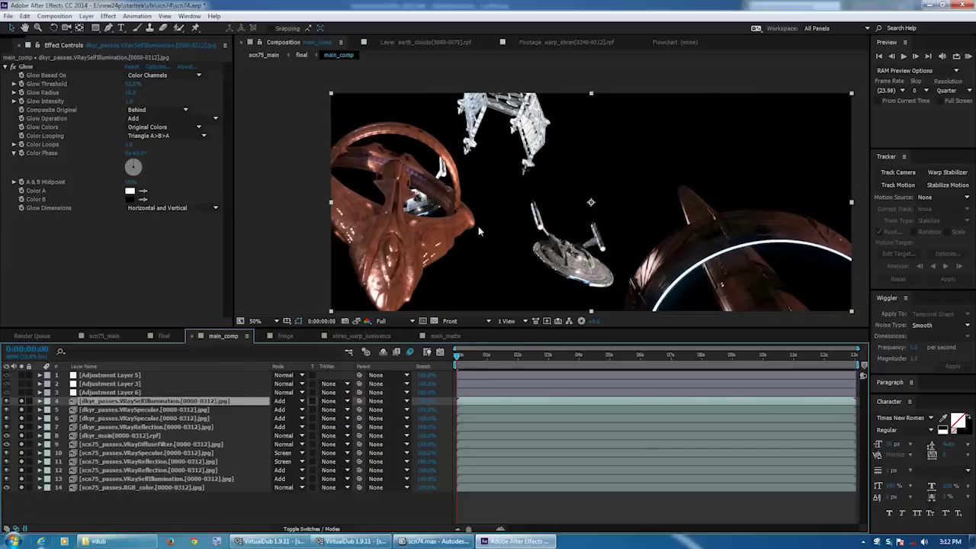
Solo Adjustment Layer 6 and check its mask keyframes, then clear all solos and examine the effects on Adjustment Layers 5 and 3
click(111, 392)
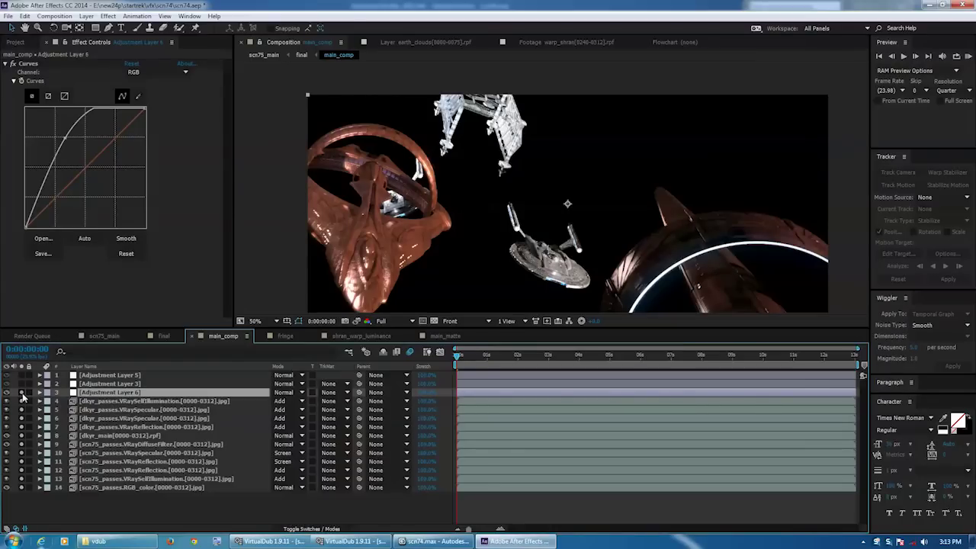
key(u)
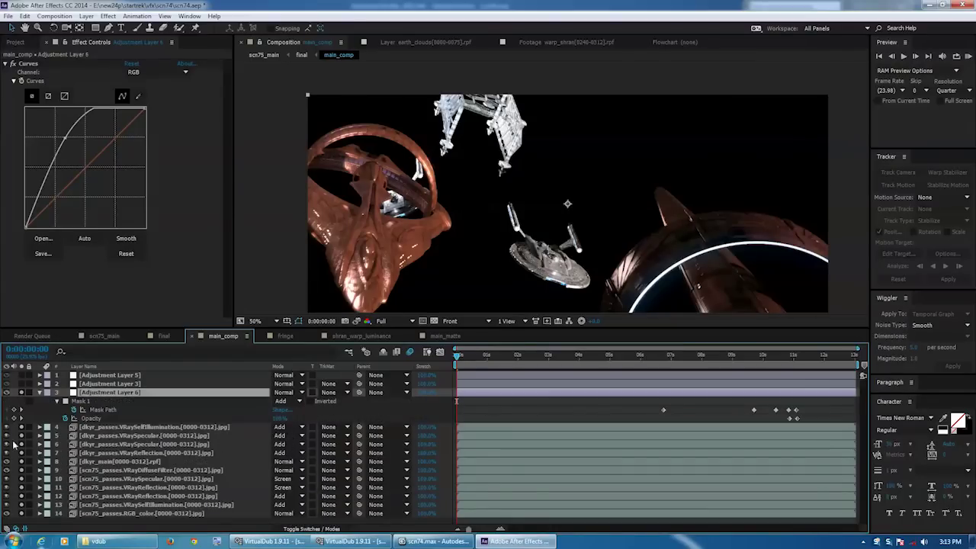
key(u)
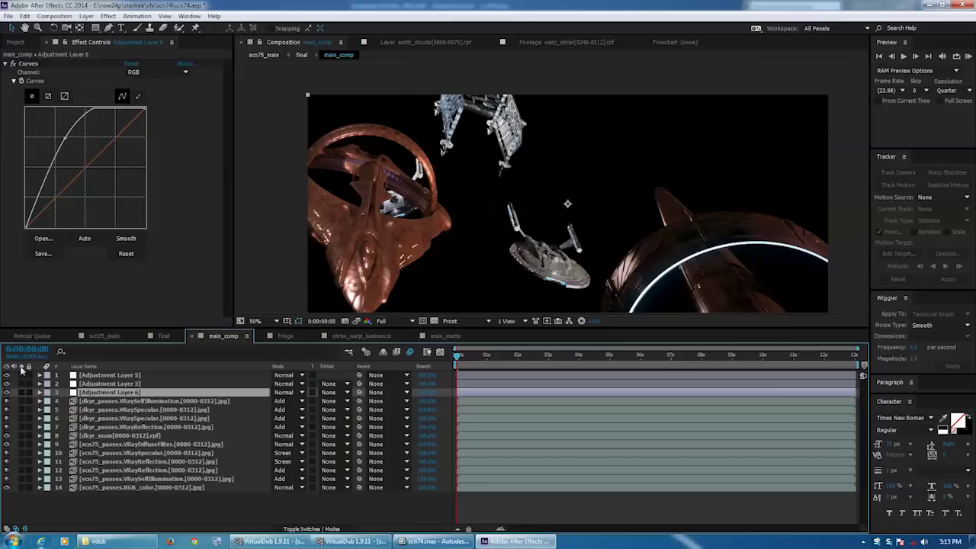
click(99, 376)
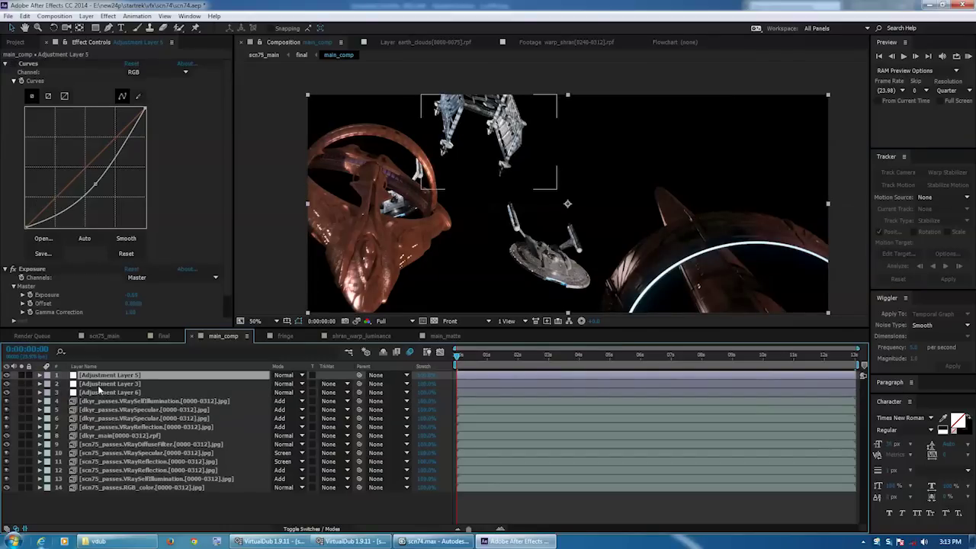
click(98, 383)
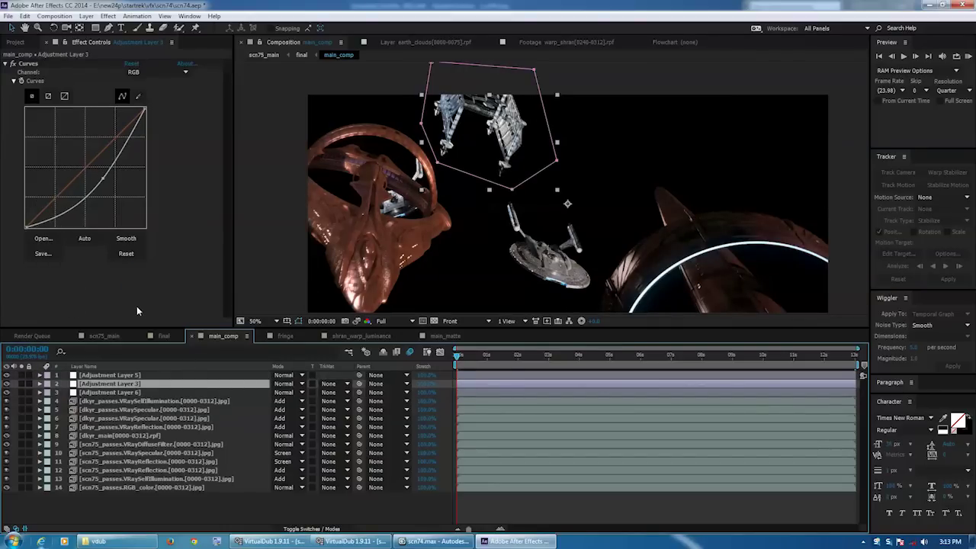
Return to the final composition and open the nested fringe composition from its layer
click(163, 337)
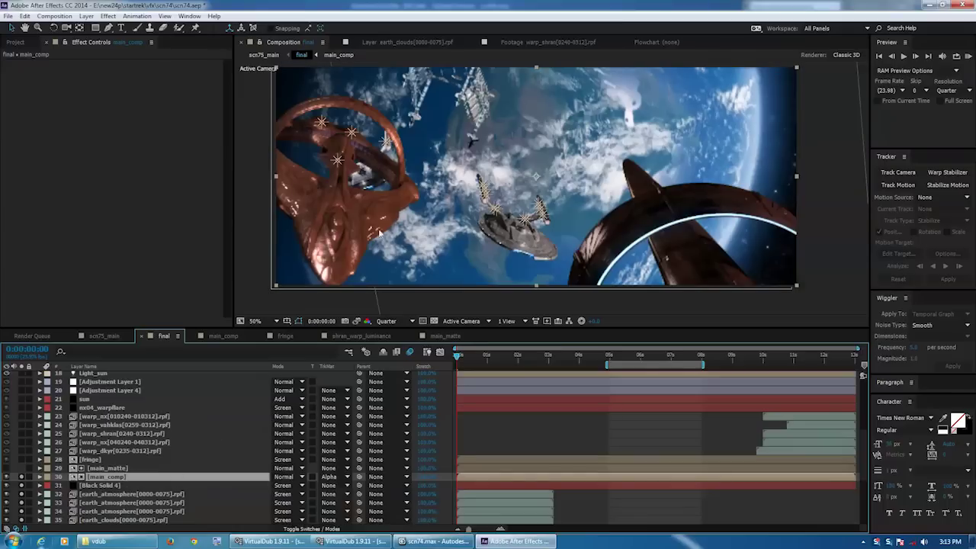
click(82, 467)
click(82, 460)
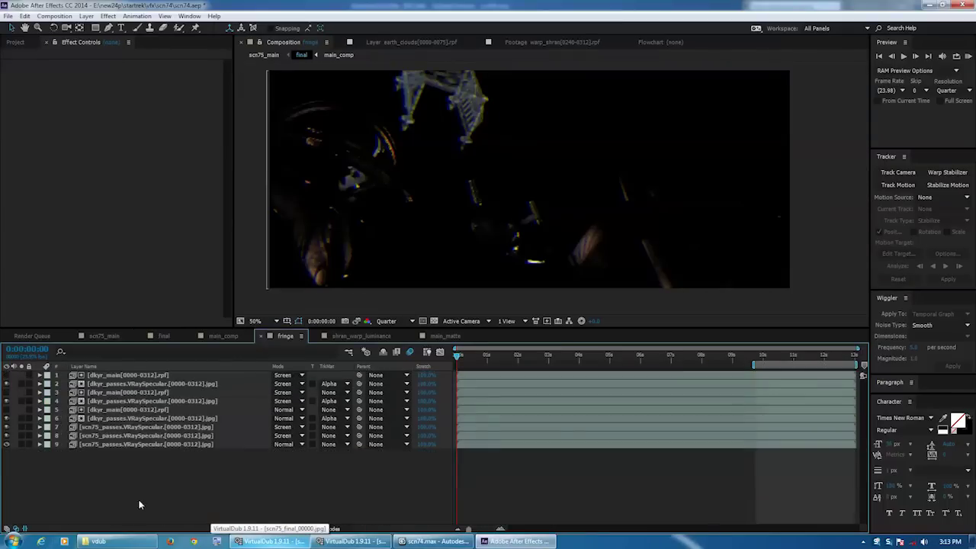
double_click(90, 460)
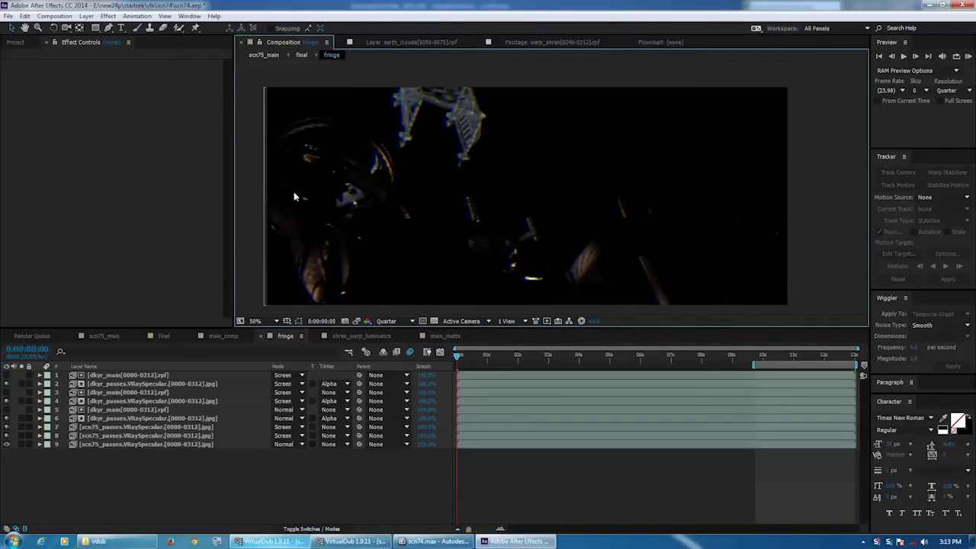
Go to 0:00:01:05 in fringe and inspect the coloured edges of the ship's ring at Full resolution and 200% magnification
click(491, 365)
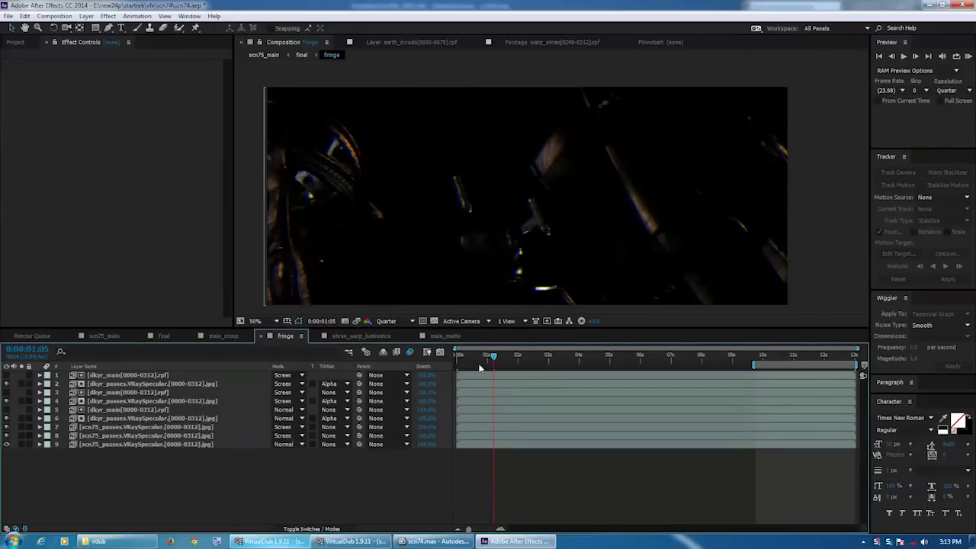
click(387, 321)
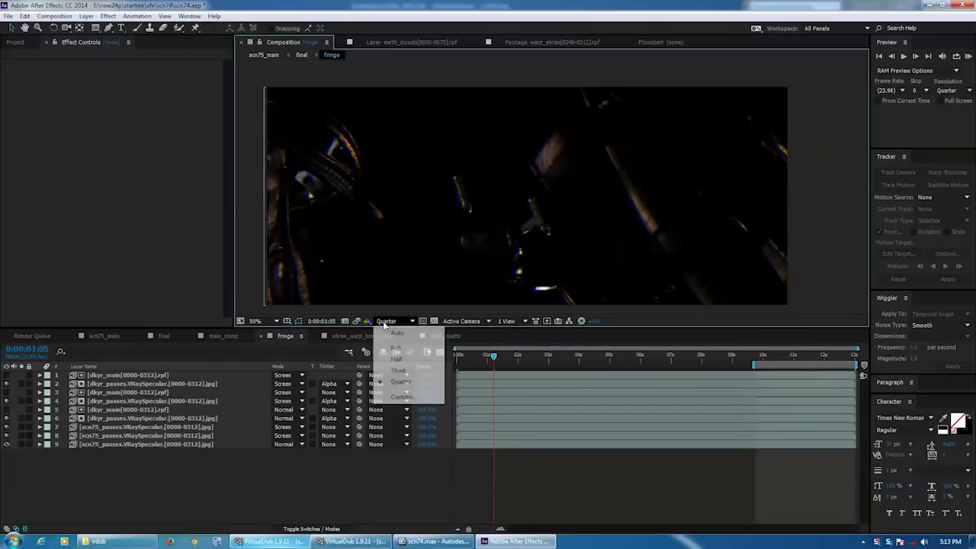
click(395, 349)
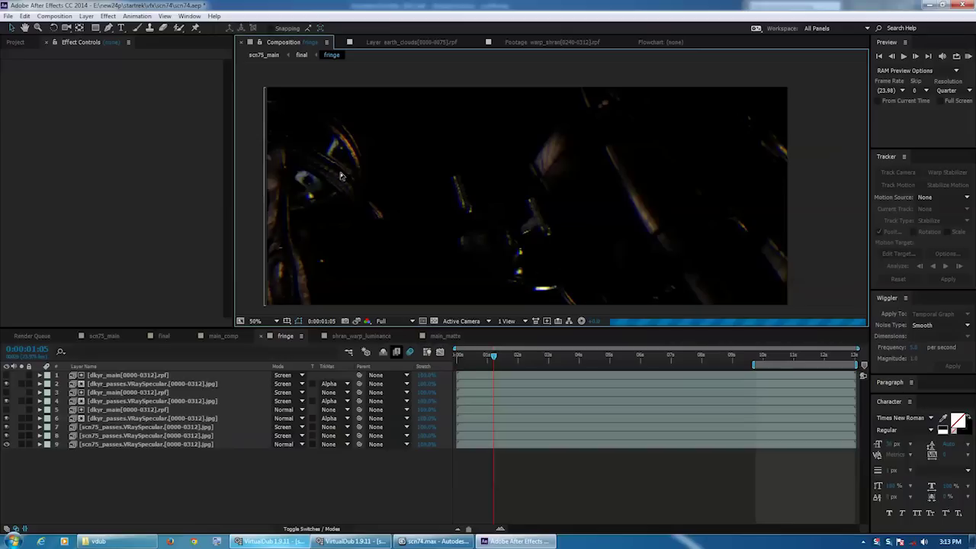
scroll(324, 187, up, 4)
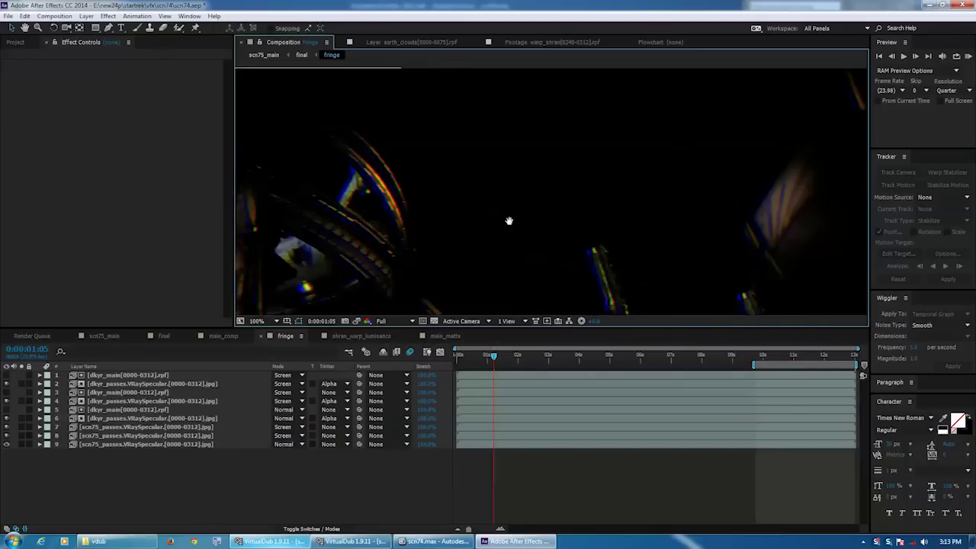
middle_drag(276, 225, 408, 227)
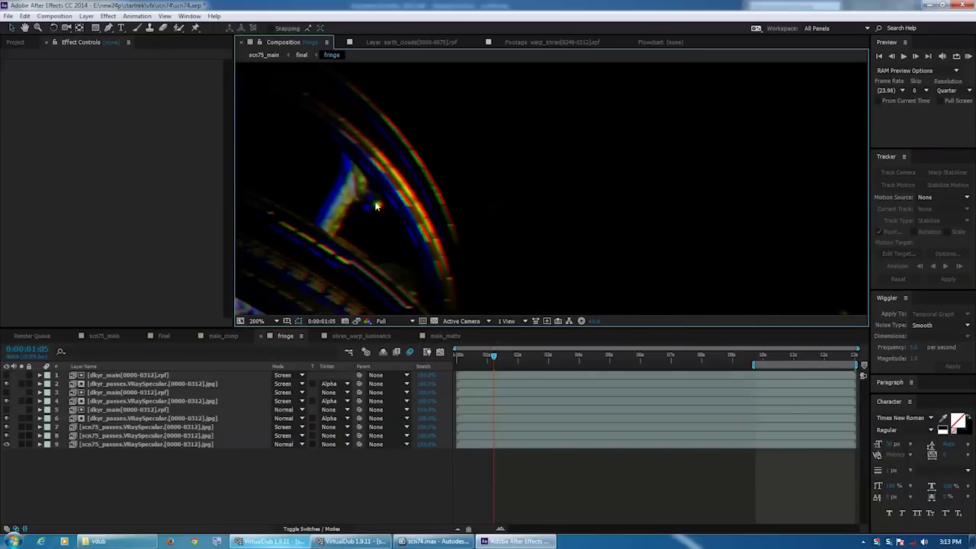
Hide layers 1 to 8 in fringe and examine the Levels (Individual Controls) effect on the scn75 VRaySpecular layers 7 to 9
drag(7, 435, 7, 374)
scroll(369, 201, down, 2)
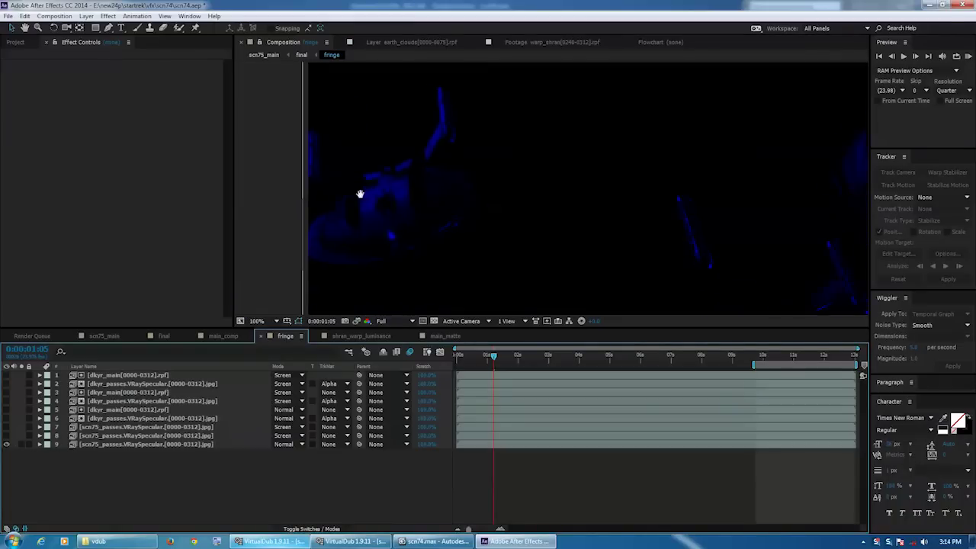
middle_drag(495, 193, 450, 178)
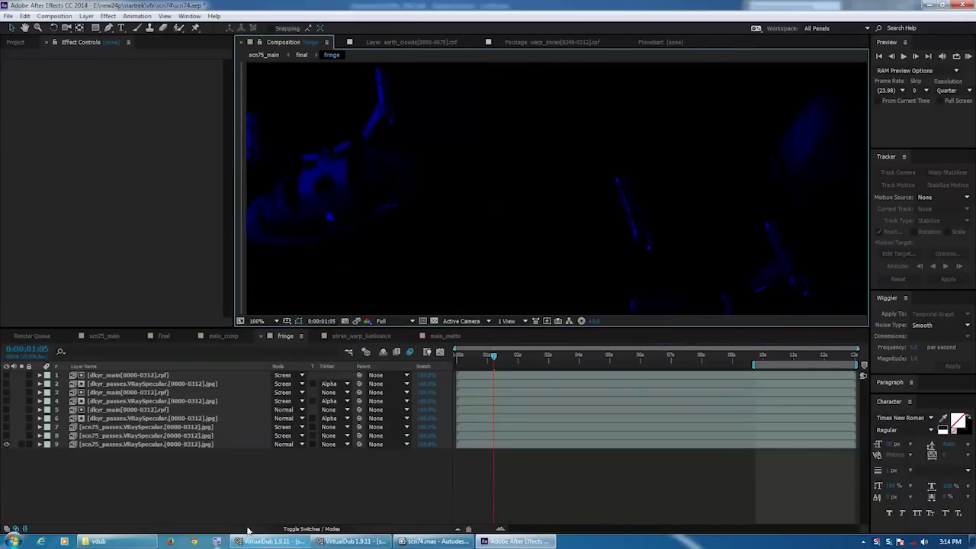
click(152, 445)
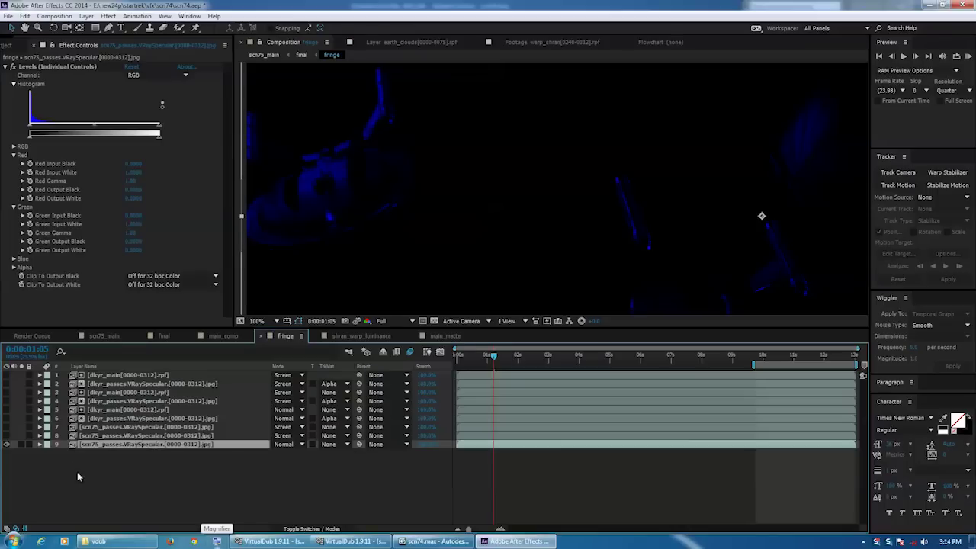
click(90, 429)
click(94, 437)
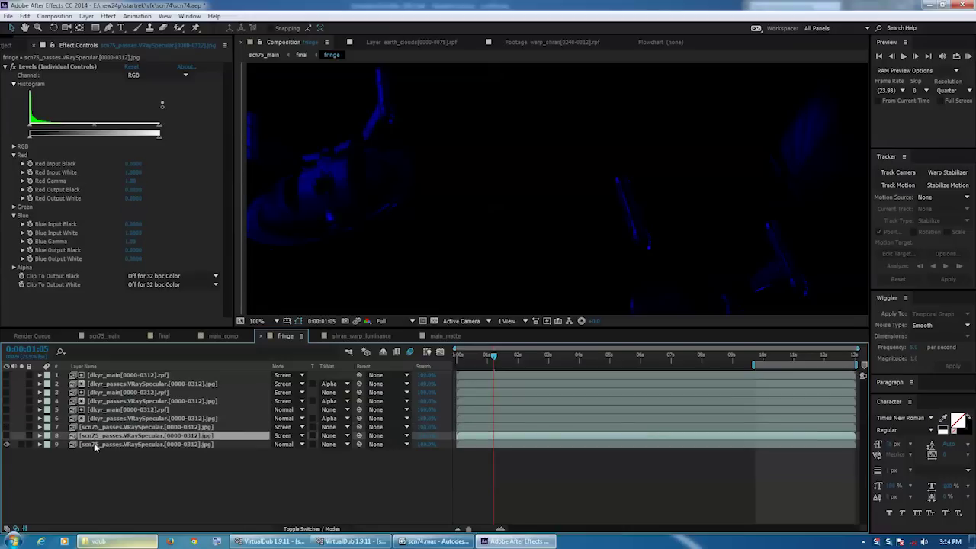
click(94, 445)
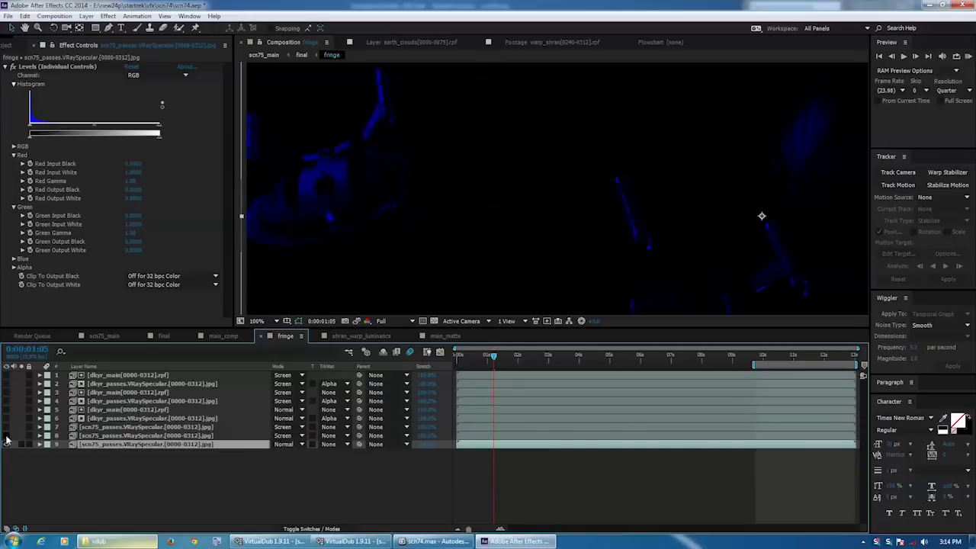
Toggle the visibility of the scn75 VRaySpecular layers 7 to 9 to compare their separate colour channels
click(7, 442)
click(94, 435)
click(7, 427)
scroll(471, 189, down, 1)
middle_drag(496, 205, 421, 219)
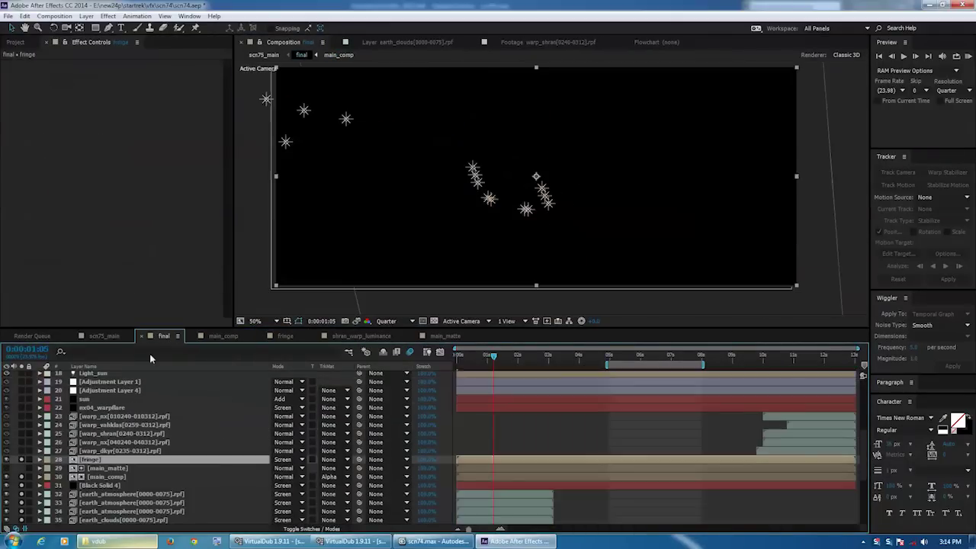
In the final composition, add the warp render layers 23 to 27 to the soloed layers and go to 0:00:10:14
click(22, 460)
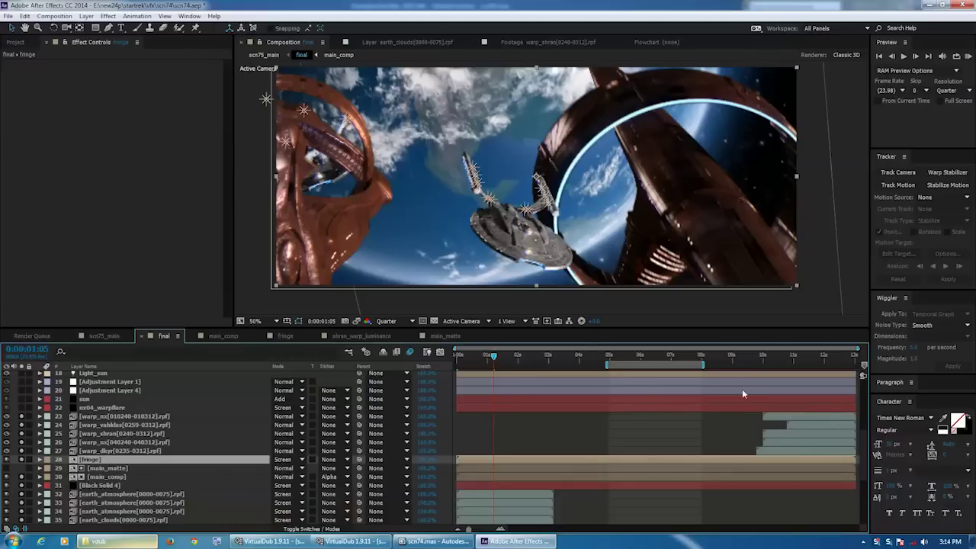
click(781, 355)
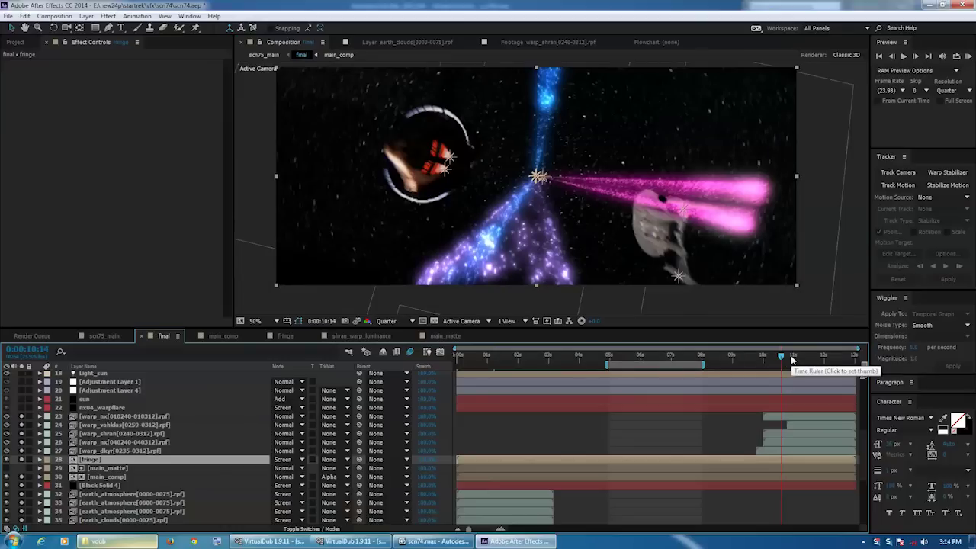
Examine the Curves and Glow effects on warp_dkyr and the layer 26 warp_nx render, moving on to 0:00:11:07
click(787, 448)
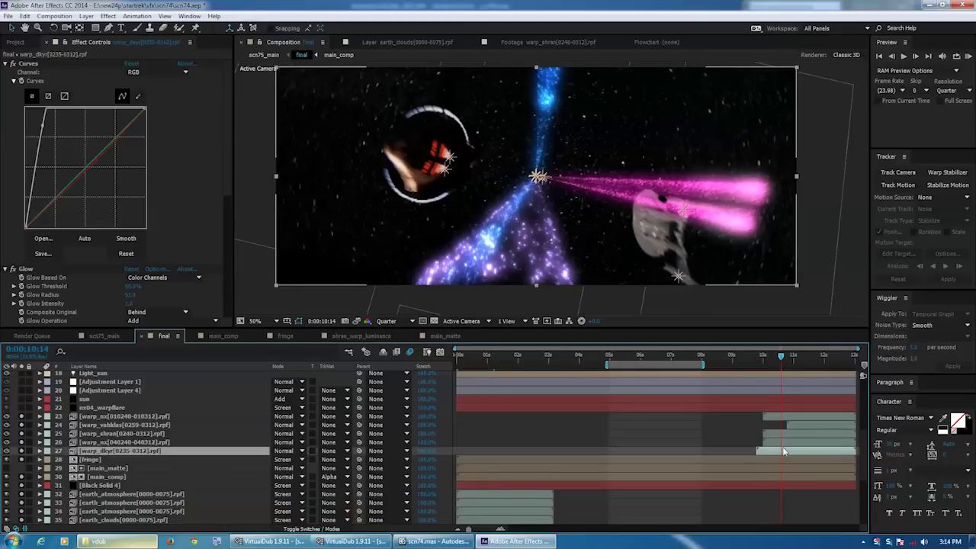
click(5, 64)
click(5, 72)
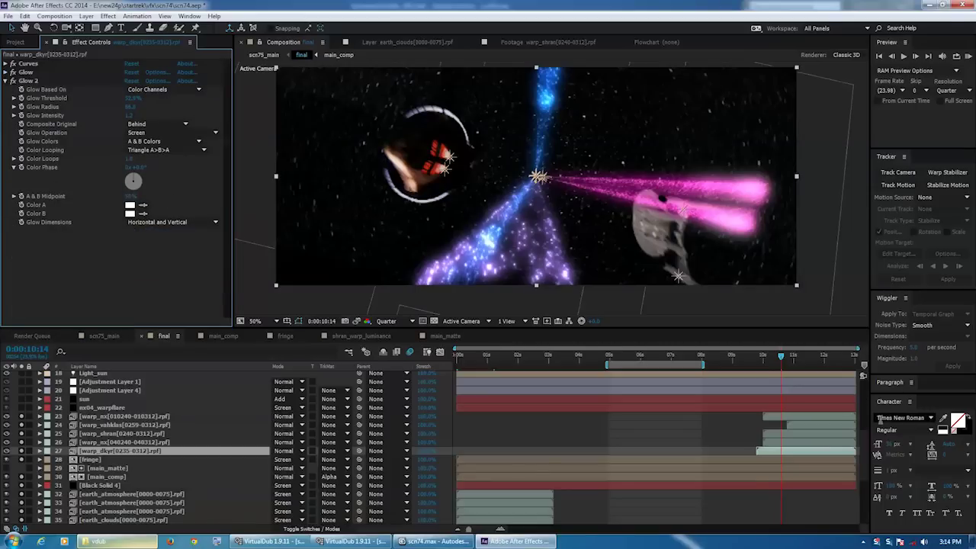
click(814, 441)
click(803, 355)
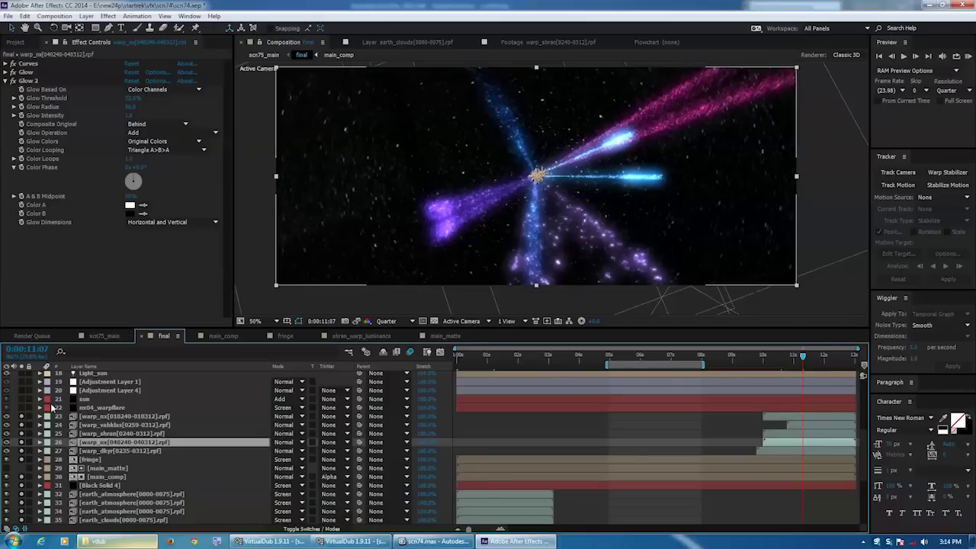
Add nx04_warpflare to the soloed layers and examine its Optical Flares settings and the nacelle lights above it
click(22, 408)
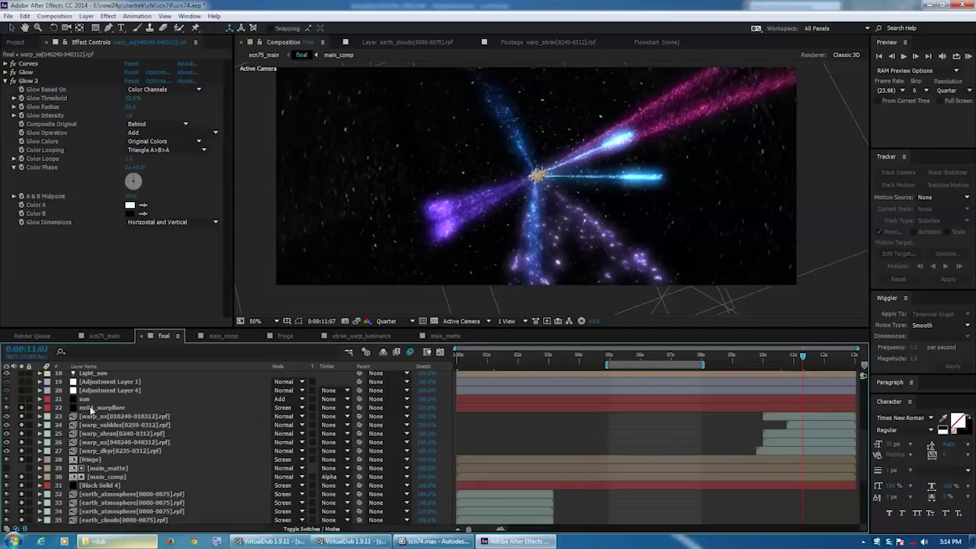
click(122, 408)
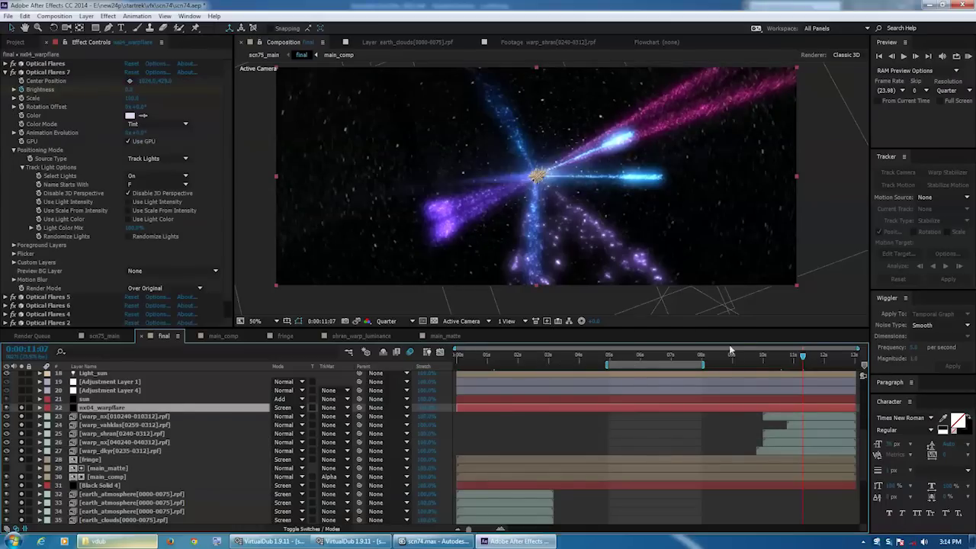
scroll(686, 420, up, 4)
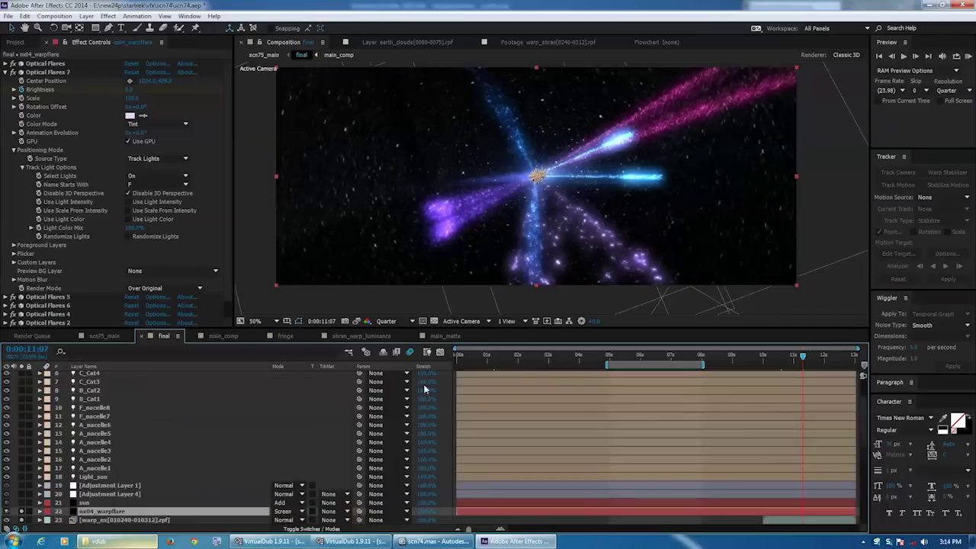
Select Light_sun and examine the named ship and nacelle lights stacked in layers 2 to 18
click(105, 478)
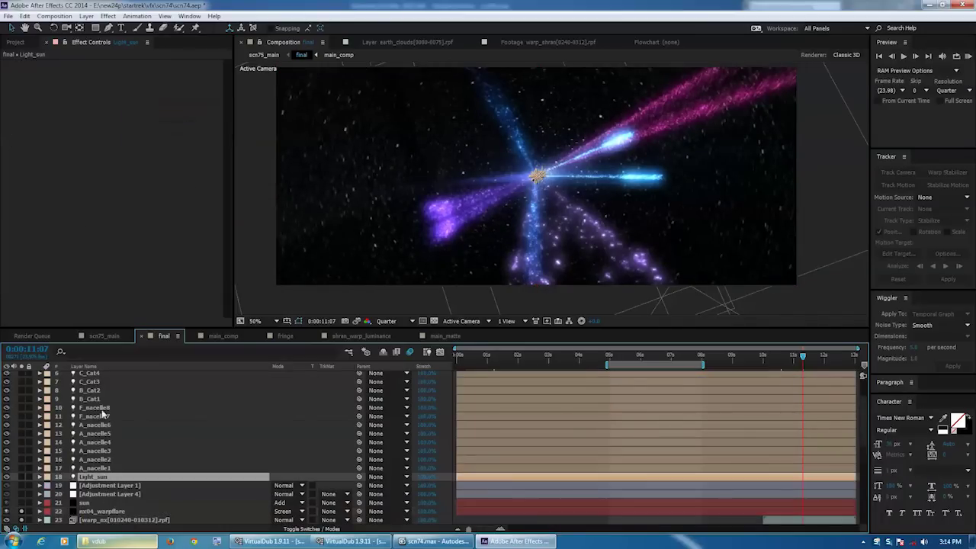
scroll(100, 394, up, 2)
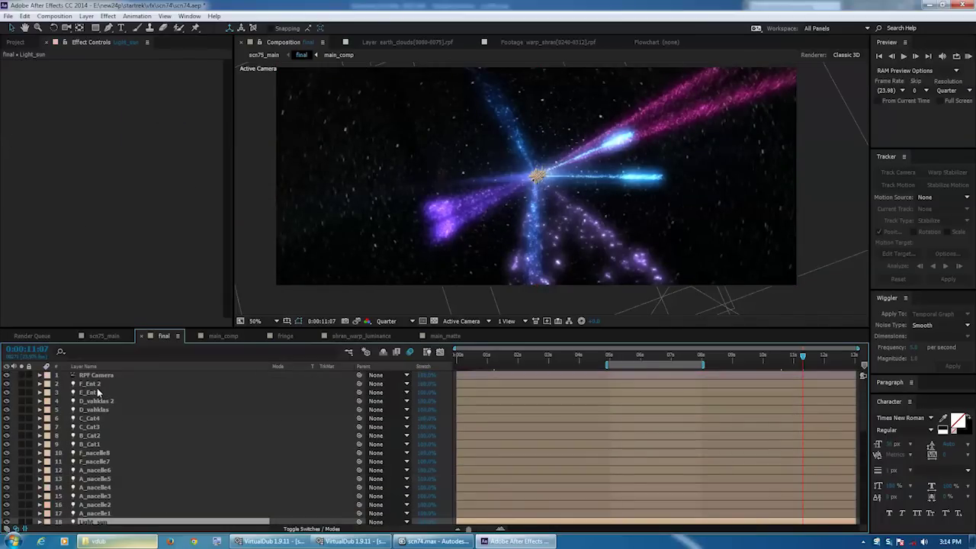
scroll(112, 405, down, 3)
scroll(649, 409, down, 2)
Check the warp flares around the ship at 0:00:09:00, 0:00:09:10 and 0:00:09:19
click(733, 369)
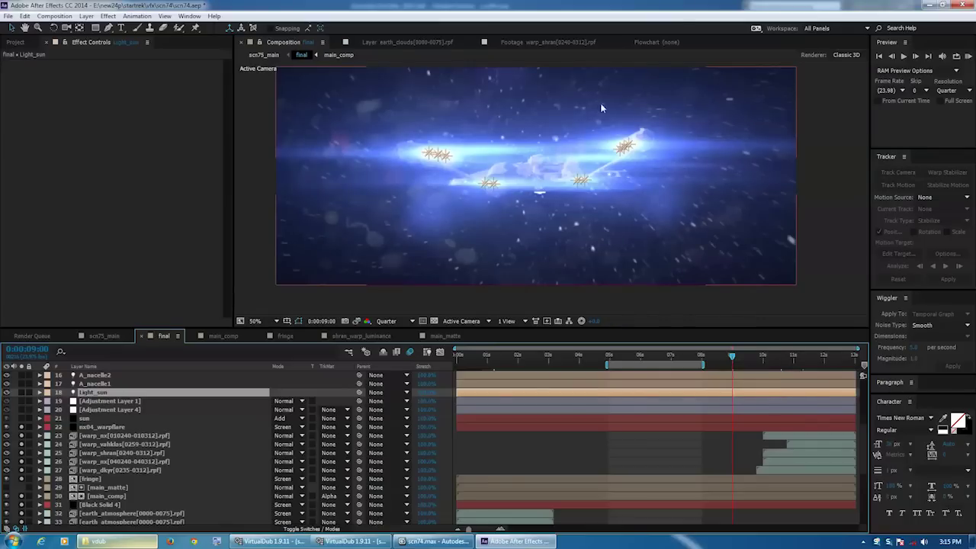
click(692, 455)
mouse_move(569, 281)
middle_down()
mouse_move(557, 299)
mouse_move(558, 288)
middle_up()
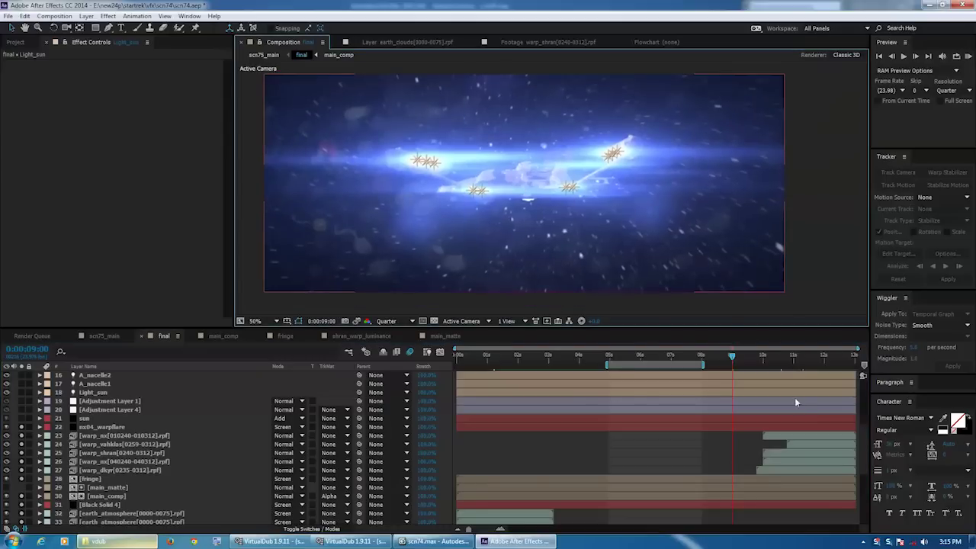
click(745, 357)
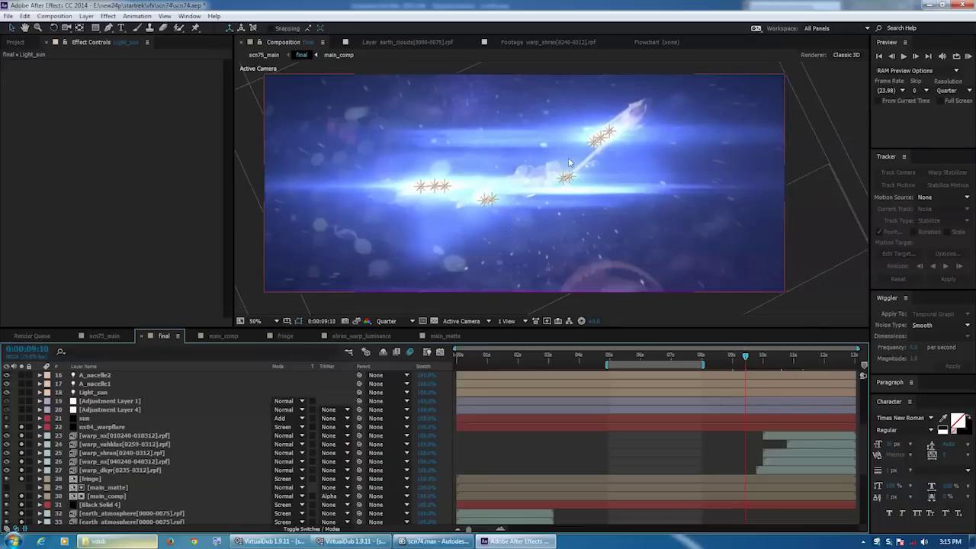
click(756, 363)
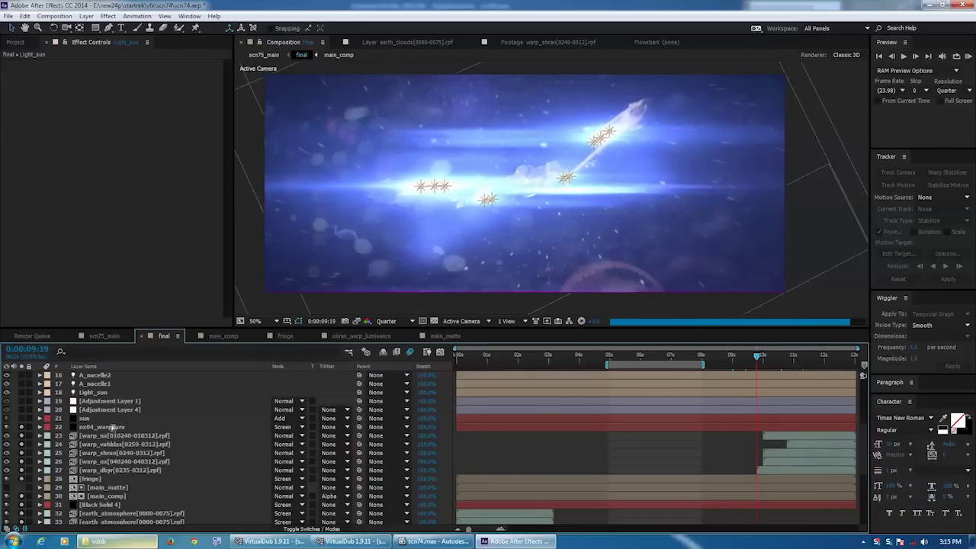
Examine the brightness and Track Lights settings of Optical Flares 7 on the nx04_warpflare layer
click(107, 427)
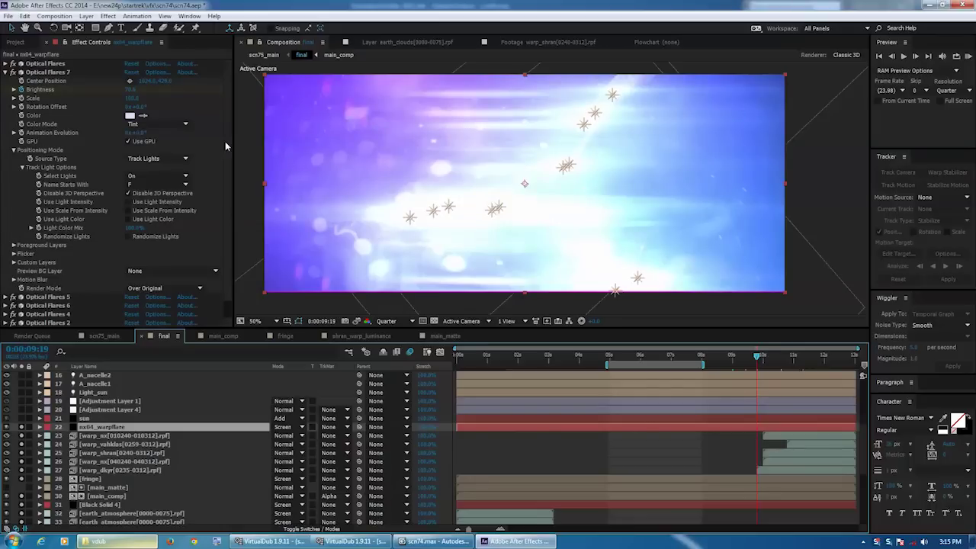
scroll(230, 217, down, 1)
scroll(229, 114, up, 1)
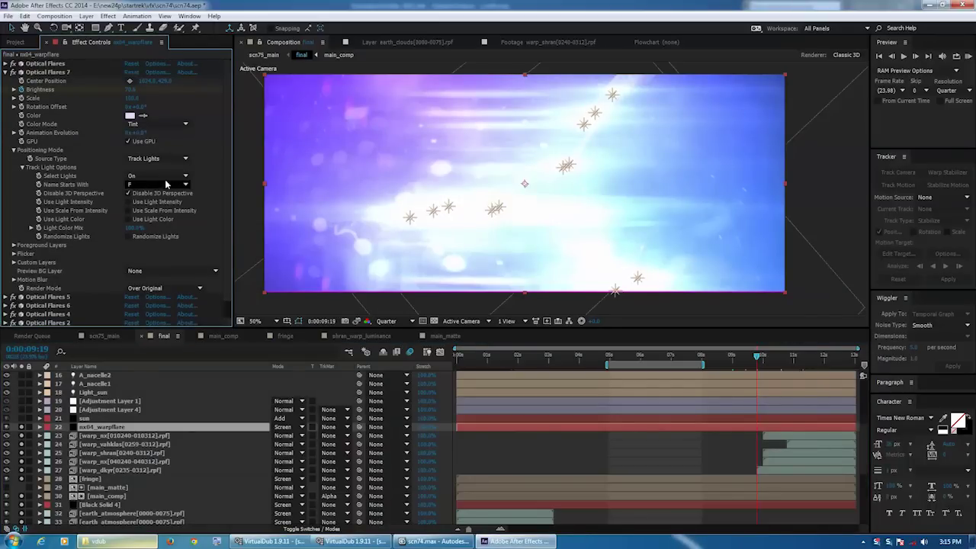
scroll(117, 395, up, 5)
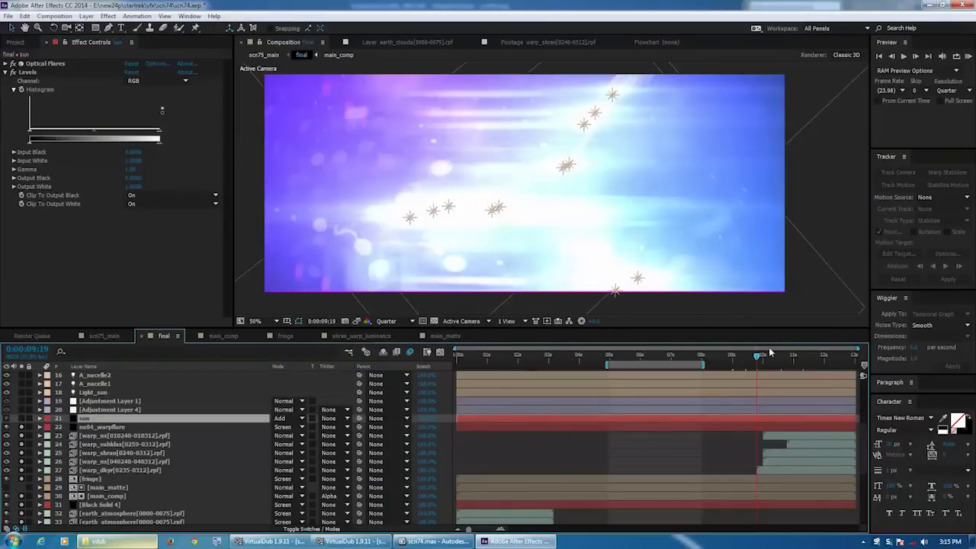
Solo the sun layer and examine its flare from the start of the shot through to 0:00:06:19
click(774, 357)
key(Home)
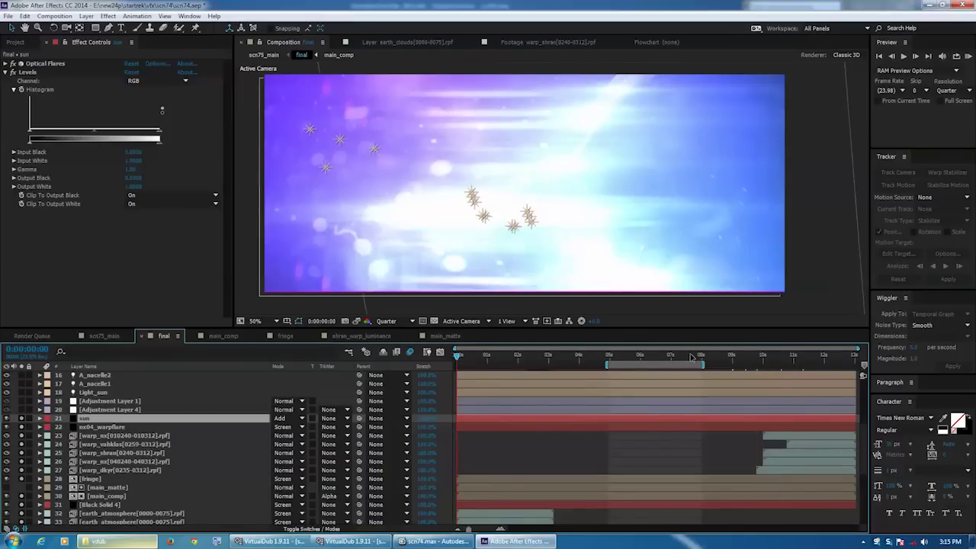
drag(570, 359, 602, 364)
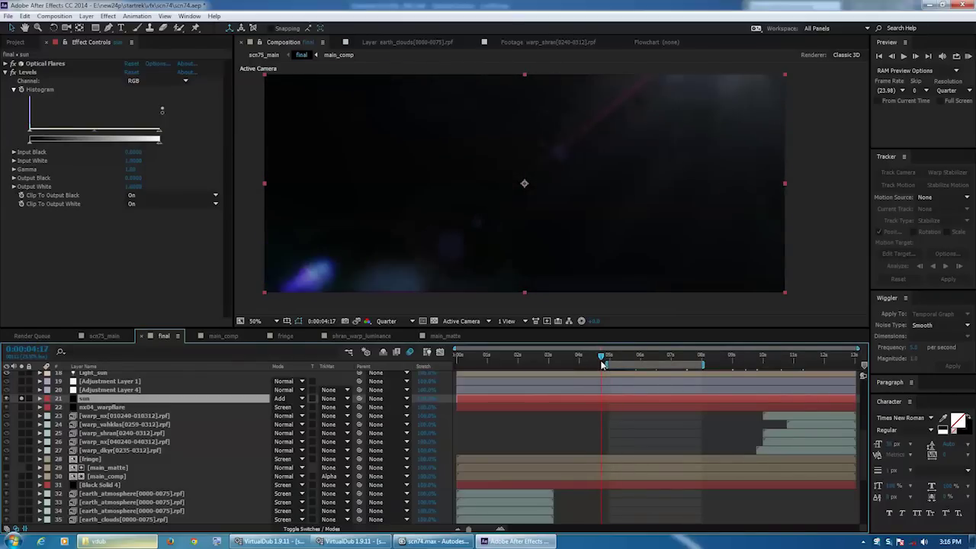
scroll(591, 286, down, 2)
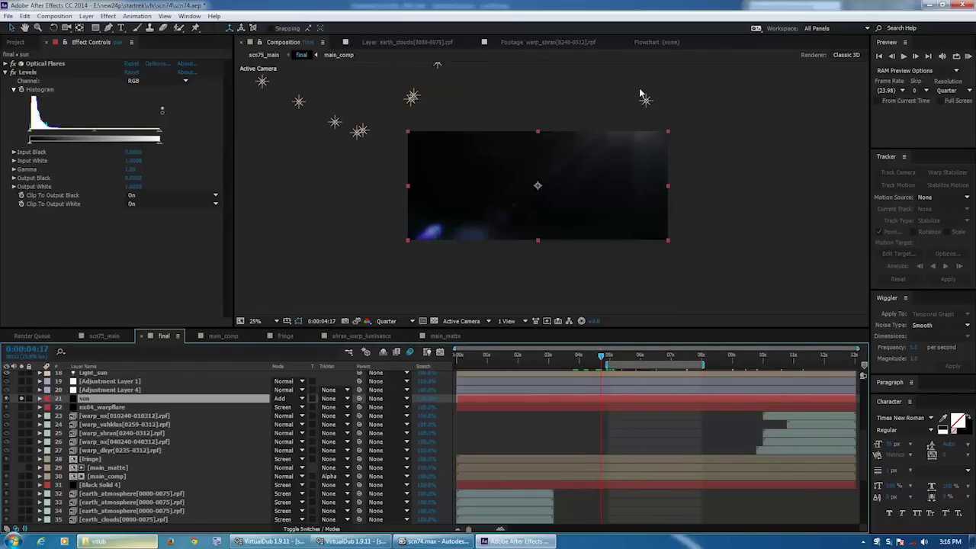
drag(594, 358, 665, 360)
scroll(106, 480, up, 4)
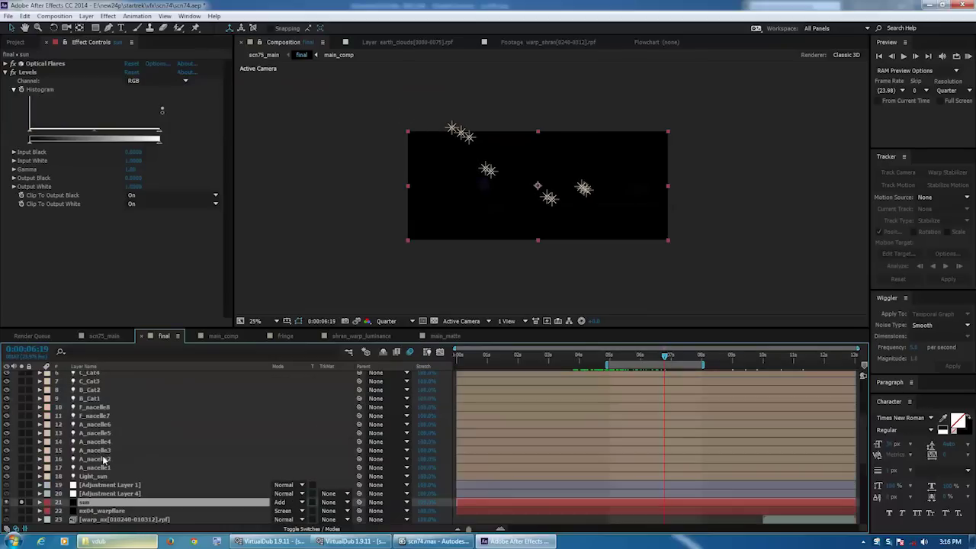
Select Adjustment Layer 4 and solo it together with the visible layers beneath it
click(99, 494)
scroll(29, 410, down, 5)
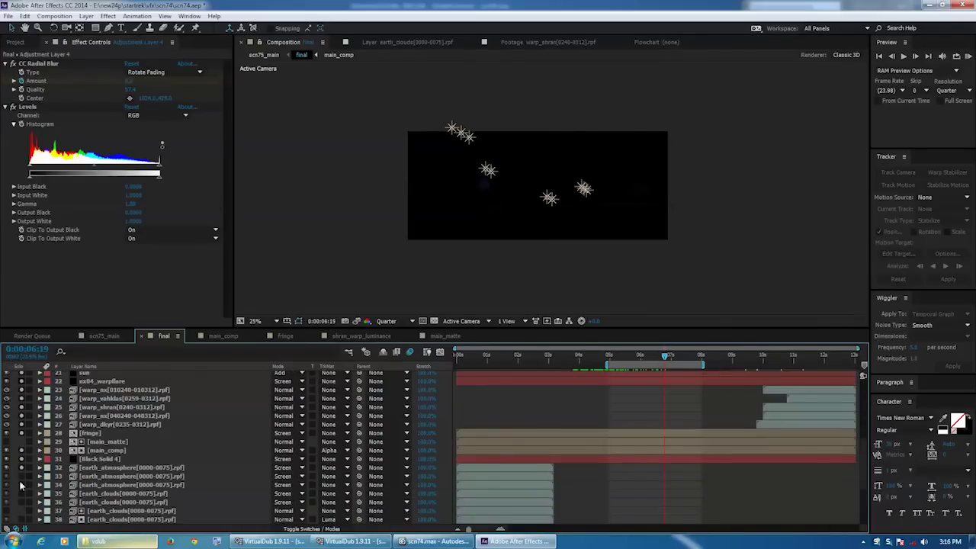
scroll(23, 519, down, 4)
scroll(19, 488, up, 6)
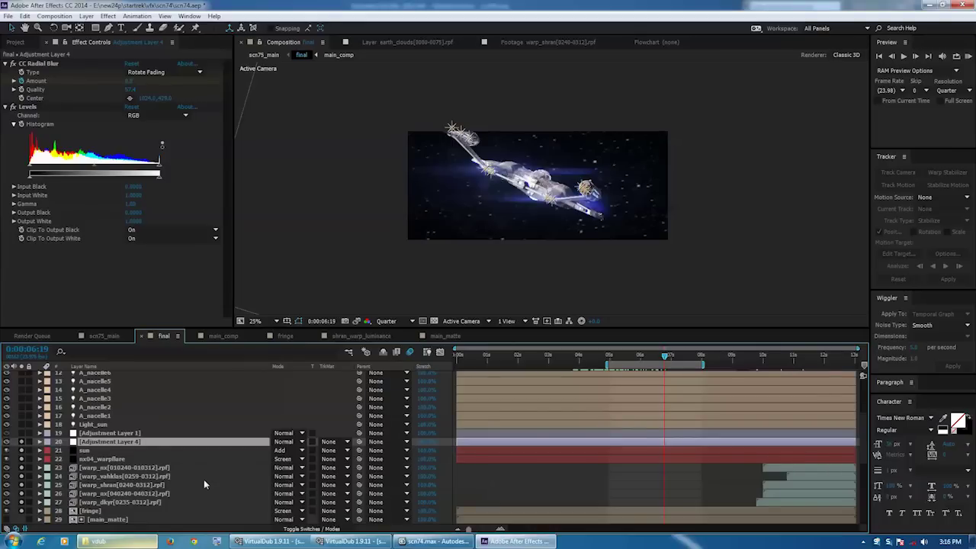
Go to 0:00:11:23 and toggle the solo of Adjustment Layer 4 to compare its CC Radial Blur effect
click(822, 362)
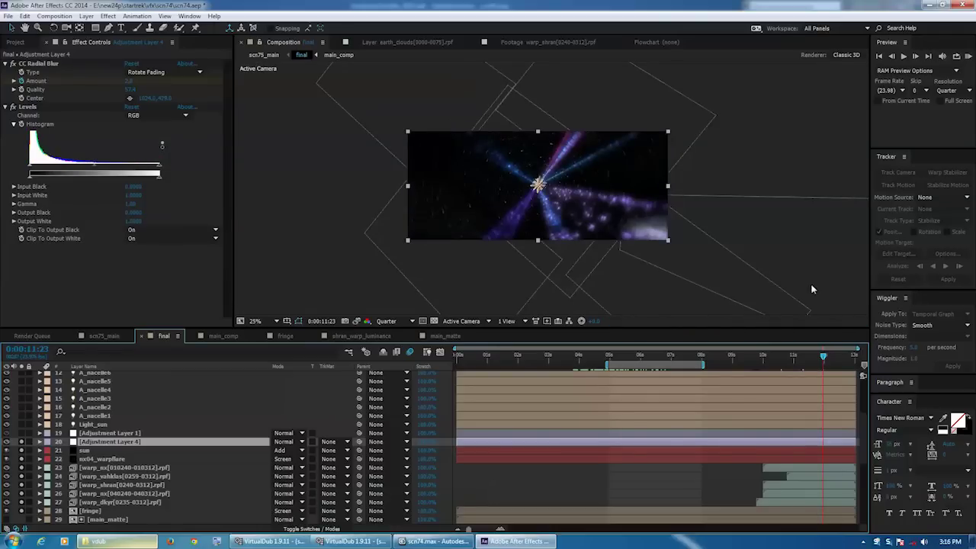
key(period)
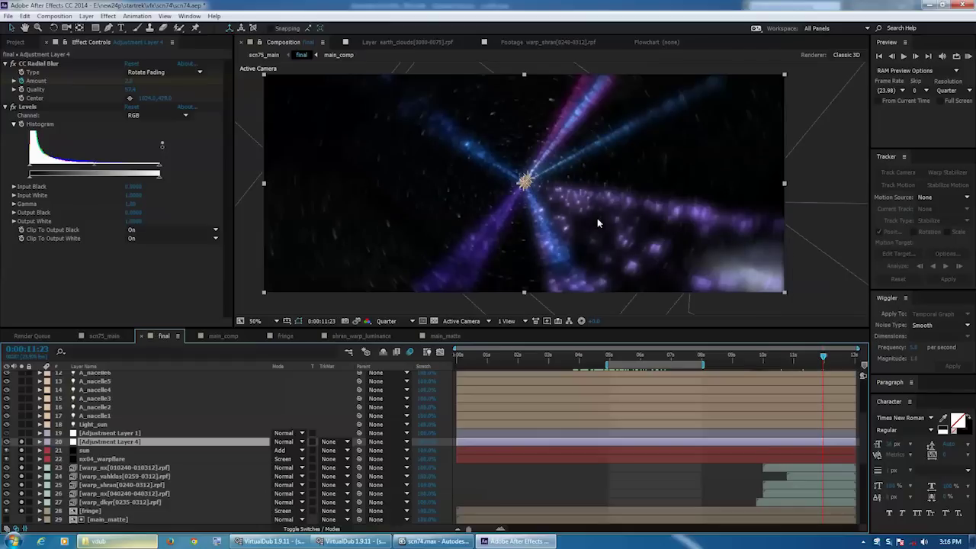
click(22, 442)
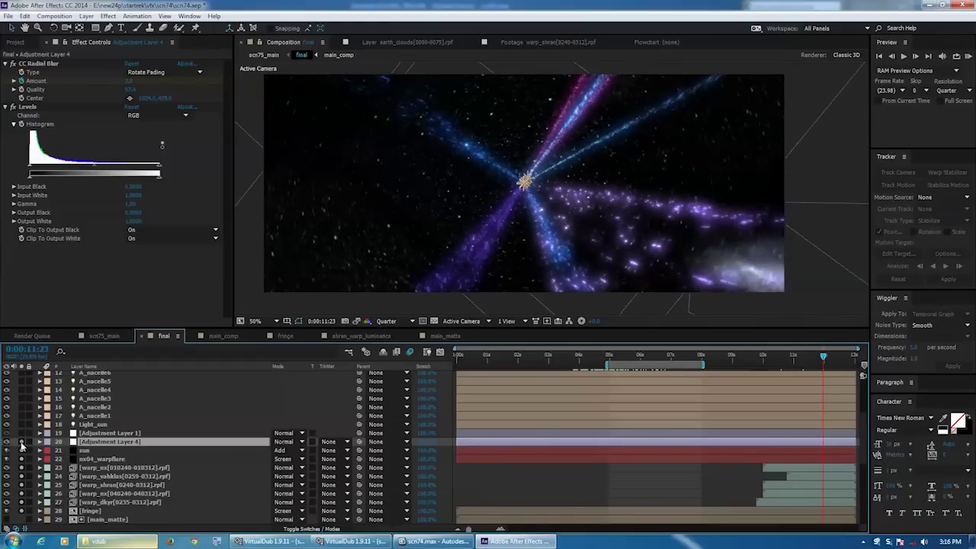
Select Adjustment Layer 1 and add it to the soloed layers
click(108, 434)
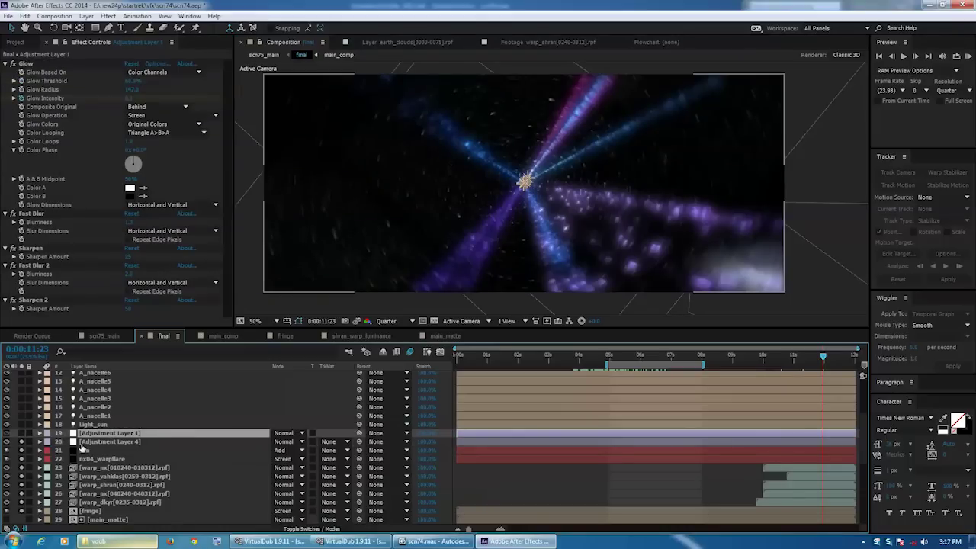
scroll(82, 449, up, 5)
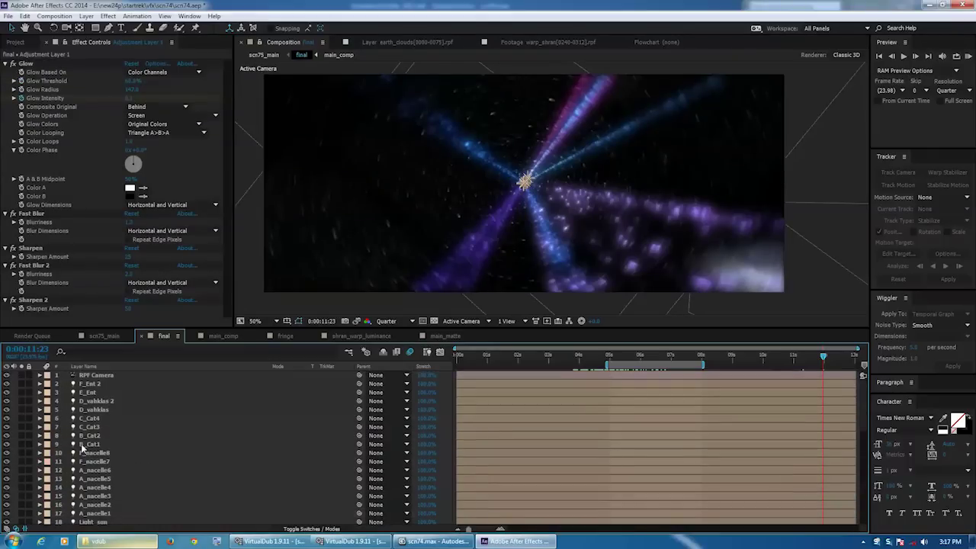
scroll(83, 450, down, 10)
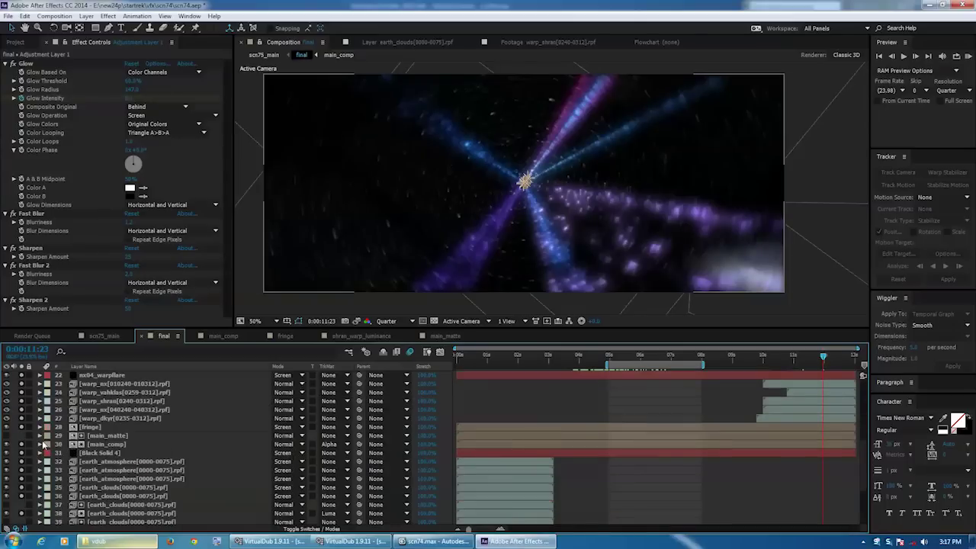
scroll(34, 427, up, 7)
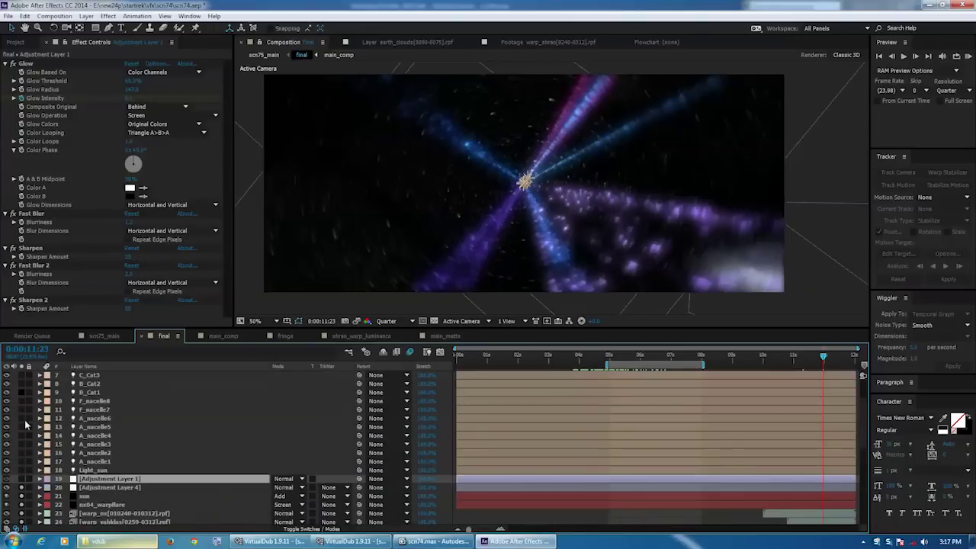
click(21, 479)
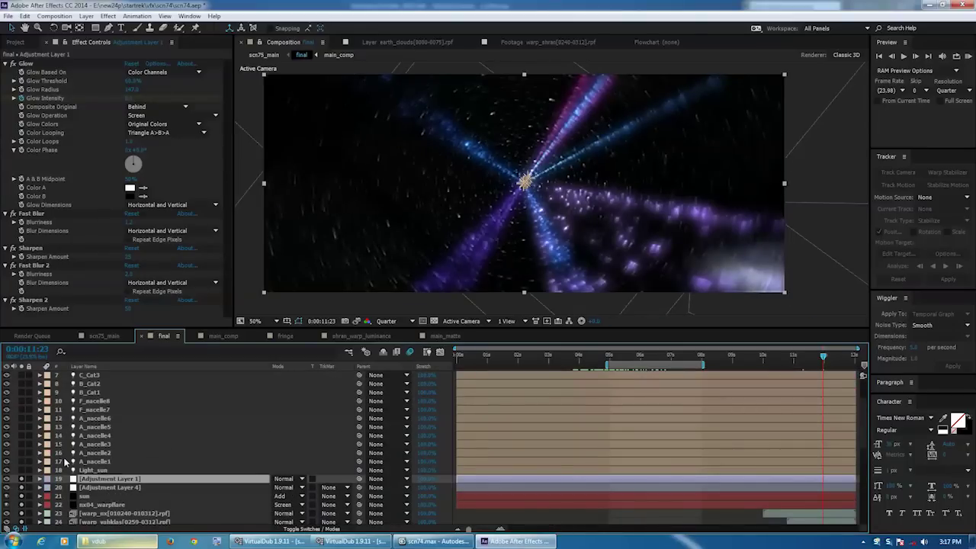
Examine the Glow, Fast Blur, Sharpen, Fast Blur 2 and Sharpen 2 effects on Adjustment Layer 1
click(67, 216)
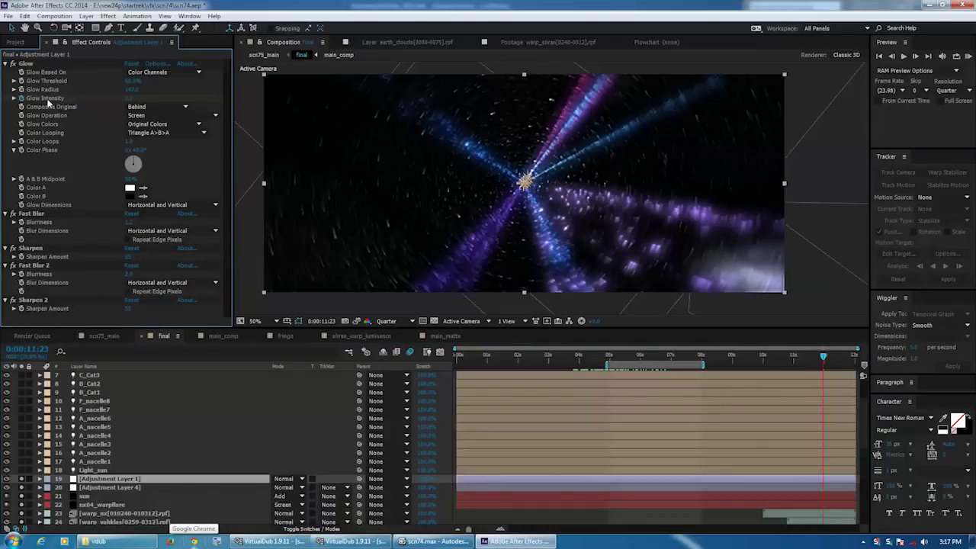
click(40, 215)
click(44, 248)
click(44, 264)
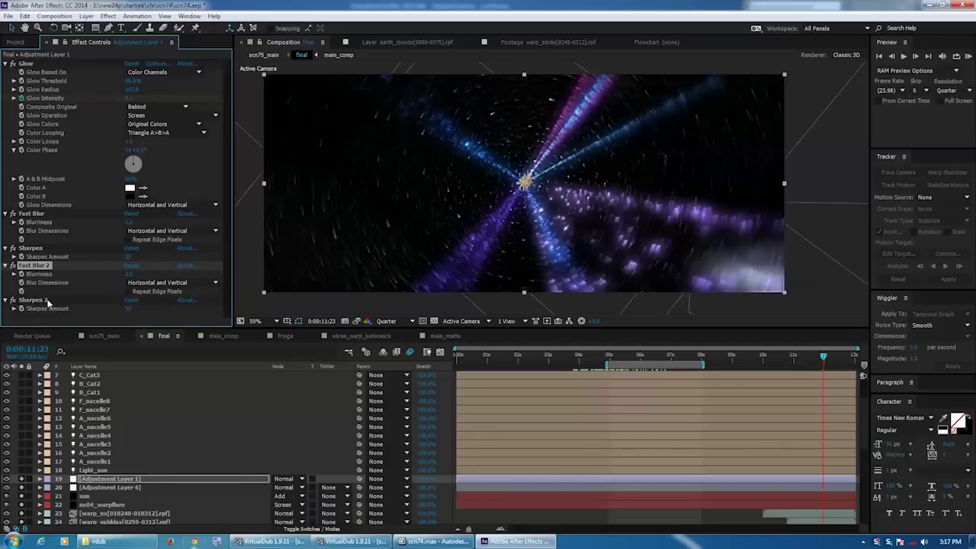
click(48, 301)
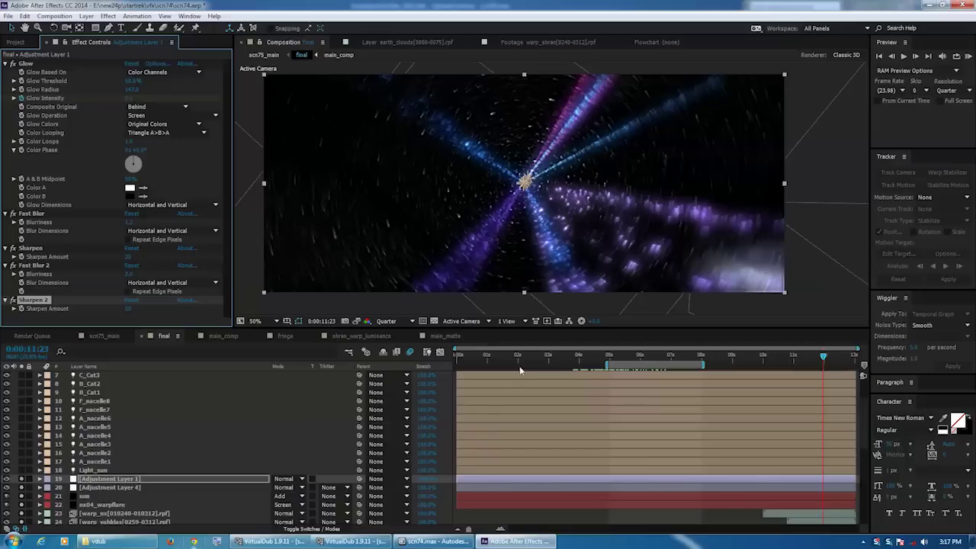
View the composite at 0:00:04:16, return to 0:00:00:00 and set the preview resolution to Full
click(600, 356)
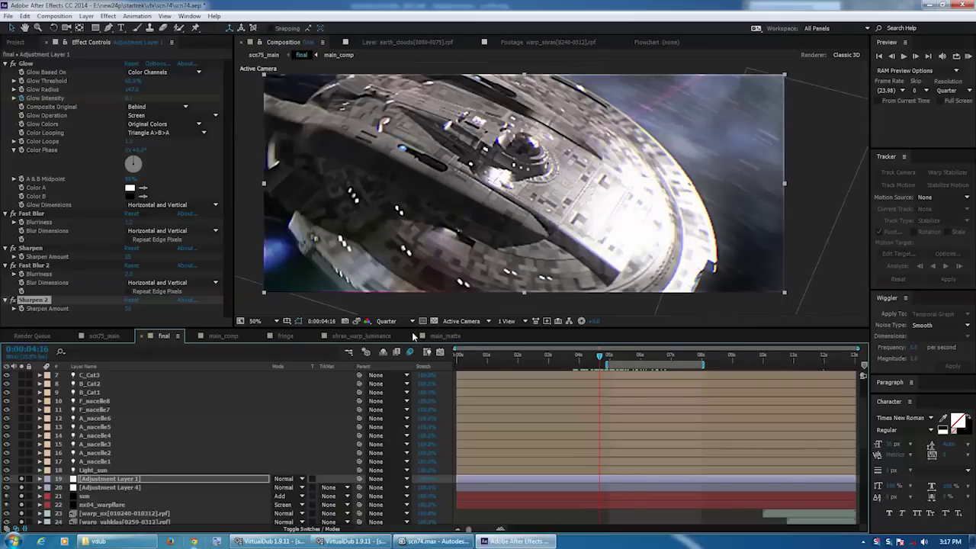
click(455, 358)
click(411, 320)
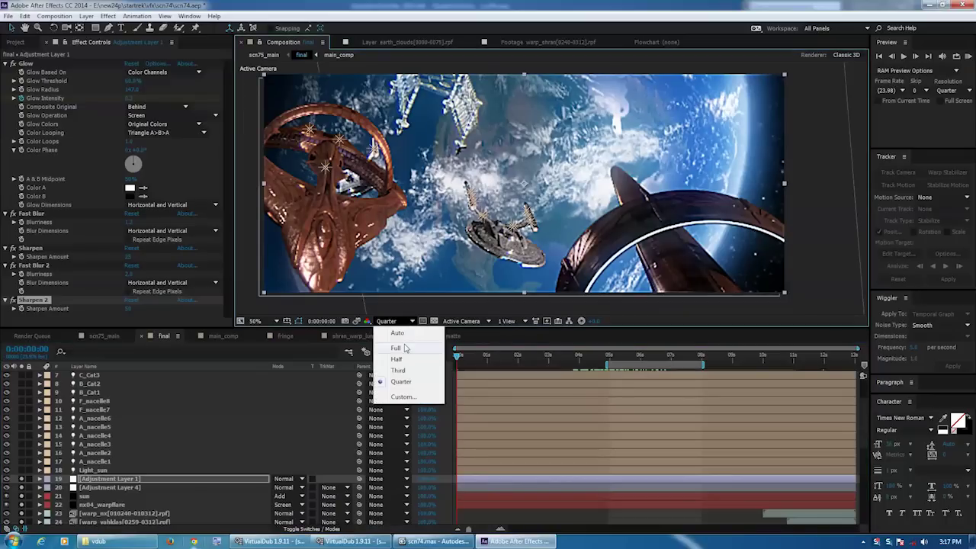
click(405, 339)
Inspect the ships' edges and highlights at 200% magnification, ending with the whole frame at 50%
scroll(385, 283, up, 4)
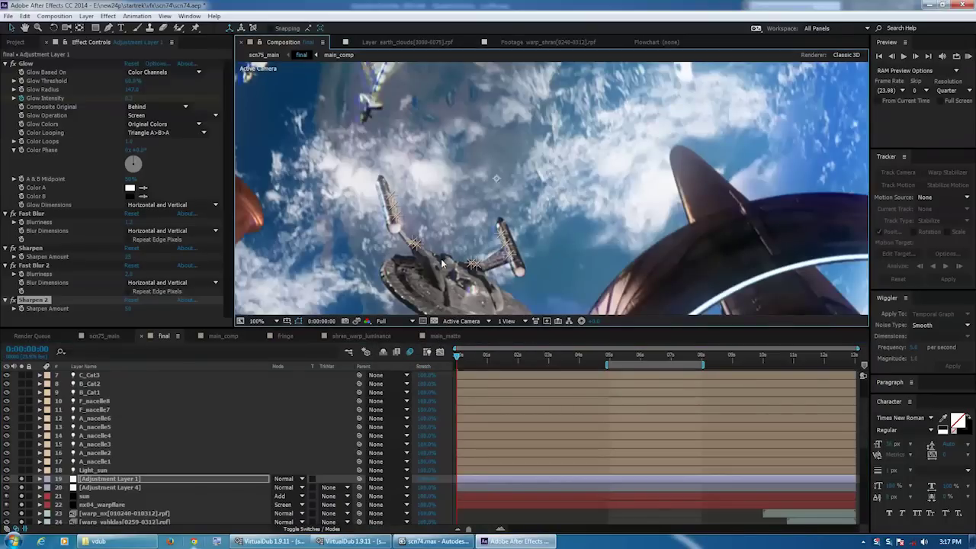
middle_drag(385, 282, 463, 162)
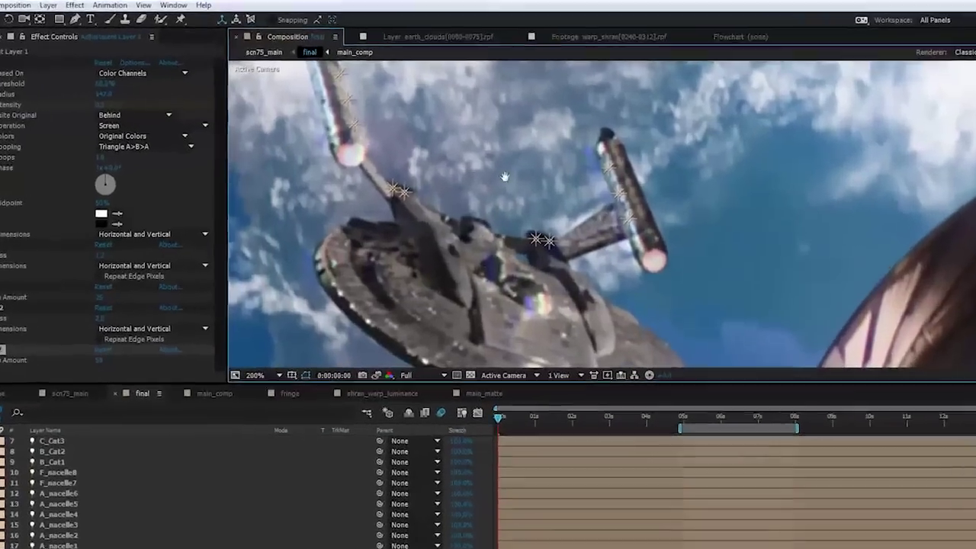
middle_drag(417, 243, 463, 162)
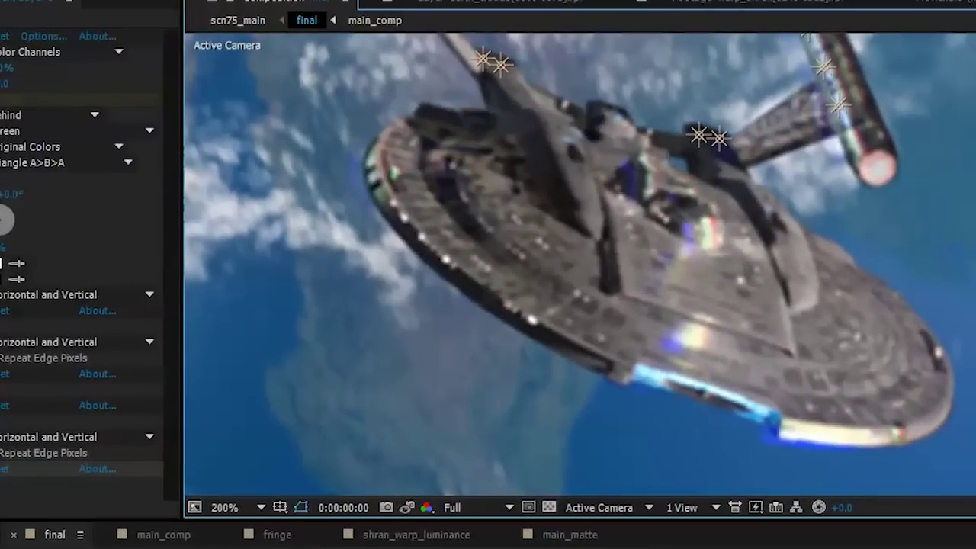
click(11, 547)
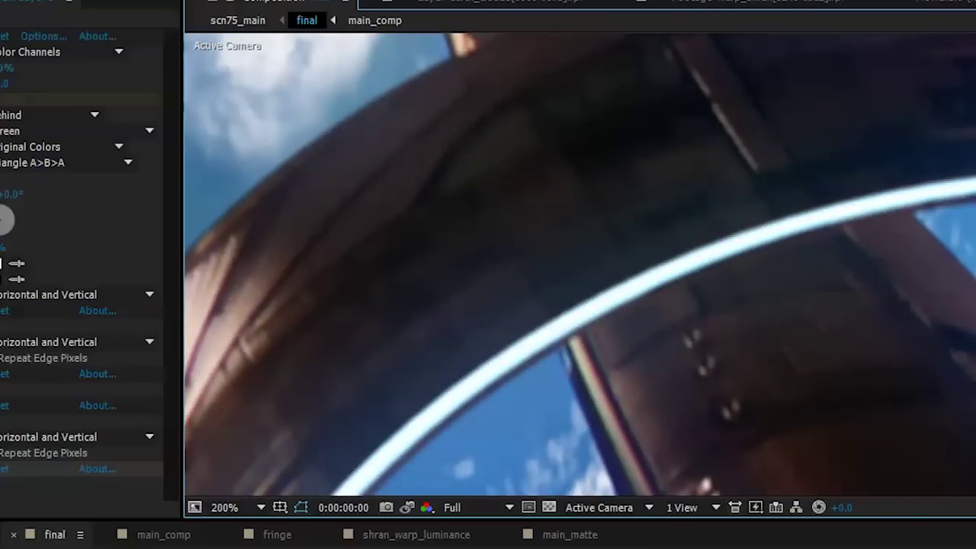
click(488, 547)
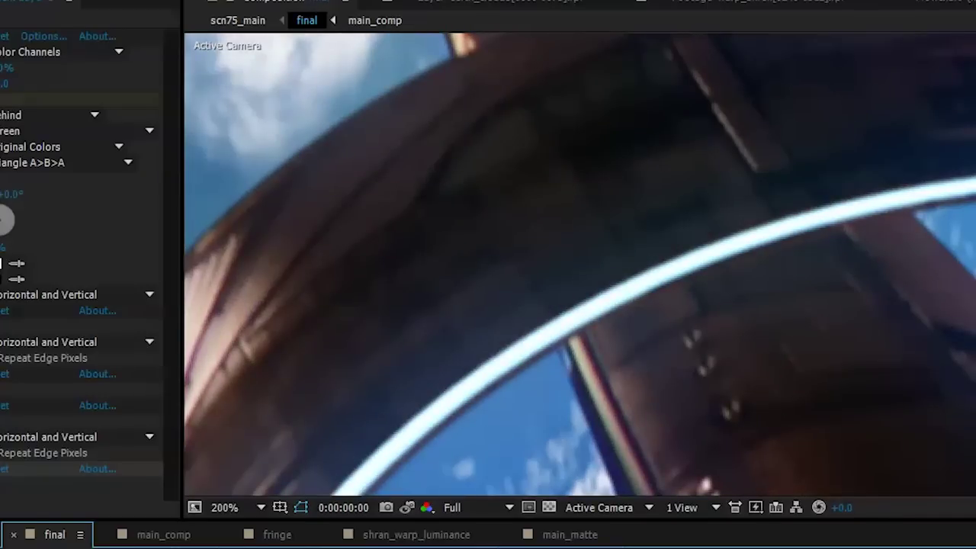
scroll(533, 298, down, 4)
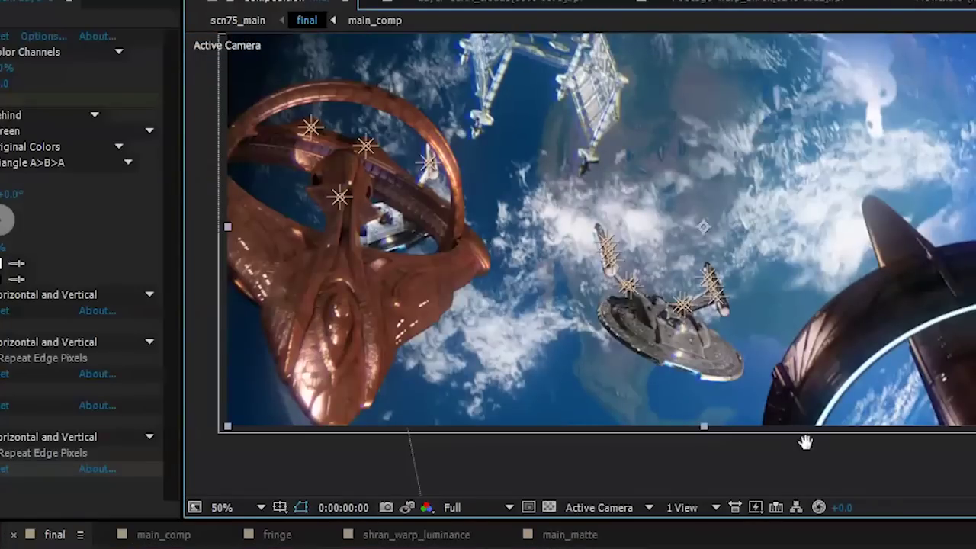
middle_drag(806, 442, 832, 501)
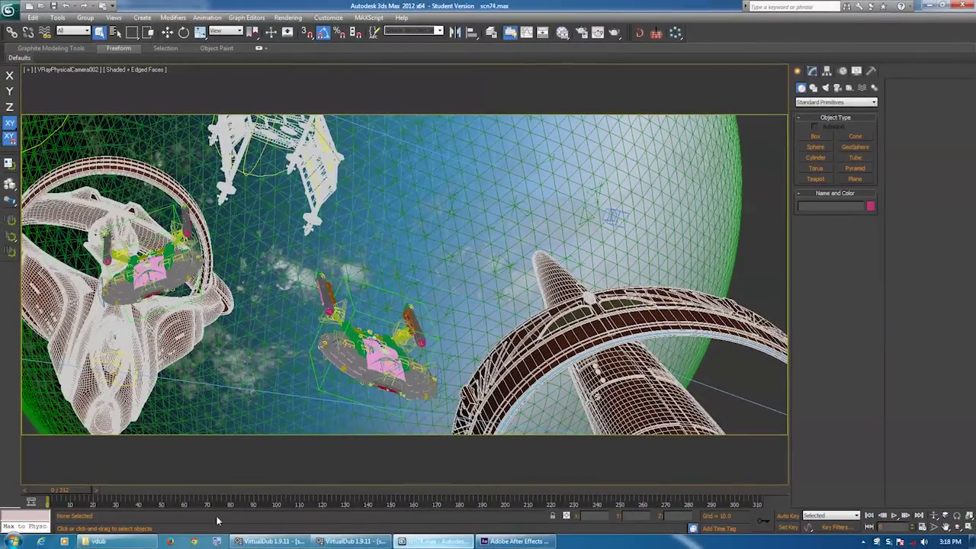
Open Render Setup and review the frame range, output size, options and save path for the warp render
click(293, 18)
click(303, 42)
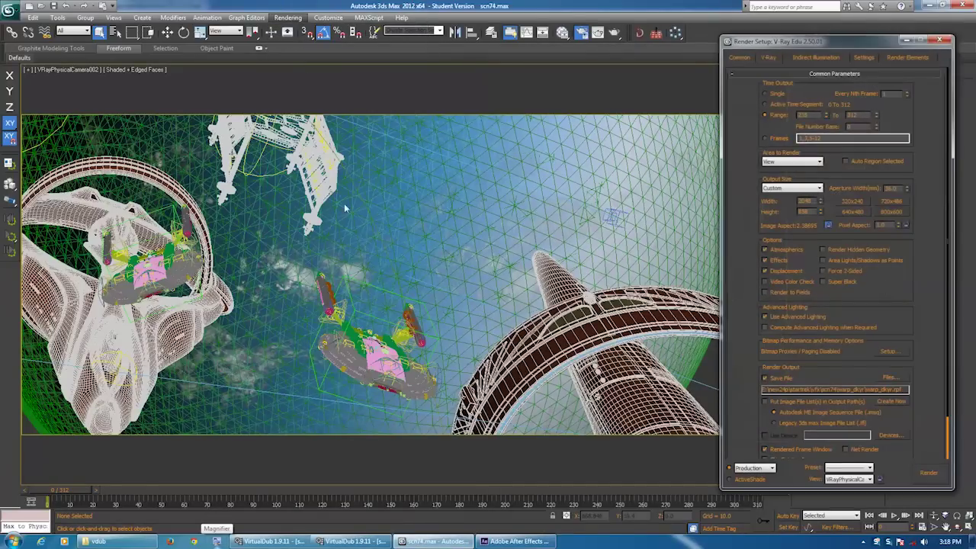
drag(781, 40, 389, 44)
drag(554, 320, 552, 153)
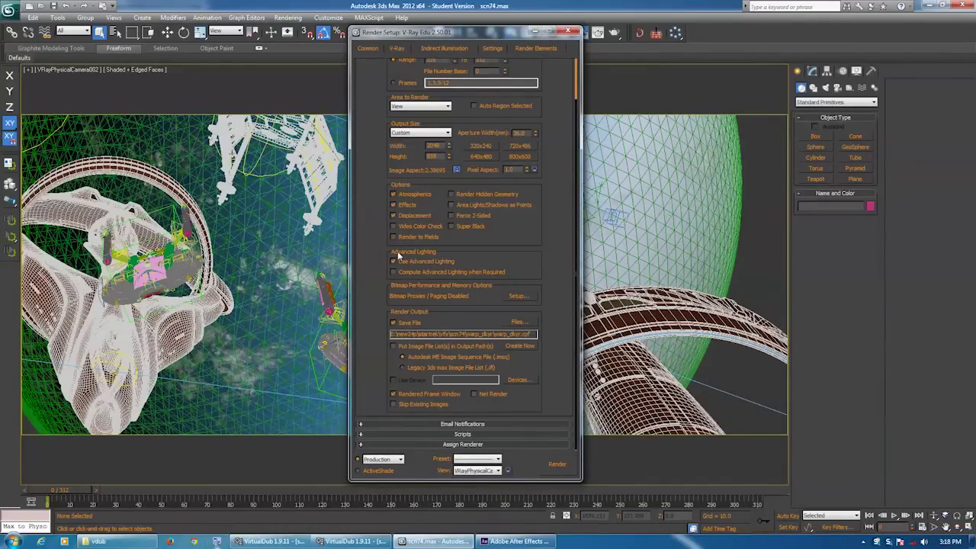
drag(560, 253, 562, 294)
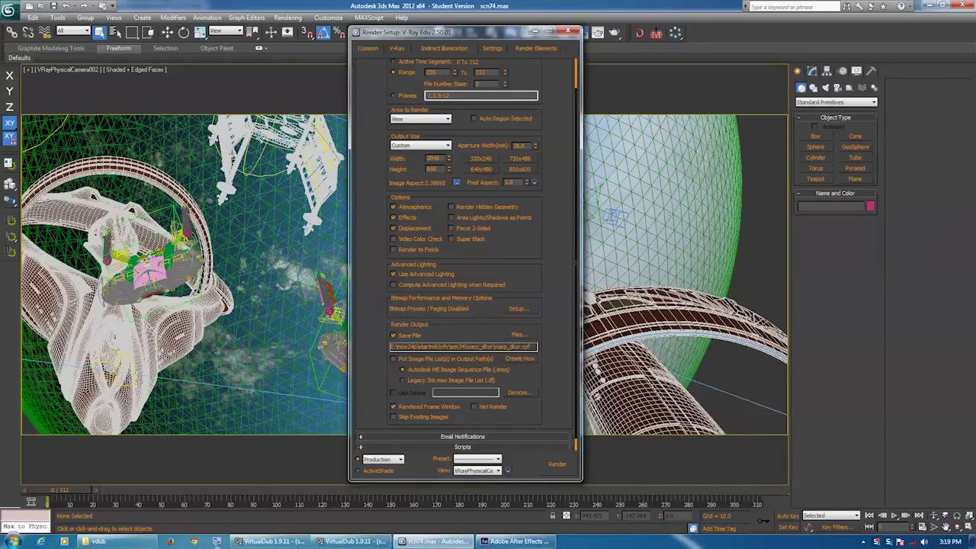
Check the V-Ray image sampler settings and show the full names in the render elements list
click(396, 49)
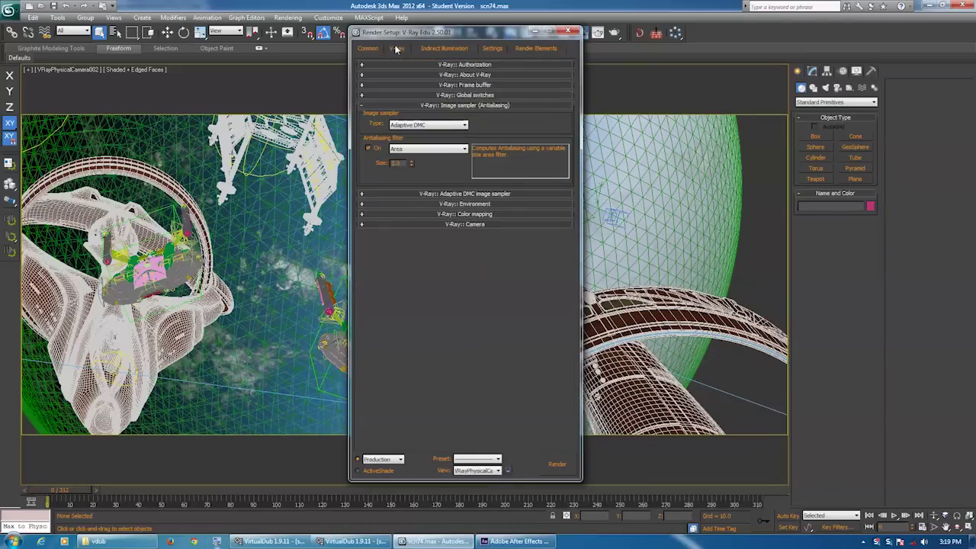
click(524, 49)
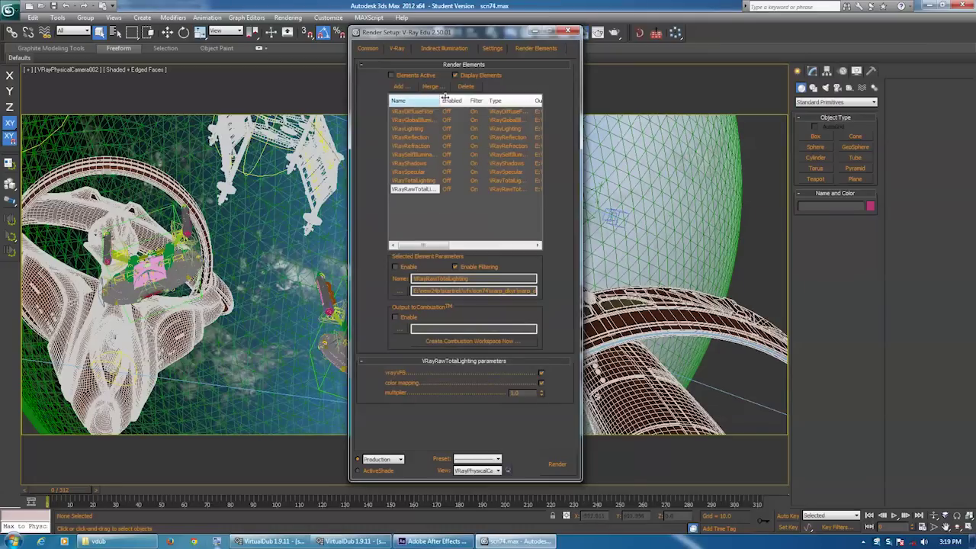
drag(441, 100, 453, 100)
click(469, 100)
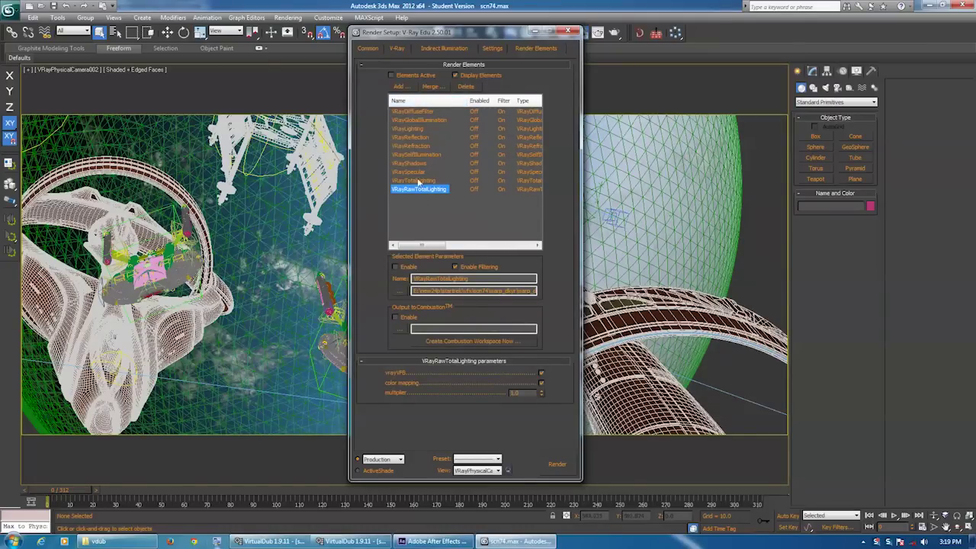
Browse the V-Ray render elements available to add, including VRayAlpha and VRayAtmosphere, without adding any
click(423, 112)
click(401, 86)
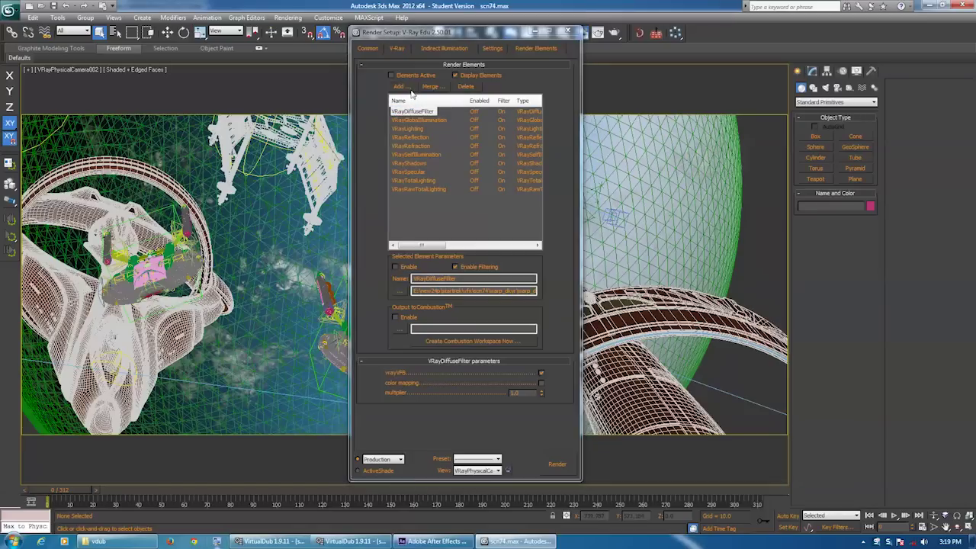
mouse_move(529, 198)
mouse_down()
mouse_move(536, 331)
mouse_move(528, 180)
mouse_up()
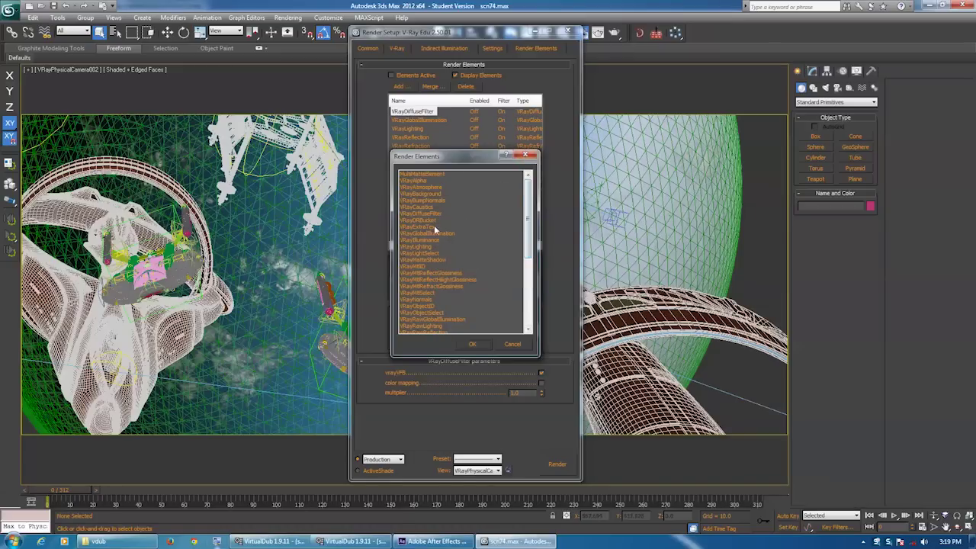
click(425, 181)
click(424, 187)
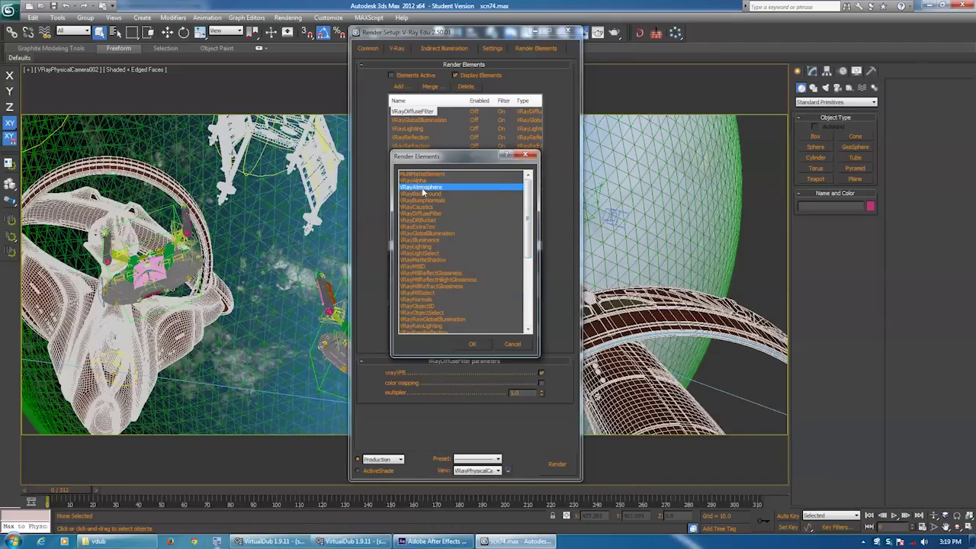
click(512, 344)
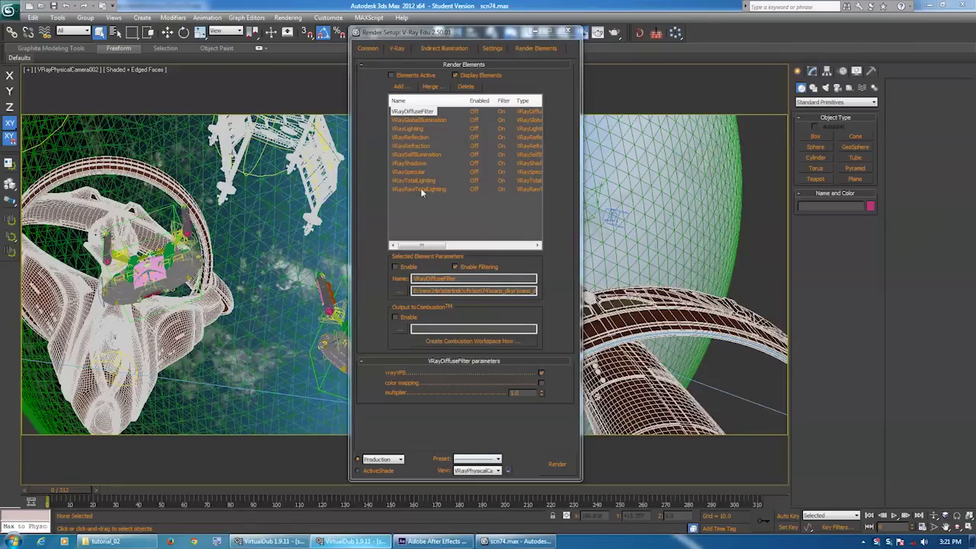
Review the VRayReflection and VRaySelfIllumination elements, the V-Ray frame buffer and the common output settings, and close Render Setup
click(425, 138)
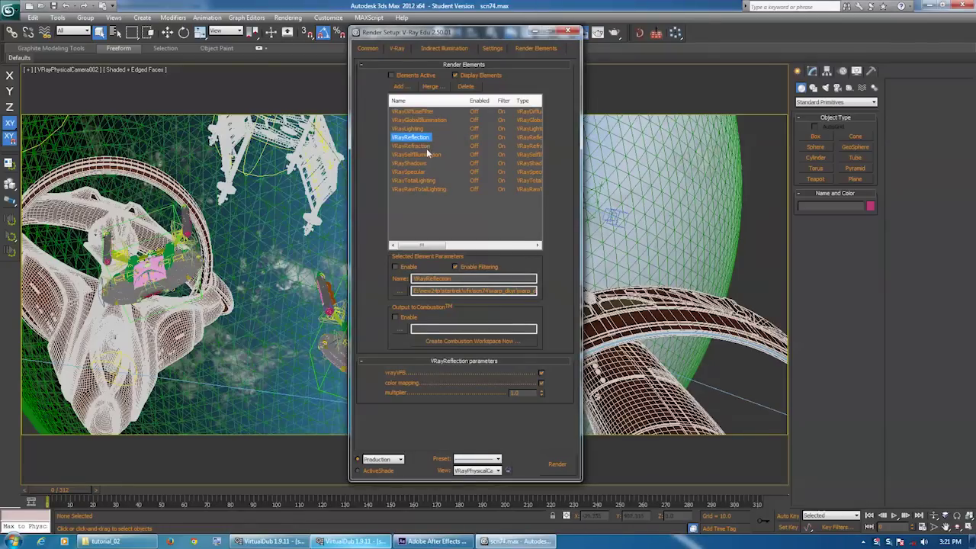
click(431, 155)
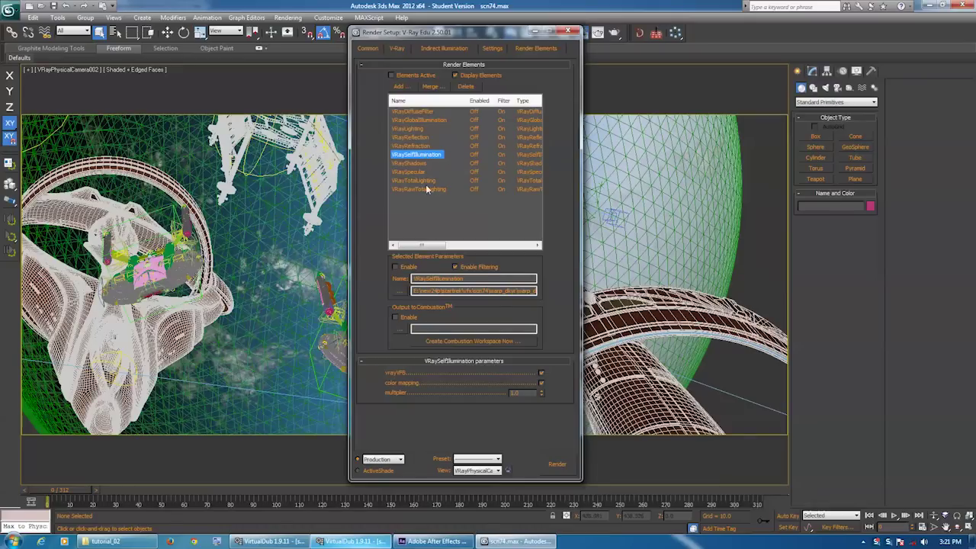
click(398, 48)
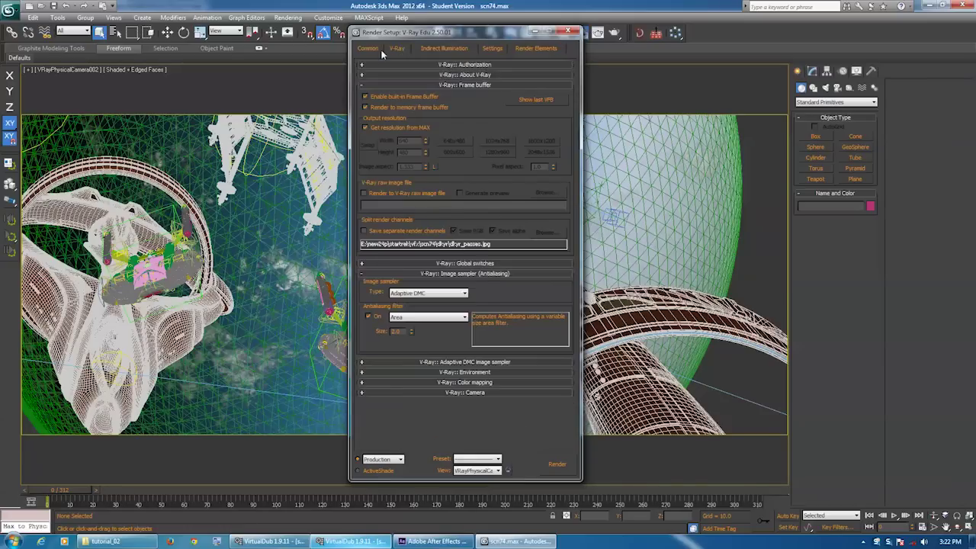
click(380, 51)
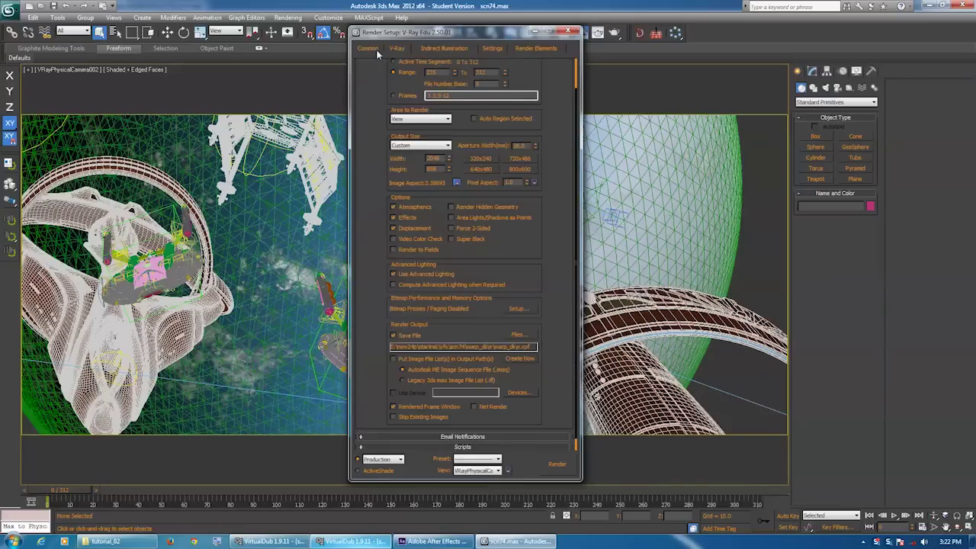
click(562, 31)
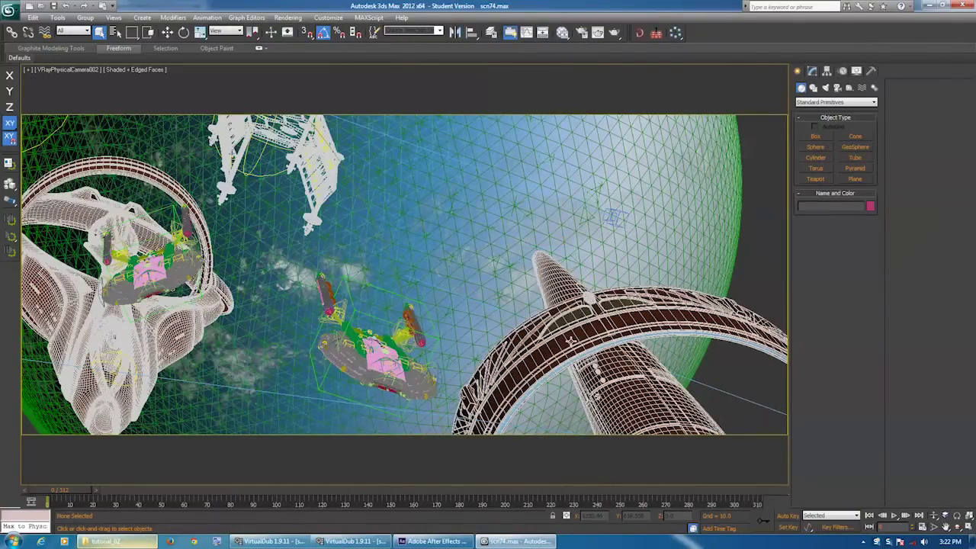
View the whole scene from the top and examine the group of ships up close
key(t)
key(z)
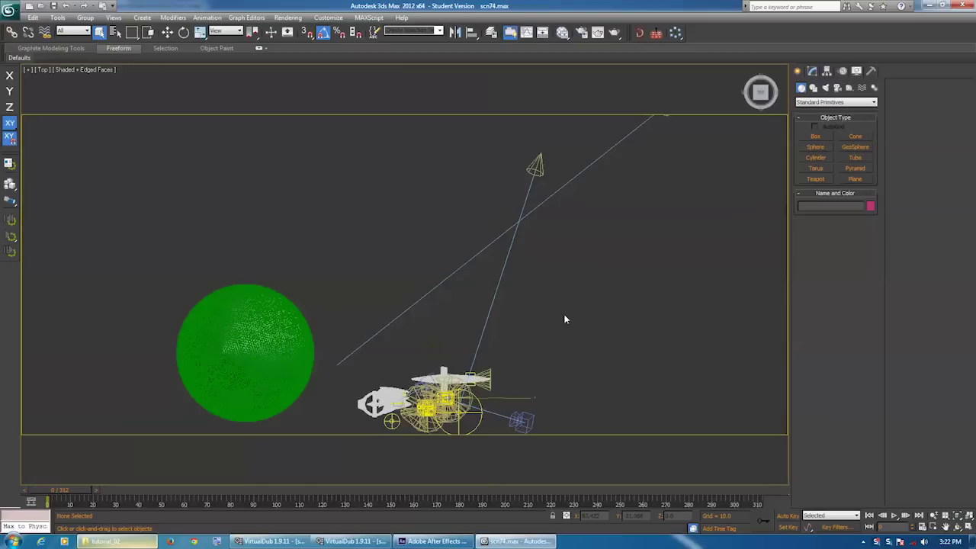
scroll(520, 329, down, 4)
scroll(520, 328, up, 2)
middle_drag(452, 344, 479, 237)
scroll(465, 308, up, 3)
scroll(466, 308, up, 3)
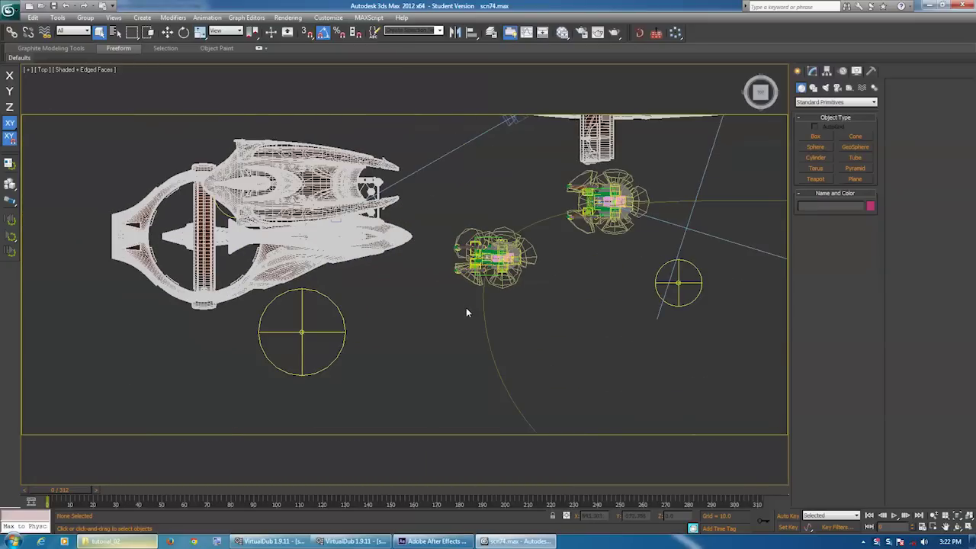
Examine how the ships, lights and cameras are laid out relative to the planet in the Top view
middle_drag(327, 285, 750, 307)
scroll(551, 270, down, 1)
scroll(551, 270, down, 1)
middle_drag(550, 270, 418, 409)
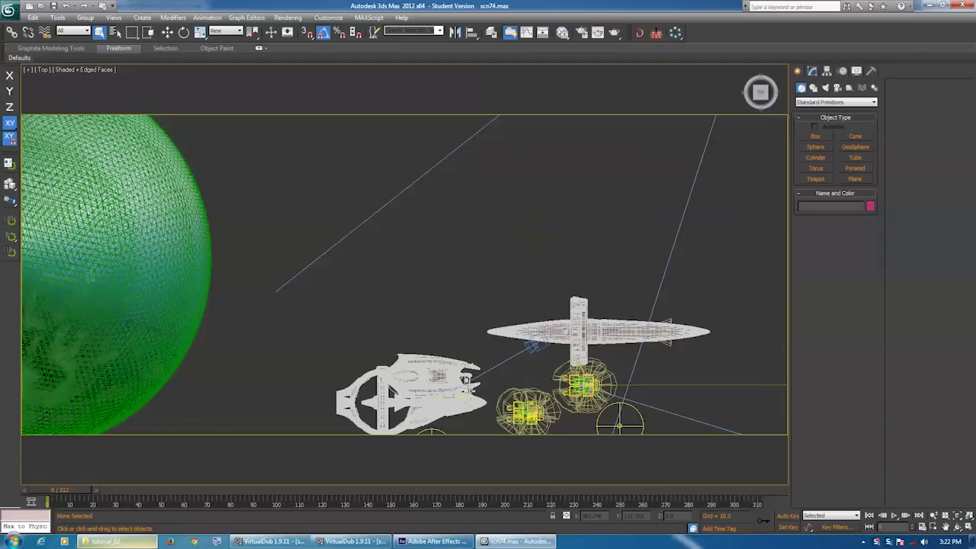
middle_drag(466, 377, 442, 291)
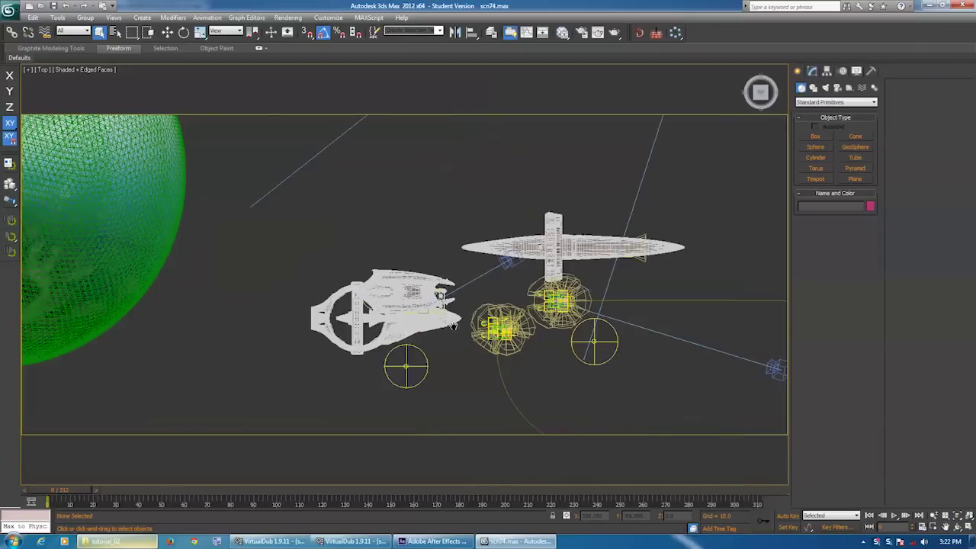
scroll(453, 325, up, 4)
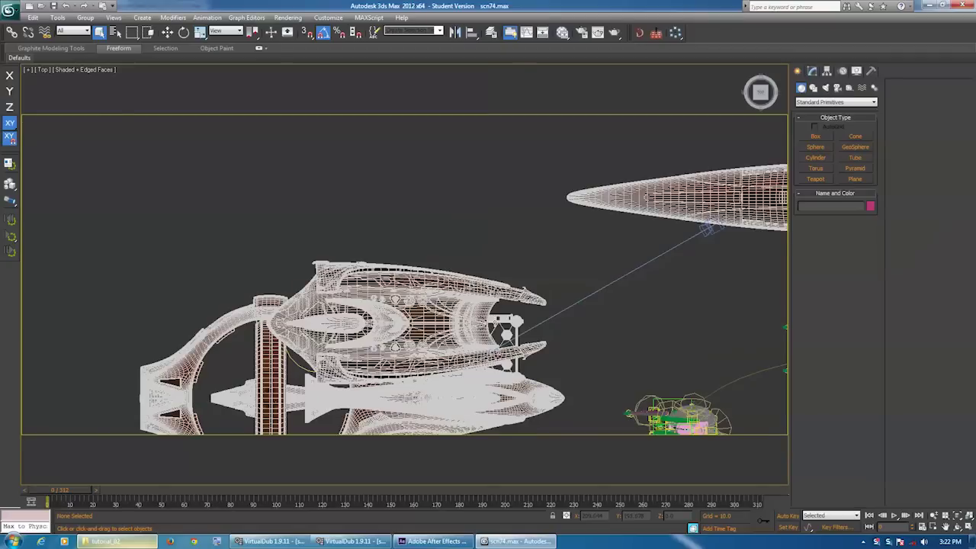
scroll(450, 294, down, 6)
middle_drag(448, 293, 461, 302)
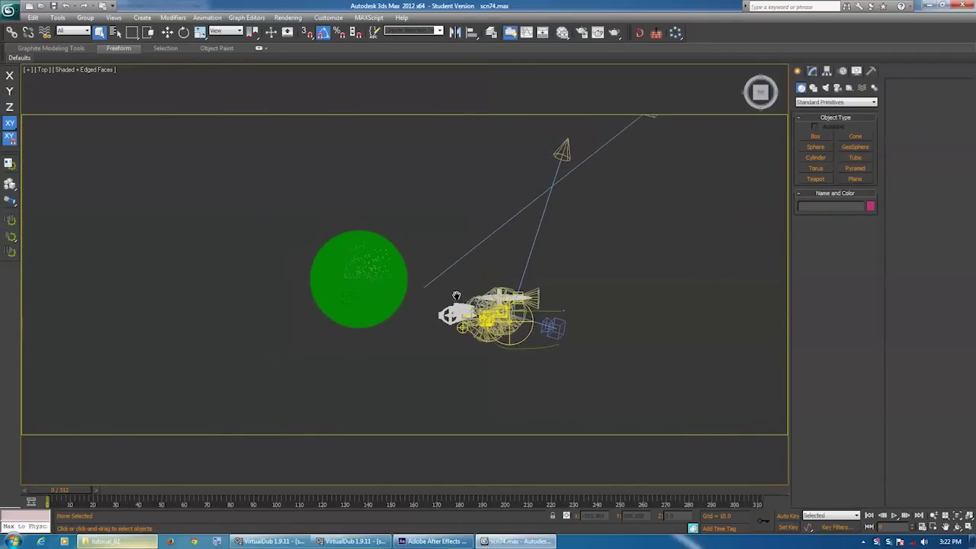
Look at the planet from the top and return the viewport to the VRayPhysicalCamera002 view
scroll(381, 260, up, 4)
key(c)
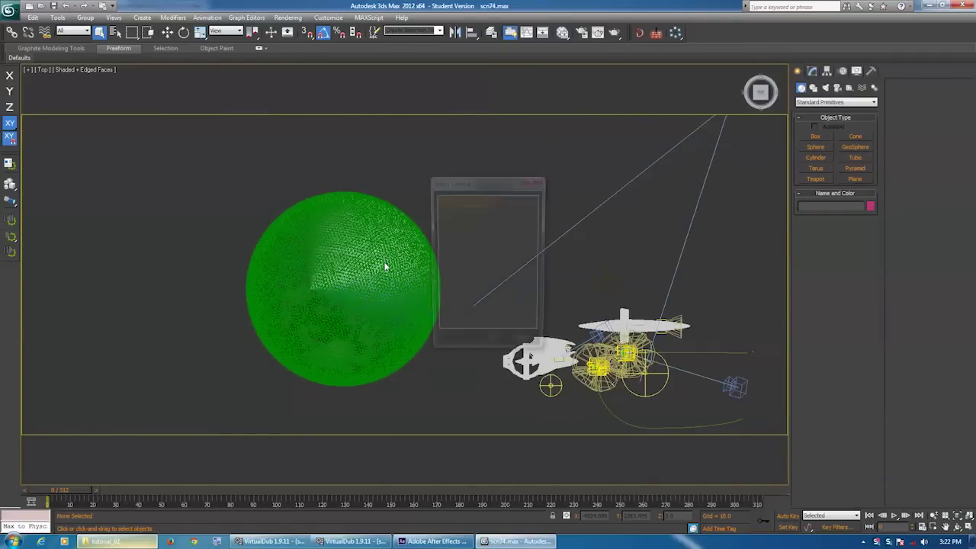
double_click(472, 205)
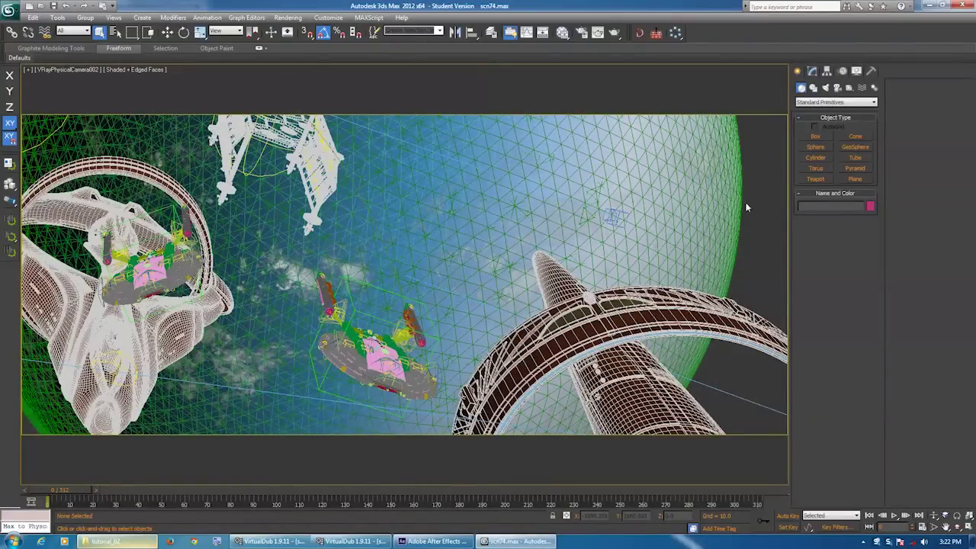
Select the planet's objects, undo a trial hide of them, and hide all unselected objects instead
click(718, 184)
right_click(718, 184)
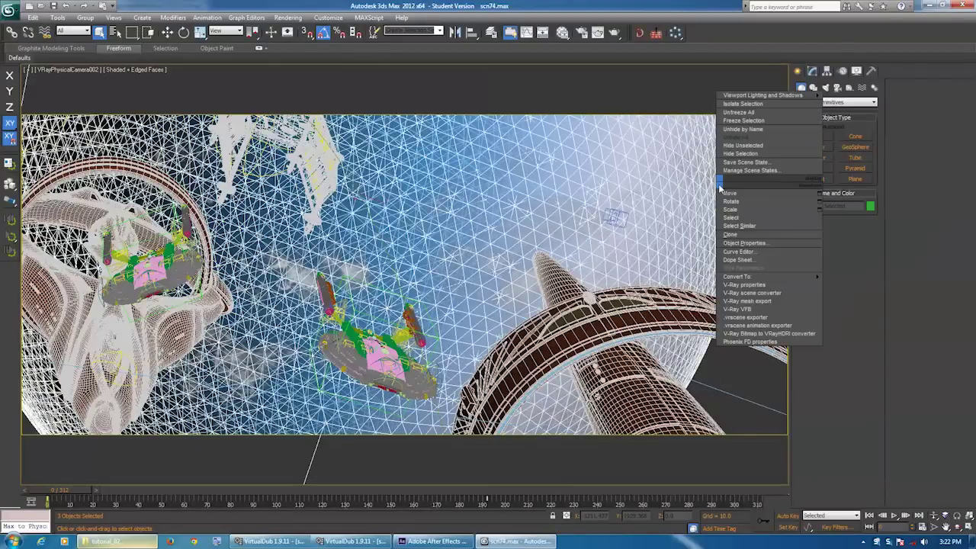
click(740, 153)
right_click(716, 160)
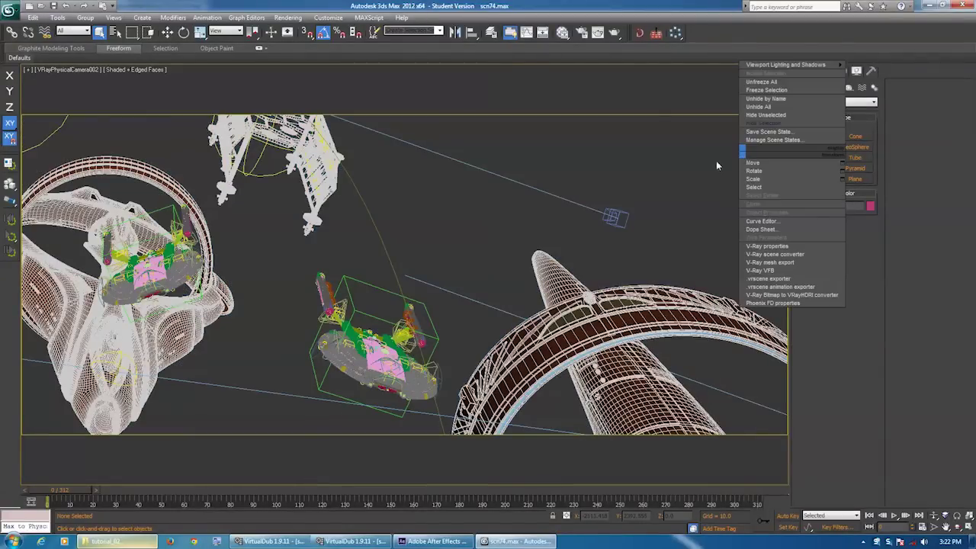
key(ctrl+z)
right_click(684, 211)
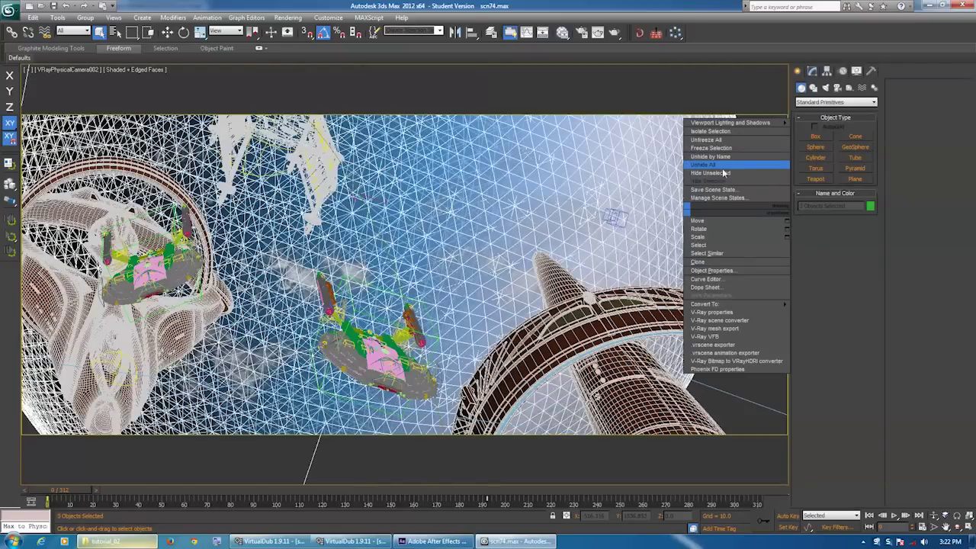
click(723, 173)
click(744, 302)
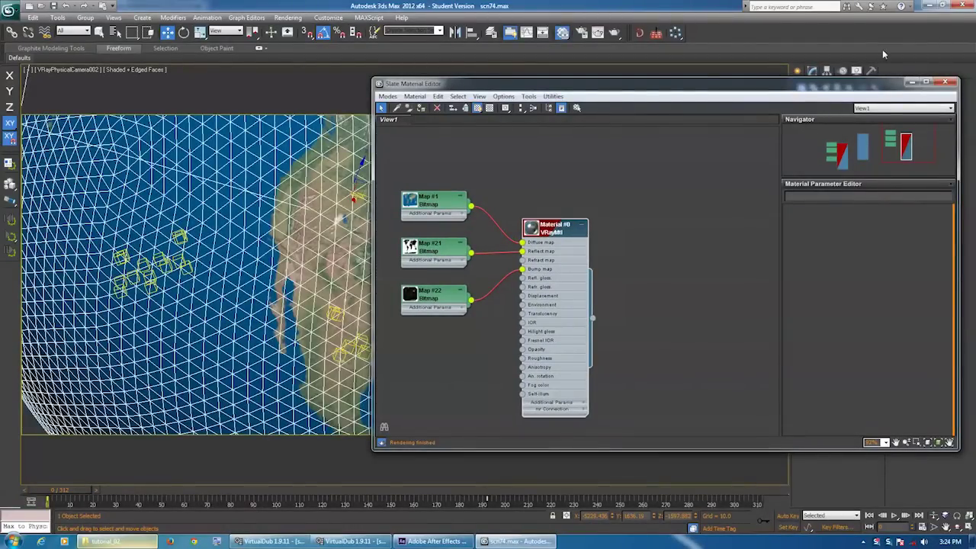
Display the planet shaded without edged faces and bring the Slate Material Editor back into view
click(912, 82)
key(F4)
mouse_move(87, 490)
mouse_down()
mouse_move(191, 484)
mouse_move(38, 466)
mouse_up()
key(w)
click(21, 527)
click(33, 526)
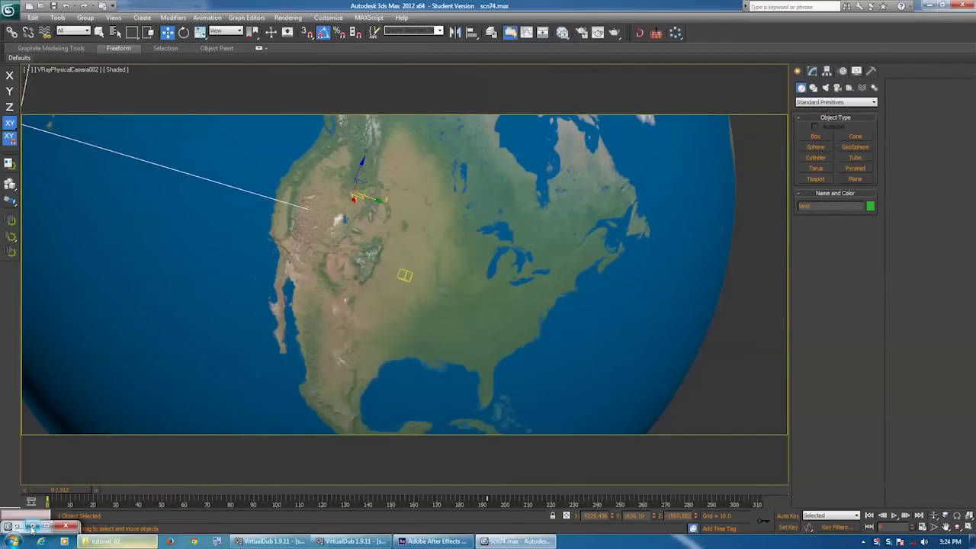
click(32, 526)
middle_drag(450, 235, 480, 240)
View the Map #1 bitmap 2_no_clouds_16k.jpg and inspect its detail over North America
click(473, 207)
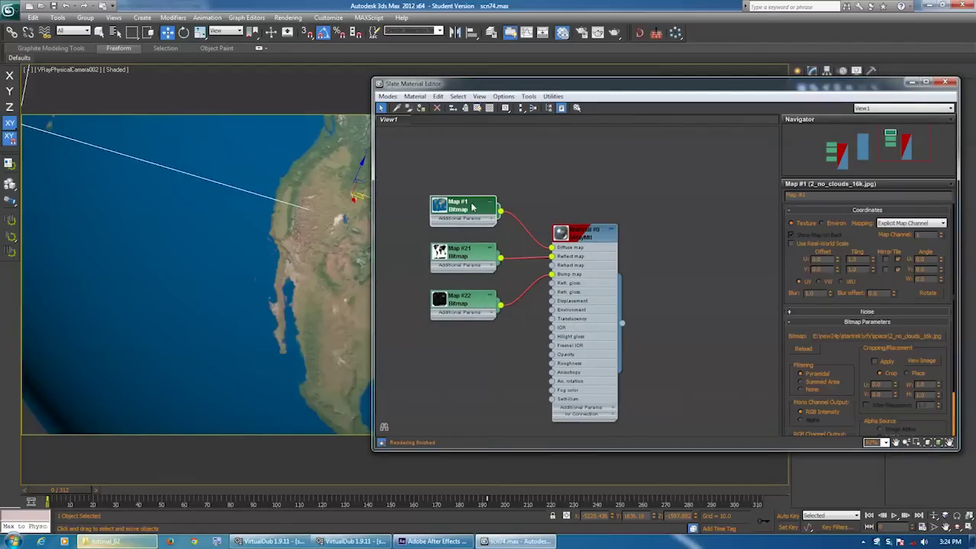
click(921, 362)
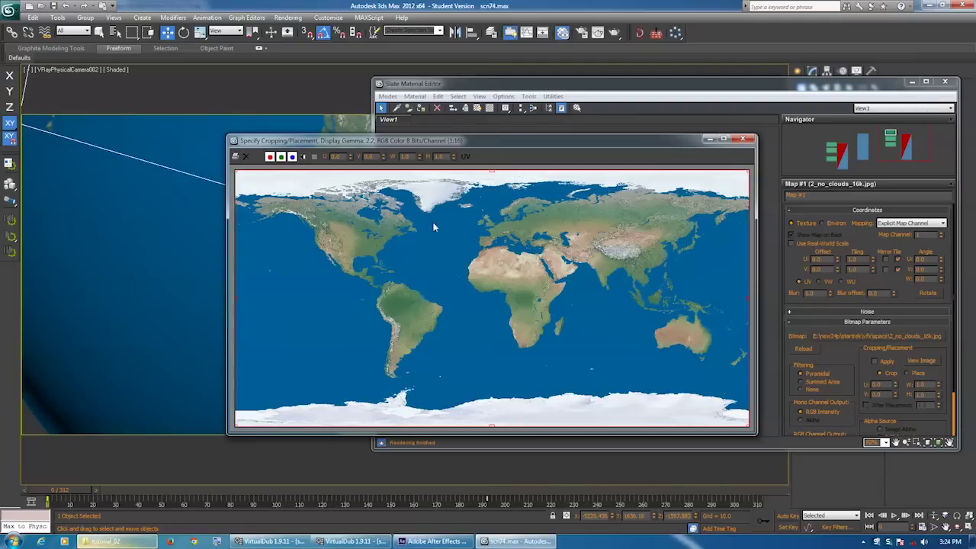
scroll(368, 211, up, 2)
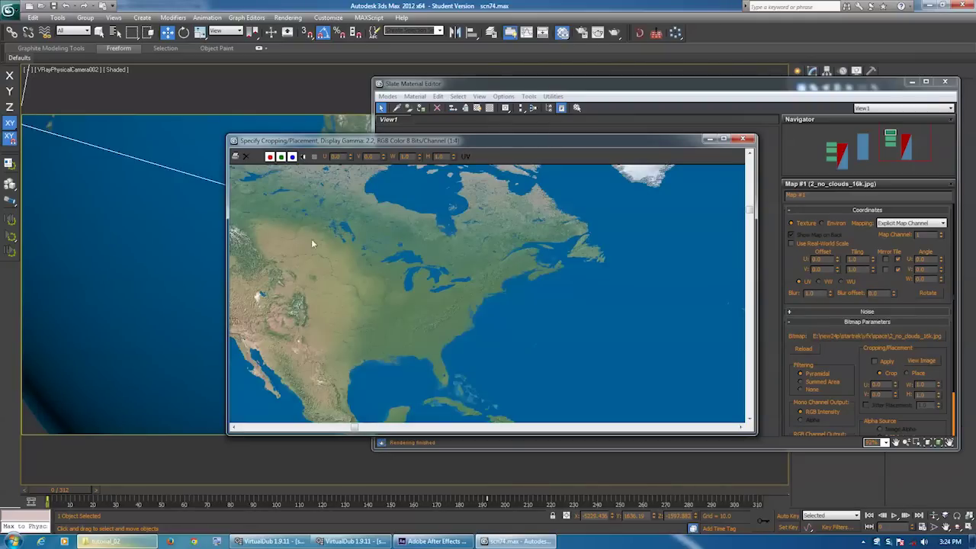
scroll(311, 271, up, 1)
scroll(316, 272, up, 1)
middle_drag(317, 315, 648, 220)
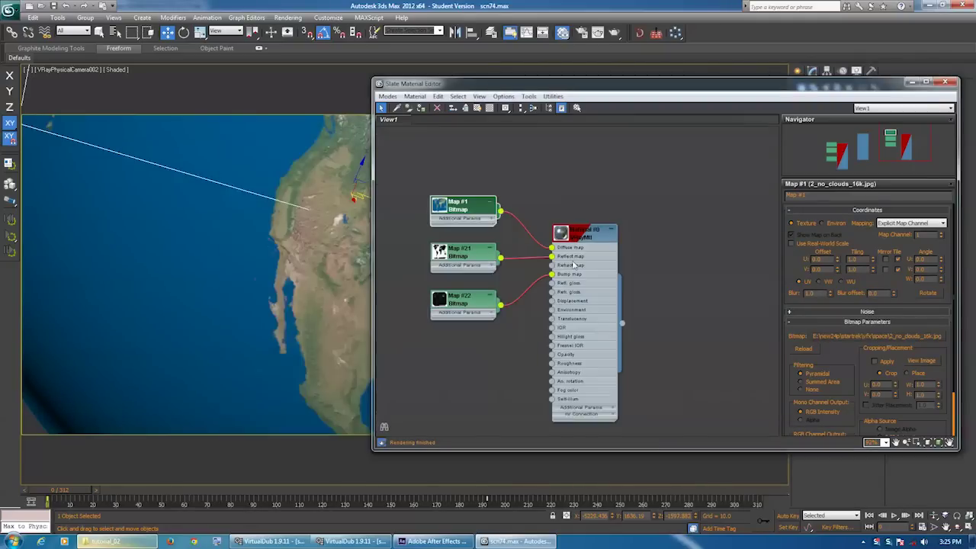
Open the parameters of the VRayMtl Material #0 and review its BRDF, Options and Maps settings
click(589, 234)
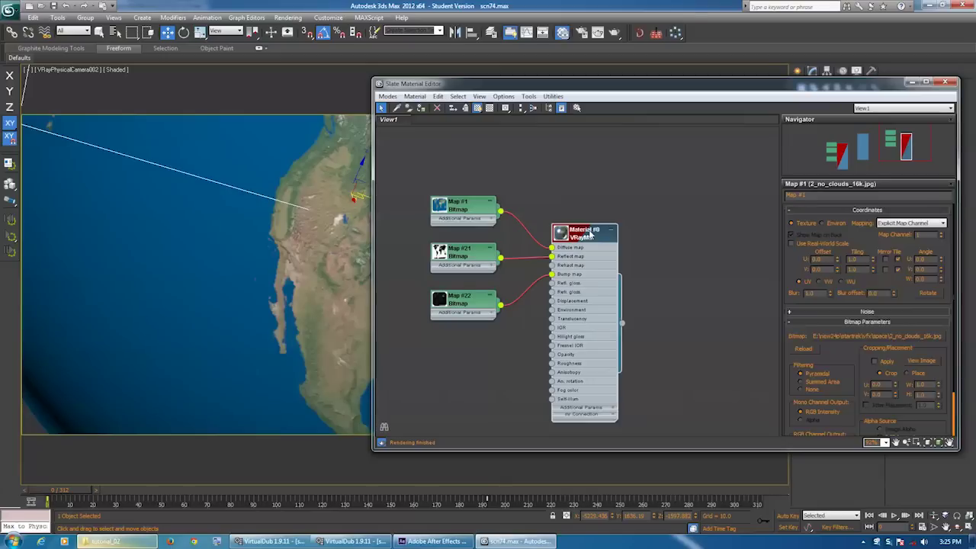
double_click(590, 234)
drag(816, 305, 816, 447)
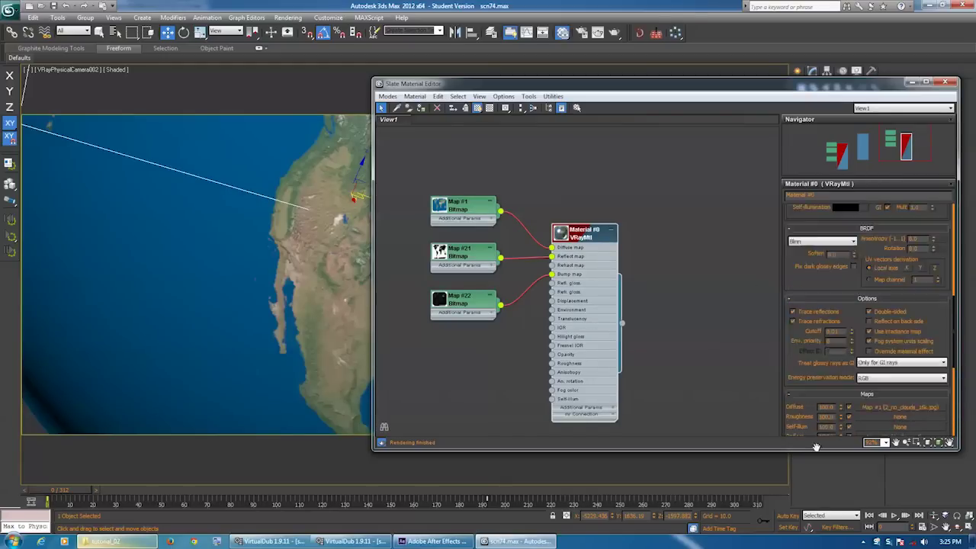
scroll(816, 447, up, 5)
drag(797, 444, 806, 158)
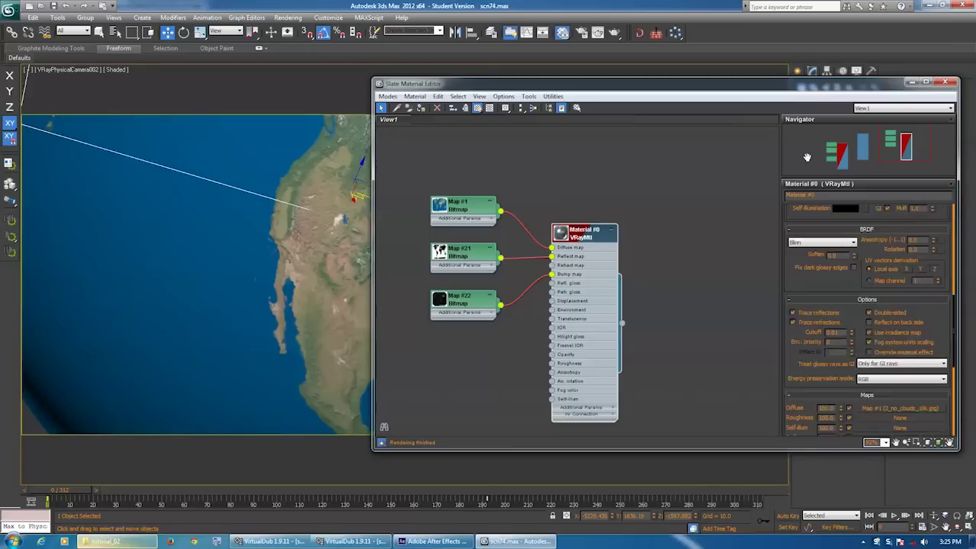
Review the Maps settings of Material #0, and view the Map #21 bitmap earthspec1k.jpg without replacing the file
scroll(792, 261, down, 5)
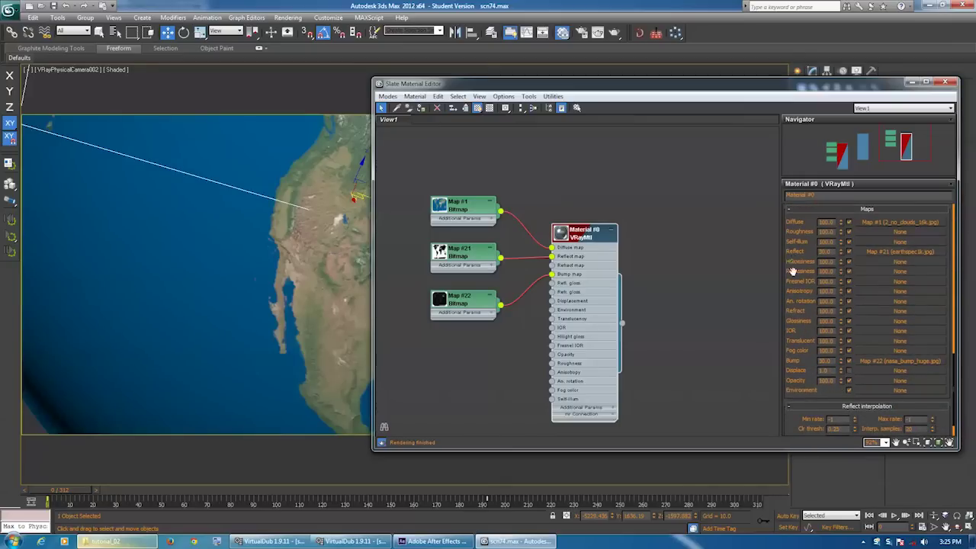
scroll(793, 271, up, 3)
click(884, 363)
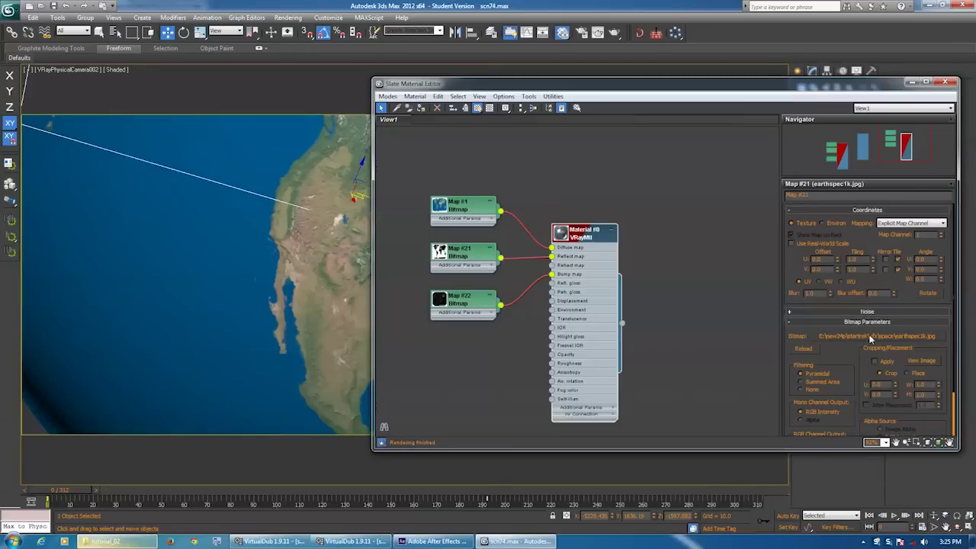
click(870, 338)
drag(580, 59, 352, 23)
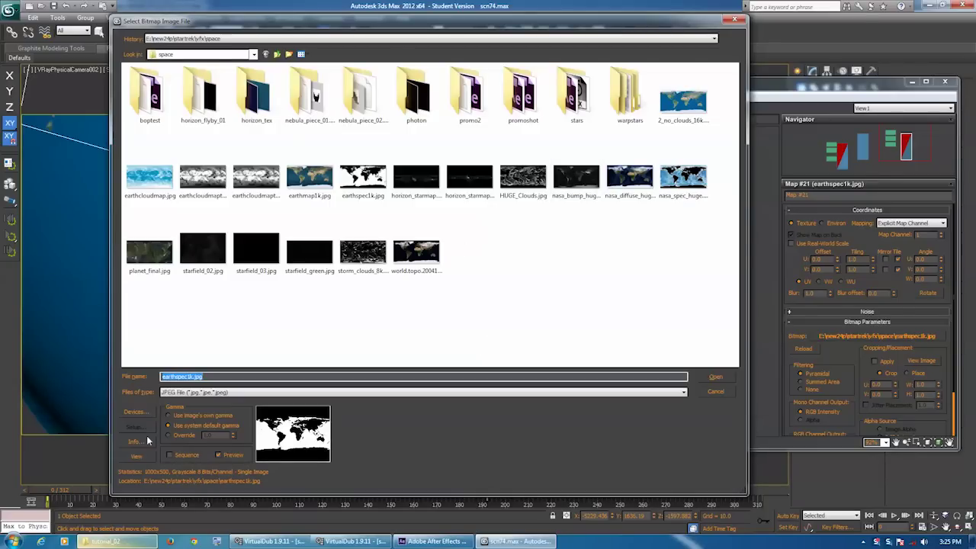
click(137, 458)
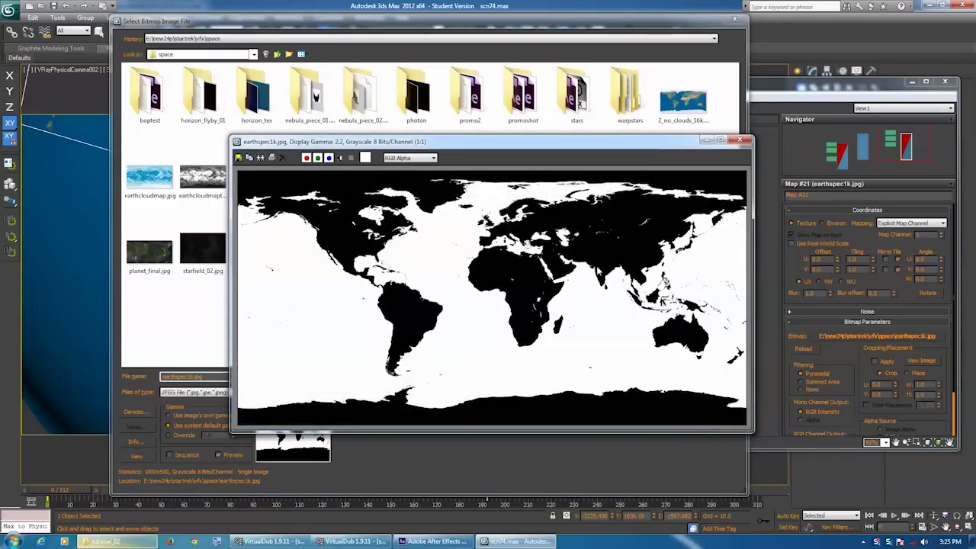
click(748, 141)
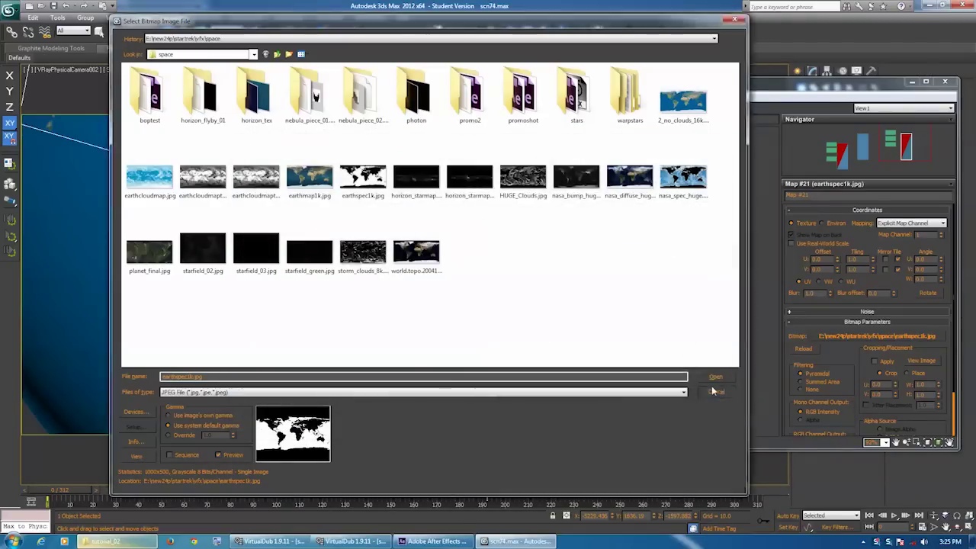
click(712, 392)
View the Map #22 bitmap nasa_bump_huge.jpg and inspect its relief detail over North America
click(468, 305)
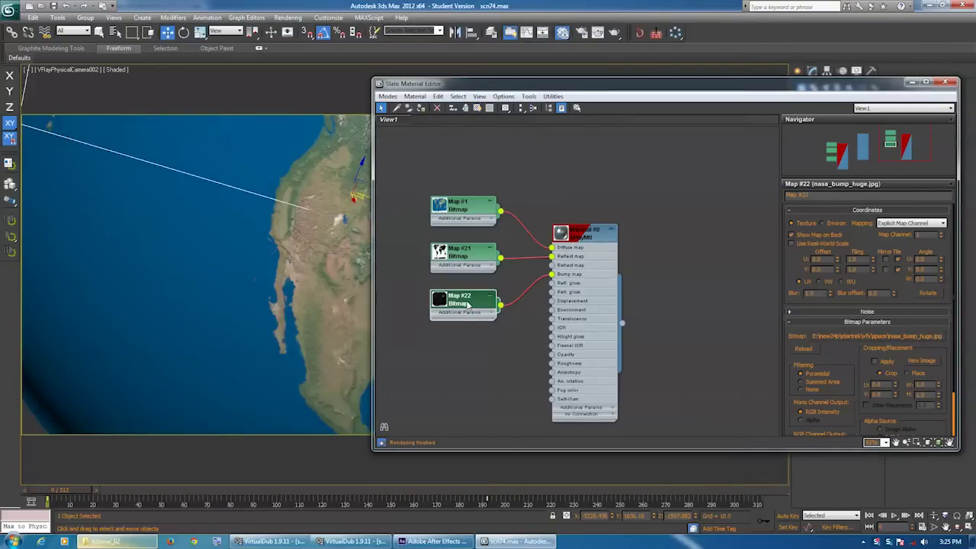
click(921, 360)
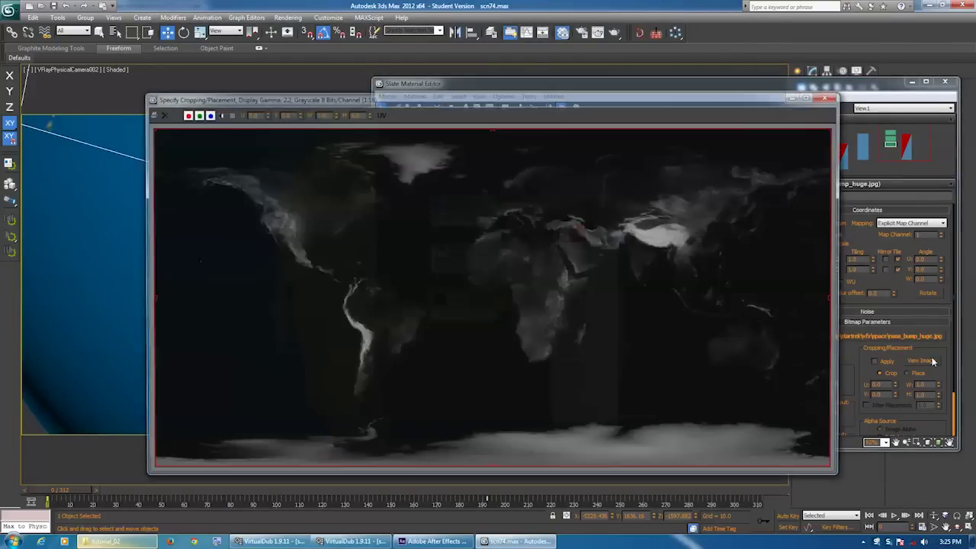
scroll(290, 187, up, 1)
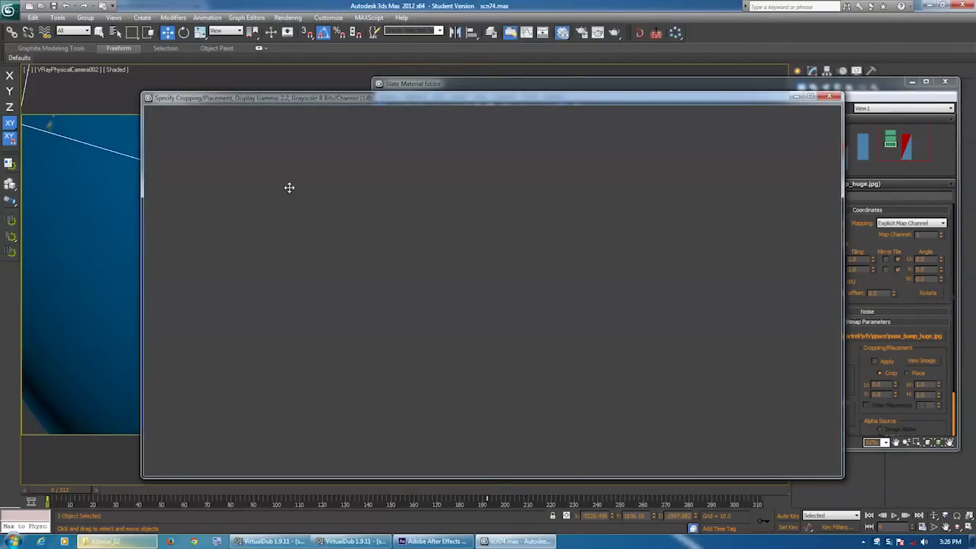
scroll(280, 263, up, 1)
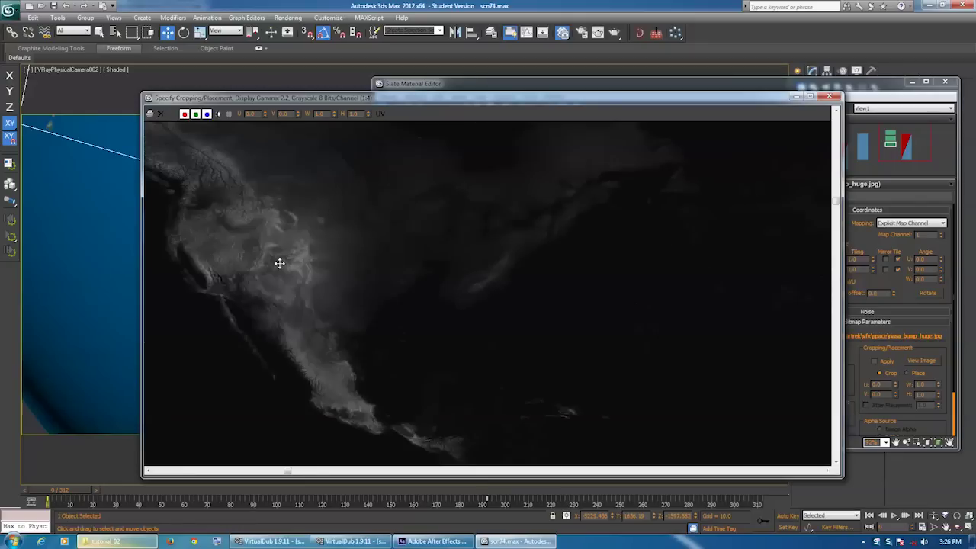
scroll(280, 263, up, 2)
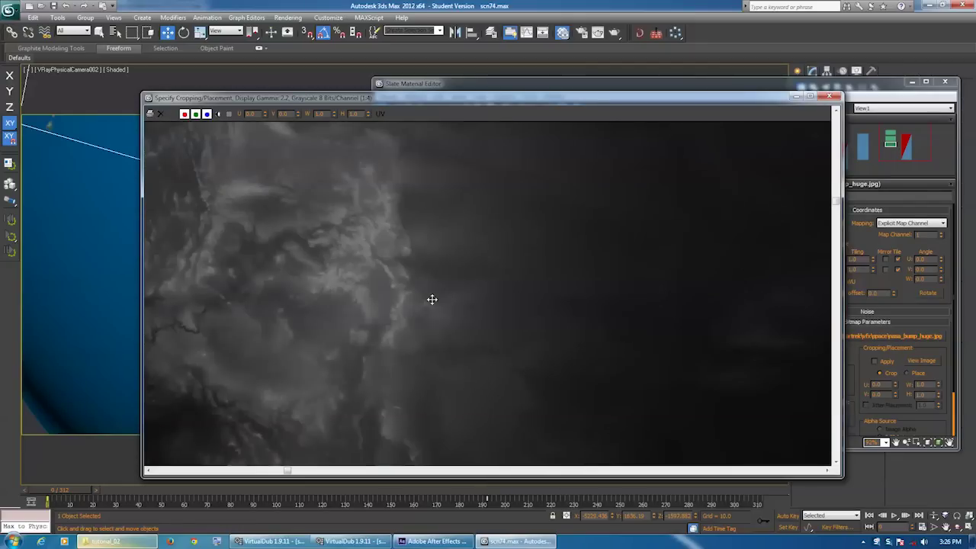
scroll(473, 293, down, 1)
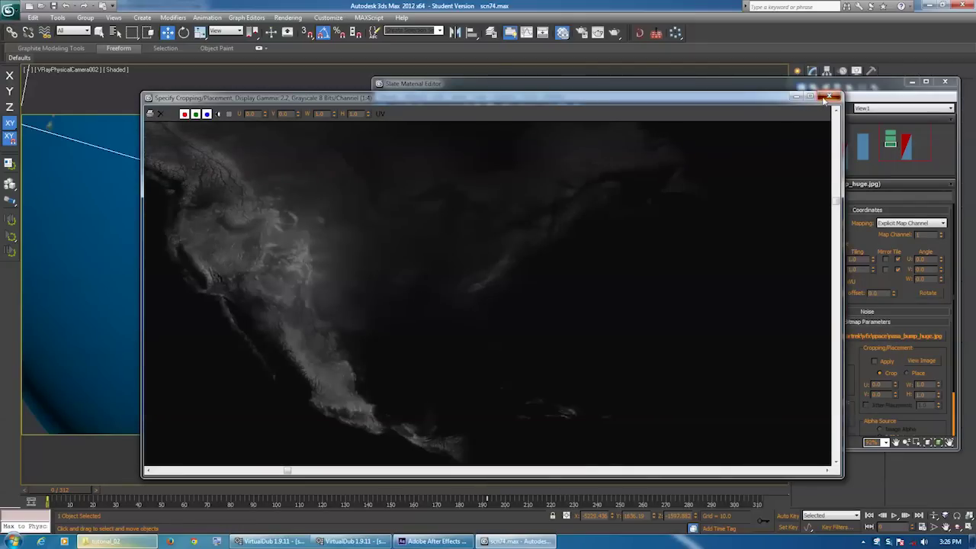
click(829, 97)
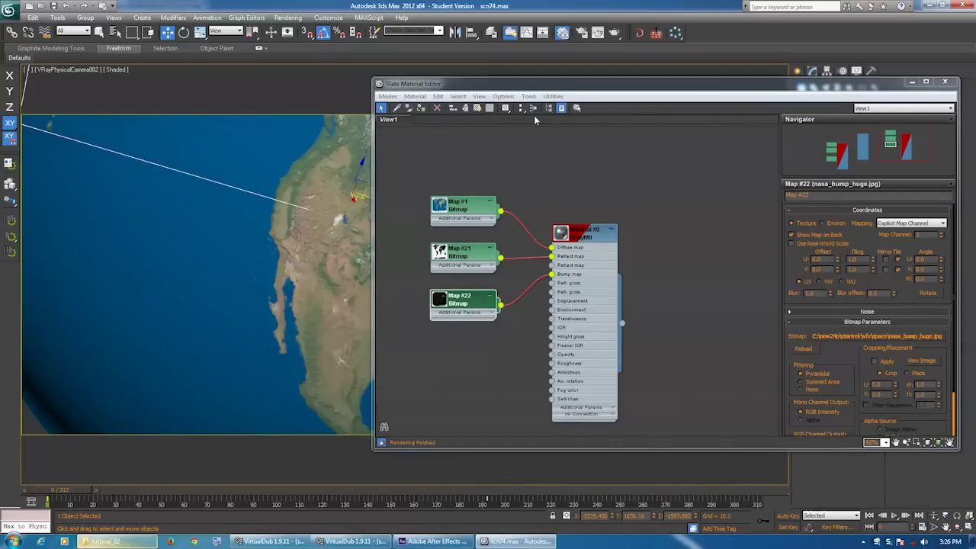
Unhide the clouds object and open the parameters of its 02 - Default VRayMtl
right_click(221, 316)
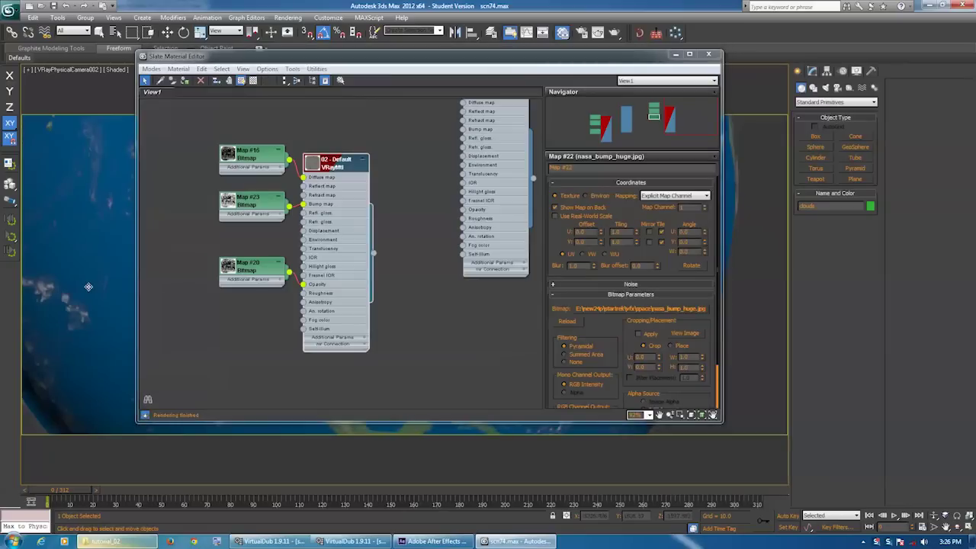
middle_drag(433, 301, 436, 304)
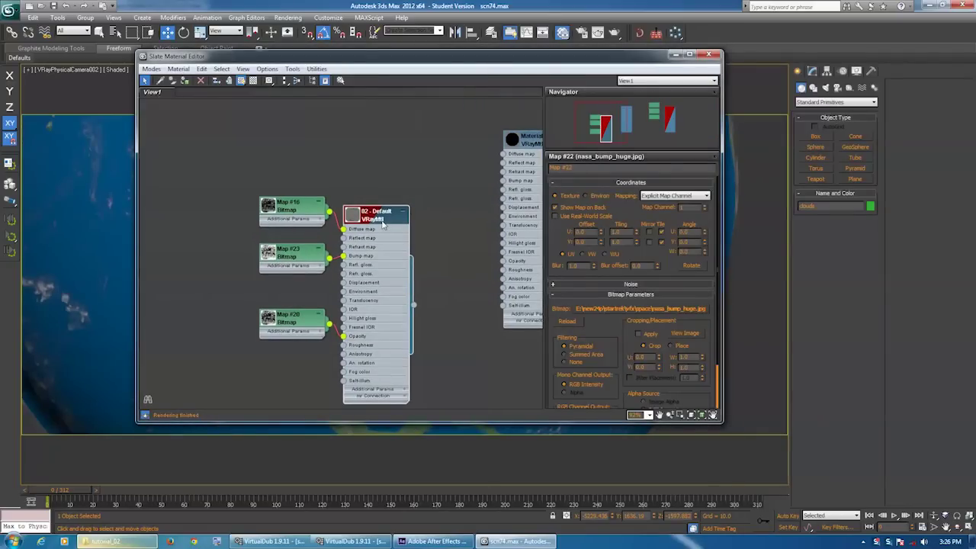
double_click(384, 222)
Space the Map #16, Map #23 and Map #20 nodes farther from the 02 - Default material node
drag(306, 217, 240, 209)
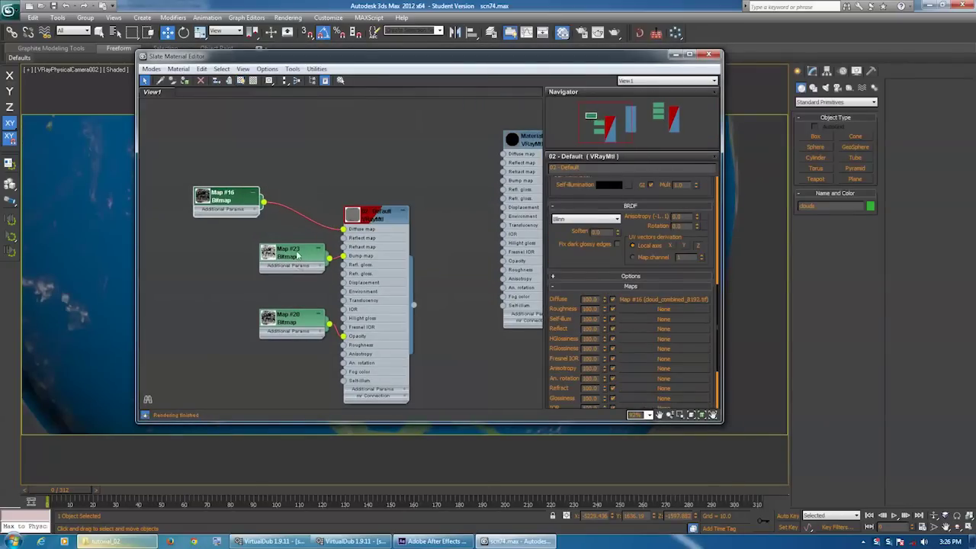
drag(296, 256, 230, 257)
drag(294, 326, 228, 336)
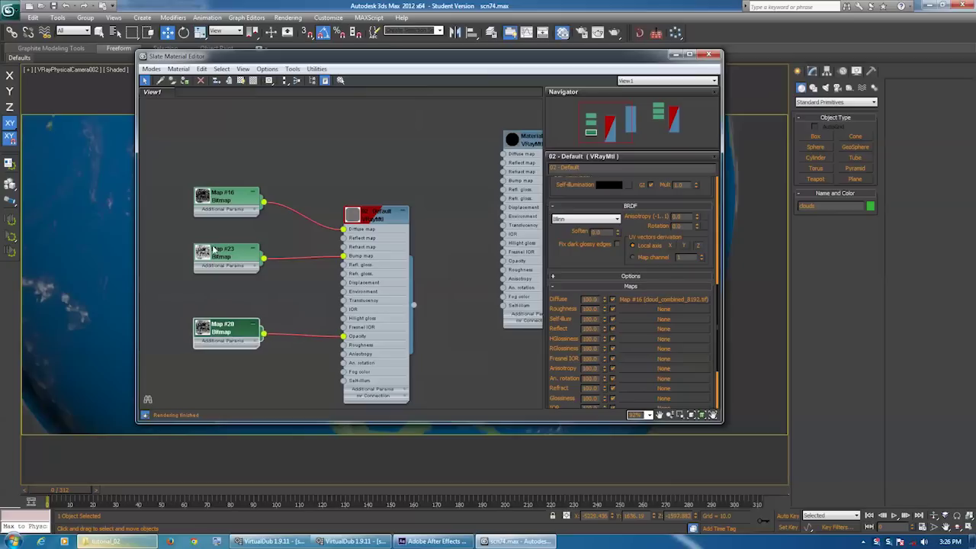
Check the bitmap file cloud_combined_8192.tif used by Map #16 and review the Maps settings of the 02 - Default material
double_click(233, 196)
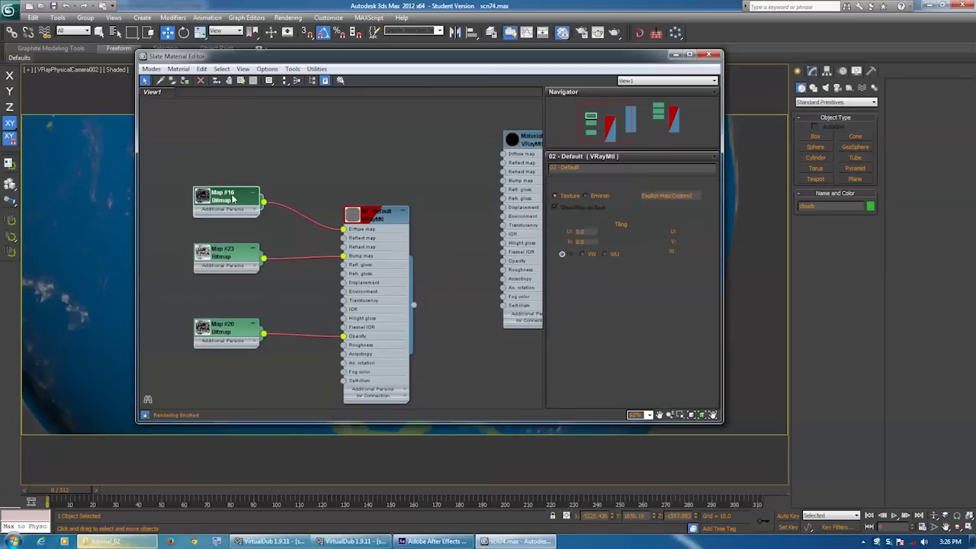
click(679, 310)
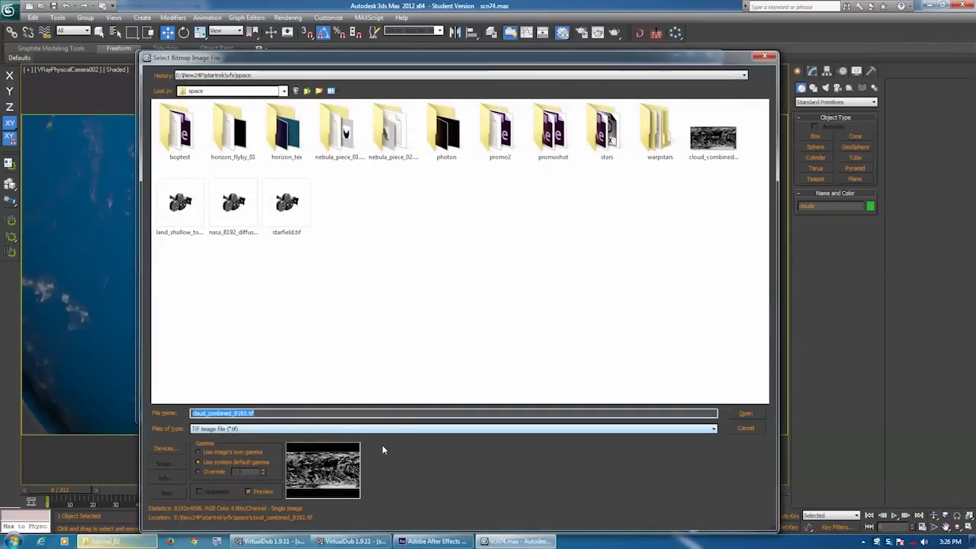
key(Return)
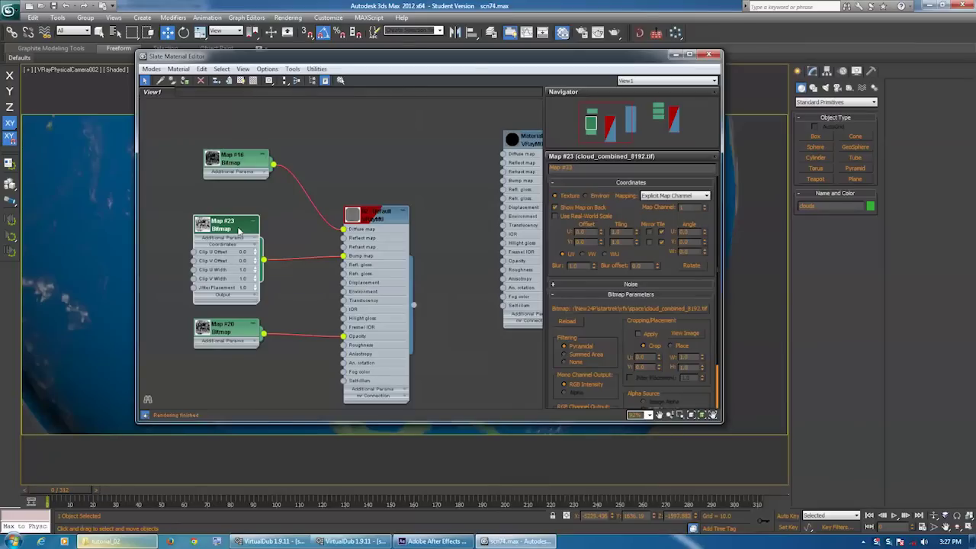
double_click(408, 215)
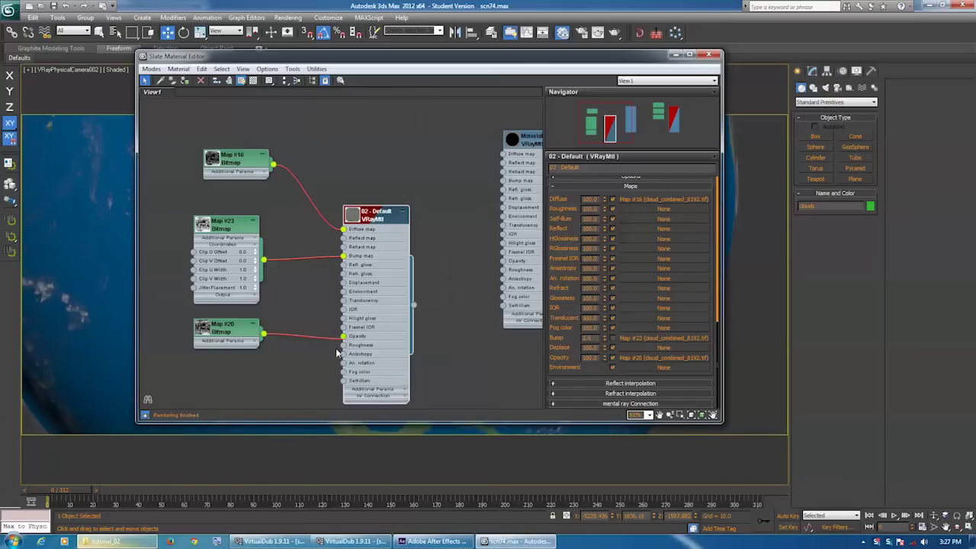
mouse_move(343, 336)
mouse_down()
mouse_move(326, 356)
mouse_move(343, 338)
mouse_up()
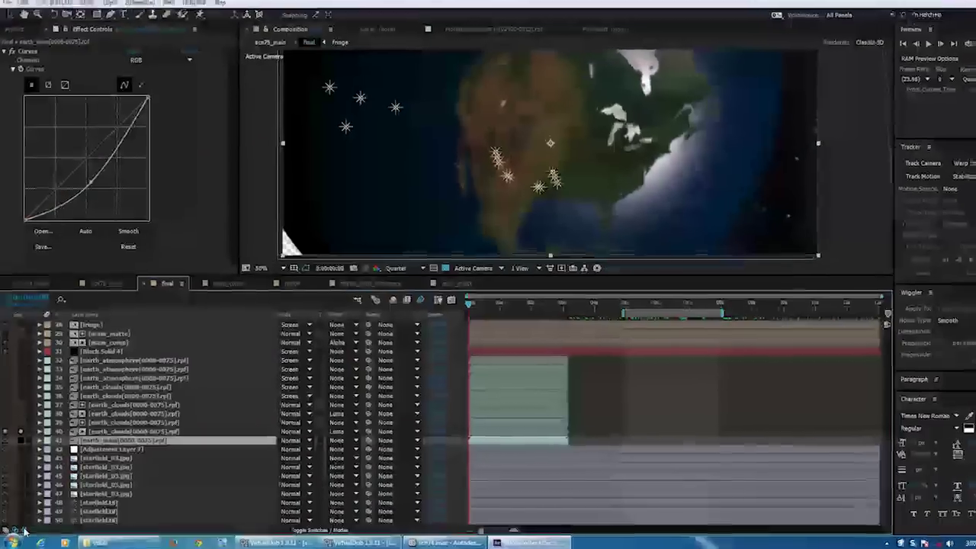
In After Effects' final composition, solo earth_clouds layers 40, 38, 36 and 35, earth_atmosphere layer 34 and the earth_main layer
click(21, 433)
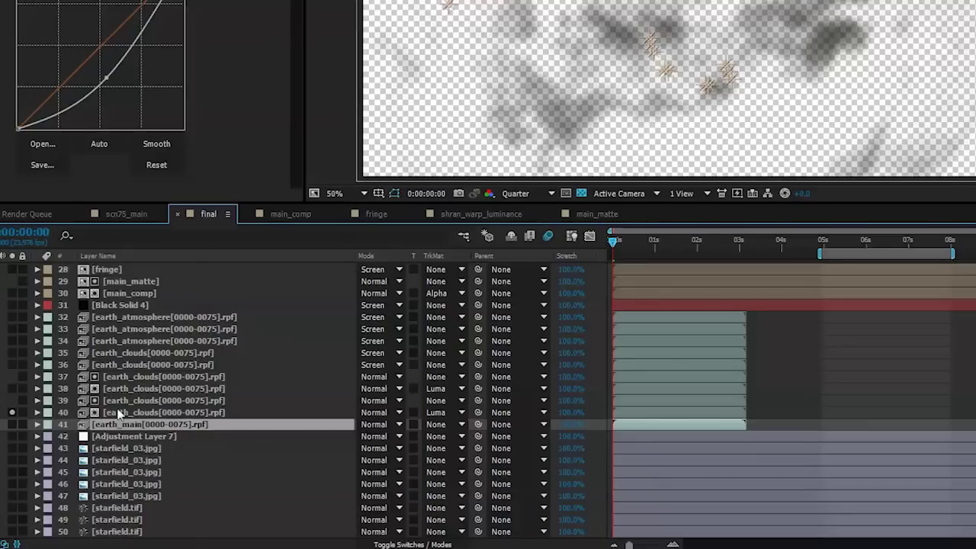
click(12, 388)
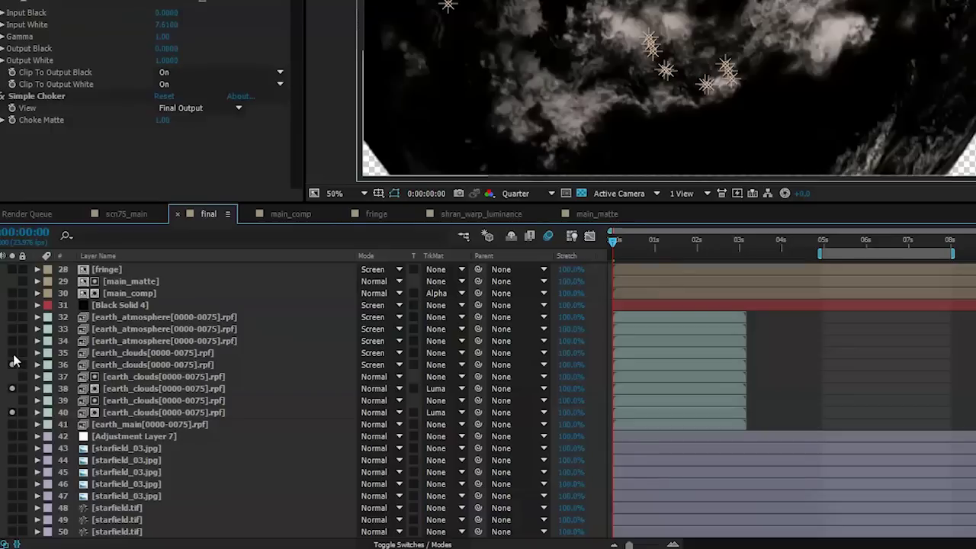
click(12, 353)
click(11, 341)
drag(12, 342, 12, 353)
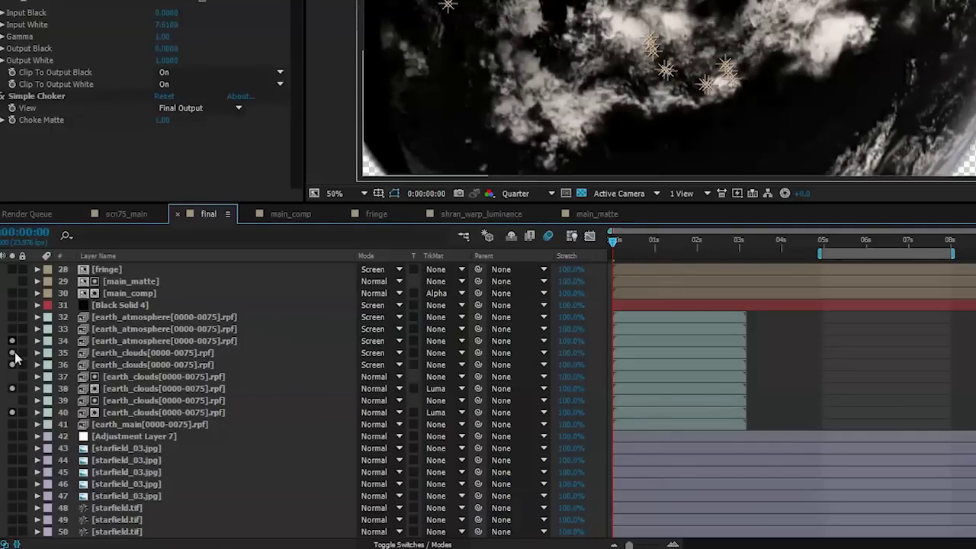
click(12, 425)
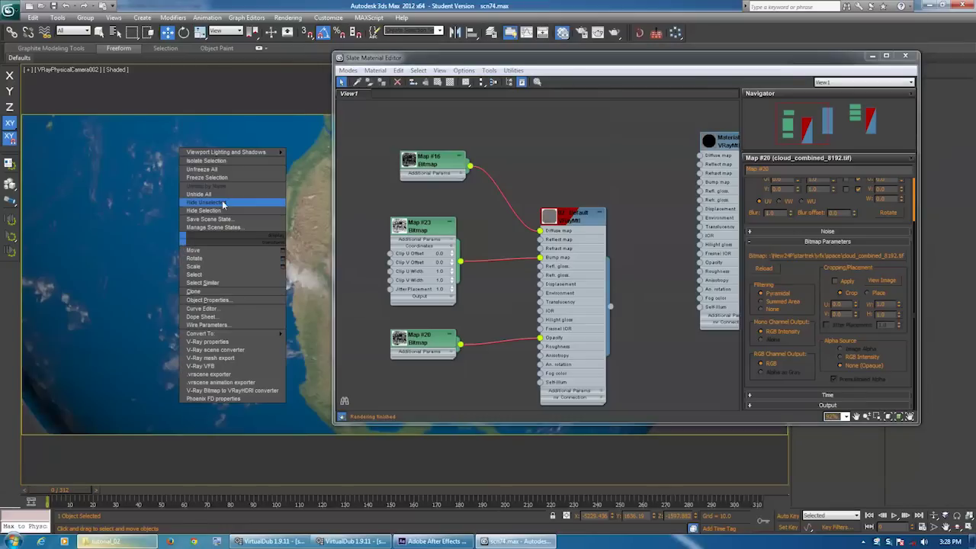
Back in 3ds Max, unhide the atmosphere object by name
click(217, 186)
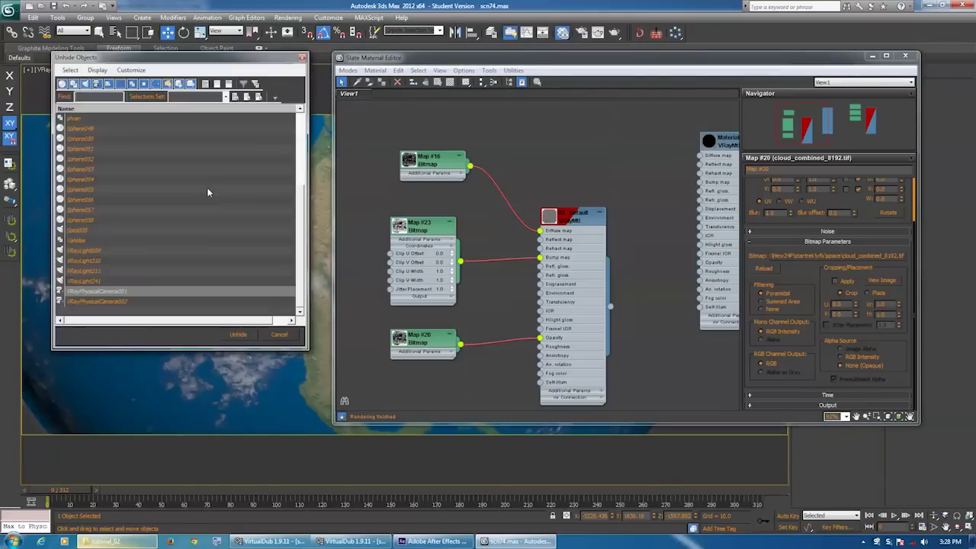
drag(303, 235, 314, 104)
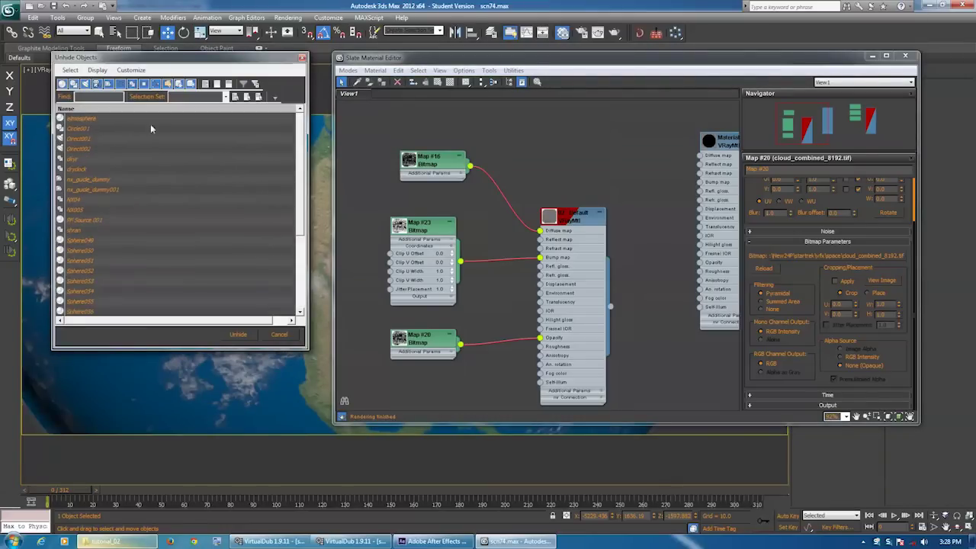
double_click(122, 120)
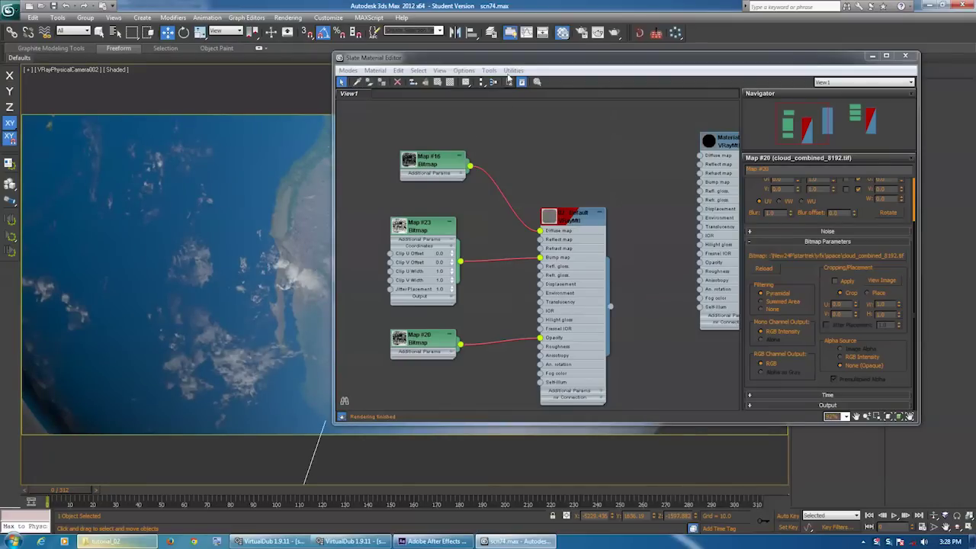
Pick the atmosphere object's material from the viewport into the Slate Material Editor graph
drag(488, 57, 342, 63)
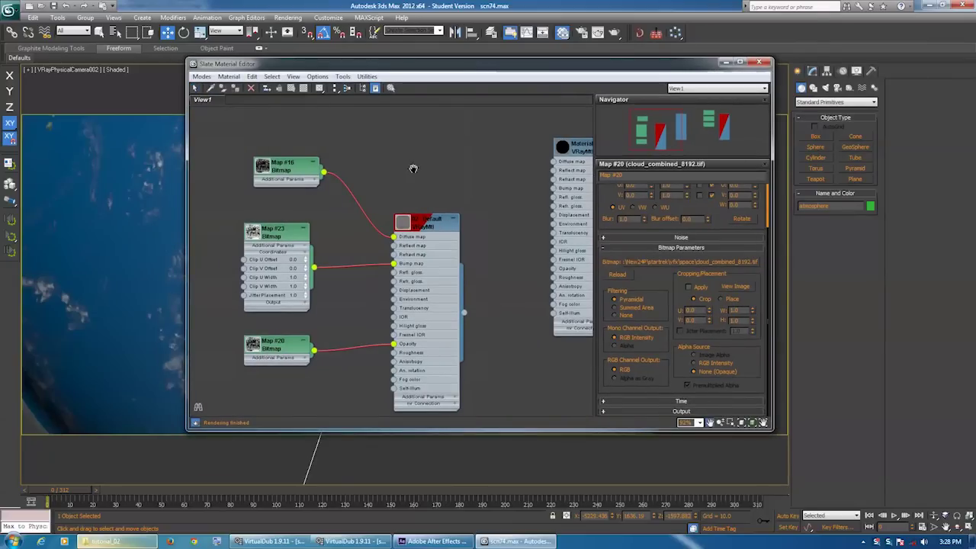
middle_drag(401, 176, 414, 176)
scroll(436, 178, down, 5)
middle_drag(464, 209, 386, 219)
middle_drag(442, 220, 343, 191)
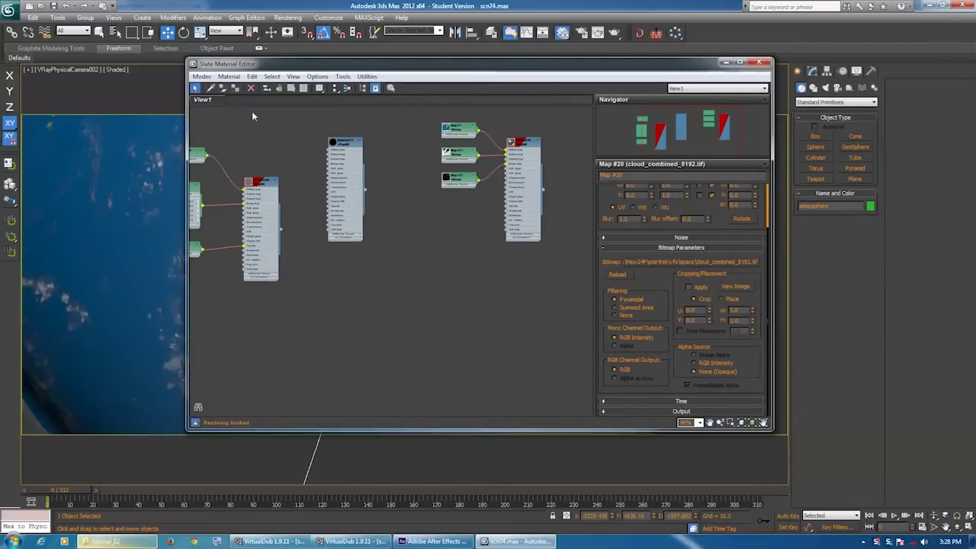
click(211, 88)
click(101, 213)
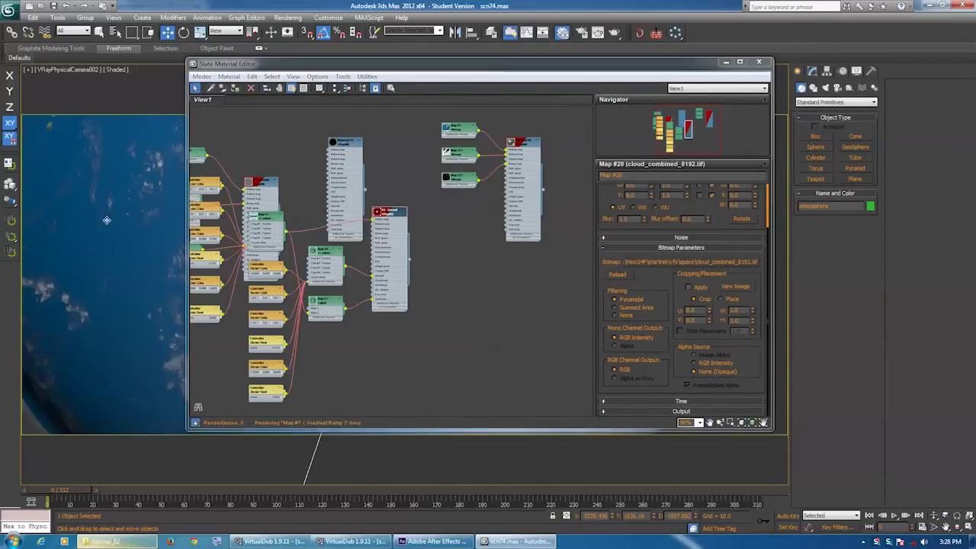
Move the black material, the 02 - Default node and its three cloud map nodes clear above the atmosphere material's node tree
middle_drag(382, 233, 474, 301)
drag(436, 208, 425, 109)
drag(355, 248, 359, 112)
drag(240, 182, 261, 311)
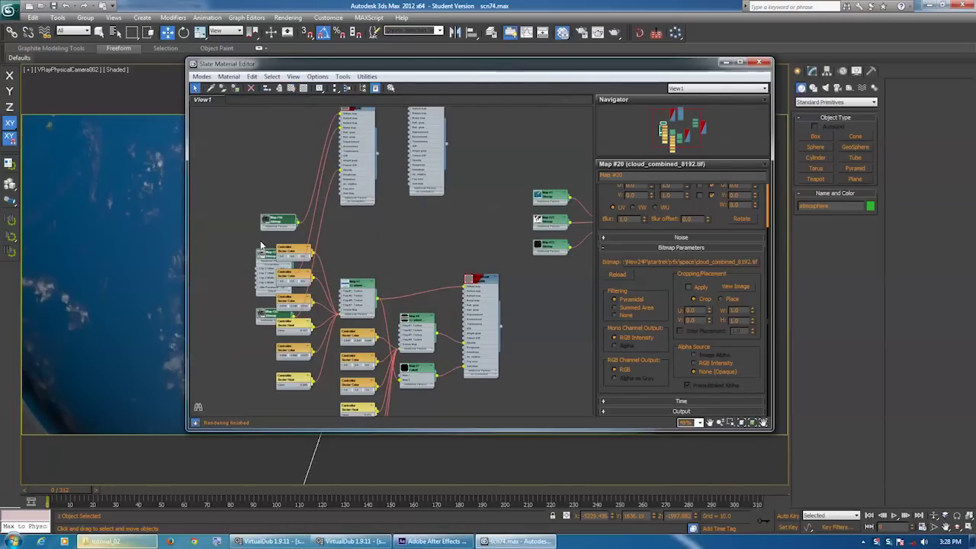
drag(279, 227, 235, 123)
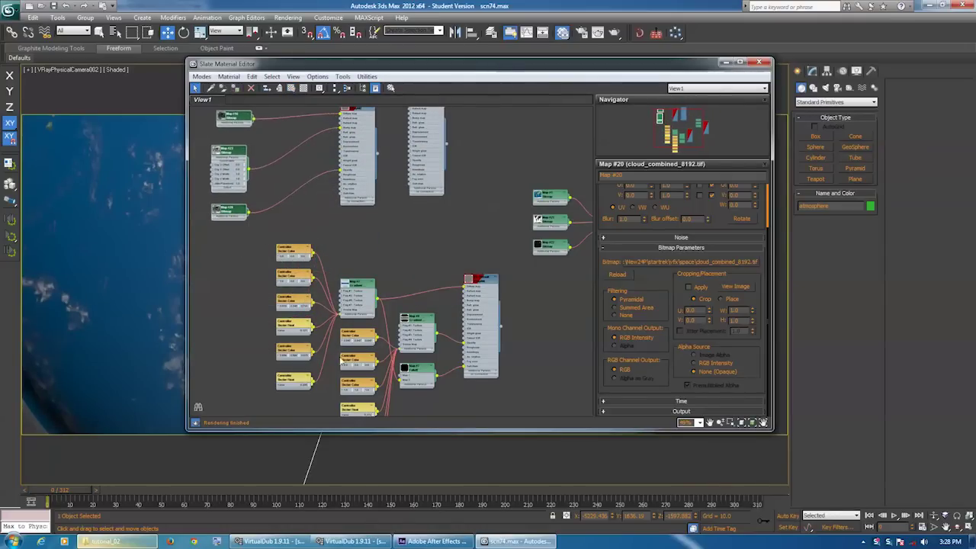
Open the parameters of the atmosphere's 03 - Default VRayMtl to examine its map assignments
middle_drag(337, 366, 385, 328)
scroll(385, 328, up, 2)
middle_drag(461, 326, 356, 313)
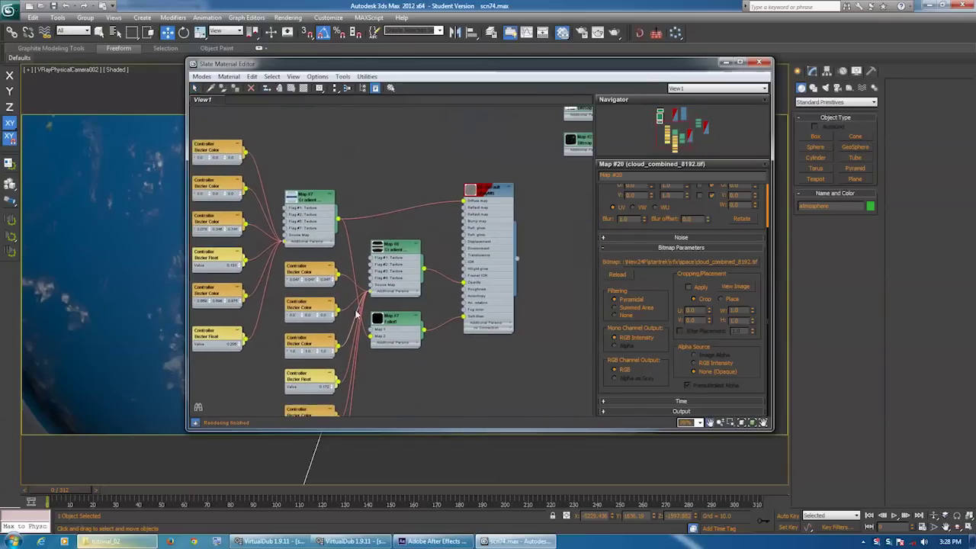
double_click(479, 196)
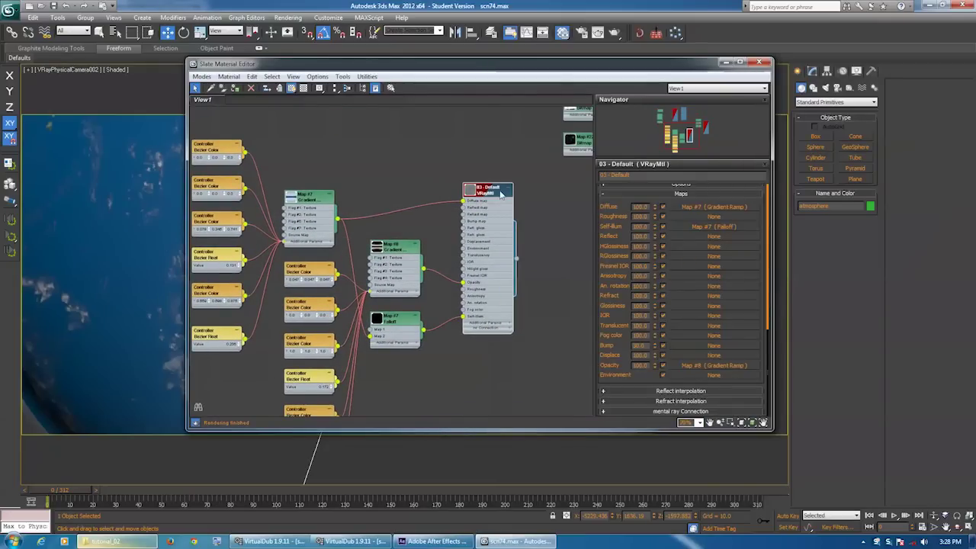
Enlarge the preview of the atmosphere's 03 - Default node and open the Gradient Ramp assigned to its diffuse
middle_drag(501, 195, 439, 208)
double_click(402, 203)
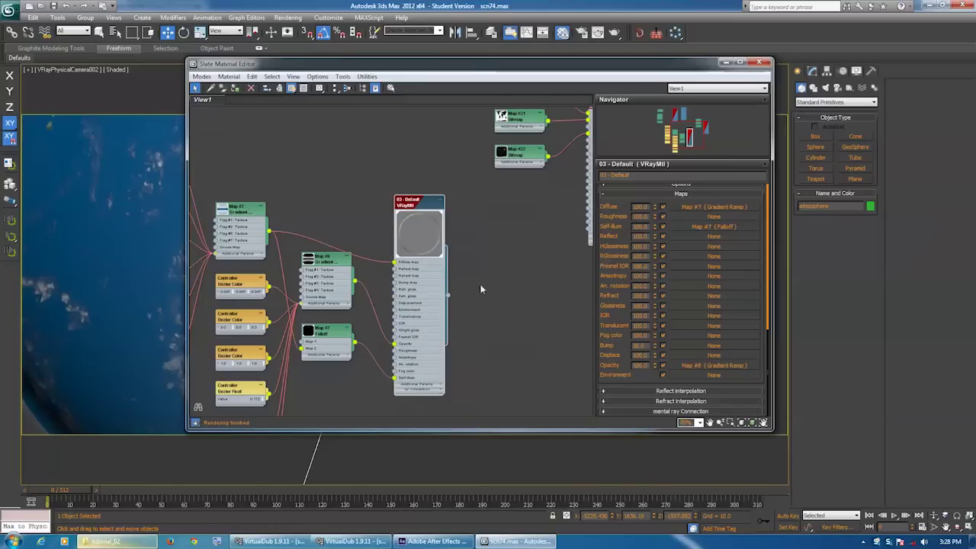
scroll(636, 230, up, 10)
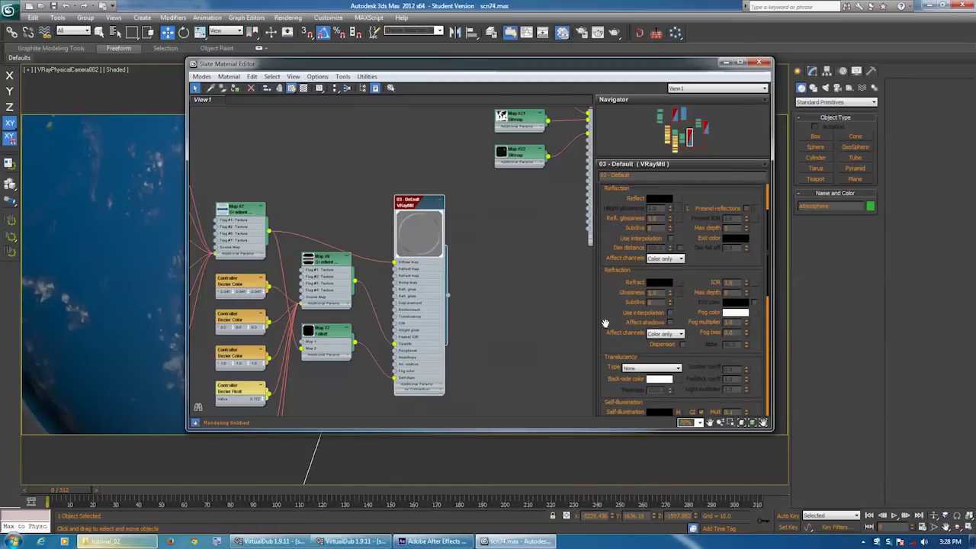
scroll(624, 400, down, 10)
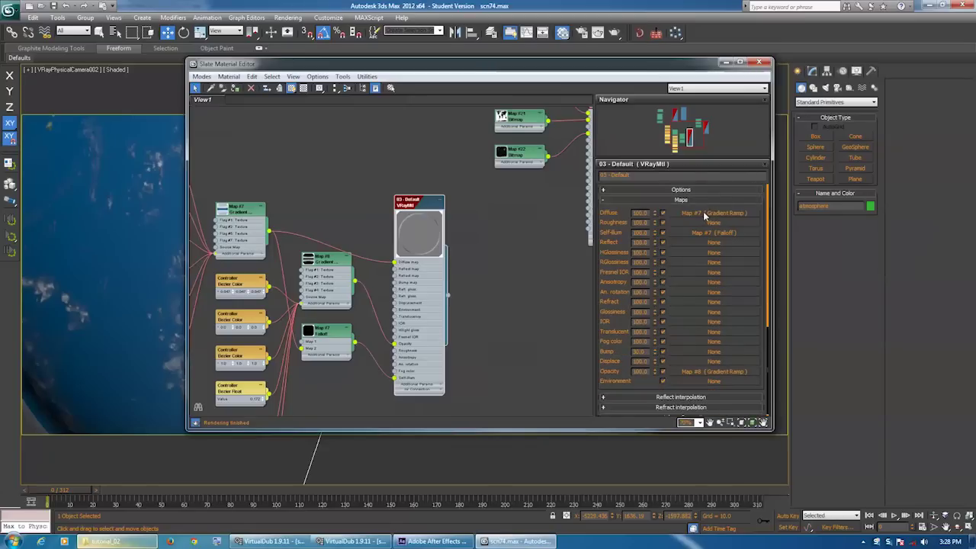
click(704, 214)
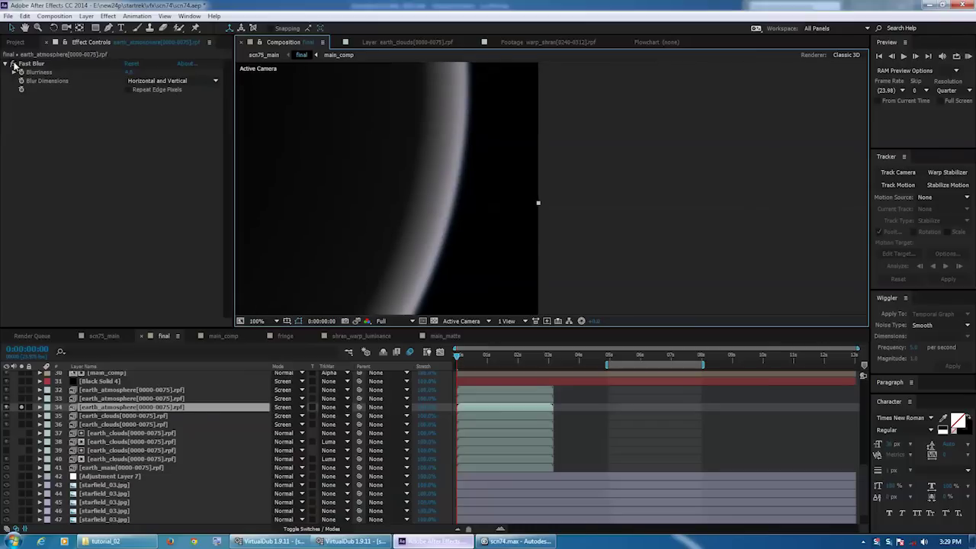
In After Effects, disable Fast Blur on the selected earth_atmosphere layer to inspect the raw render, and return to 3ds Max
click(14, 64)
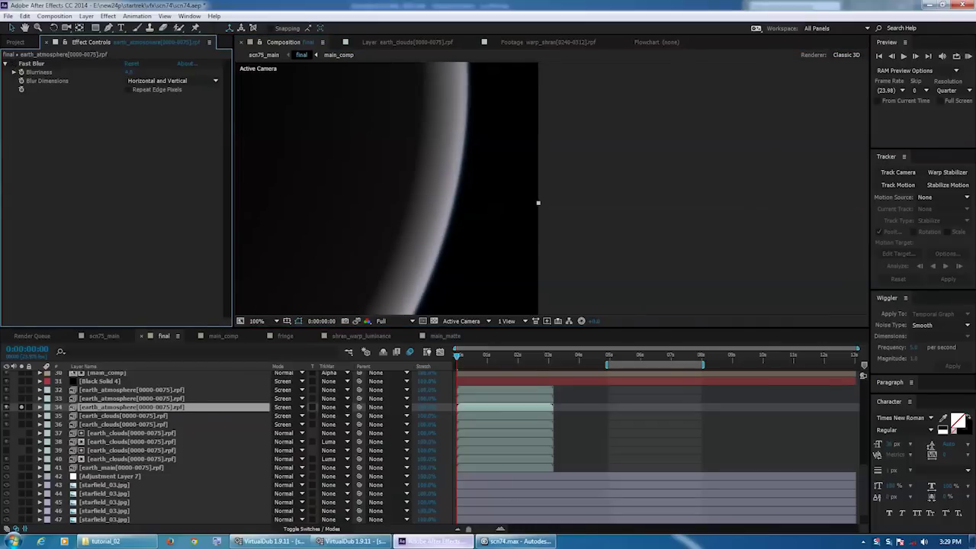
click(516, 542)
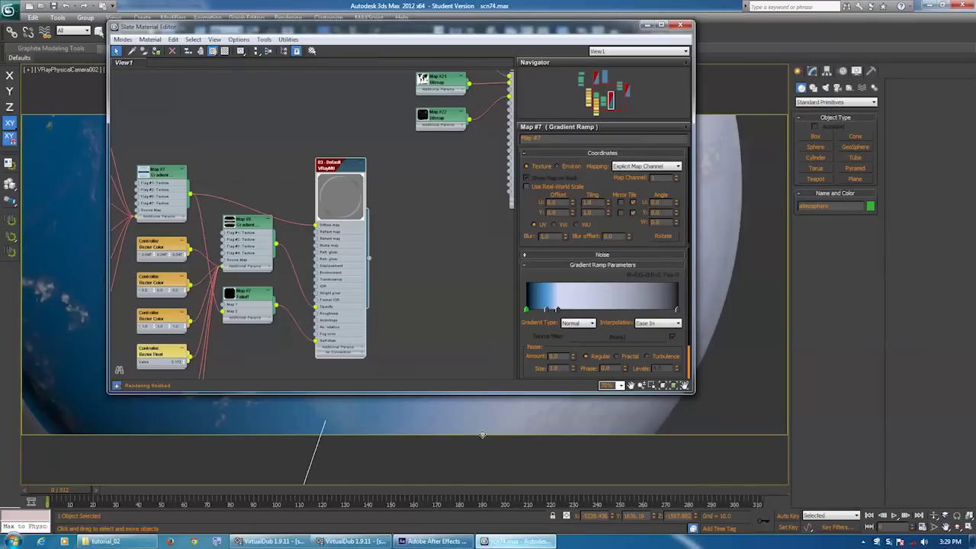
click(432, 541)
click(516, 542)
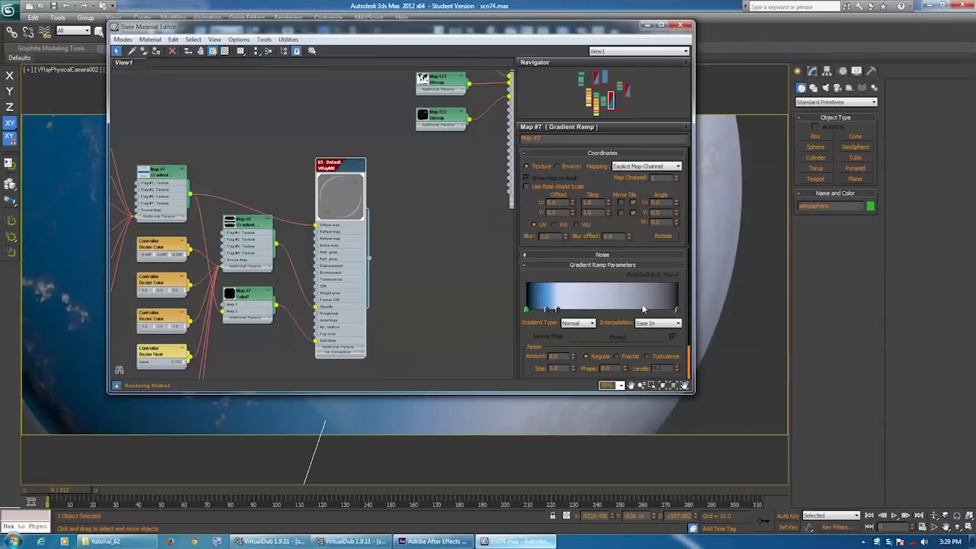
Examine the diffuse gradient's color ramp and open the Falloff map assigned to the 03 - Default material's self-illumination
drag(552, 313, 609, 314)
drag(560, 229, 565, 188)
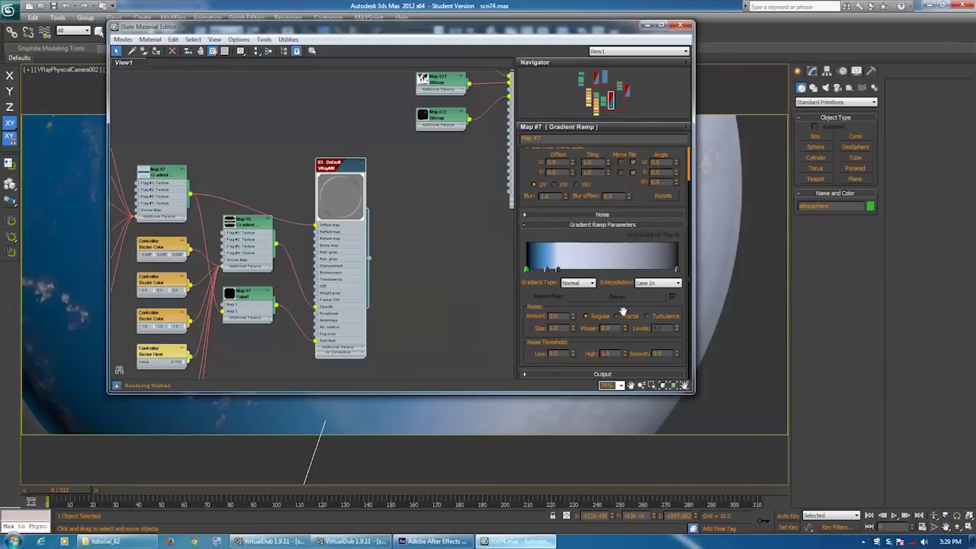
double_click(343, 164)
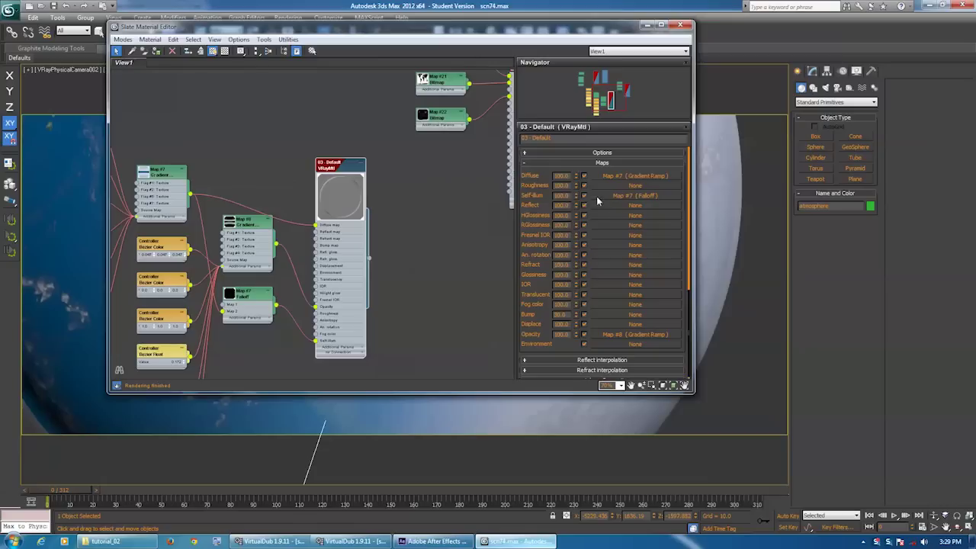
click(619, 197)
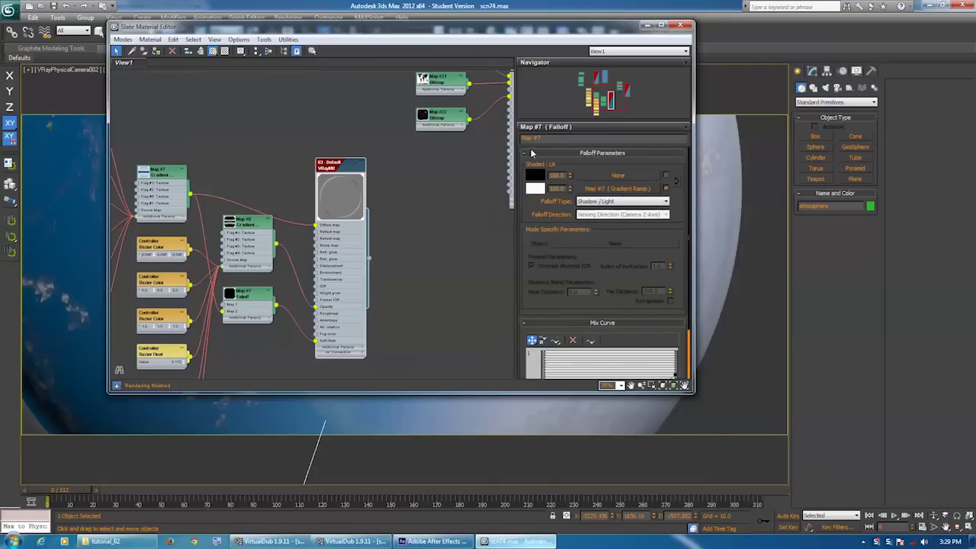
Move the color and float controller nodes well away from the Gradient Ramp and Falloff maps to untangle the atmosphere node tree
drag(266, 372, 161, 212)
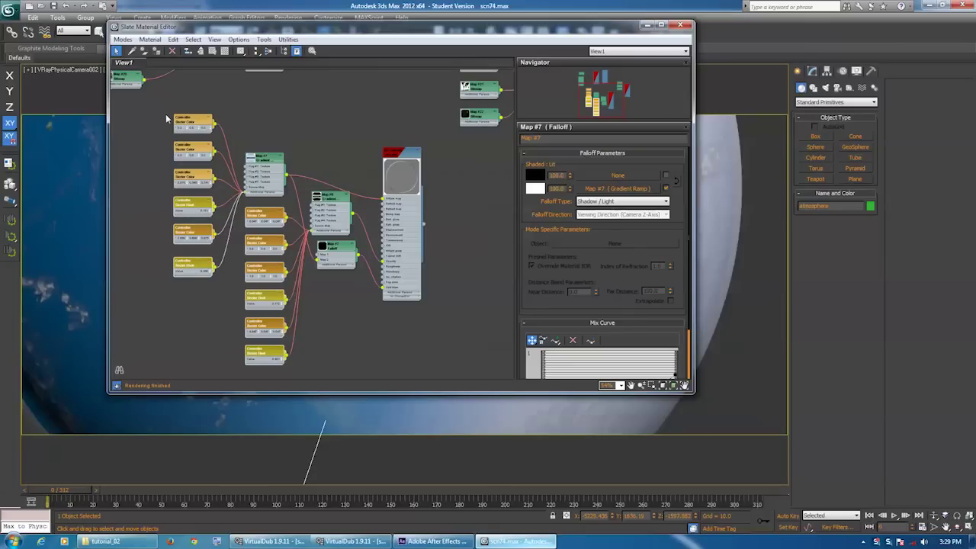
drag(205, 123, 138, 135)
drag(225, 211, 278, 378)
drag(273, 218, 140, 311)
click(331, 204)
drag(330, 204, 335, 204)
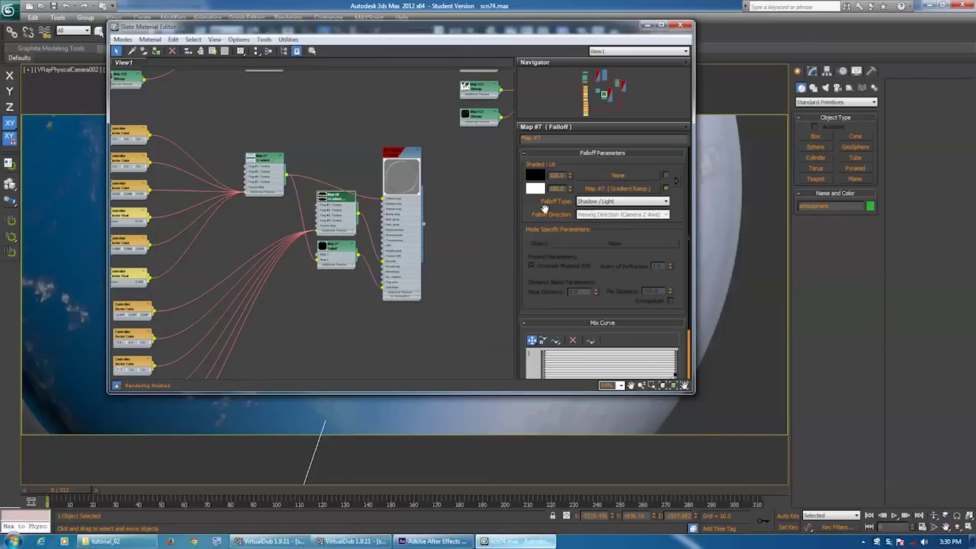
Examine the Falloff map's Shadow / Light type, its mix curve and the map in its lit slot
scroll(526, 214, down, 3)
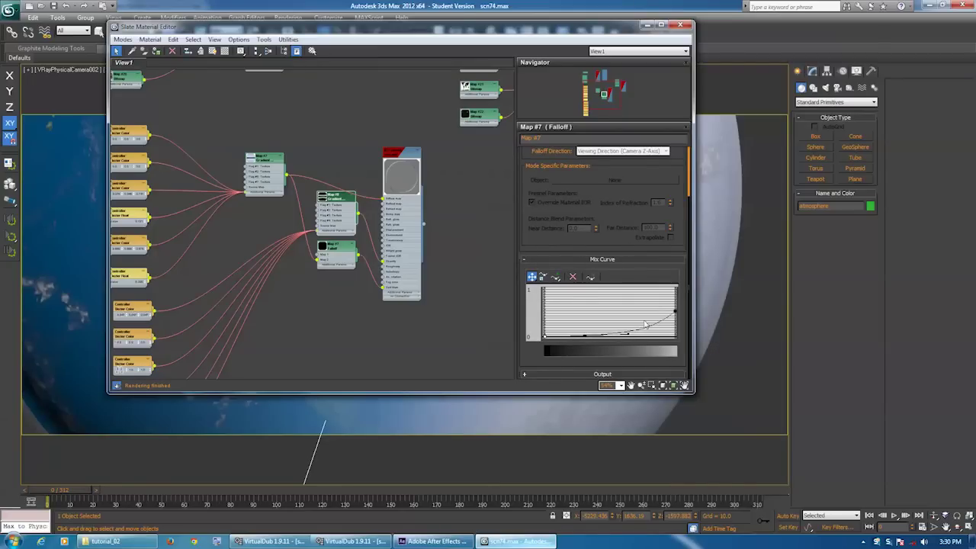
scroll(543, 336, up, 3)
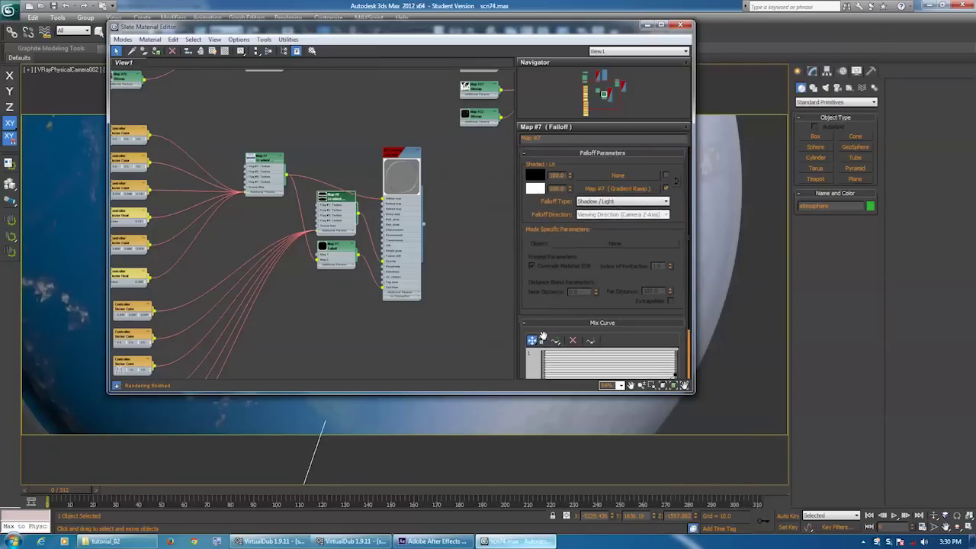
click(625, 206)
click(625, 205)
Save the scene and open the Map #7 Gradient Ramp used in the Falloff's lit slot
mouse_move(599, 32)
mouse_down()
mouse_move(490, 46)
mouse_move(658, 49)
mouse_move(600, 44)
mouse_up()
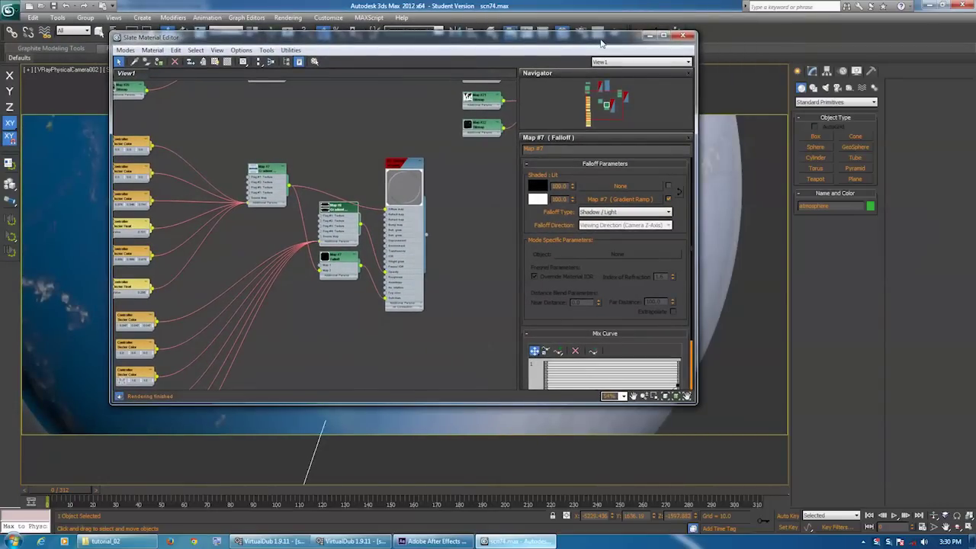
key(ctrl+s)
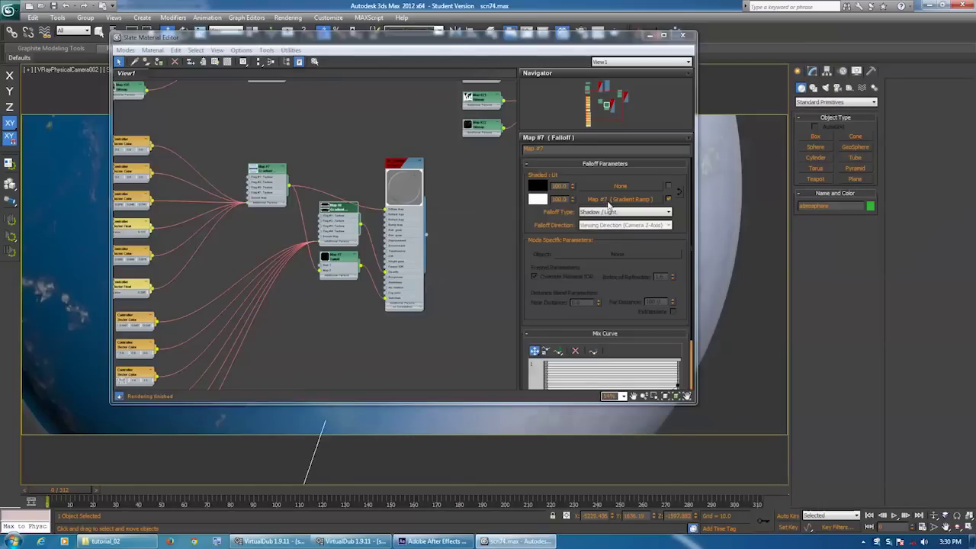
click(607, 200)
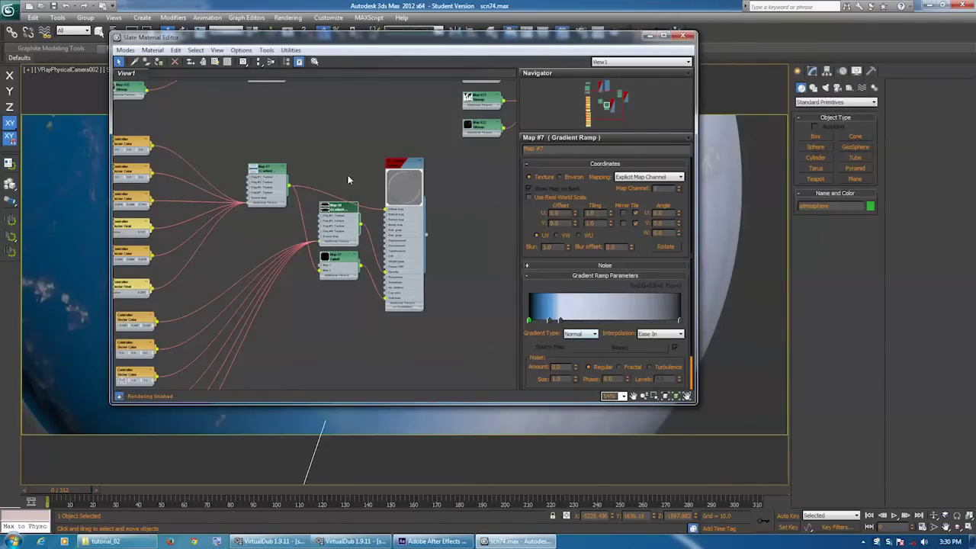
click(268, 170)
Move the 03 - Default node farther from its maps and open the Map #8 Gradient Ramp assigned to its opacity
drag(409, 164, 433, 164)
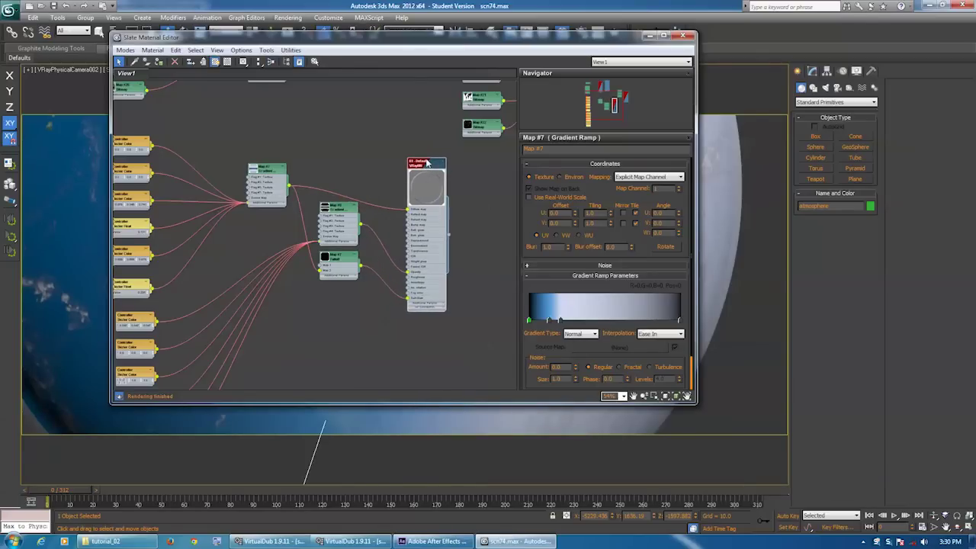
double_click(426, 183)
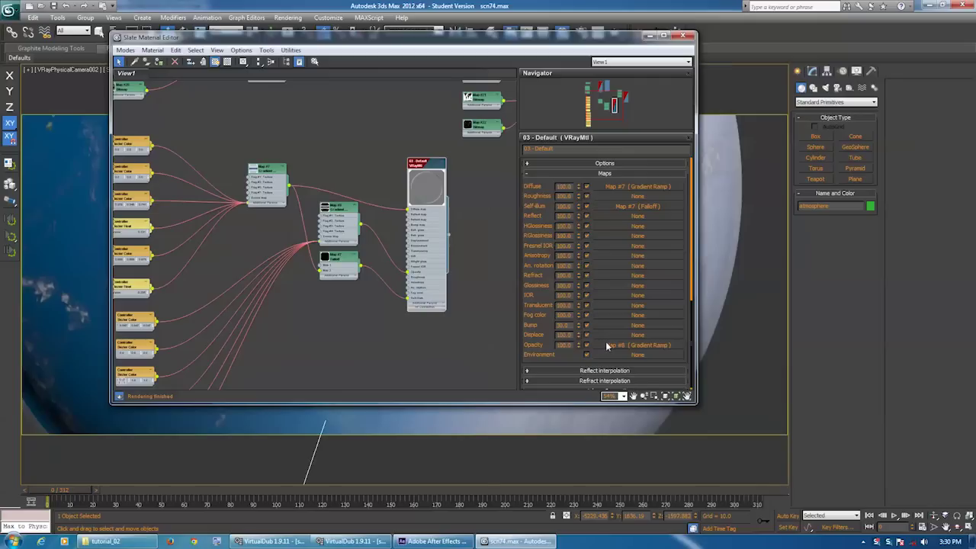
click(636, 345)
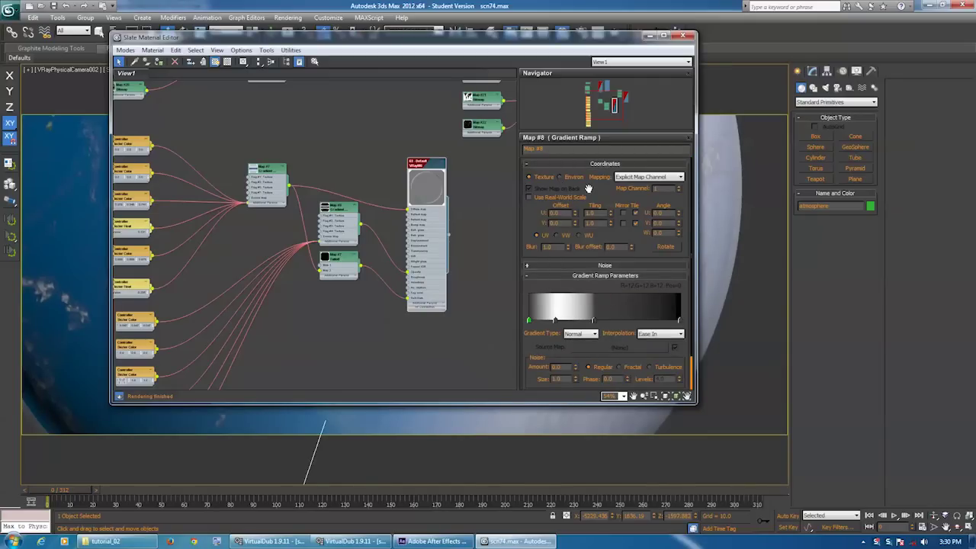
scroll(530, 330, down, 2)
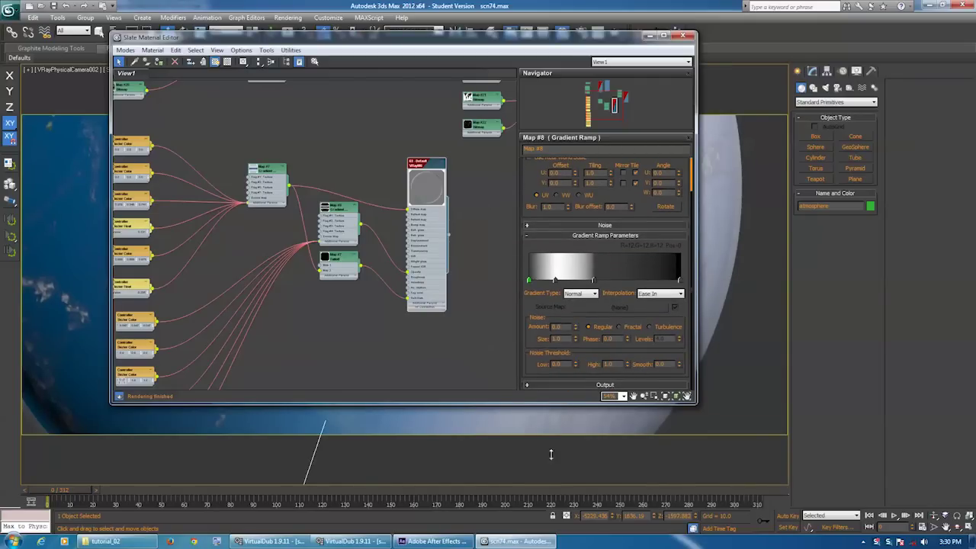
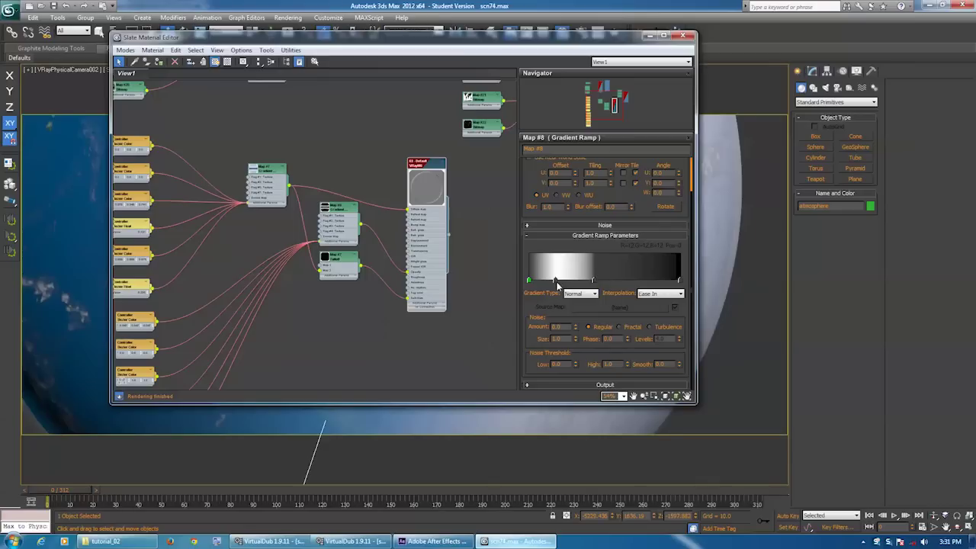
Try widening the white band of the Map #8 opacity gradient by shifting its dark flag toward the black end
scroll(420, 239, up, 6)
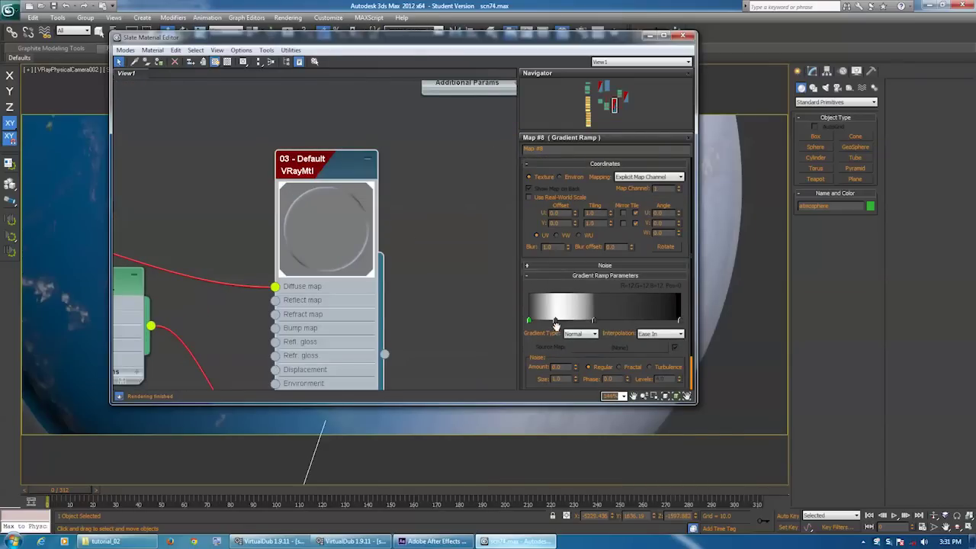
drag(595, 322, 661, 320)
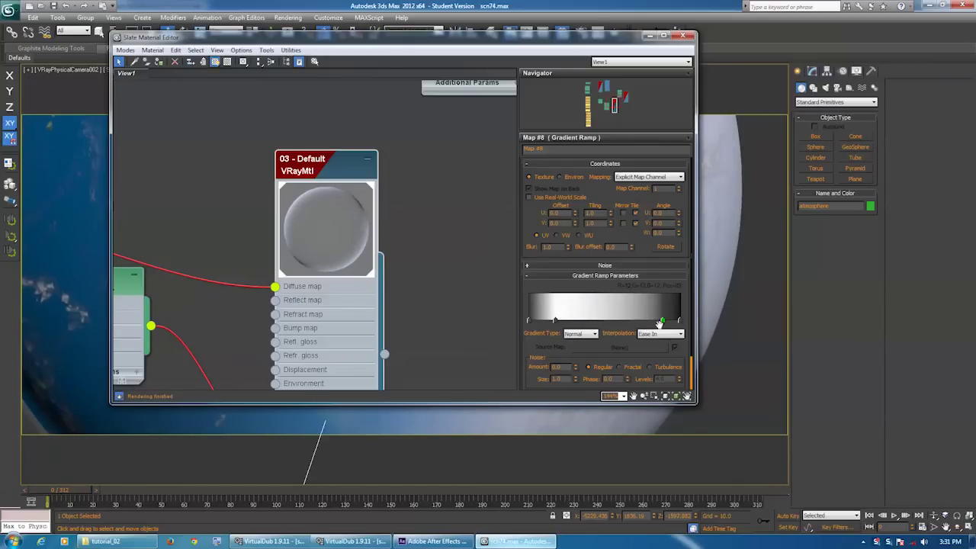
drag(663, 321, 631, 321)
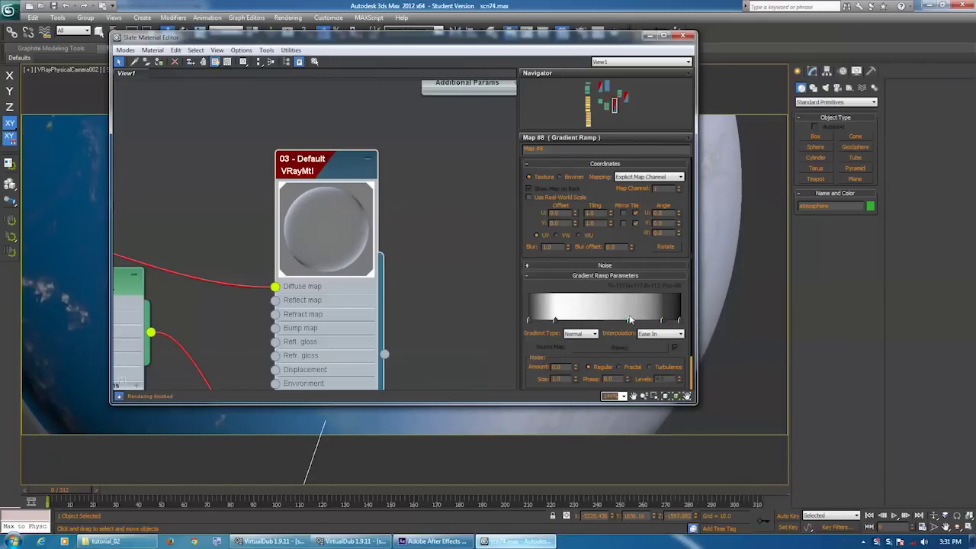
double_click(630, 321)
drag(295, 114, 297, 143)
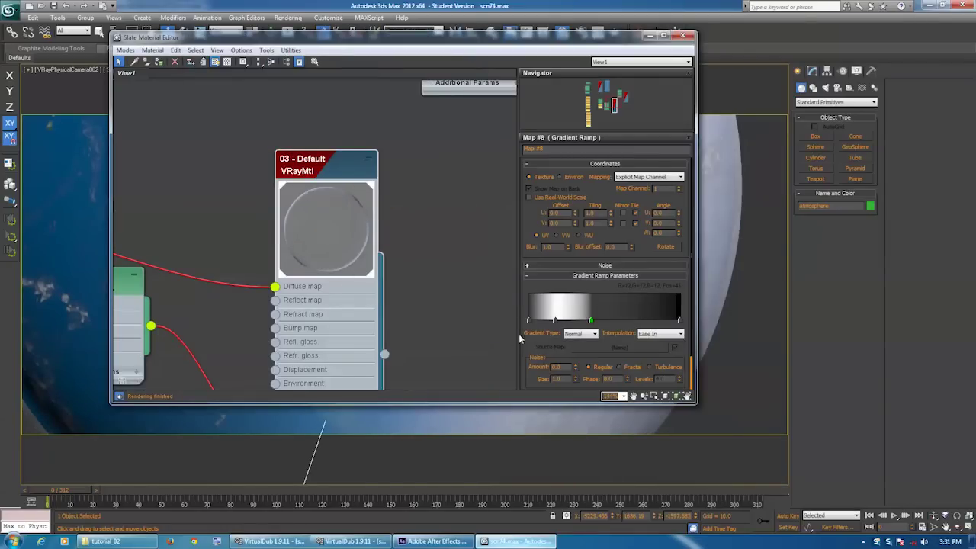
Reopen the 03 - Default VRayMtl parameters and examine its refraction, translucency and self-illumination settings
scroll(460, 286, down, 6)
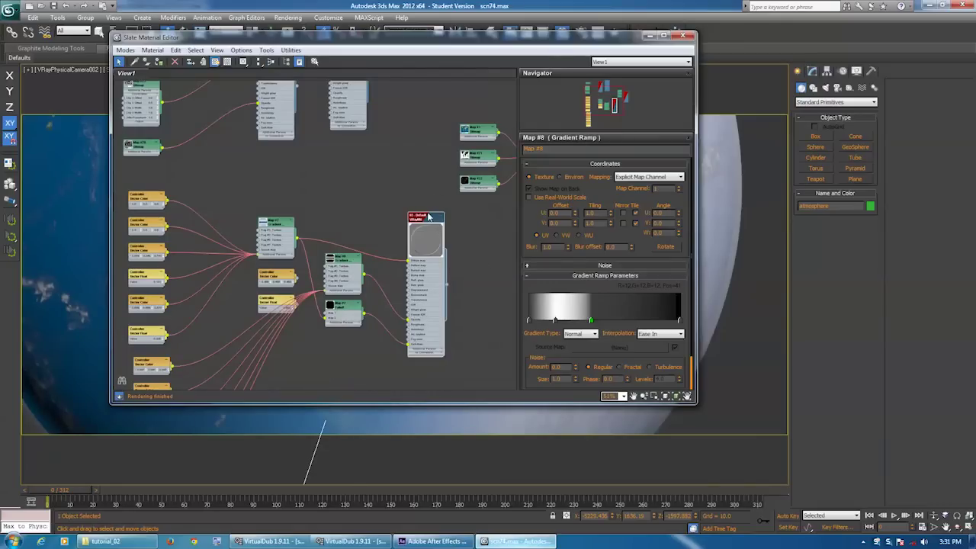
double_click(436, 221)
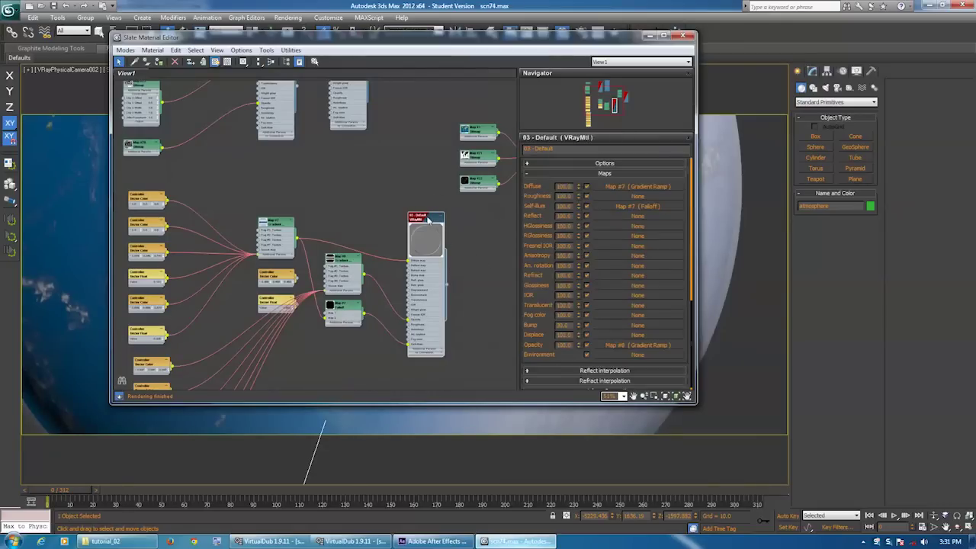
scroll(540, 217, up, 5)
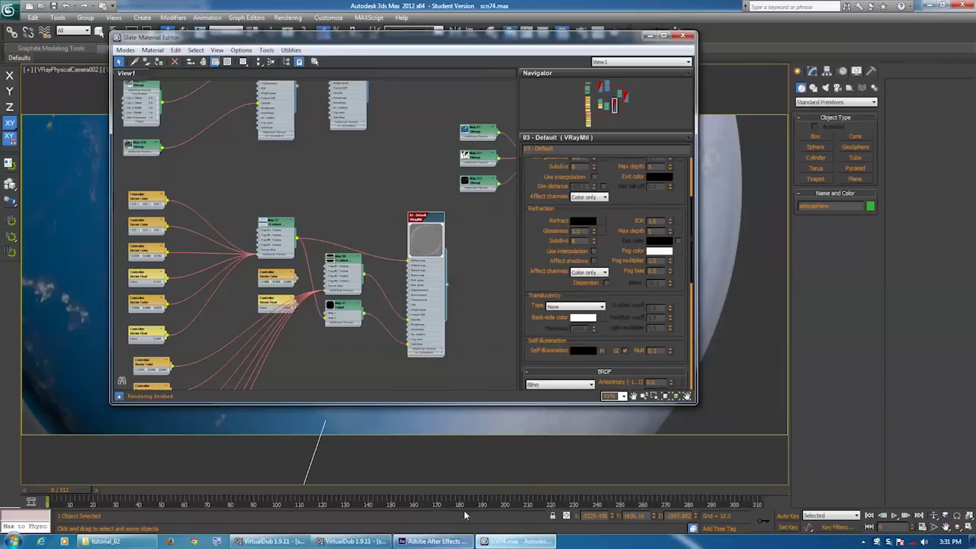
Switch to After Effects to inspect the rendered atmosphere's edge, and return to 3ds Max
click(436, 539)
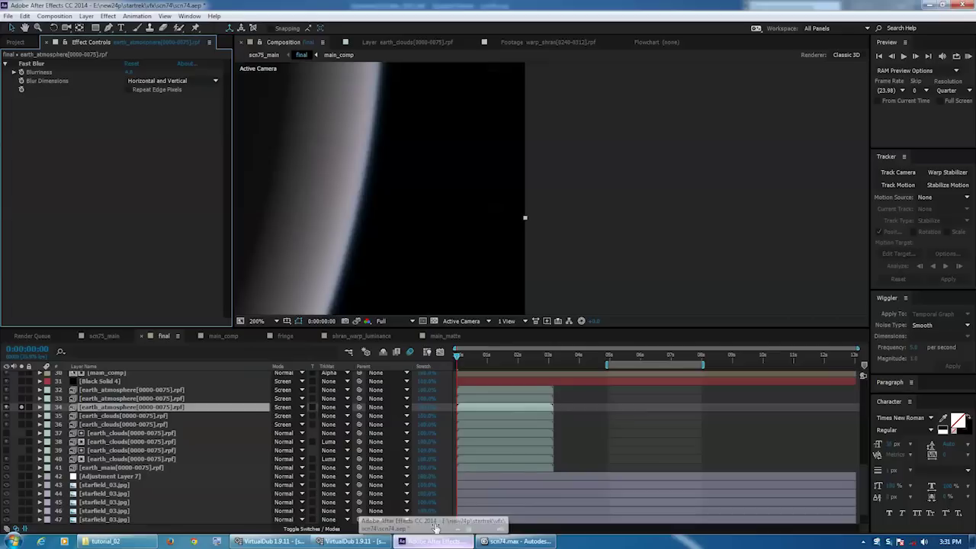
scroll(387, 279, down, 2)
middle_drag(389, 271, 461, 259)
middle_drag(573, 208, 616, 210)
click(516, 541)
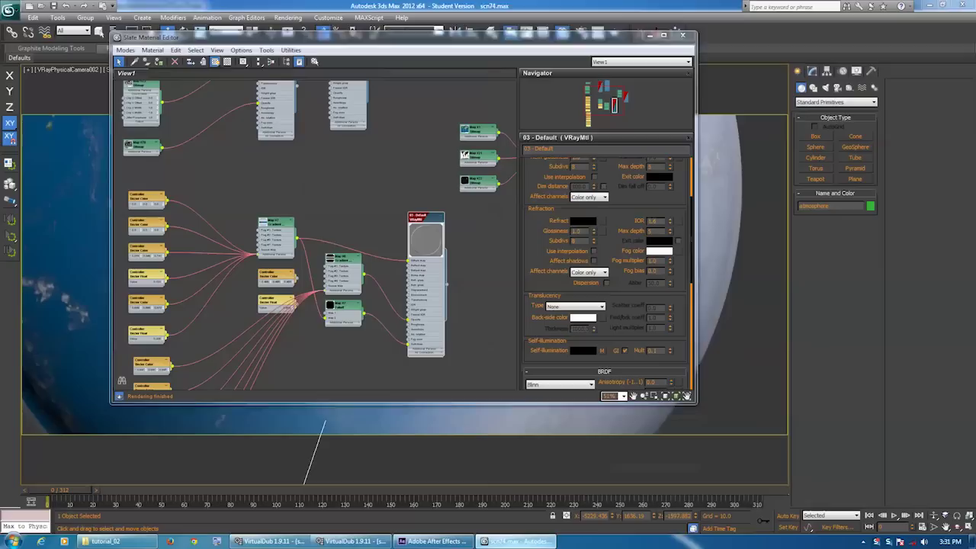
Minimize the Slate Material Editor and select the Direct002 directional light in the Top view with the Move tool active
click(648, 36)
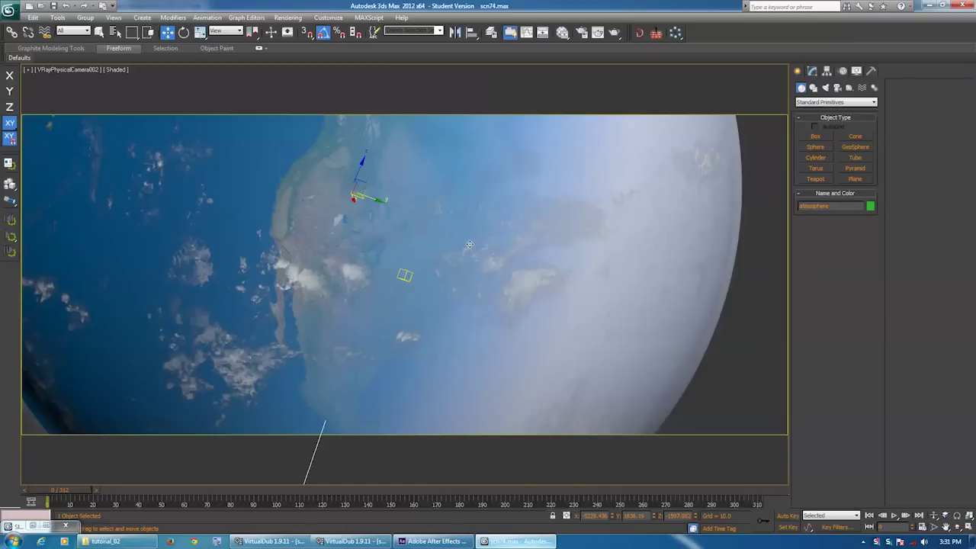
key(t)
key(q)
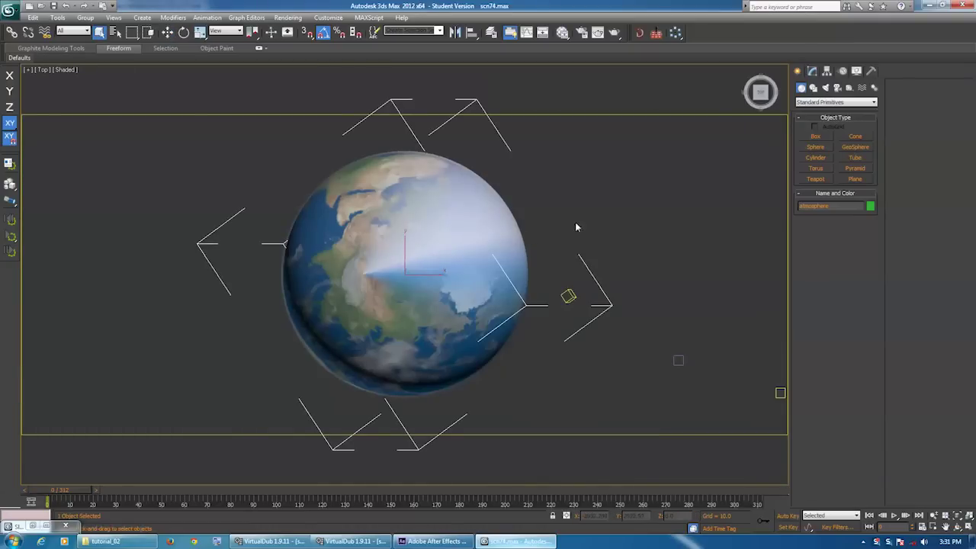
middle_drag(576, 226, 301, 330)
scroll(299, 323, down, 9)
scroll(338, 310, up, 7)
right_click(386, 251)
click(404, 201)
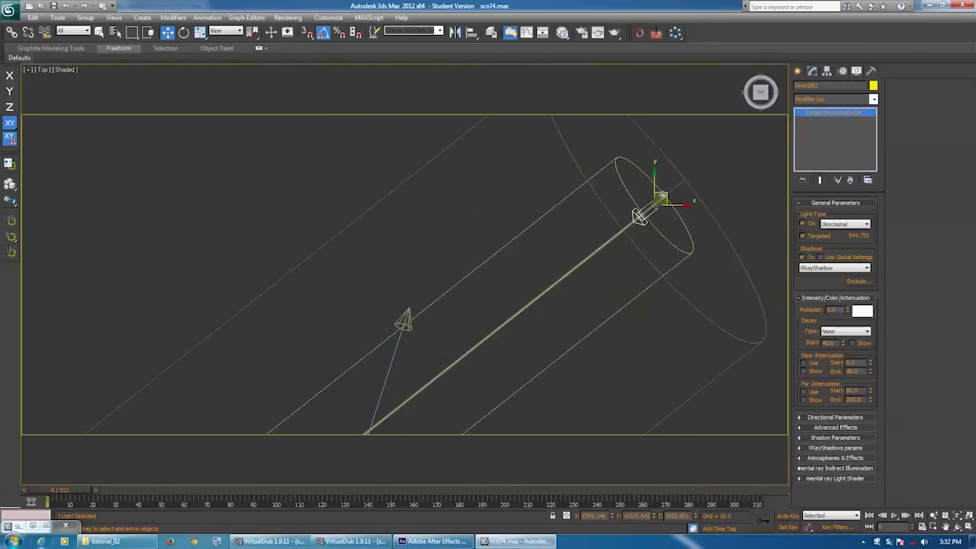
Try moving the Direct002 light slightly farther out in the Top view, and undo the move
drag(641, 211, 706, 255)
key(ctrl+z)
middle_drag(539, 289, 643, 188)
scroll(642, 191, down, 5)
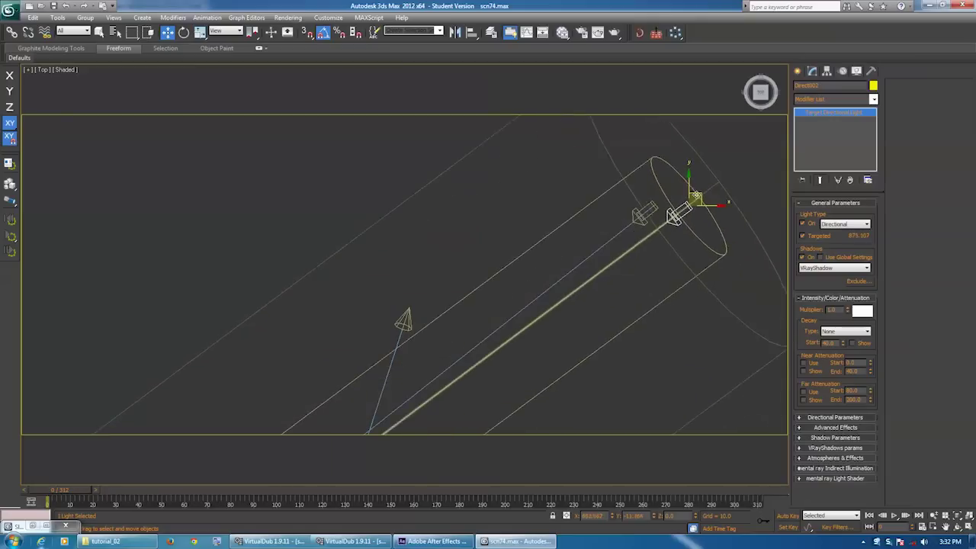
Move the Direct002 light inward in the Top view so it lines up with the other directional light
drag(696, 196, 660, 199)
middle_drag(534, 292, 634, 204)
scroll(639, 212, down, 4)
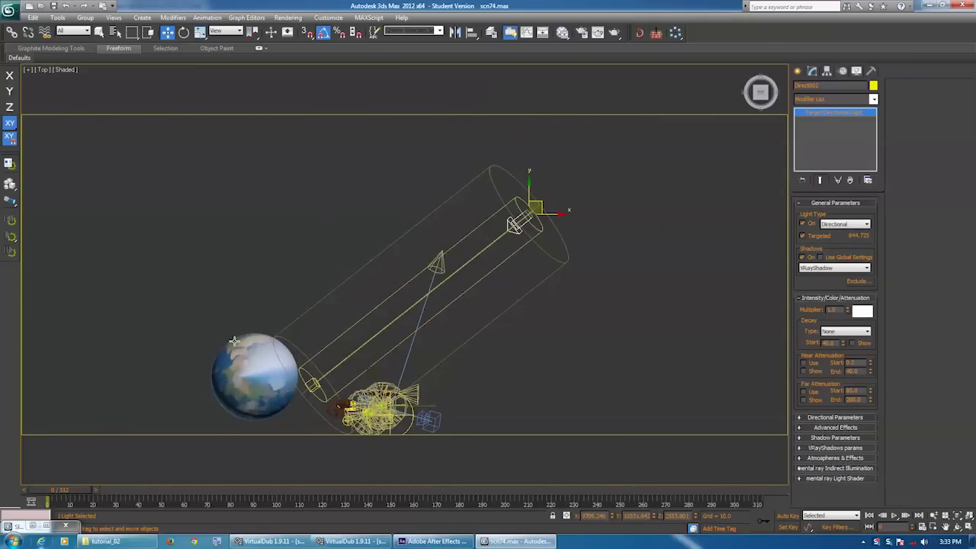
scroll(359, 263, up, 5)
middle_drag(361, 280, 138, 331)
middle_drag(495, 262, 432, 322)
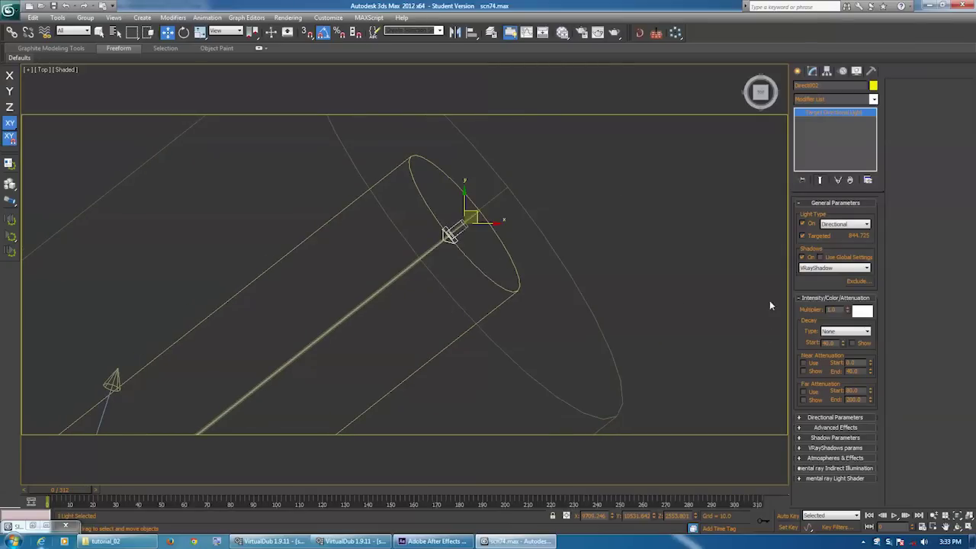
Examine the atmosphere entry in the Direct002 light's shadow-casting exclusion list, and leave the list without changes
click(870, 281)
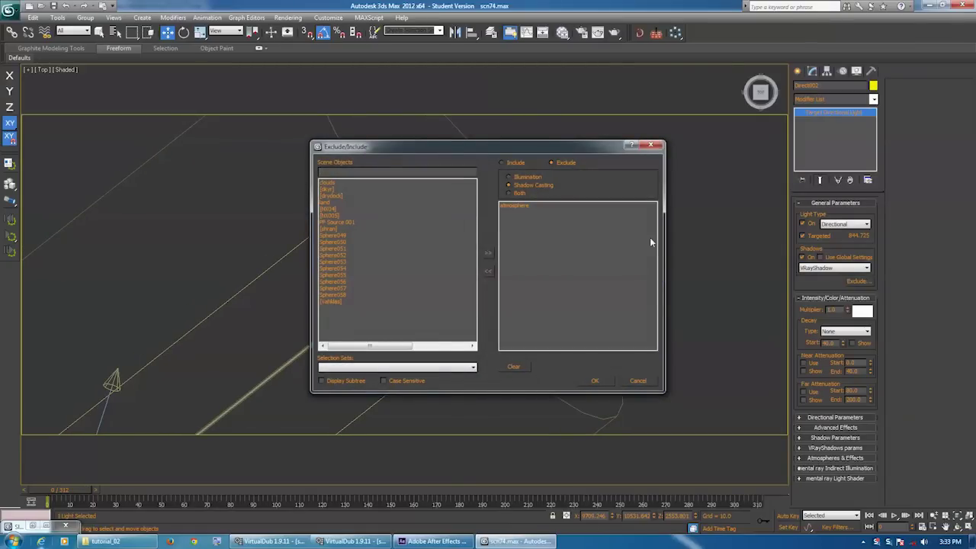
click(516, 206)
click(651, 383)
Select the atmosphere sphere around the planet in the Top view for inspection, and switch to the plain selection tool
middle_drag(466, 287, 697, 206)
scroll(506, 289, down, 4)
middle_drag(562, 235, 750, 94)
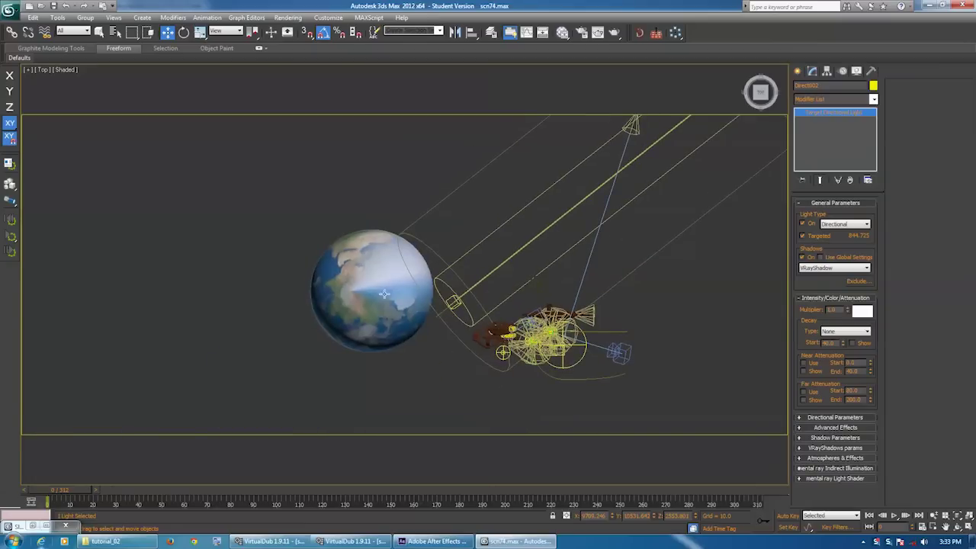
click(357, 265)
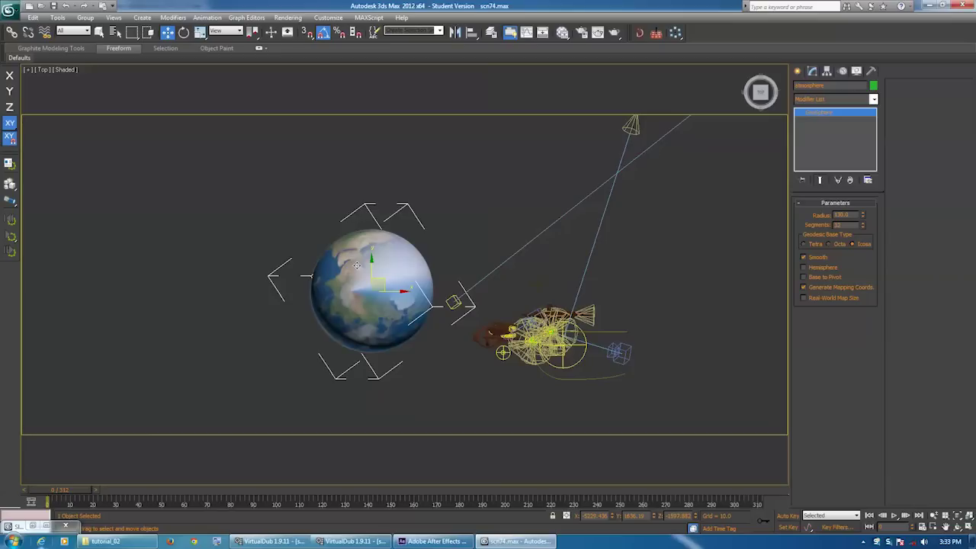
scroll(425, 274, up, 4)
middle_drag(426, 273, 356, 245)
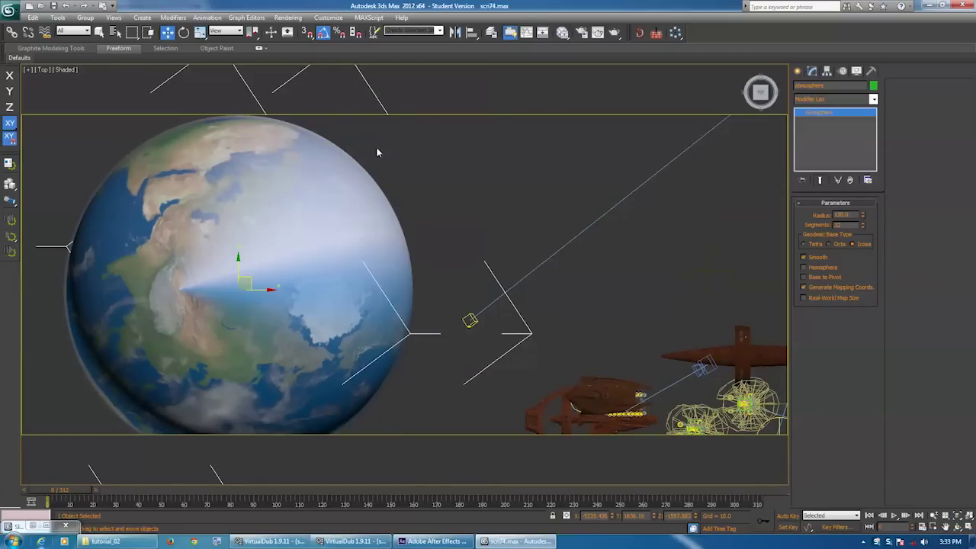
key(q)
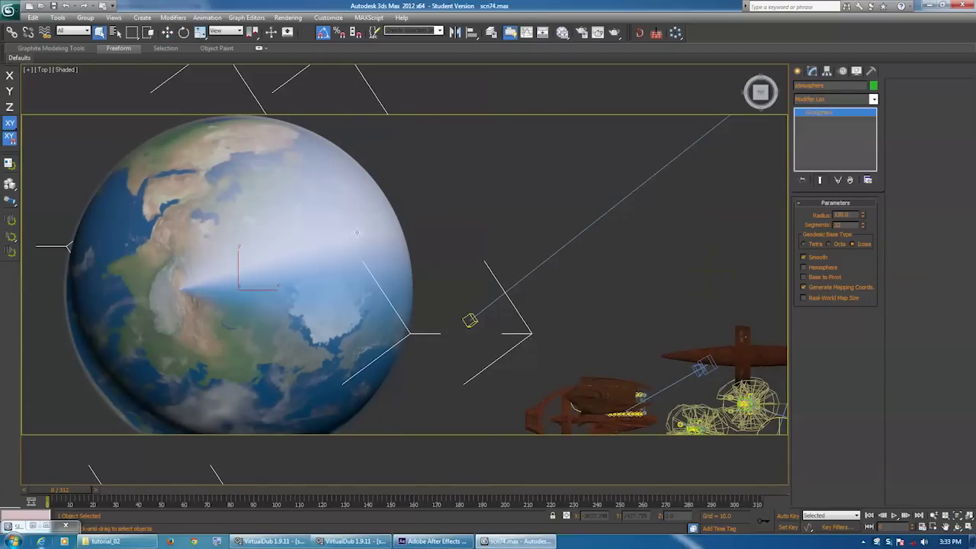
right_click(376, 299)
click(408, 258)
Select the overlapping Direct001 directional light in the Top view and open its Exclude/Include list
mouse_move(407, 318)
alt+middle_down()
mouse_move(396, 297)
mouse_move(331, 281)
mouse_move(440, 247)
mouse_move(390, 249)
alt+middle_up()
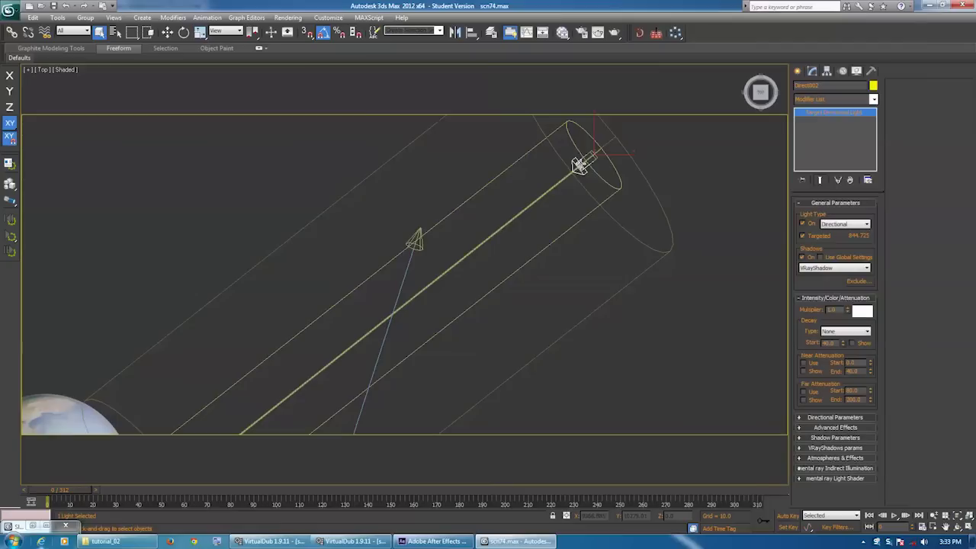
click(580, 164)
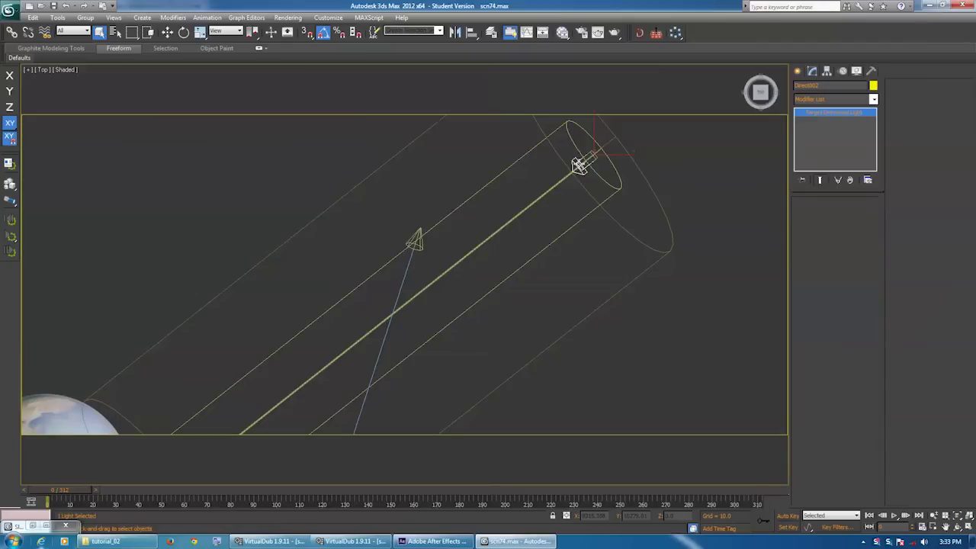
middle_drag(653, 236, 633, 241)
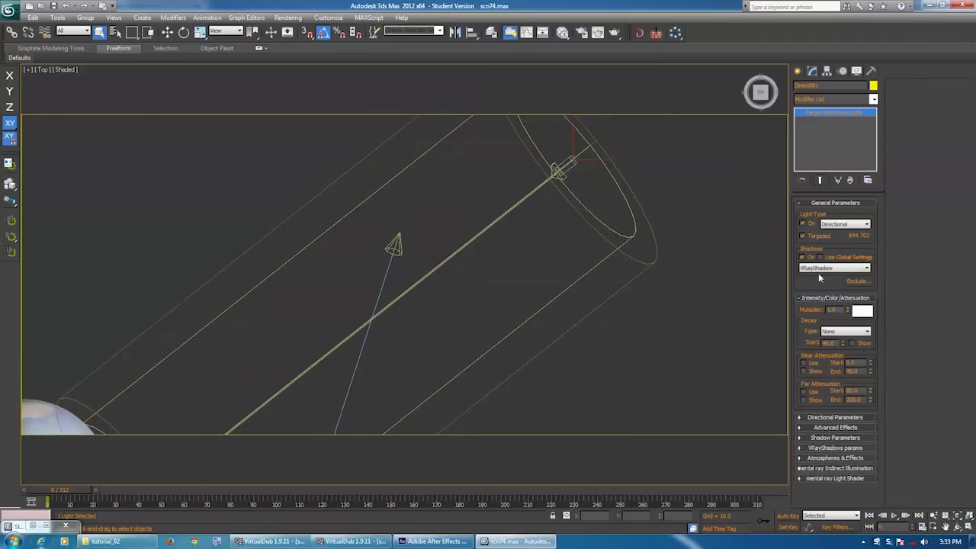
click(859, 281)
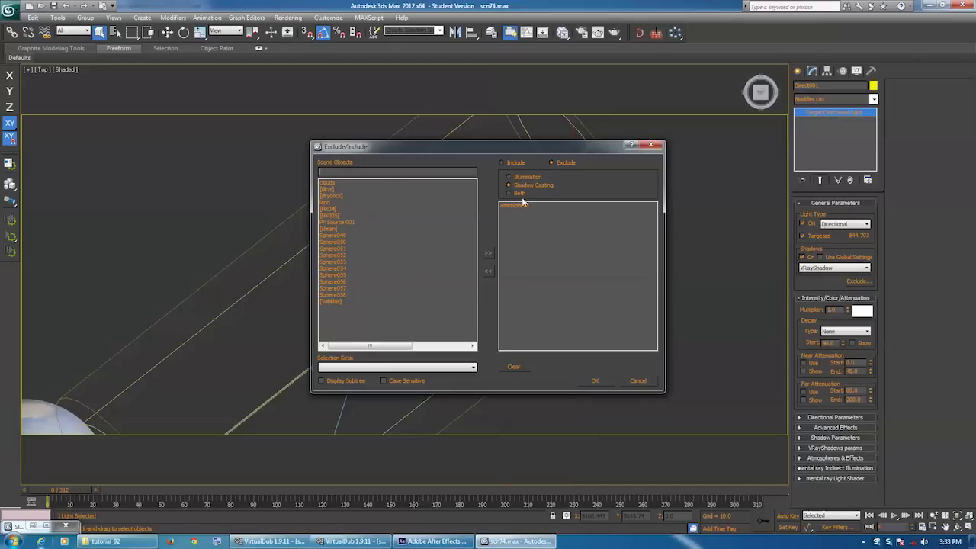
Close the Exclude/Include dialog without changes and examine the Advanced Effects settings of the directional light Direct002
click(638, 381)
click(859, 424)
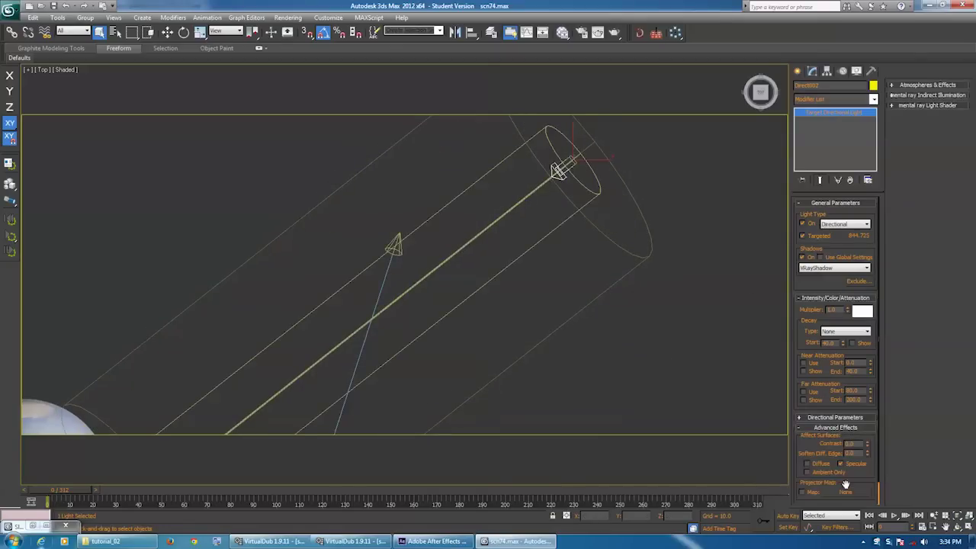
middle_drag(572, 214, 500, 271)
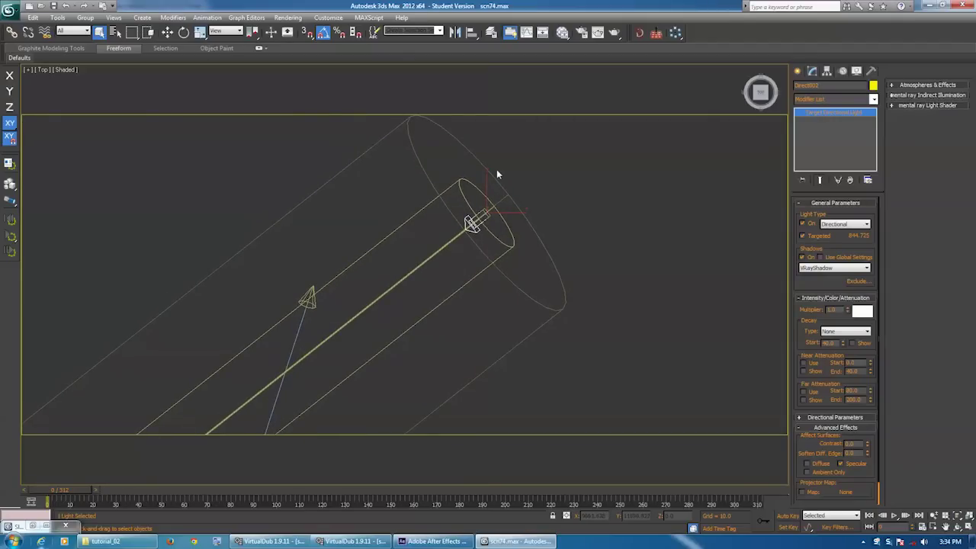
scroll(480, 176, up, 2)
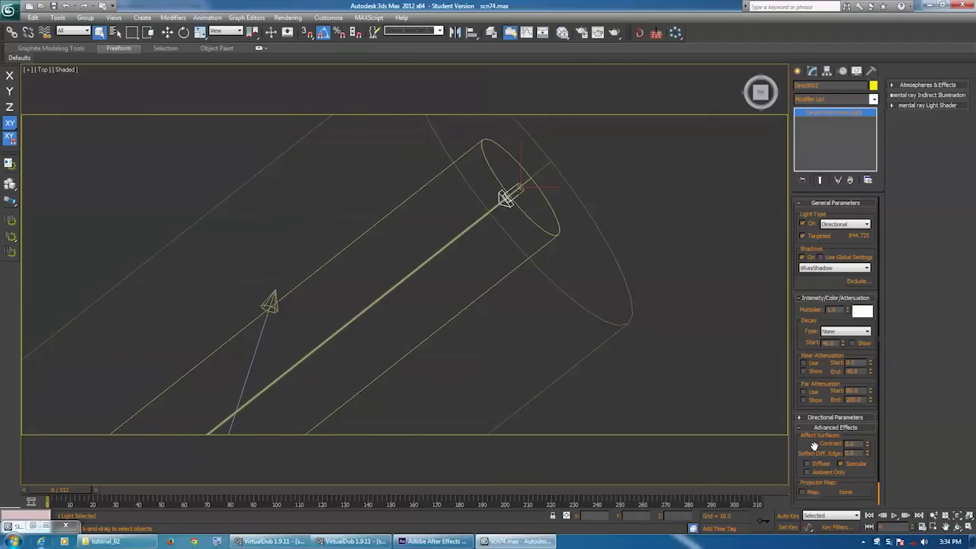
drag(814, 446, 802, 408)
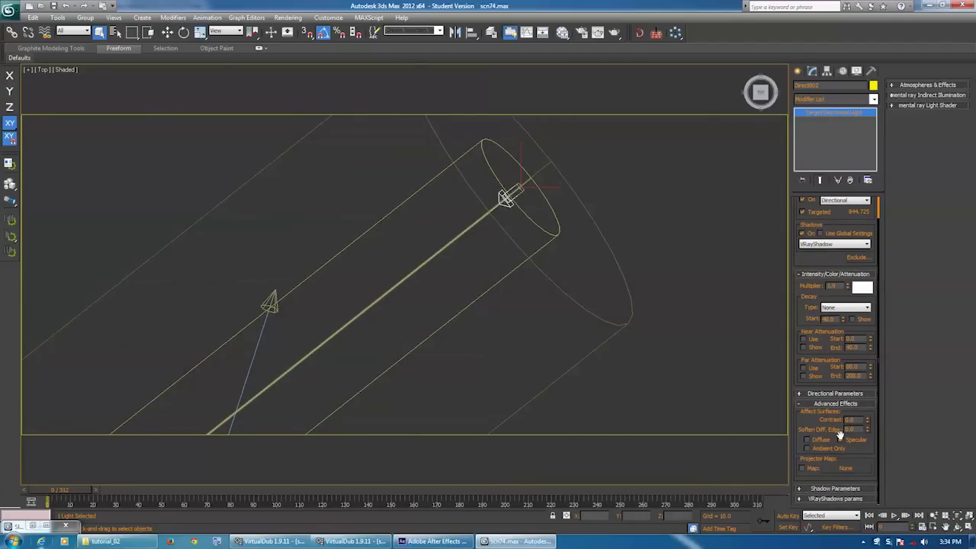
middle_drag(472, 346, 562, 299)
scroll(566, 303, down, 2)
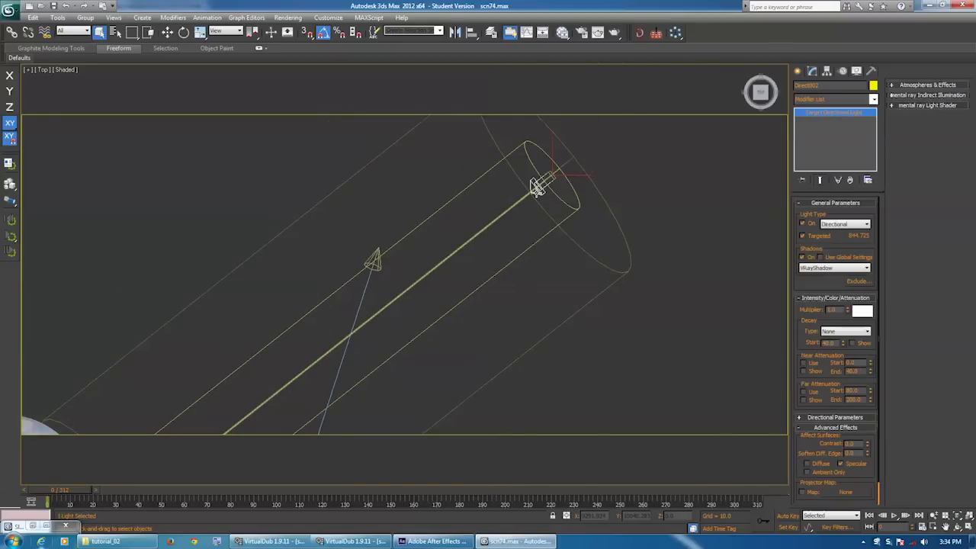
Select Direct001 and Direct002 in turn to compare their Advanced Effects settings and coverage of Earth, and clear the selection
click(537, 187)
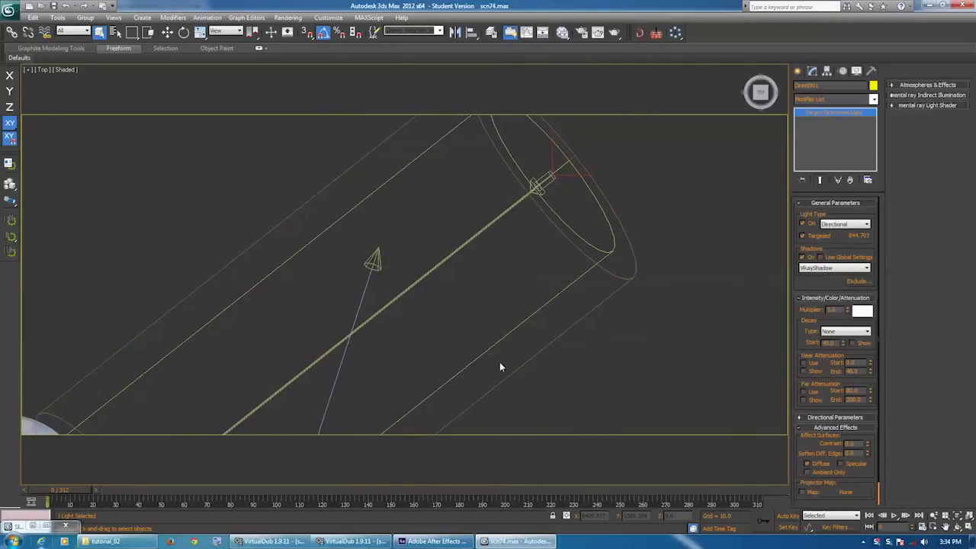
scroll(500, 361, down, 5)
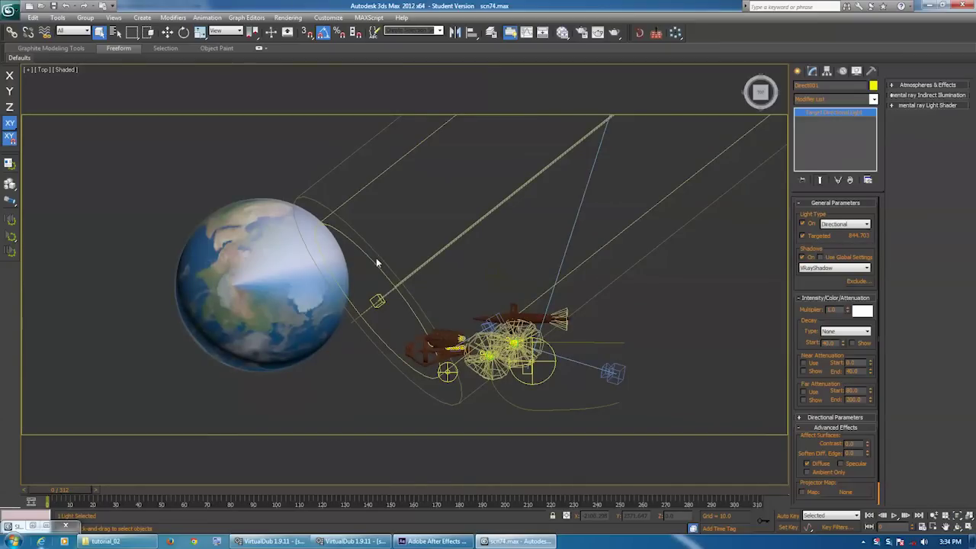
middle_drag(436, 247, 239, 298)
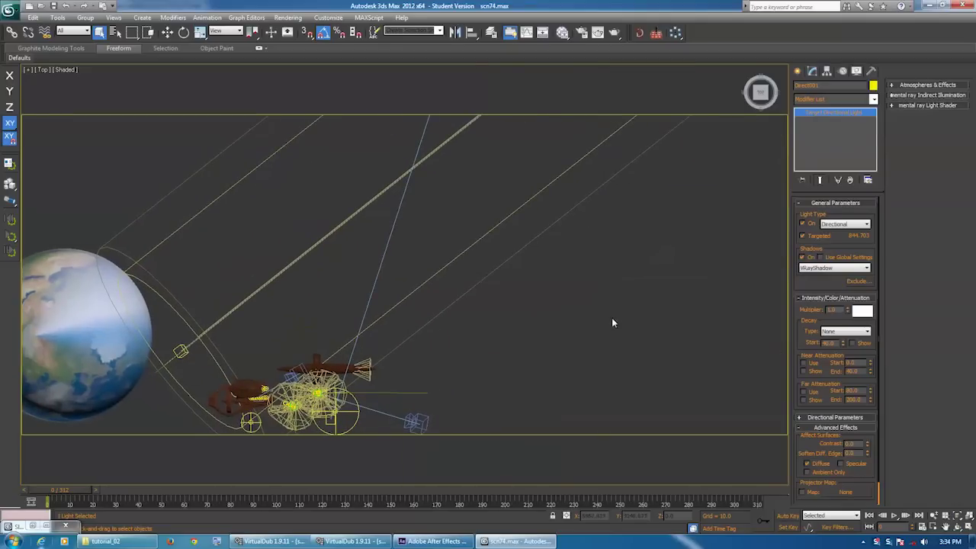
scroll(611, 320, up, 5)
click(447, 150)
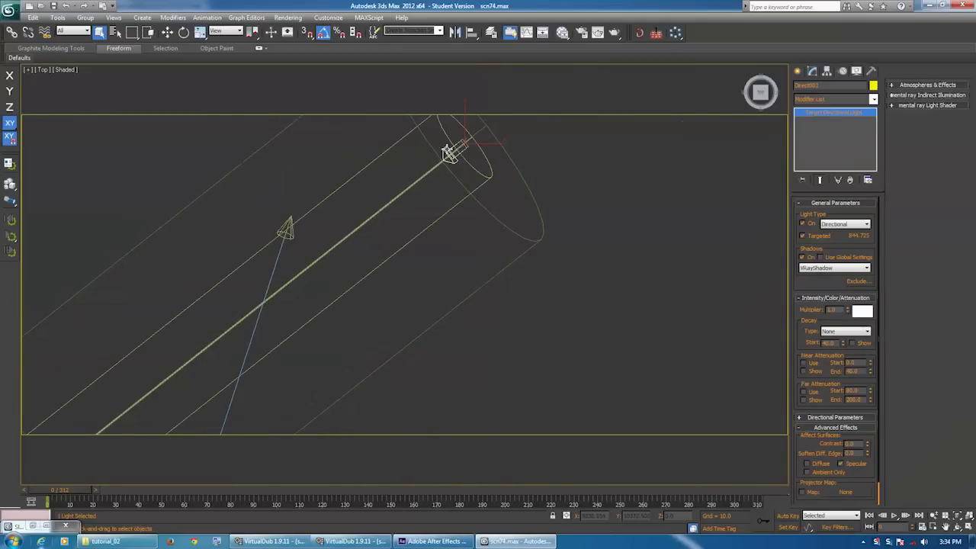
scroll(822, 434, down, 2)
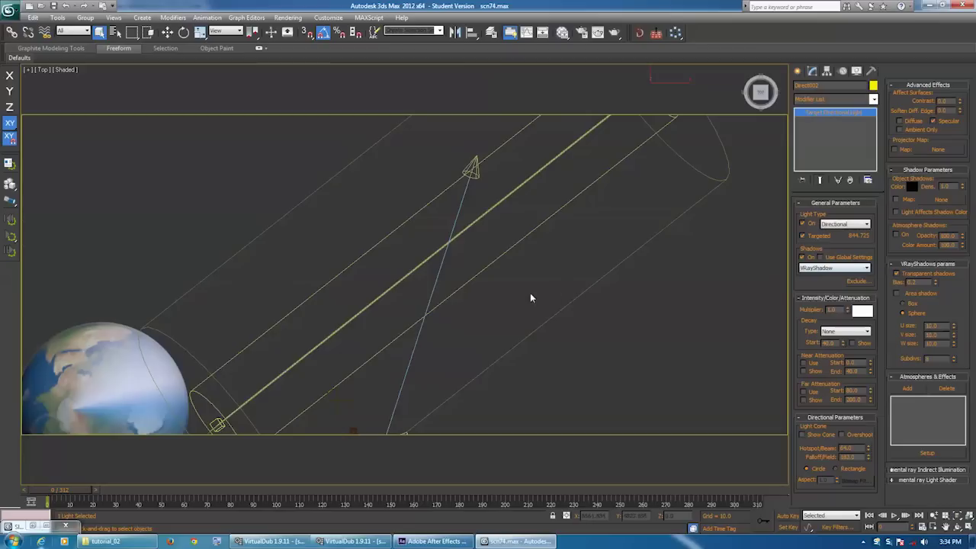
middle_drag(530, 293, 632, 216)
click(710, 364)
click(709, 364)
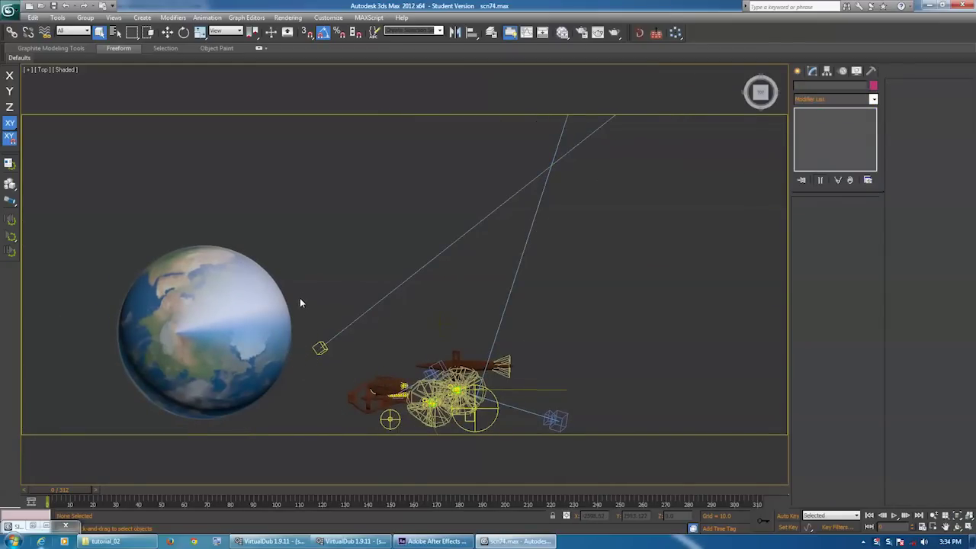
Switch to After Effects, solo the earth_main layer instead of the earth_atmosphere layer, and select it
click(433, 541)
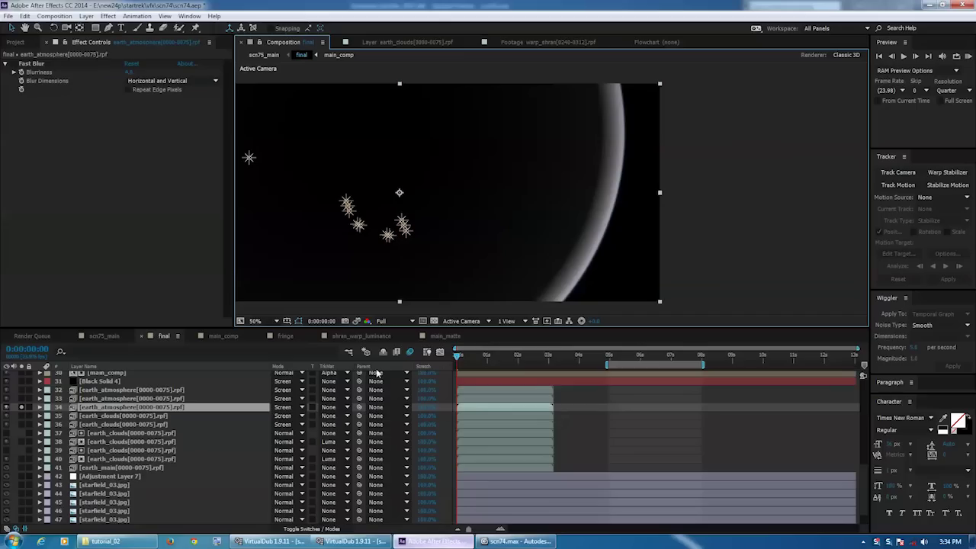
middle_drag(388, 208, 472, 215)
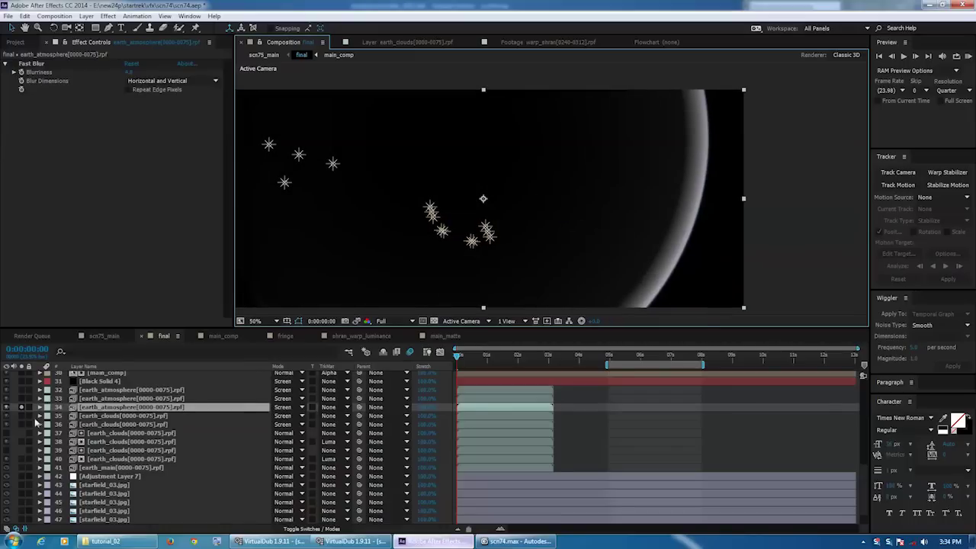
click(7, 467)
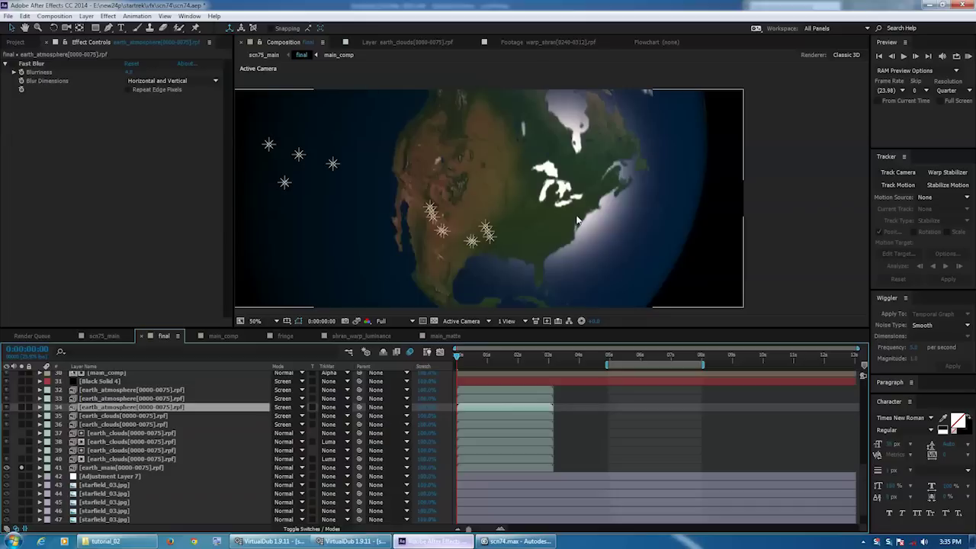
click(79, 467)
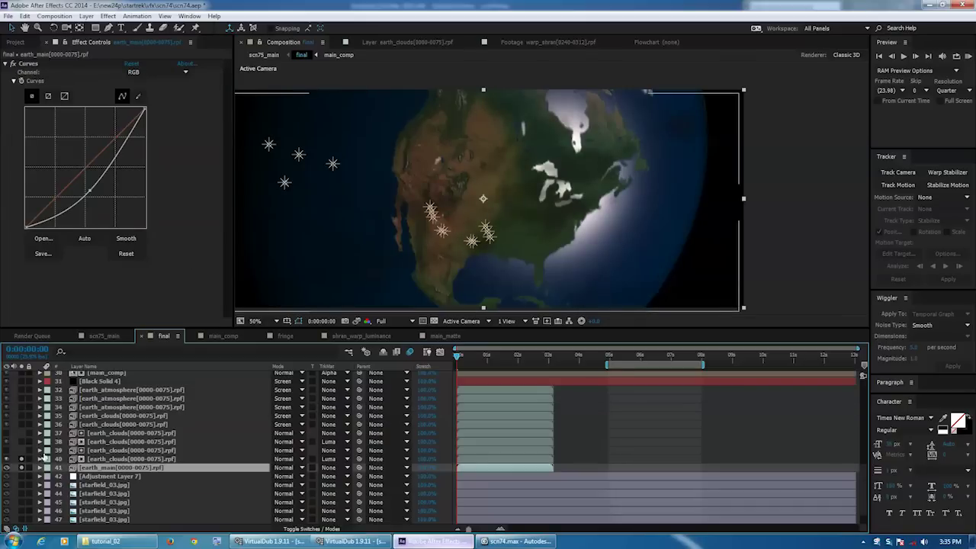
Solo the earth_clouds layers and the three earth_atmosphere layers along with earth_main to build up the Earth composite
click(22, 442)
click(21, 425)
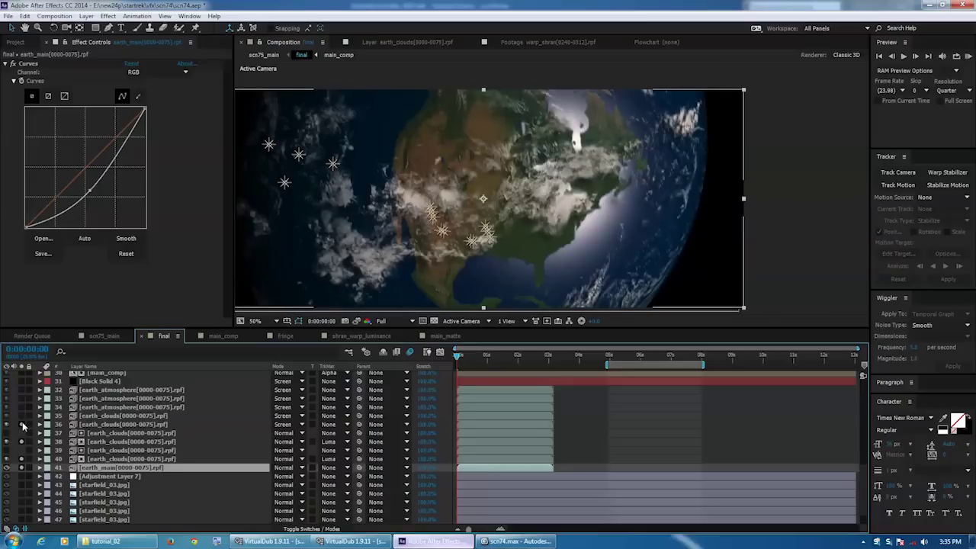
click(22, 417)
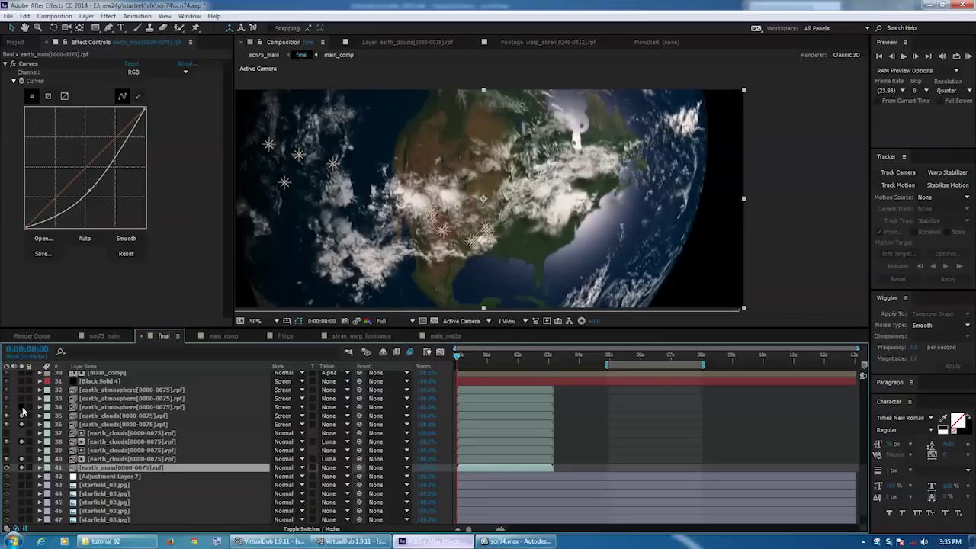
click(22, 408)
click(22, 390)
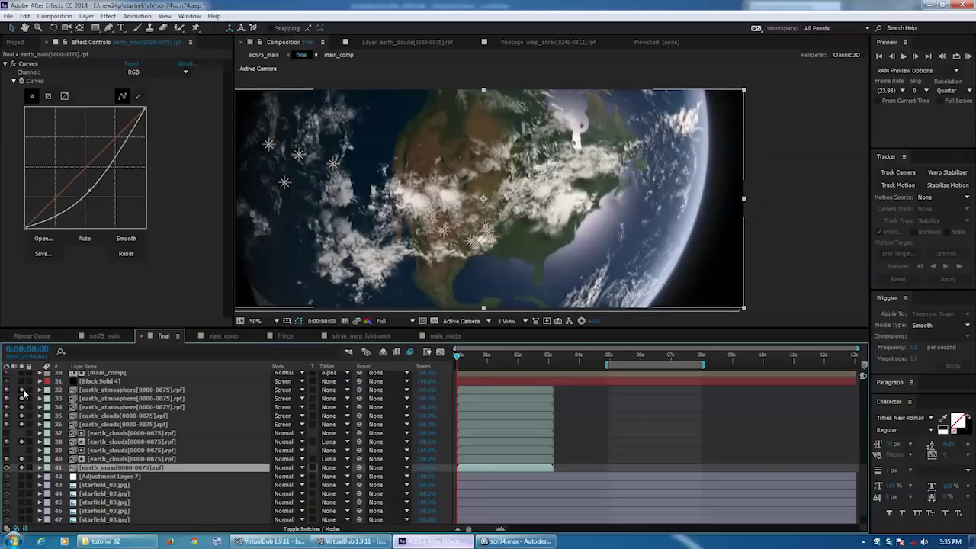
Switch to 3ds Max and frame Earth, the ships and all their lights in the Top view
click(516, 541)
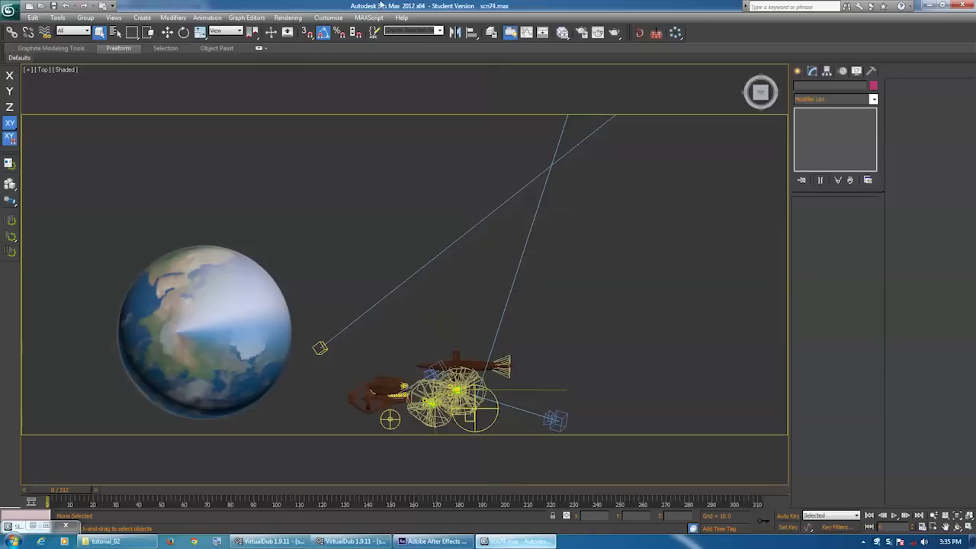
middle_drag(271, 340, 381, 323)
middle_drag(501, 172, 457, 155)
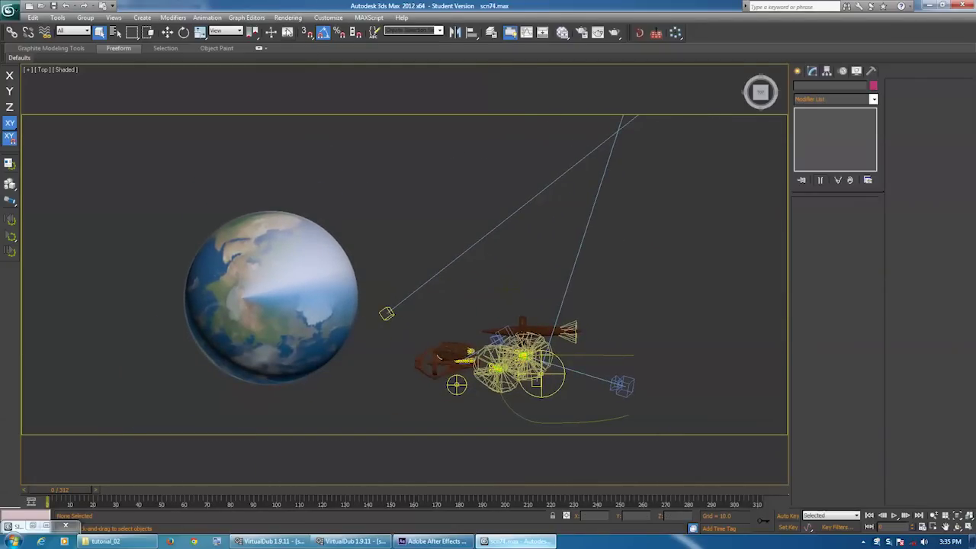
click(288, 17)
click(618, 310)
click(290, 18)
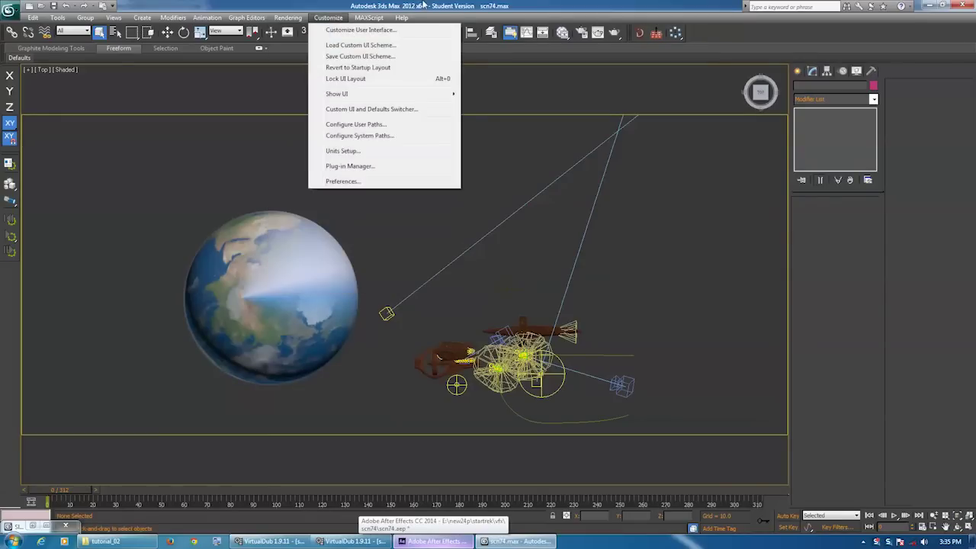
click(630, 328)
middle_drag(630, 328, 542, 420)
scroll(582, 140, down, 3)
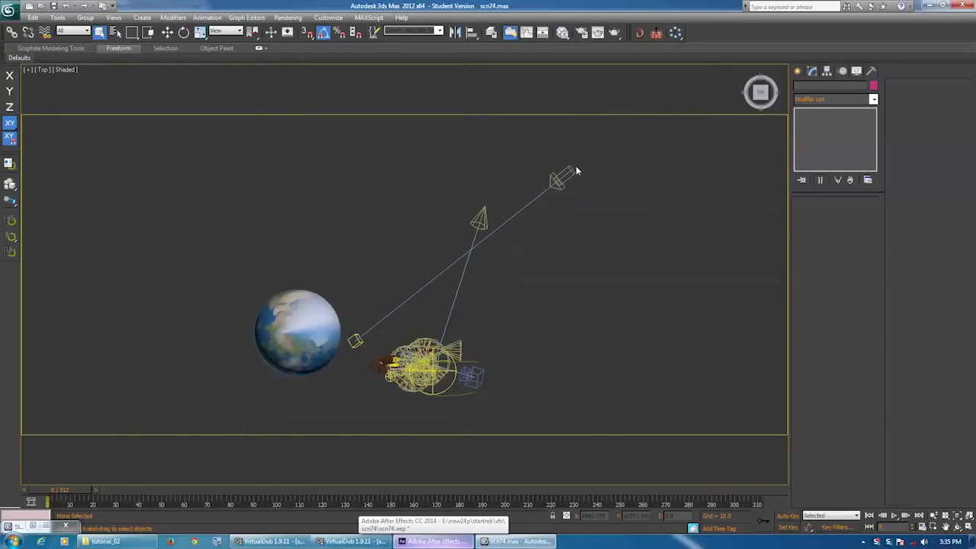
Open Render Setup, examine the V-Ray Global switches, and close the window
click(289, 19)
click(296, 43)
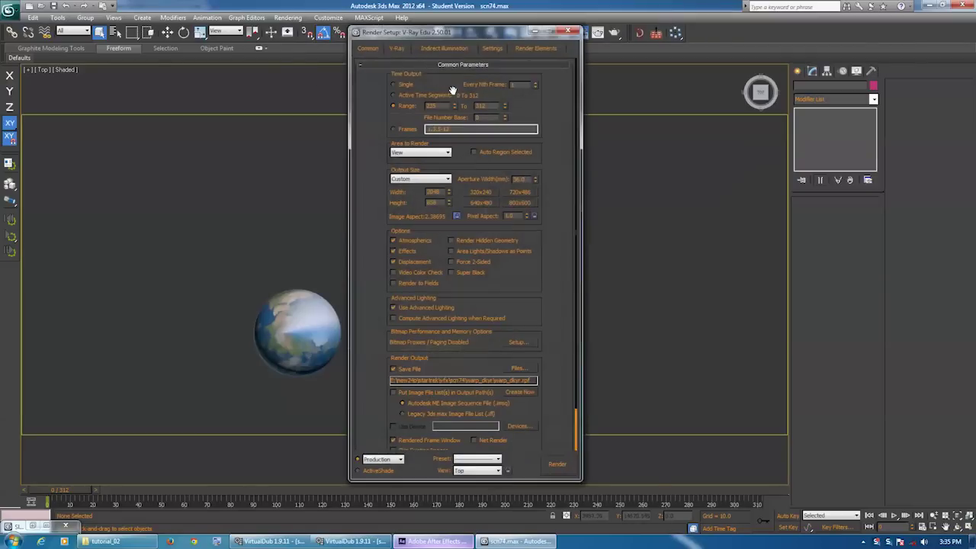
click(396, 47)
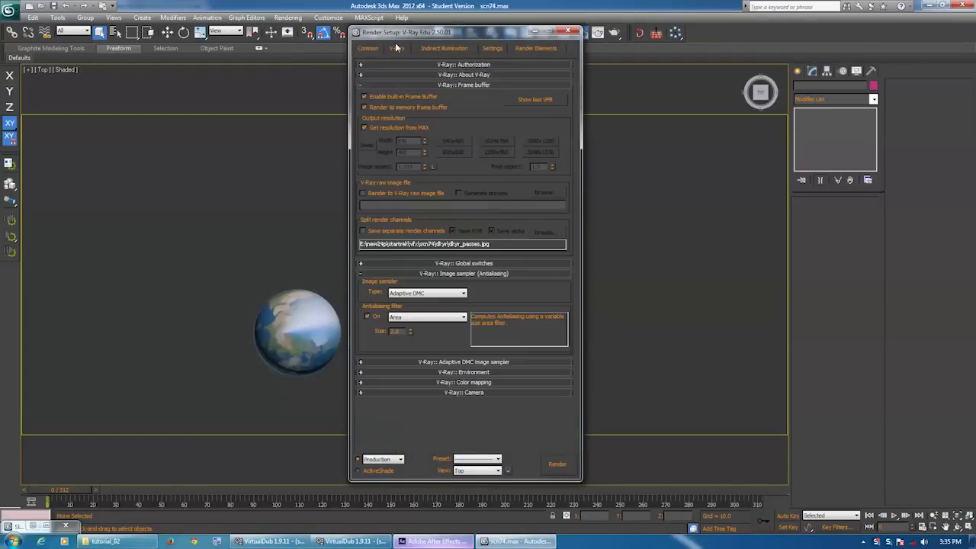
click(469, 85)
click(474, 95)
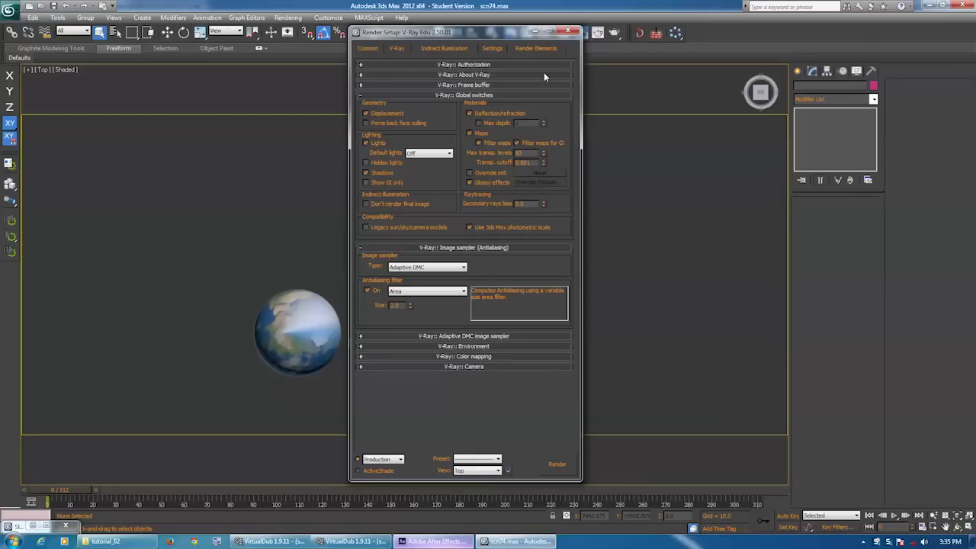
click(570, 32)
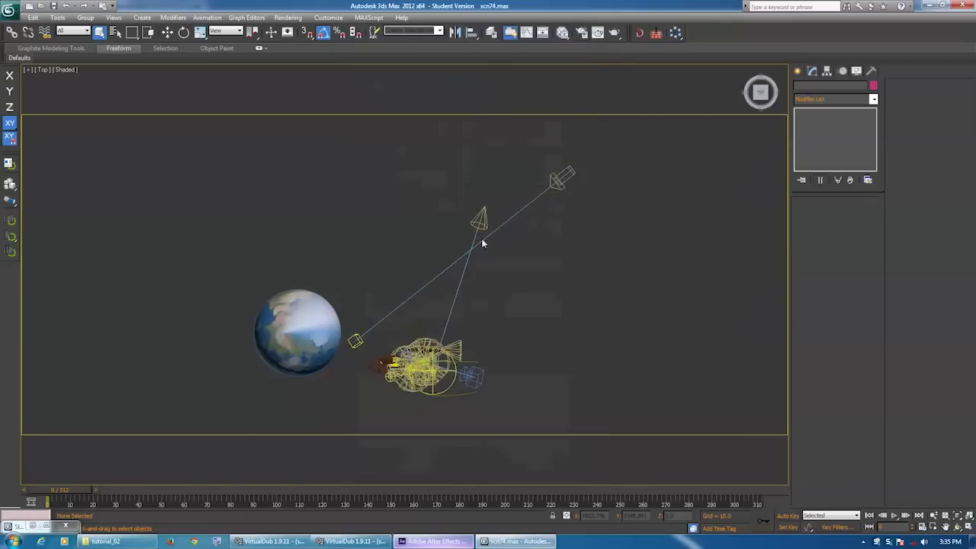
Select both directional lights together with Earth, its surrounding objects and the light targets
drag(589, 221, 550, 168)
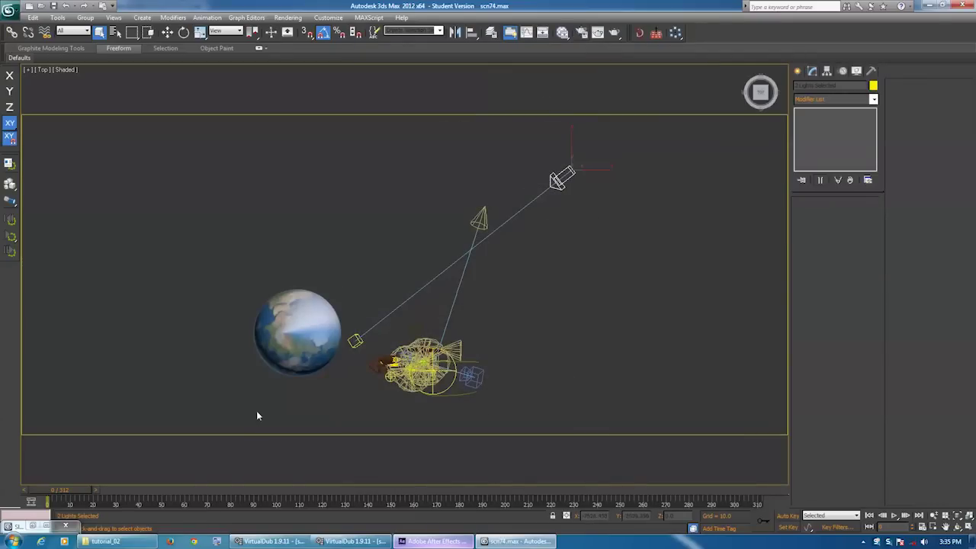
drag(354, 263, 264, 343)
Try hiding everything except the selected directional lights and Earth objects, and undo it
right_click(204, 336)
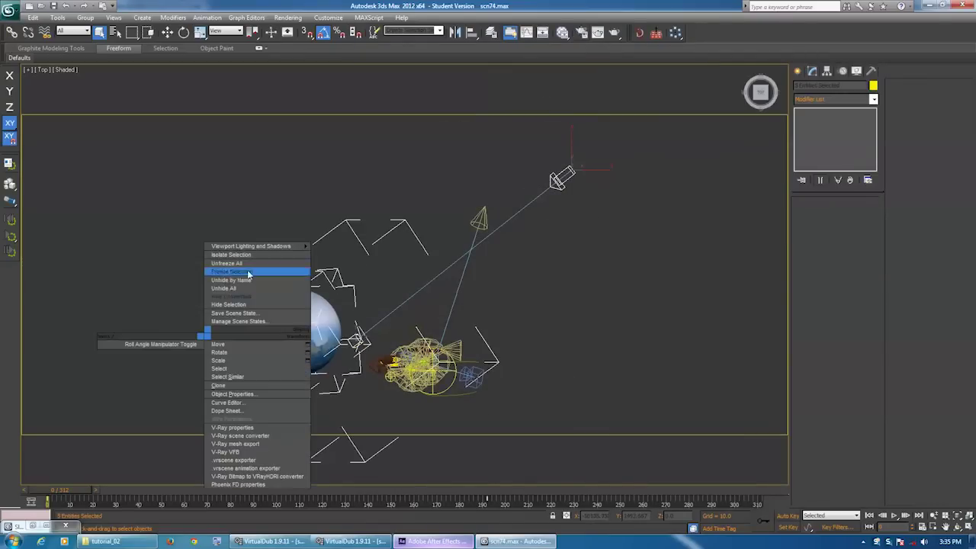
click(257, 299)
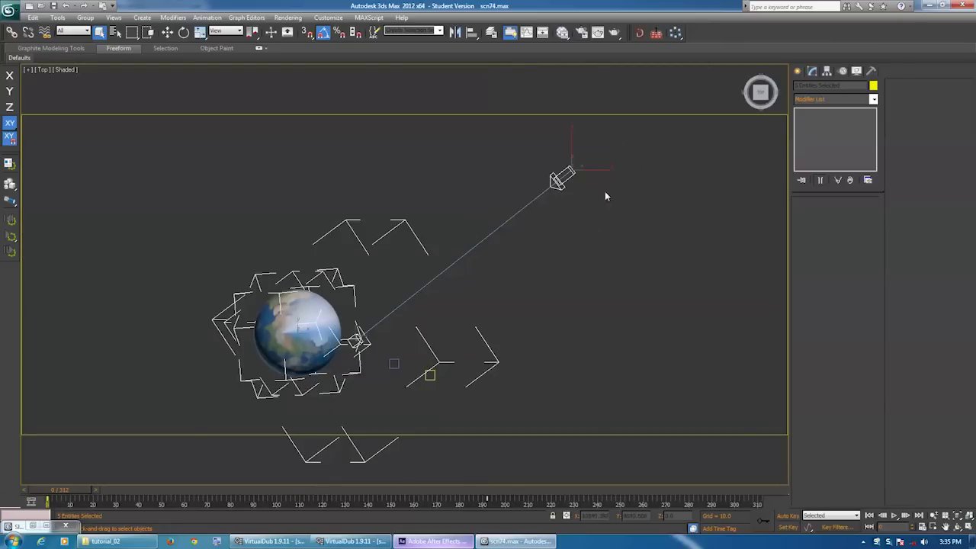
click(546, 192)
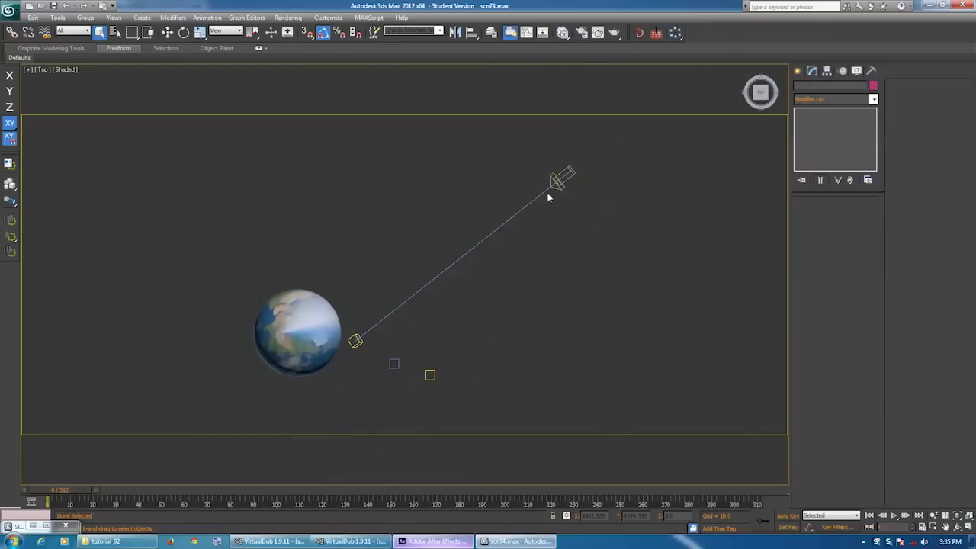
key(ctrl+z)
Hide the selected directional lights and Earth objects, leaving the ships and their spotlight
middle_drag(432, 366, 492, 213)
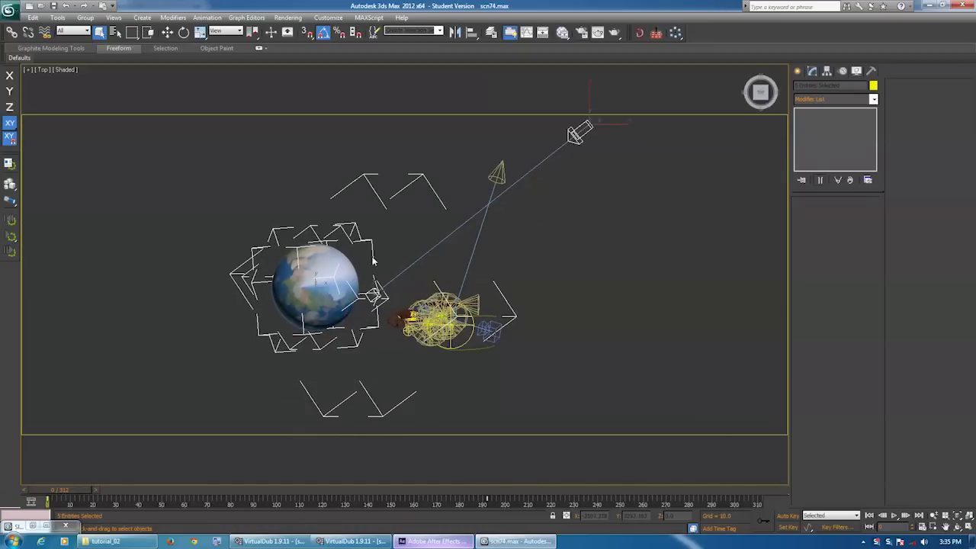
right_click(310, 181)
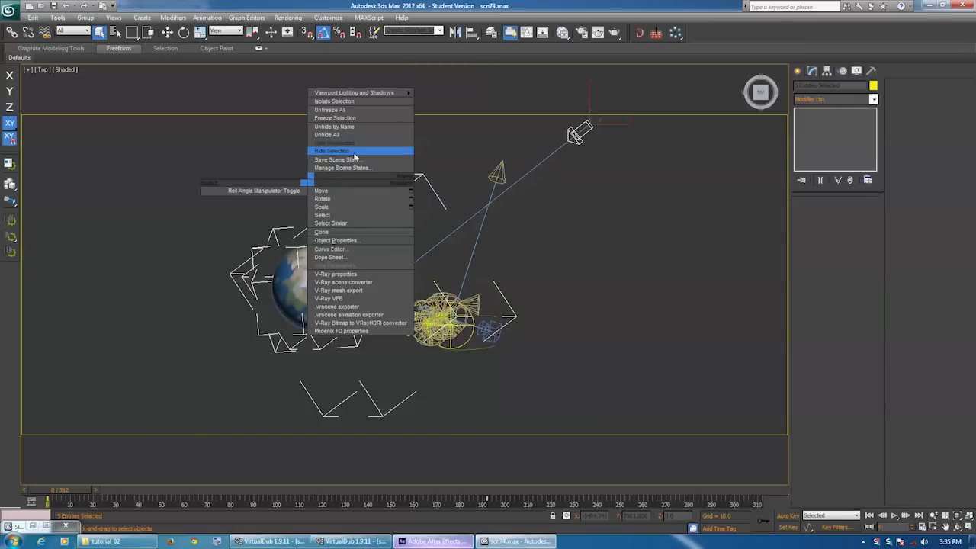
click(354, 158)
Select the target spotlight aimed at the ships and examine its position and cone coverage
click(496, 171)
scroll(485, 233, up, 6)
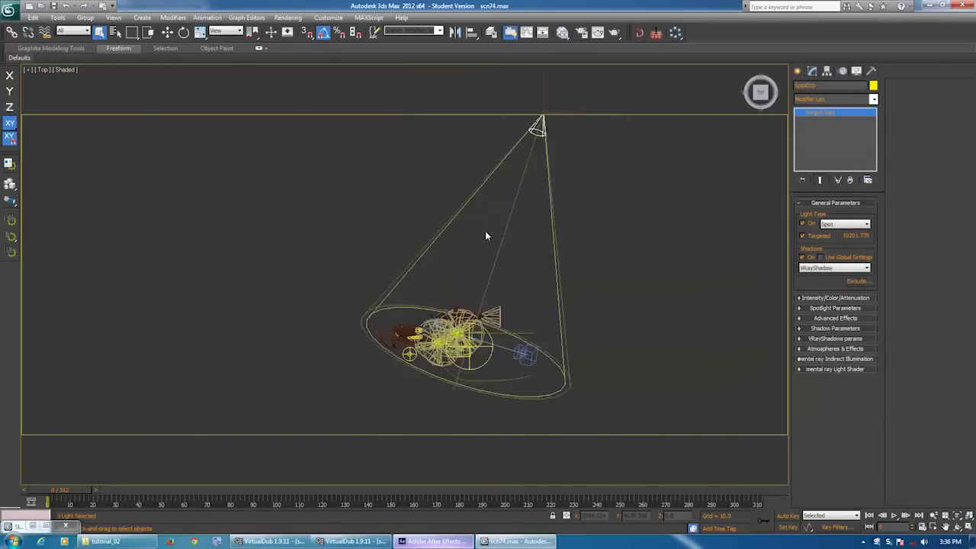
scroll(350, 403, down, 5)
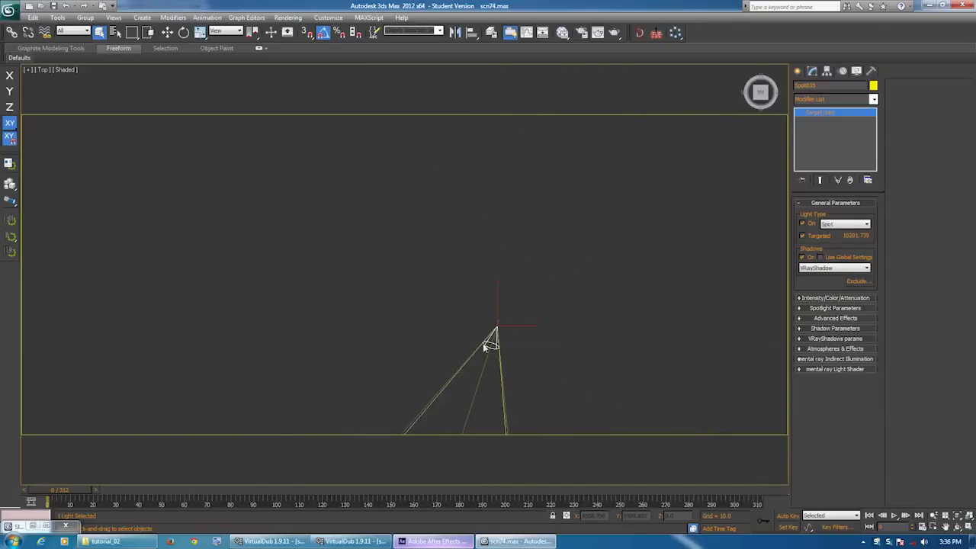
middle_drag(503, 436, 524, 51)
scroll(543, 297, down, 3)
scroll(402, 347, up, 2)
scroll(404, 271, down, 2)
middle_drag(473, 257, 487, 231)
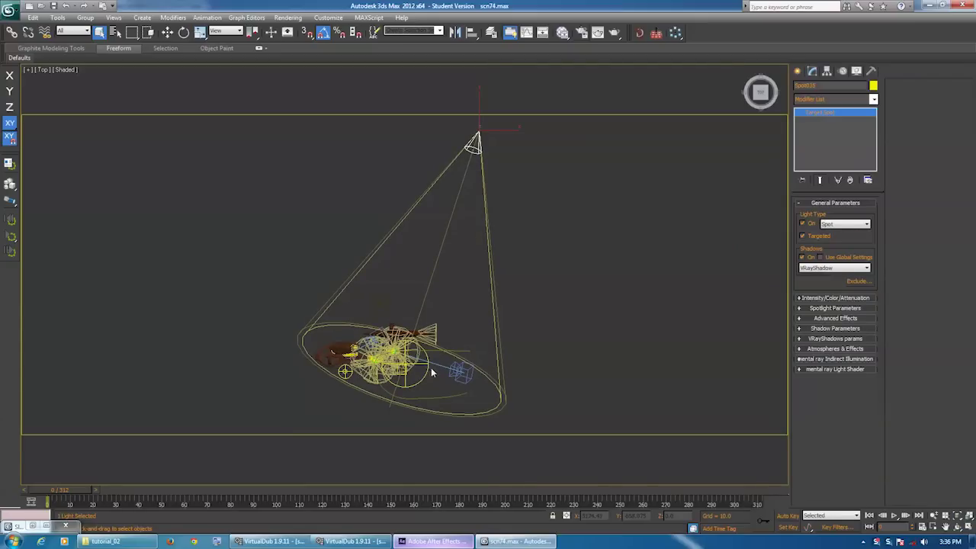
Examine the ship spotlight's intensity and attenuation settings, exclude list and advanced effects
click(827, 299)
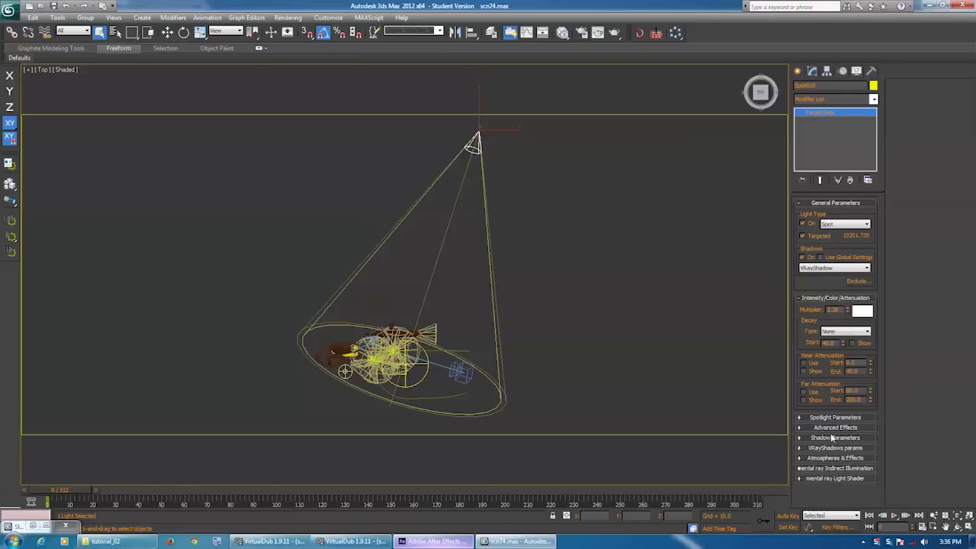
click(861, 281)
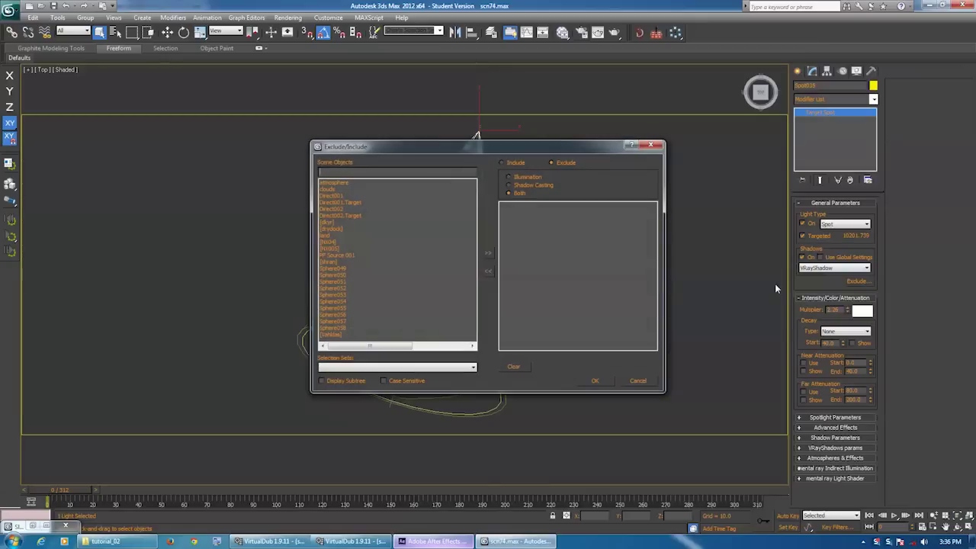
click(639, 381)
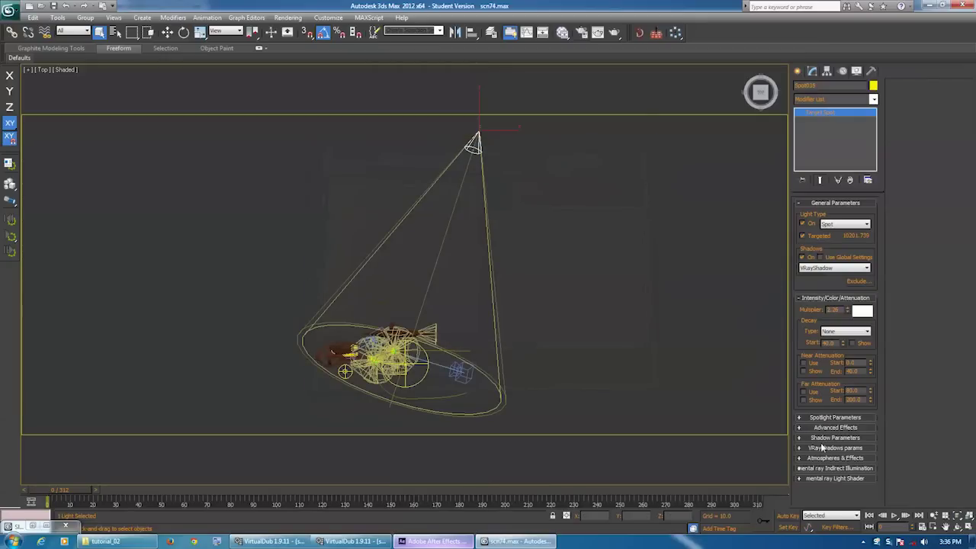
click(822, 428)
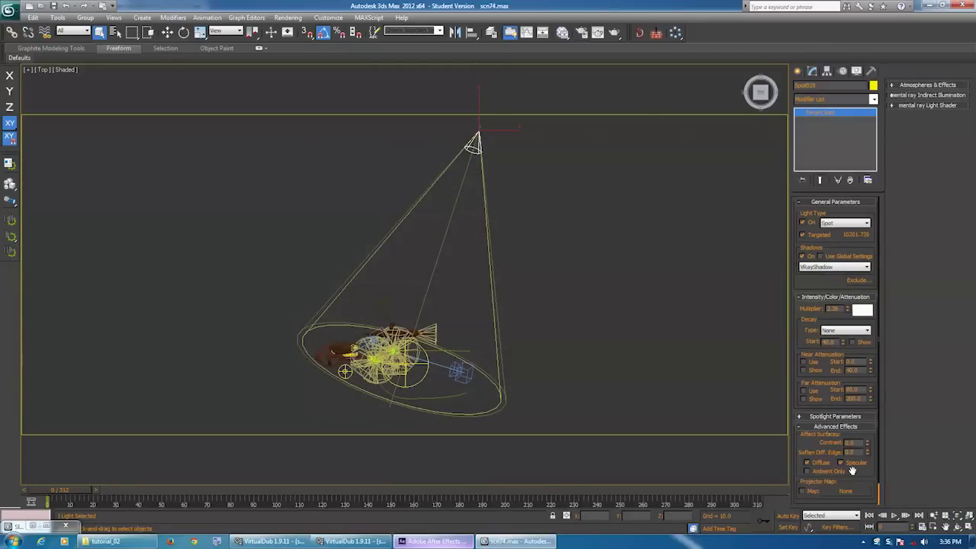
Select the larger sphere VRayLight near the ships in the perspective view and examine its parameters and placement
middle_drag(419, 309, 446, 372)
key(c)
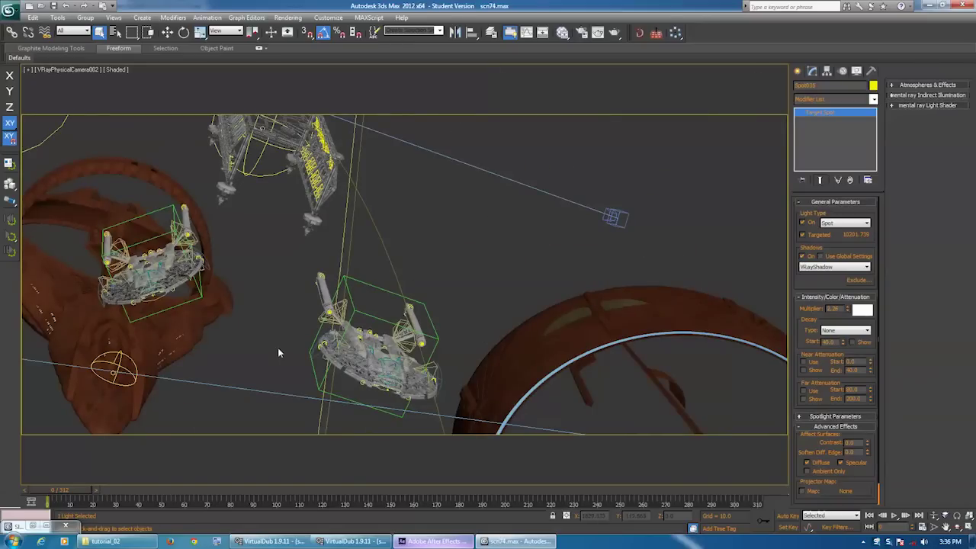
key(p)
alt+middle_drag(221, 340, 326, 374)
scroll(324, 359, down, 4)
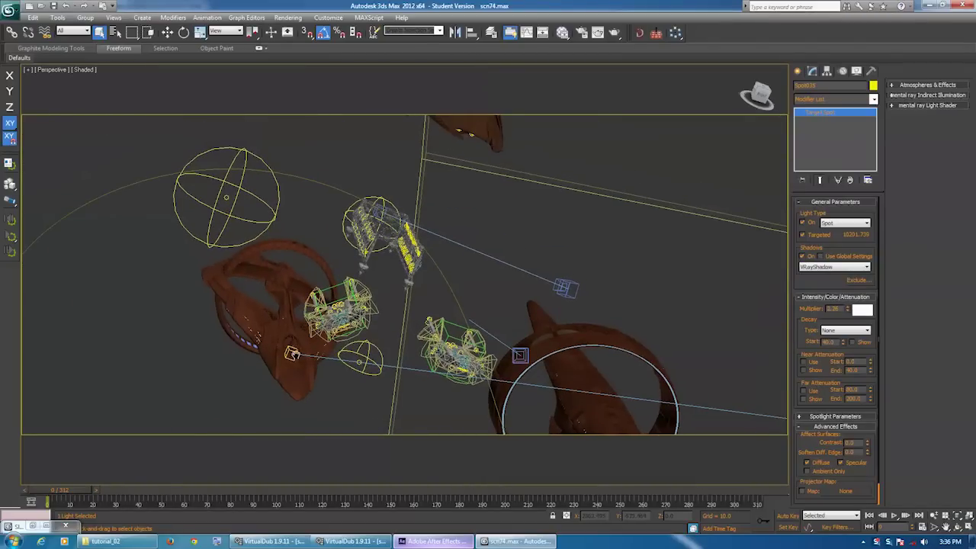
click(225, 199)
alt+middle_drag(224, 200, 374, 278)
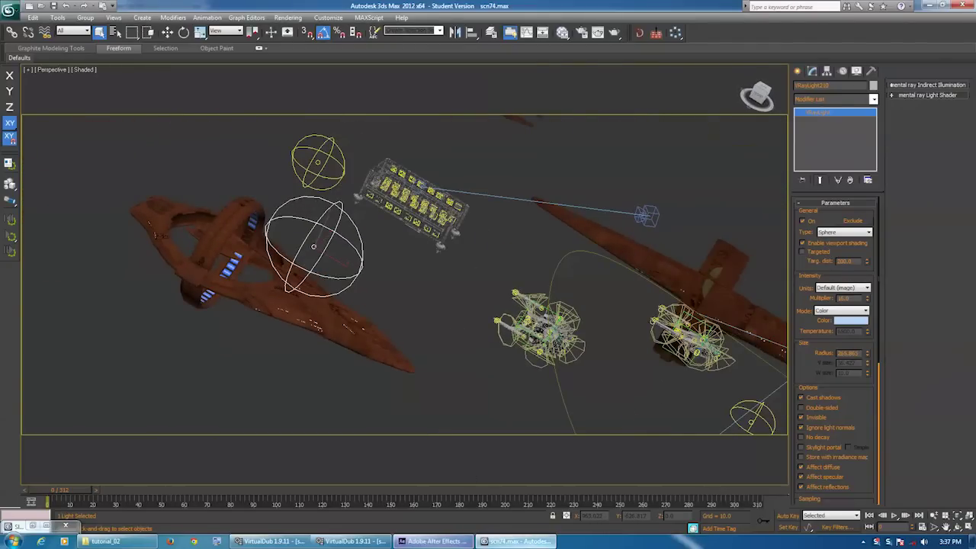
Switch to After Effects and solo the main_comp layer in the final composition together with the soloed Earth layers
click(431, 540)
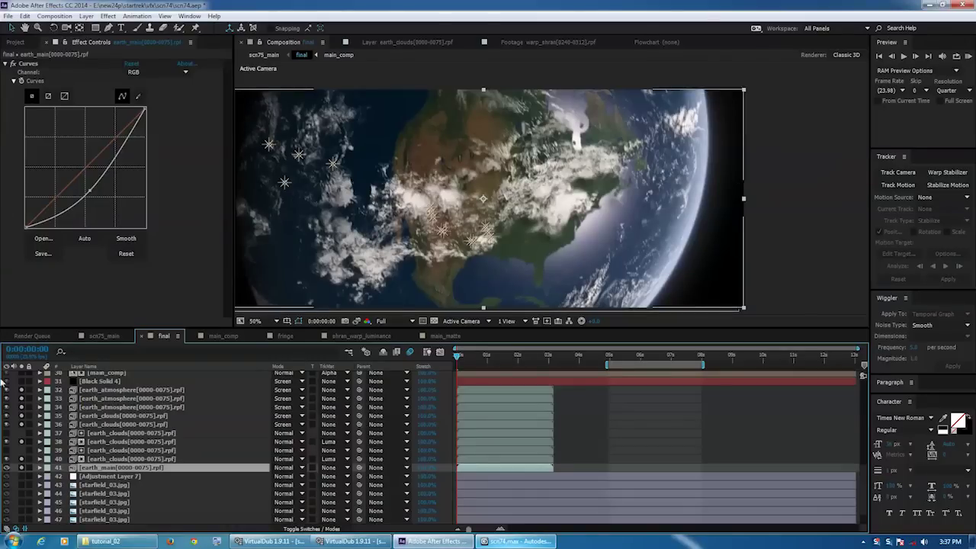
scroll(101, 450, up, 2)
scroll(102, 450, up, 2)
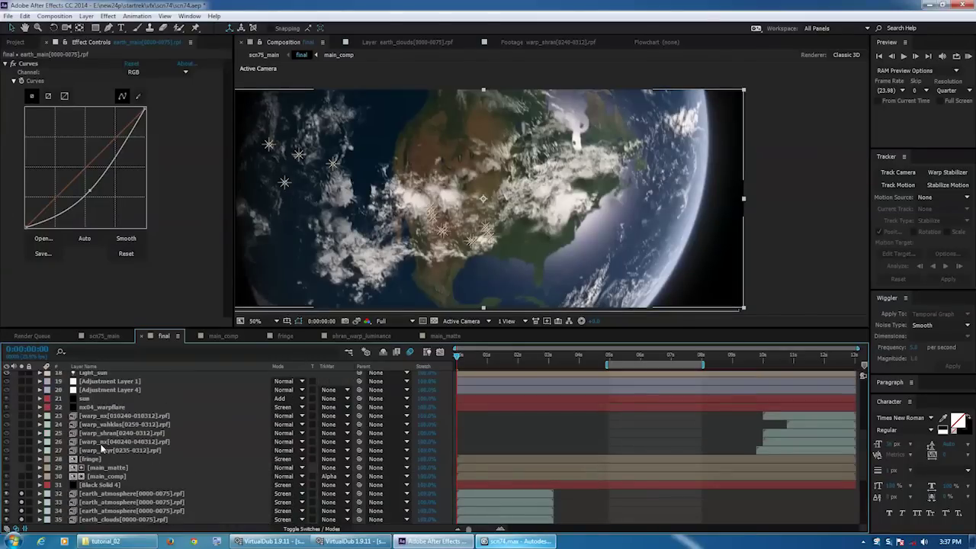
click(21, 476)
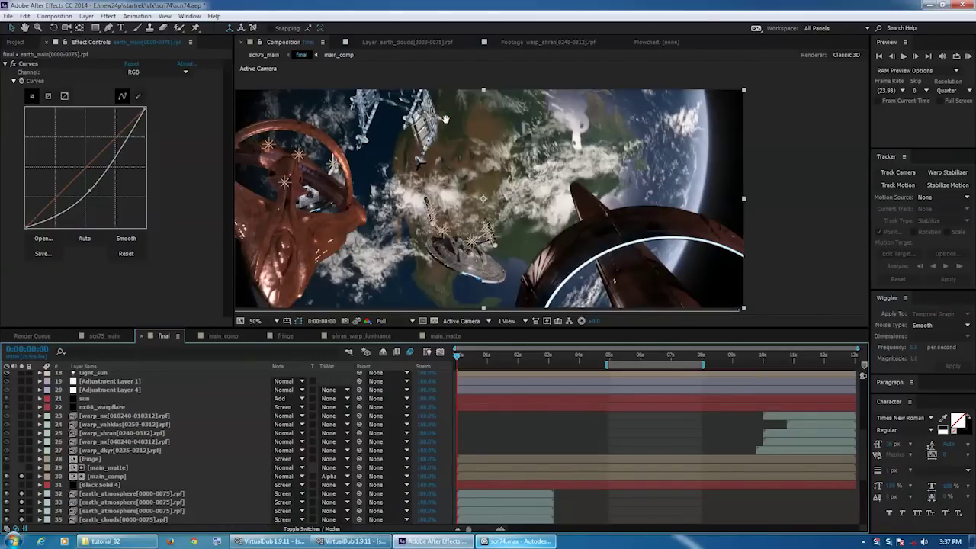
Open the main_comp composition and solo its scn75_passes.RGB_color layer to inspect the lighting on the ship up close
double_click(95, 476)
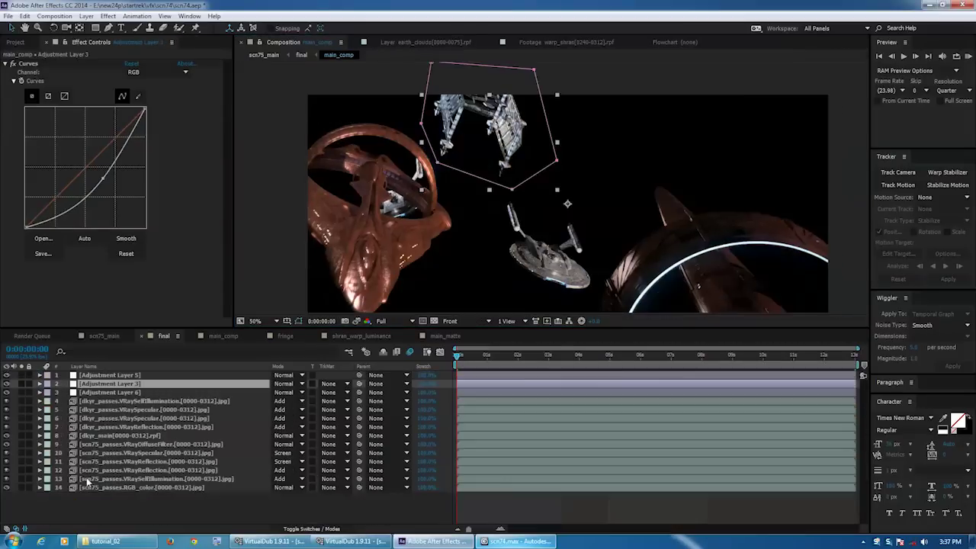
click(21, 487)
scroll(470, 224, up, 4)
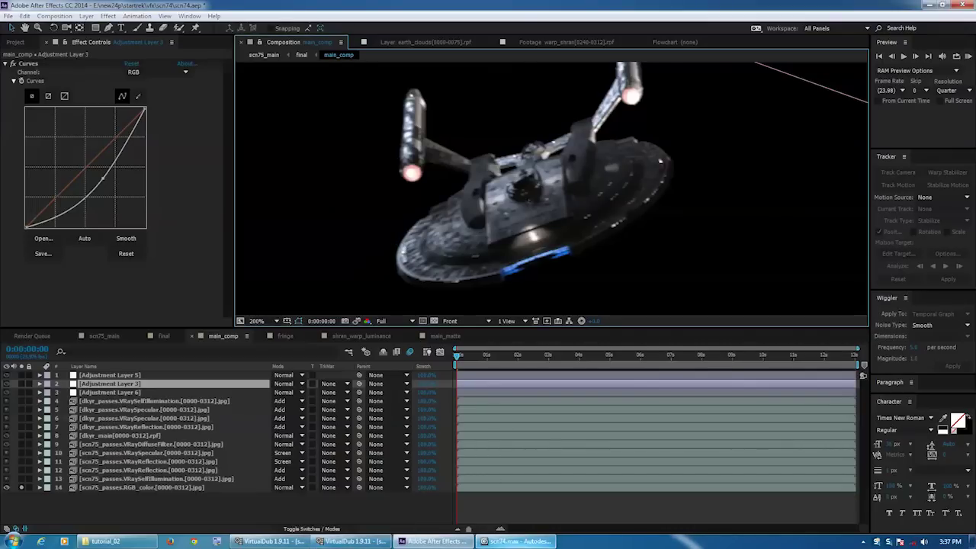
Return to 3ds Max, close the Slate Material Editor and examine the smaller sphere VRayLight beside the drydock
click(516, 541)
click(682, 35)
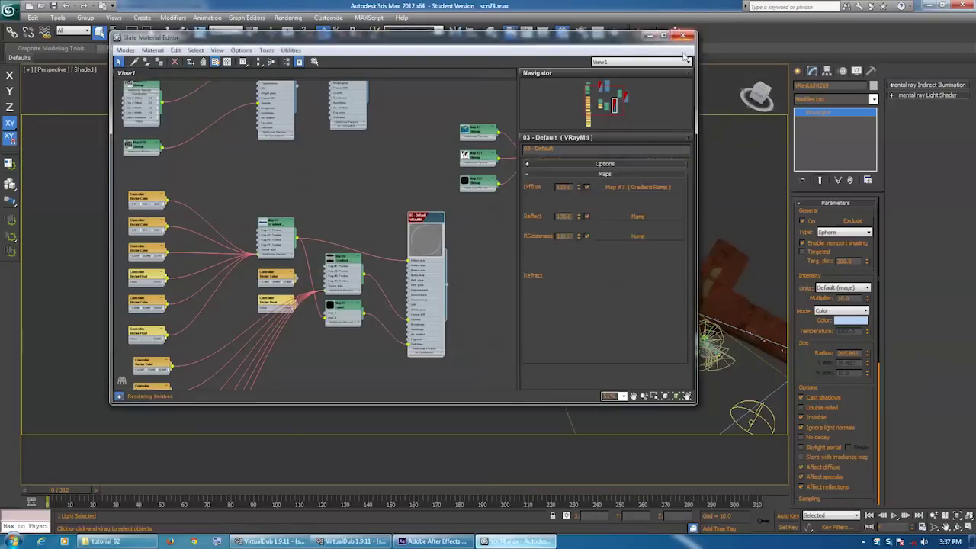
click(317, 161)
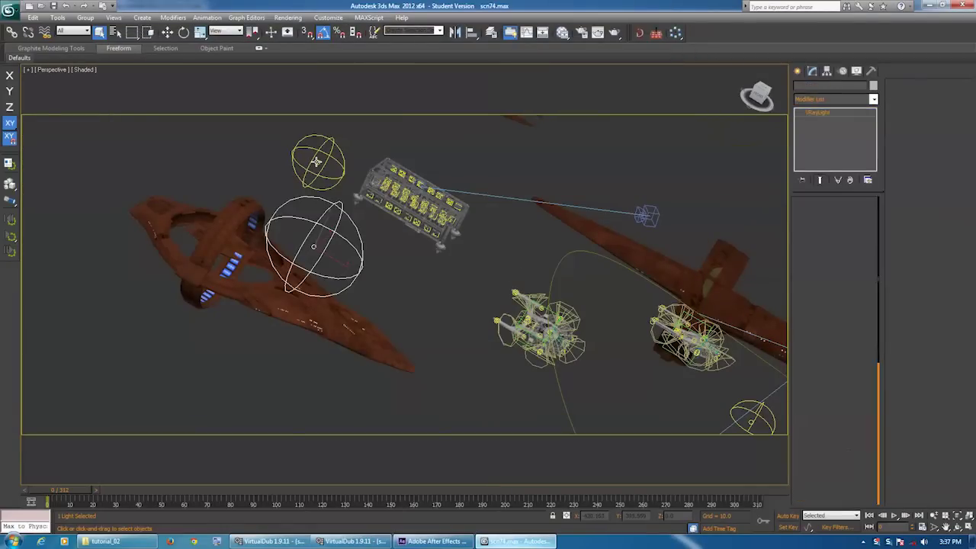
alt+middle_drag(416, 177, 267, 310)
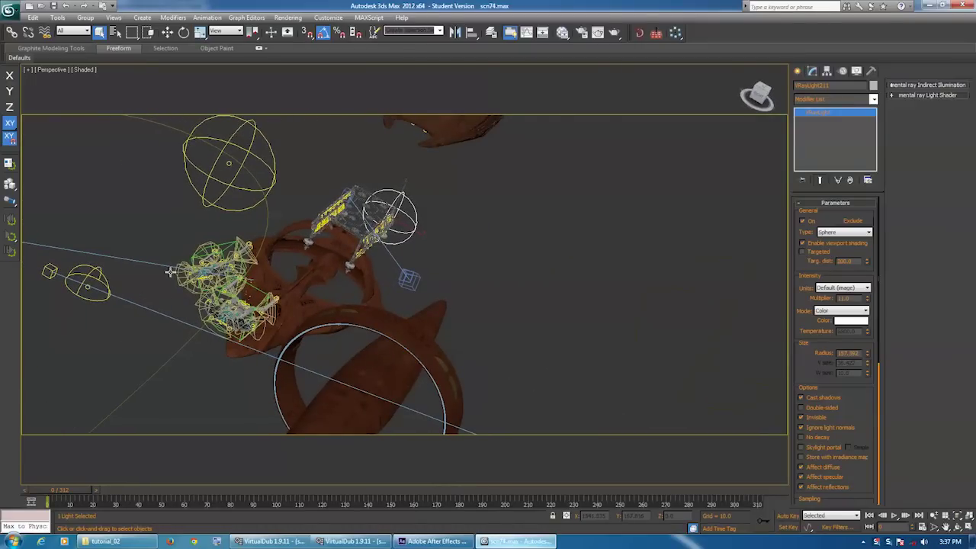
Select the dome VRayLight to examine its settings, and compare its effect with the ship render in After Effects
click(99, 273)
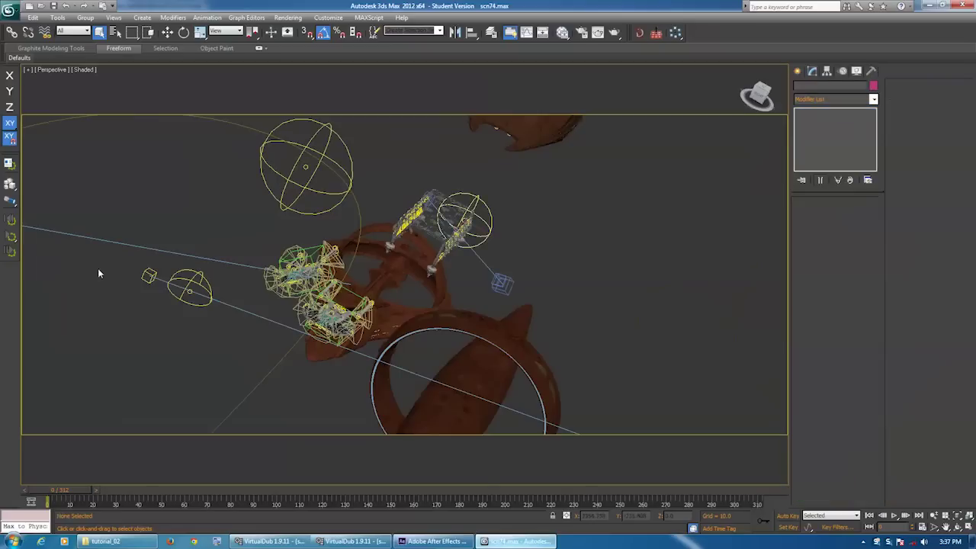
click(204, 279)
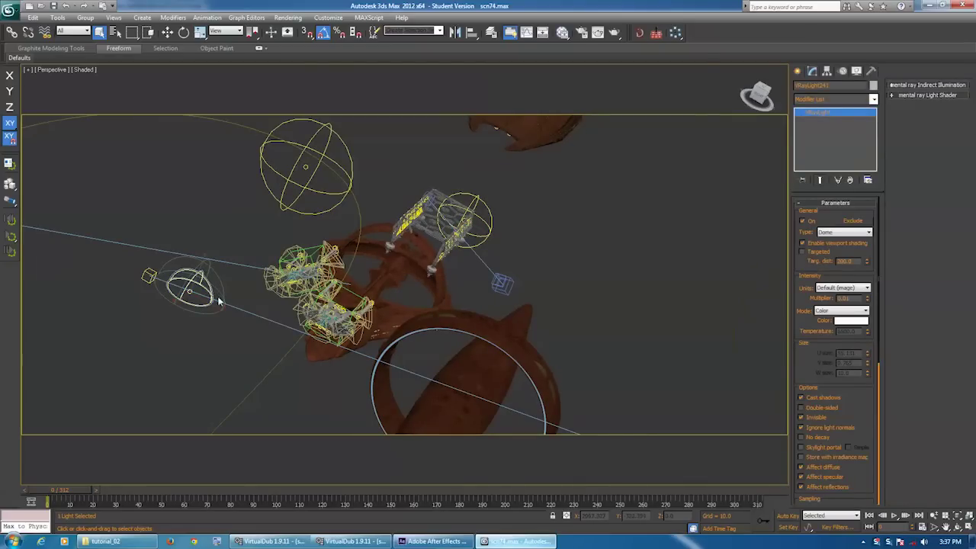
alt+middle_drag(208, 302, 413, 303)
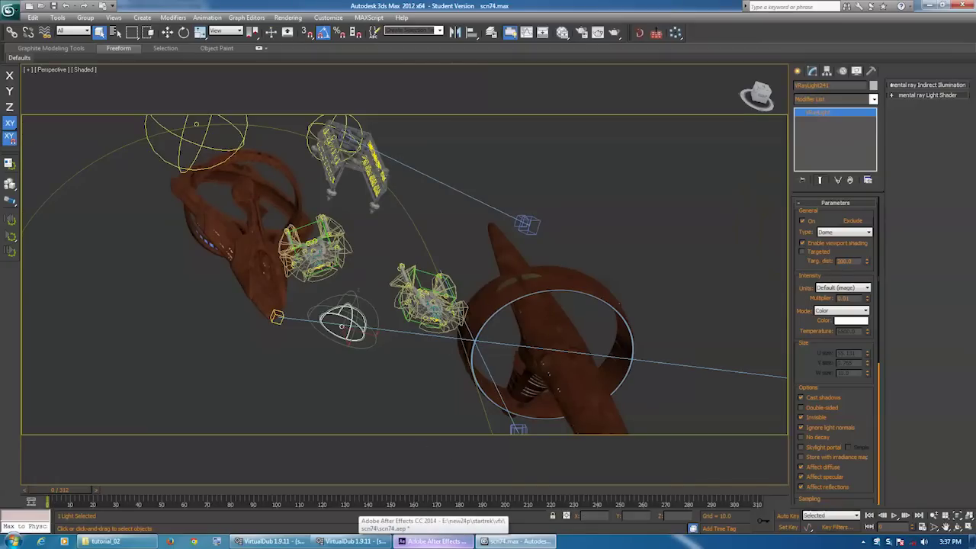
click(432, 541)
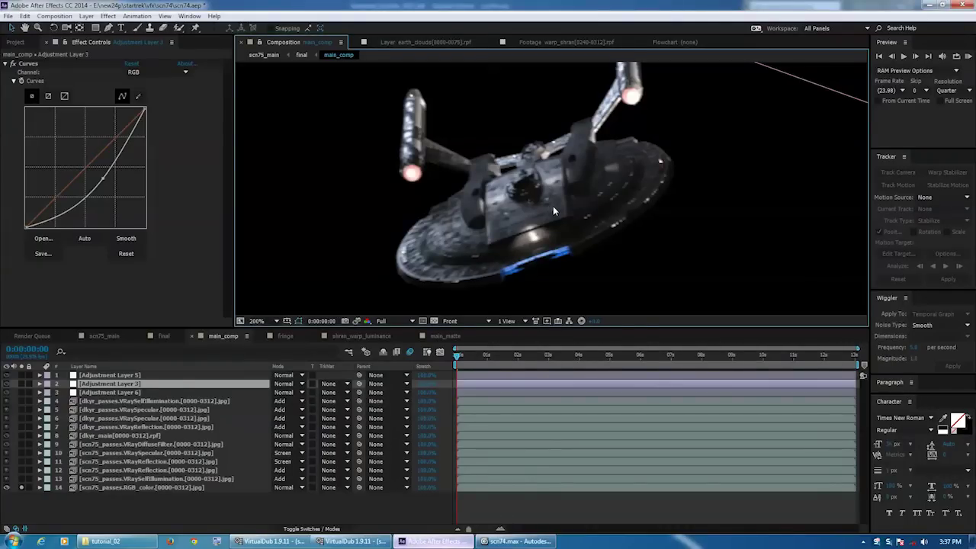
Switch back to 3ds Max, view the scene through VRayPhysicalCamera002 and clear the selection
key(alt+Tab)
key(c)
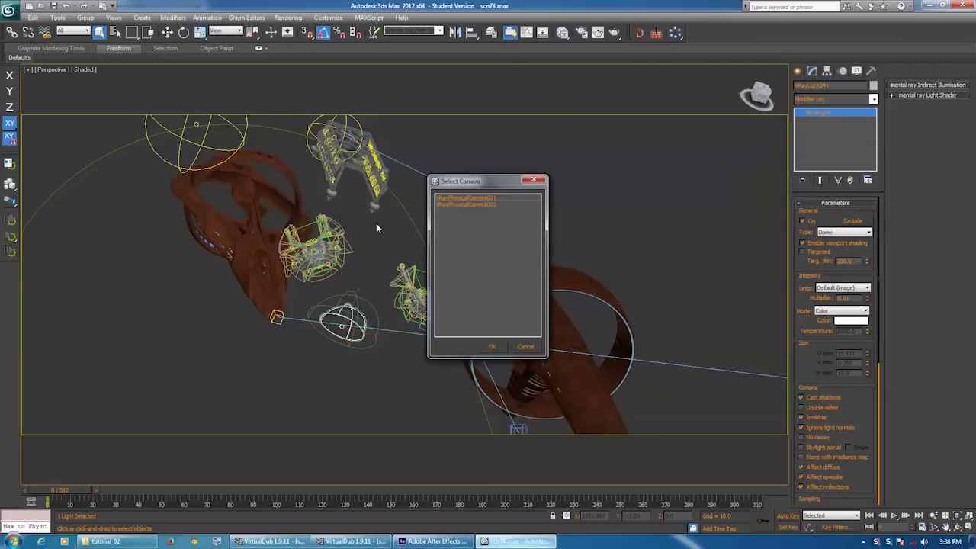
double_click(492, 205)
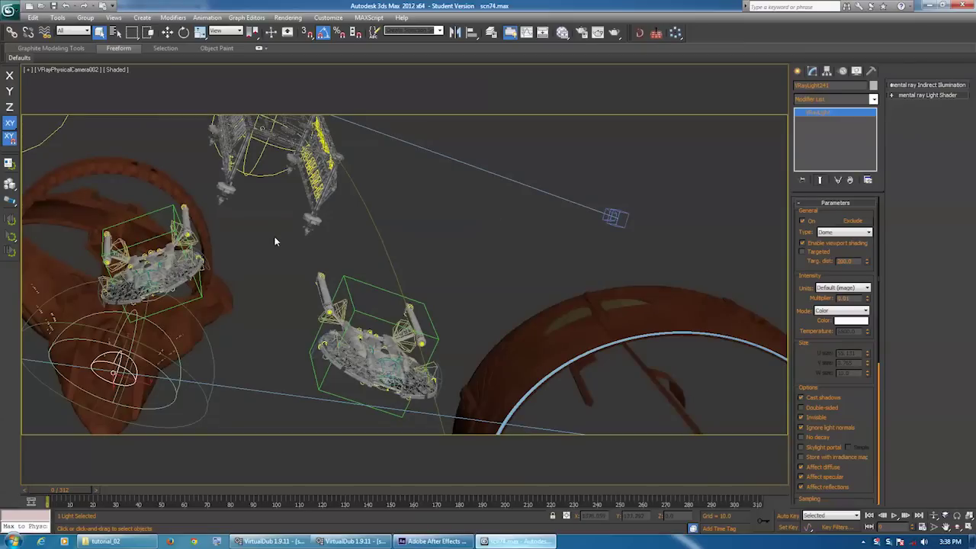
click(276, 241)
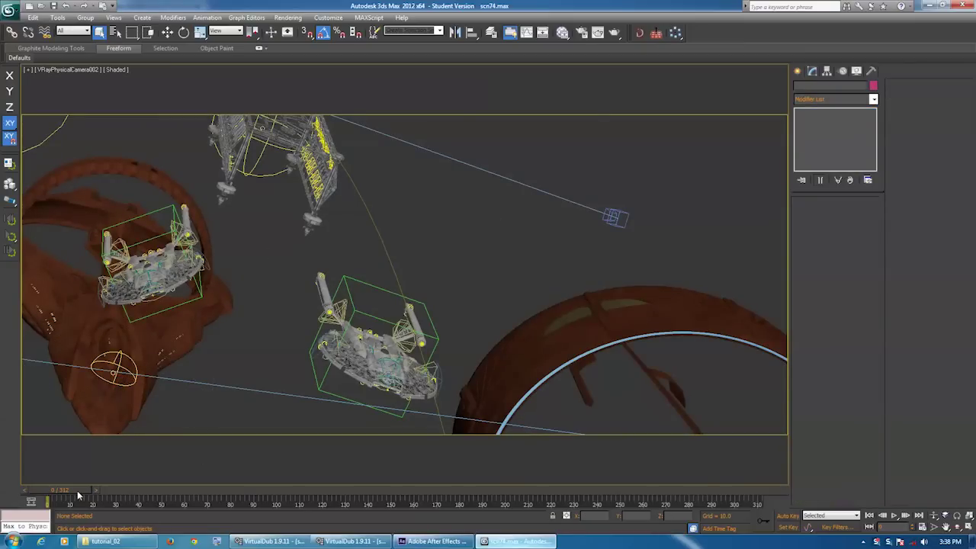
Move the animation to frame 228 and select the VRayPhysicalCamera002 camera
drag(77, 490, 600, 452)
key(q)
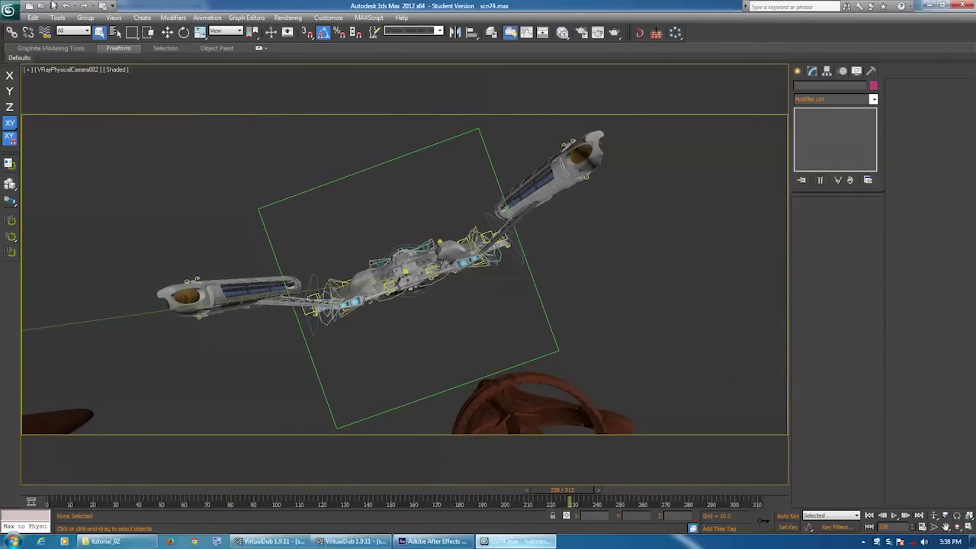
click(77, 69)
click(125, 240)
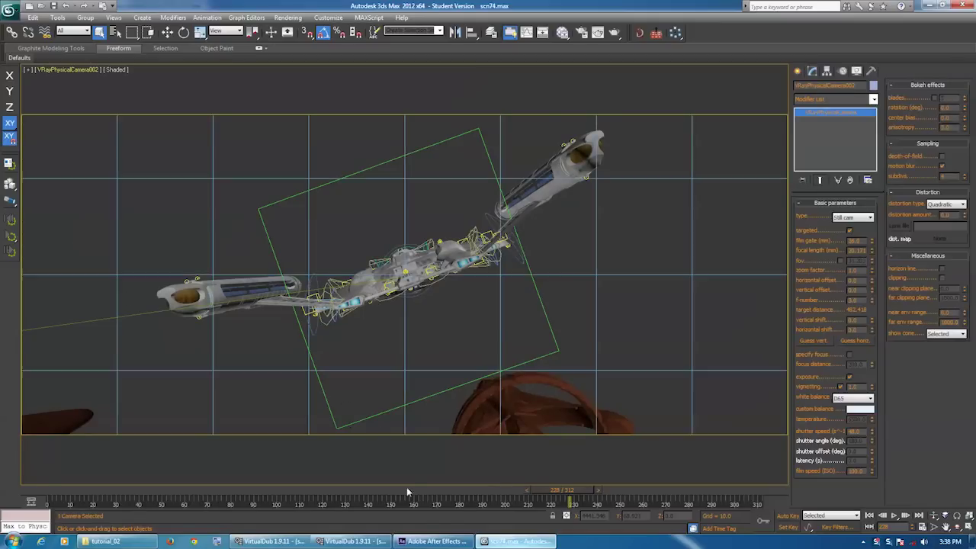
Switch to After Effects and scrub main_comp to 0:00:09:23 to examine the ship's RGB color render
click(432, 541)
middle_drag(448, 139, 494, 89)
middle_drag(655, 223, 641, 198)
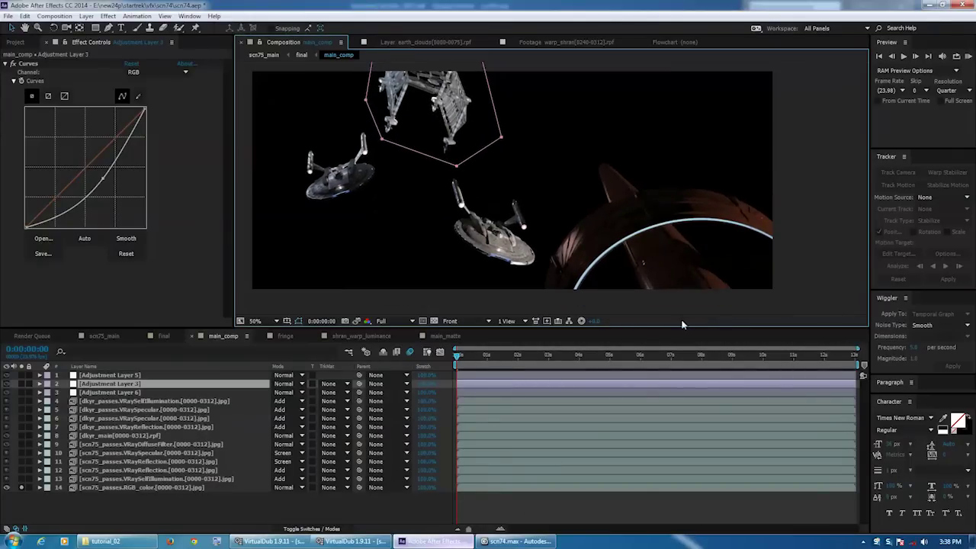
click(679, 365)
drag(683, 368, 706, 375)
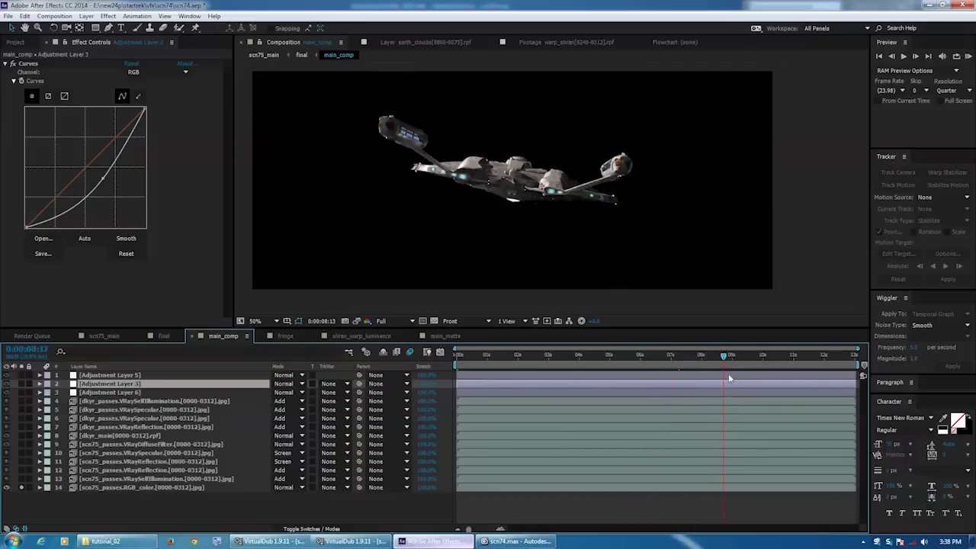
mouse_move(757, 371)
mouse_down()
mouse_move(769, 372)
mouse_move(762, 367)
mouse_up()
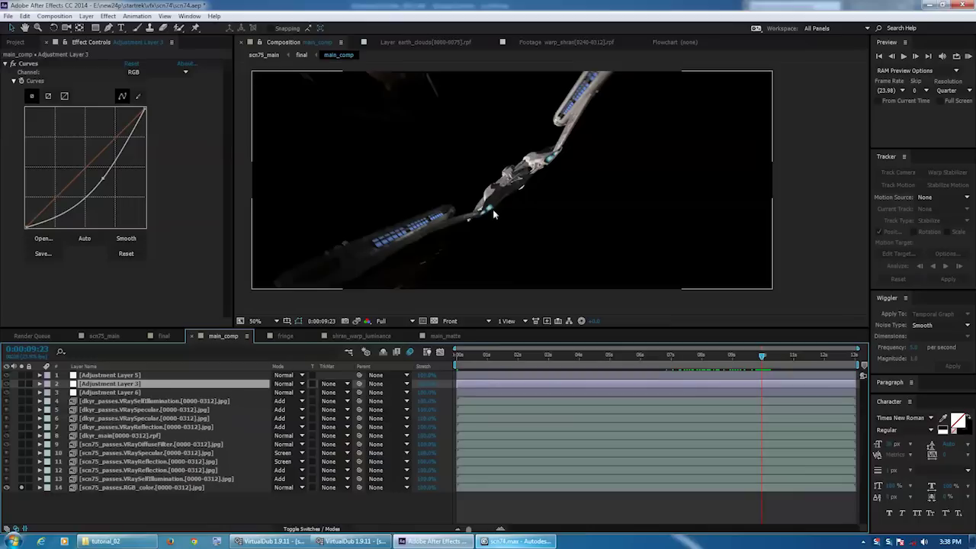
middle_drag(494, 214, 485, 225)
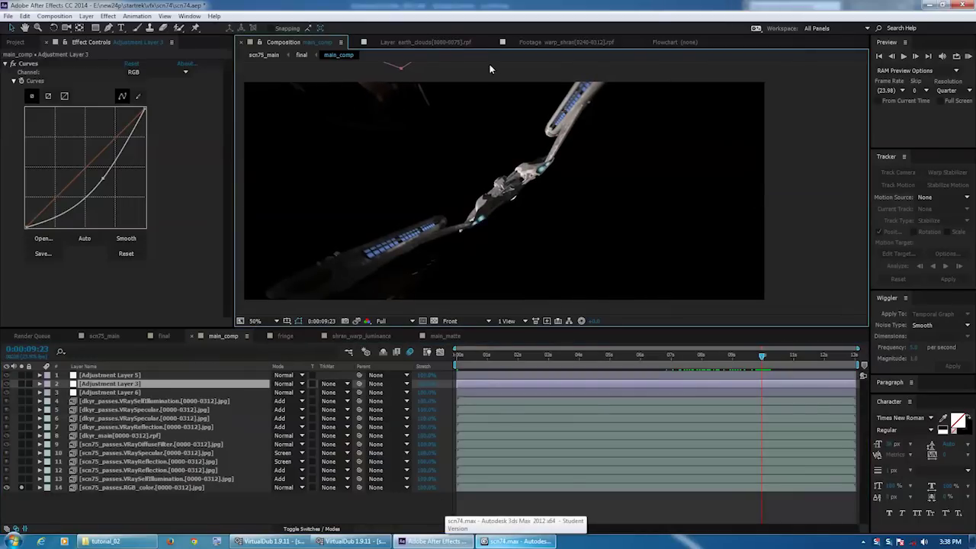
Return to 3ds Max and scrub back to frame 186 to review the camera's framing and parameters
click(515, 541)
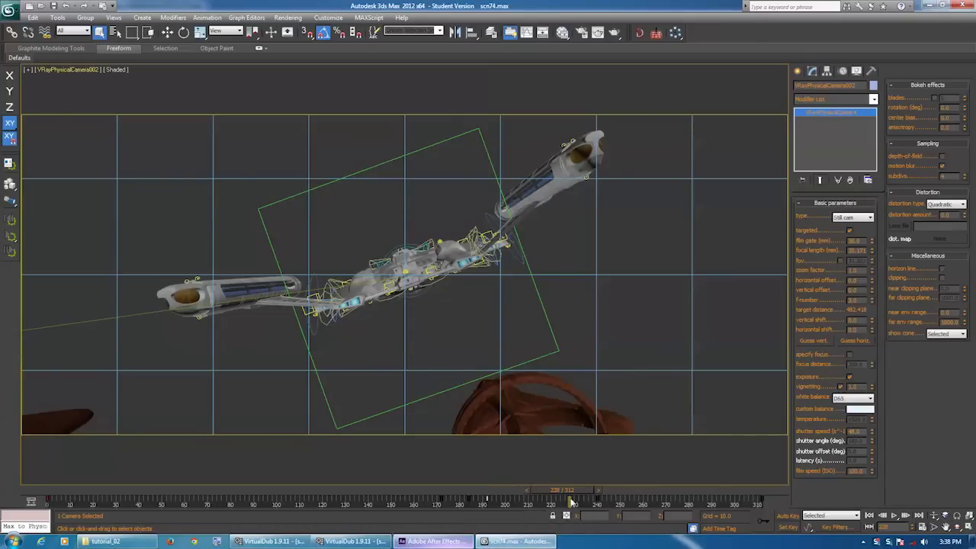
drag(584, 490, 492, 471)
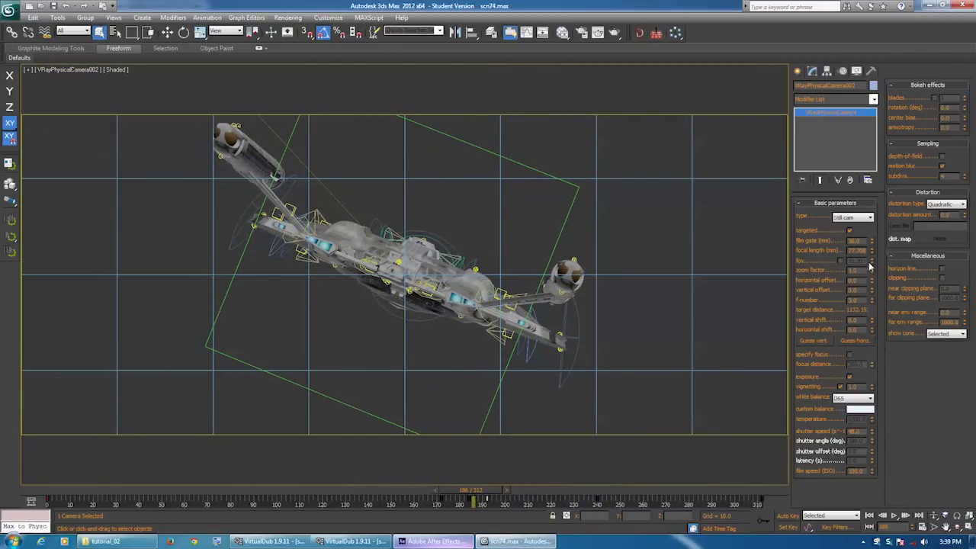
Try shortening the focal length of VRayPhysicalCamera002 at frame 186, and undo it
drag(872, 251, 881, 296)
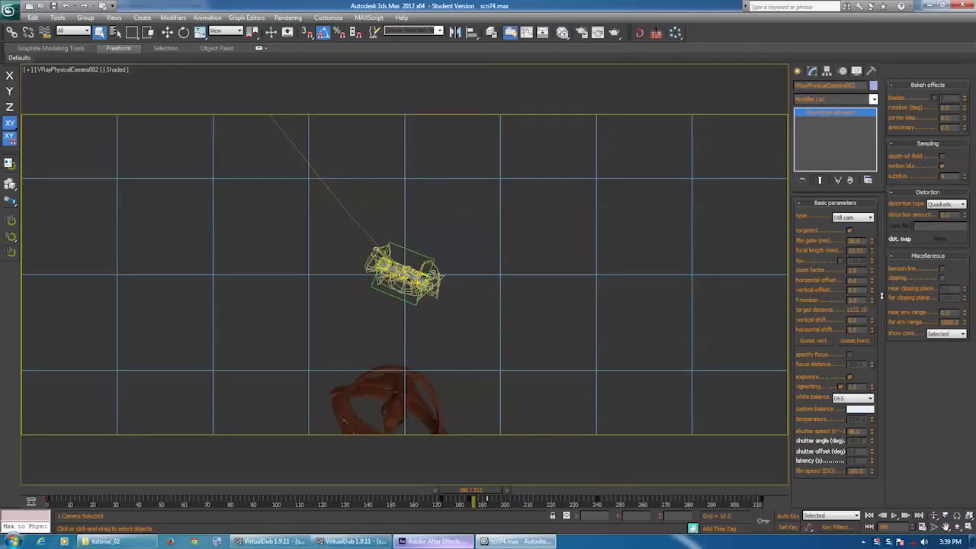
key(ctrl+z)
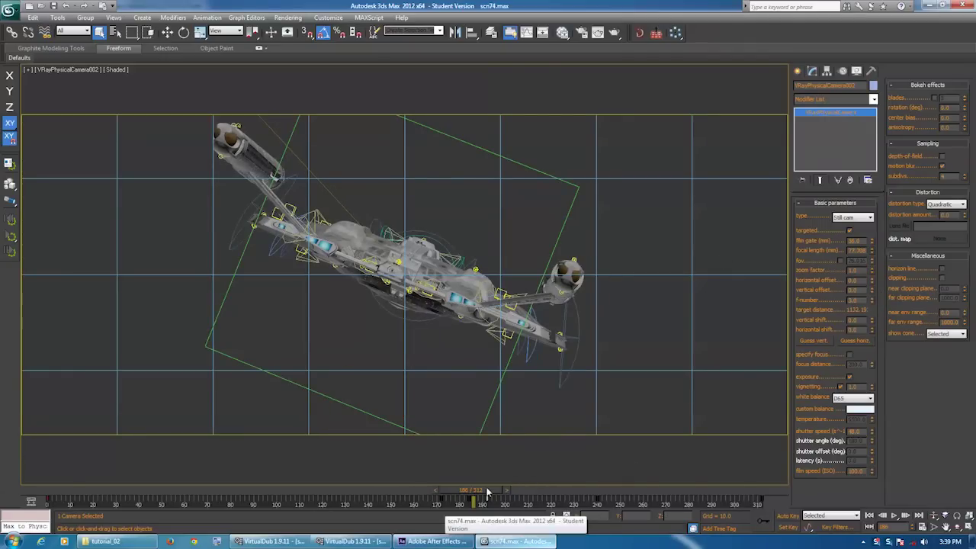
Advance the animation to frame 248 and unhide all hidden objects in the scene
drag(483, 494, 533, 501)
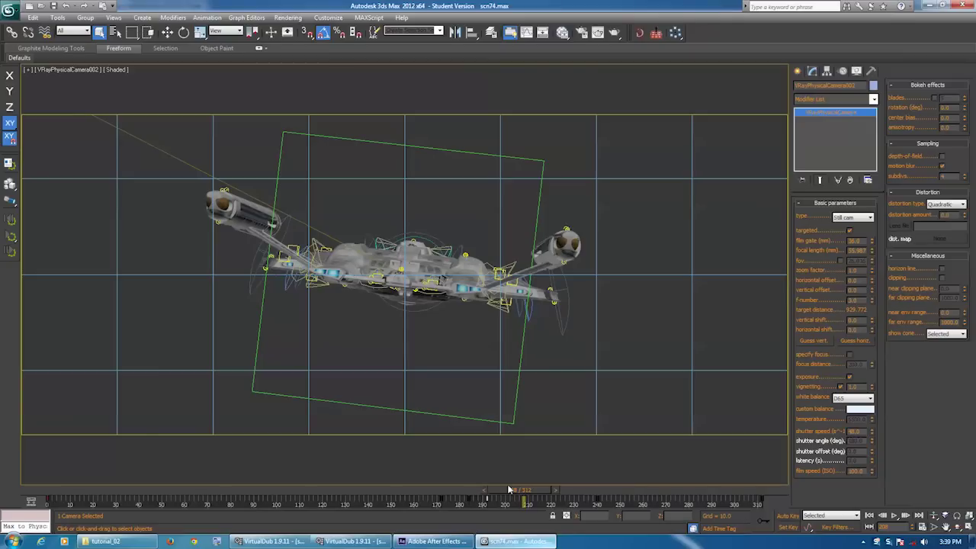
drag(512, 488, 533, 496)
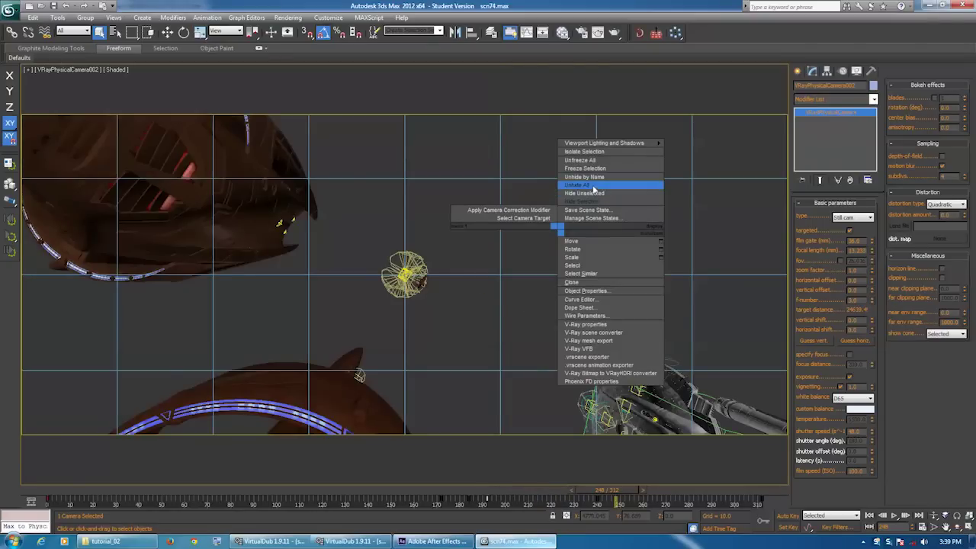
click(593, 186)
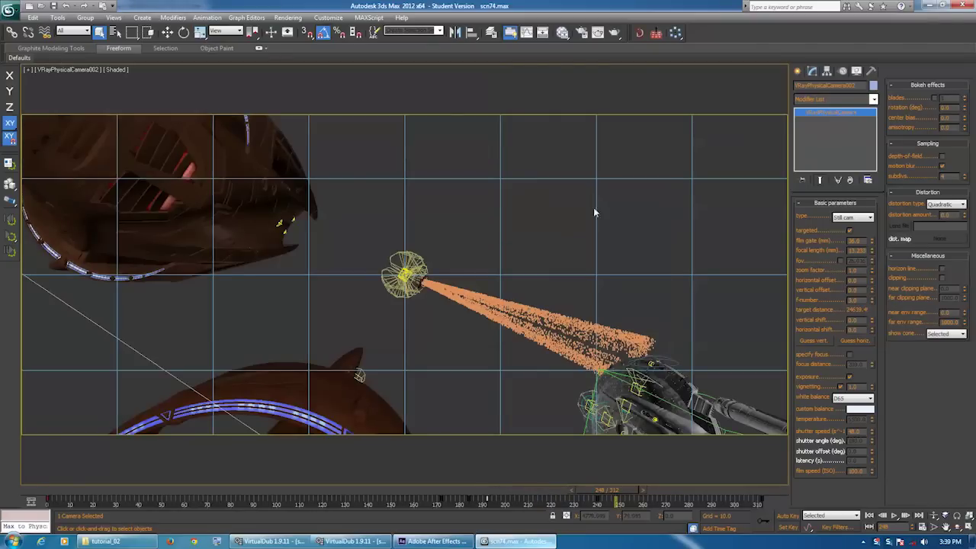
Select the orange particle trail, hide all unselected objects, and advance the animation to frame 256
click(538, 310)
right_click(538, 309)
click(573, 277)
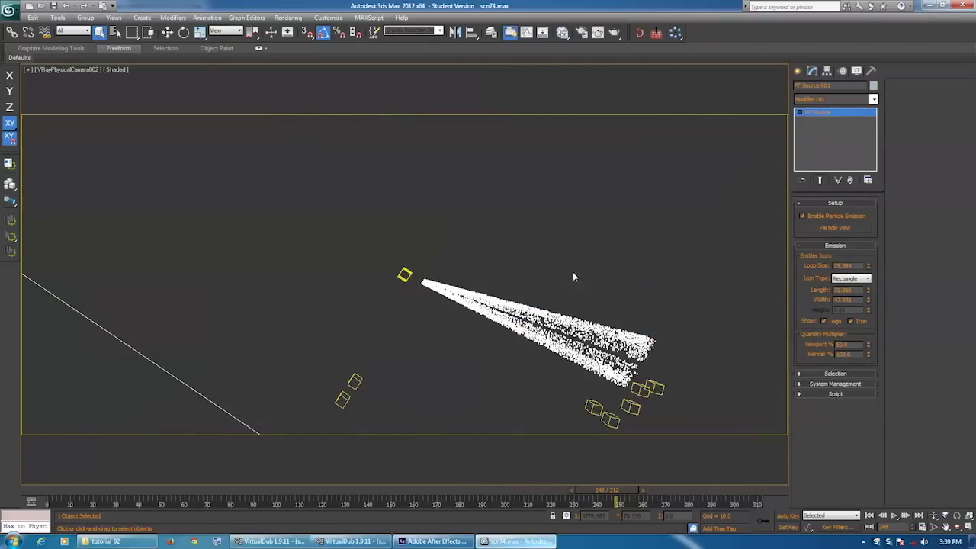
mouse_move(627, 495)
mouse_down()
mouse_move(610, 490)
mouse_move(644, 490)
mouse_up()
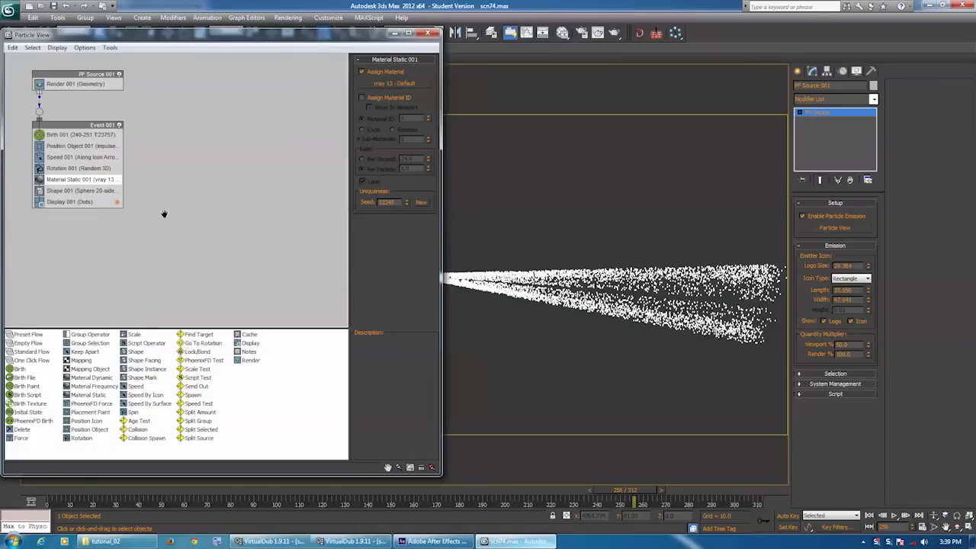
Review the Position Object and Birth operators in Particle View while scrubbing the particle emission between frames 244 and 258
click(96, 146)
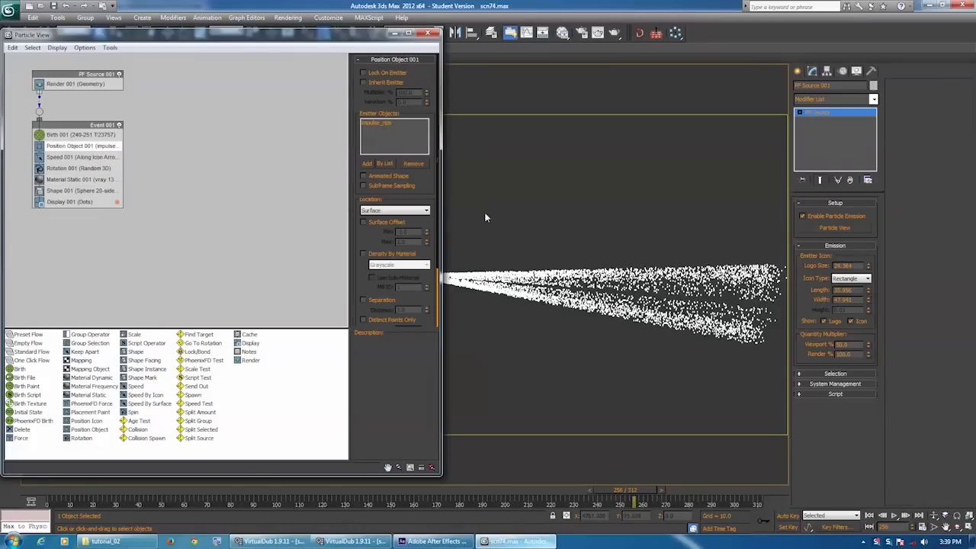
drag(379, 42, 240, 54)
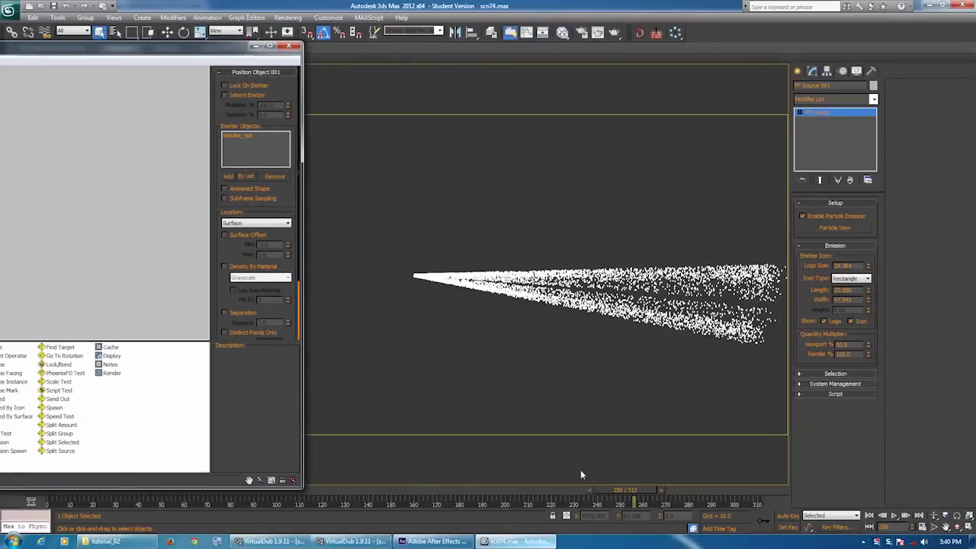
mouse_move(636, 495)
mouse_down()
mouse_move(592, 494)
mouse_move(733, 496)
mouse_move(610, 488)
mouse_up()
drag(153, 46, 300, 38)
click(84, 139)
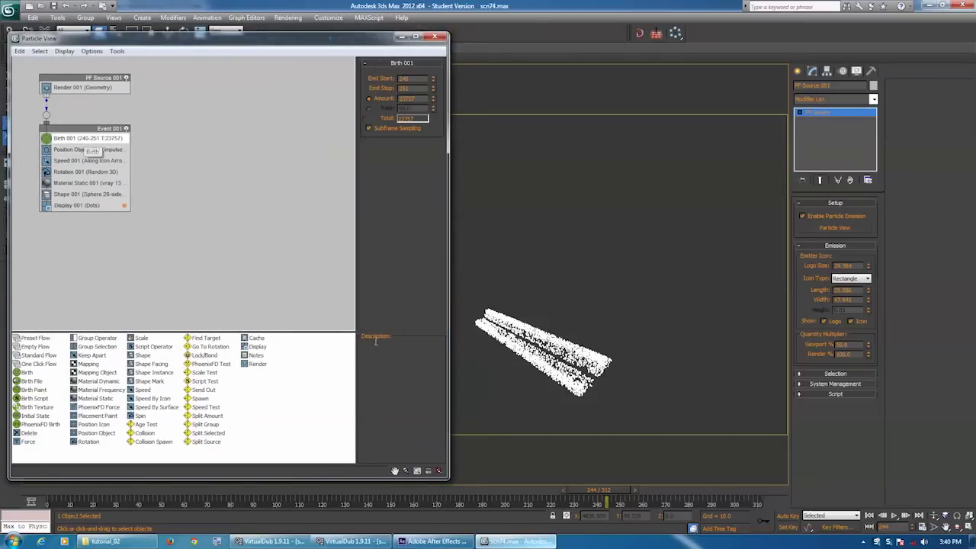
mouse_move(618, 491)
mouse_down()
mouse_move(598, 490)
mouse_move(686, 485)
mouse_move(637, 488)
mouse_up()
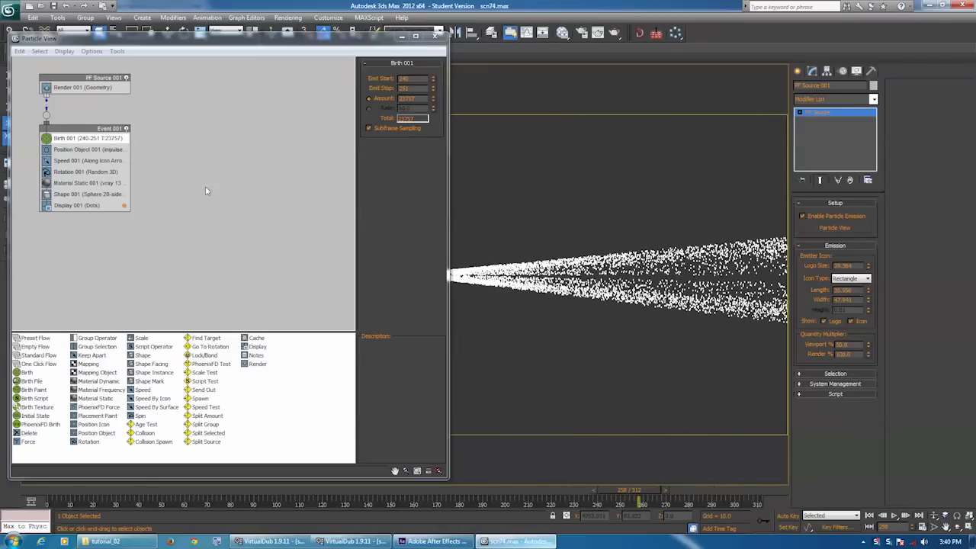
Review the particle flow's Speed and Material Static operator settings, and close Particle View
click(107, 161)
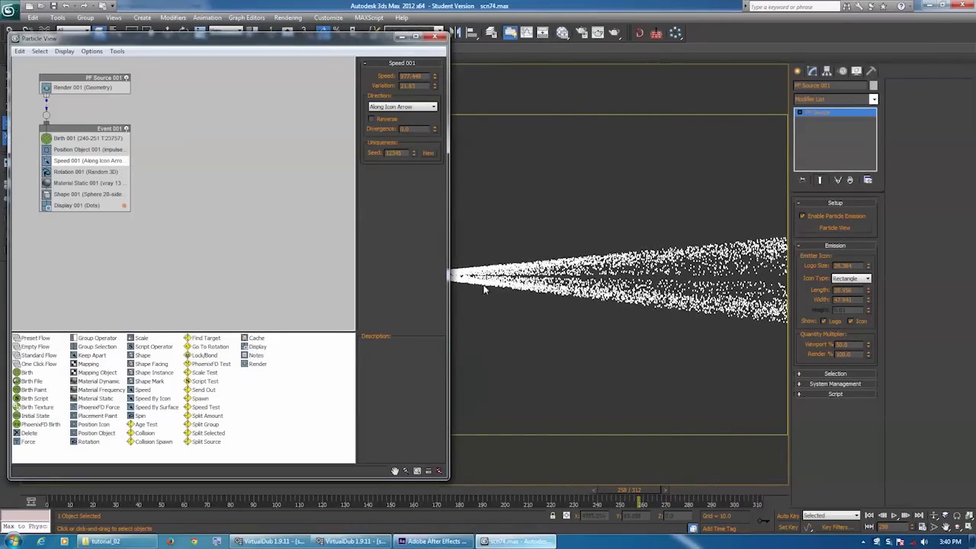
click(96, 184)
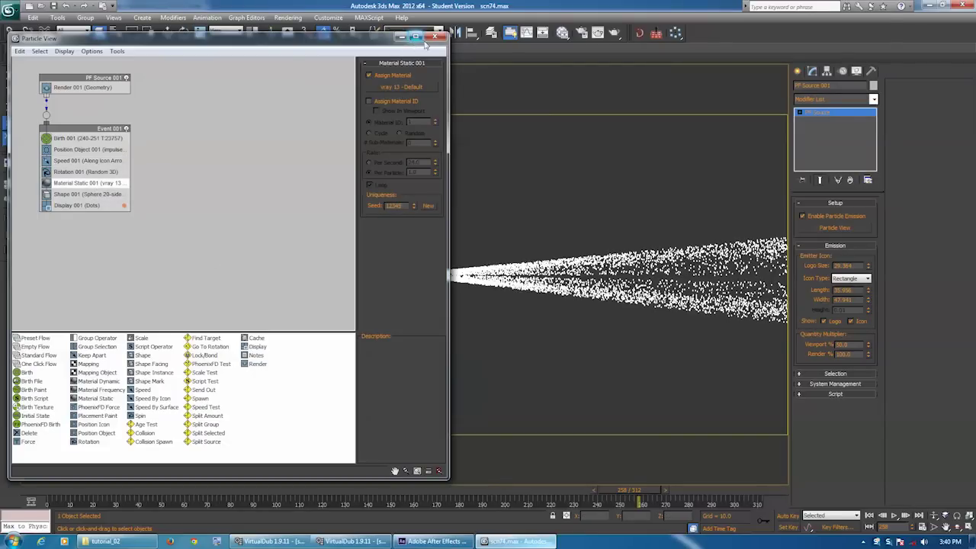
click(90, 193)
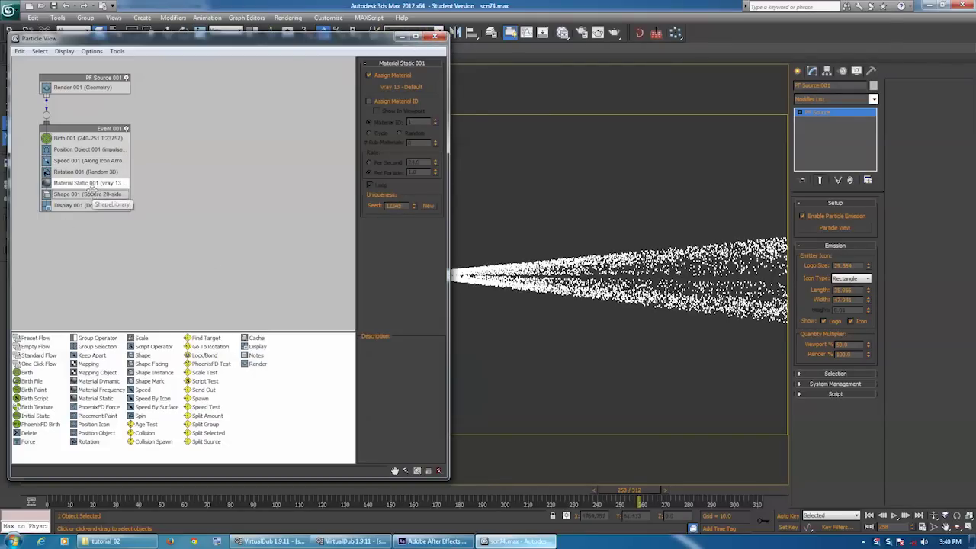
click(432, 37)
Scrub the animation back to frame 174 and unhide all objects in the scene
drag(627, 497, 500, 500)
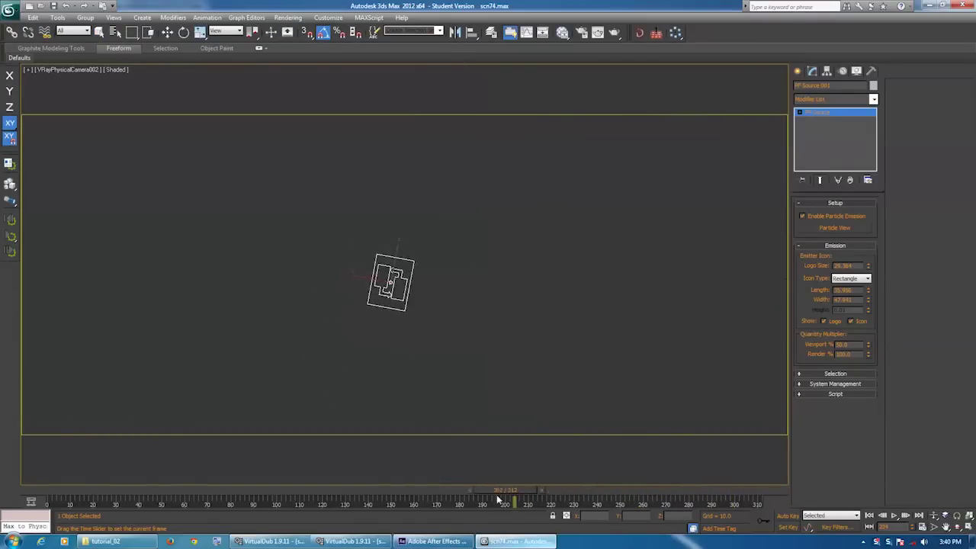
right_click(487, 331)
click(455, 543)
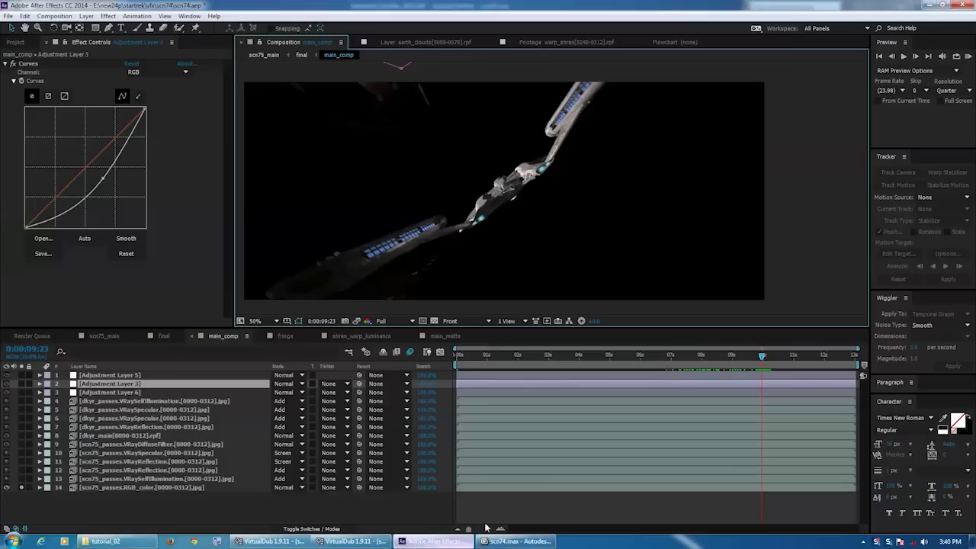
click(515, 541)
right_click(445, 255)
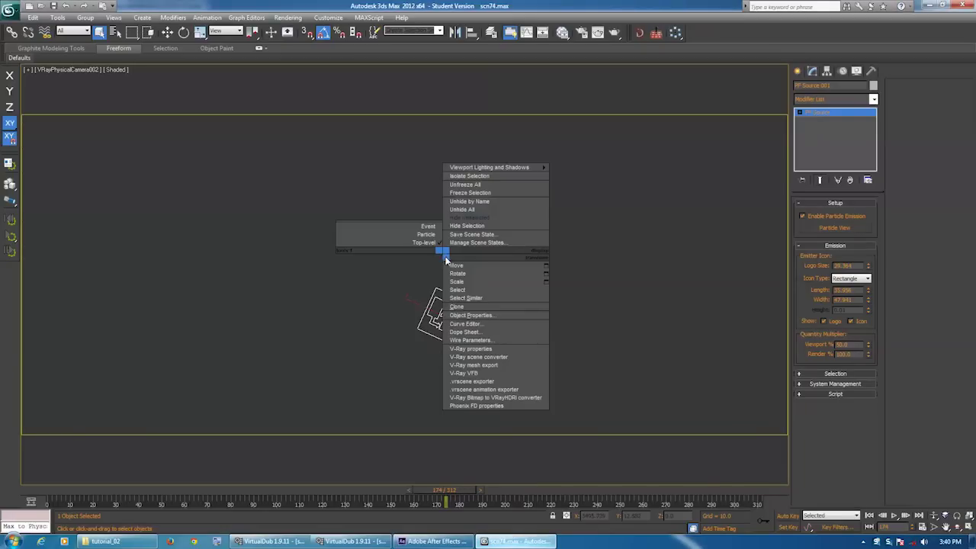
click(469, 209)
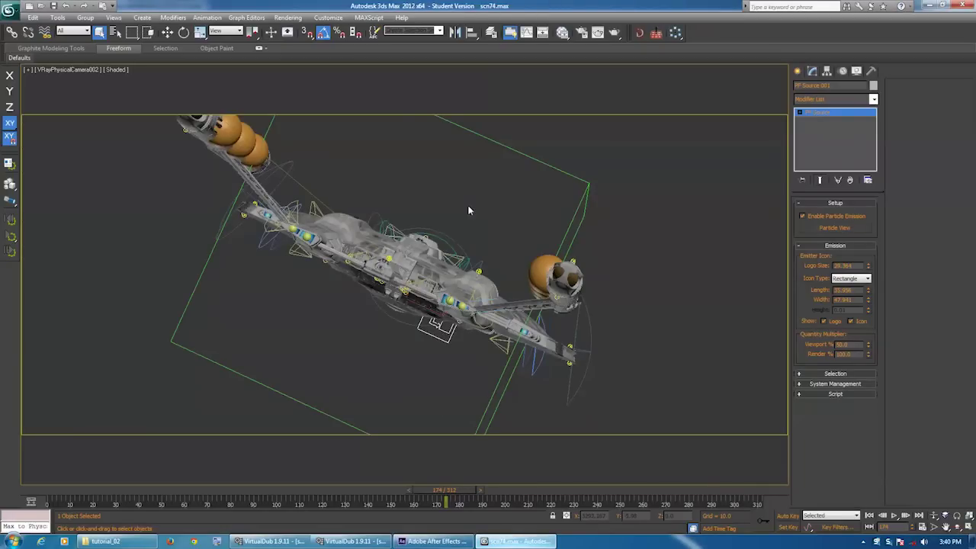
Select an orange sphere on the ship's nacelle and open the script AE_Transform_Exporter_1.01.mse, keeping its window clear of the ship
click(237, 135)
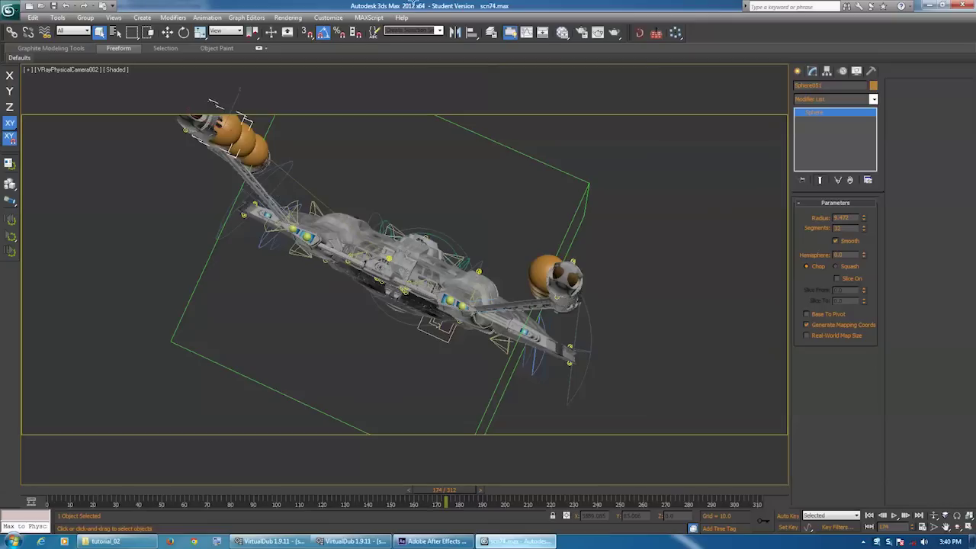
click(368, 17)
click(385, 52)
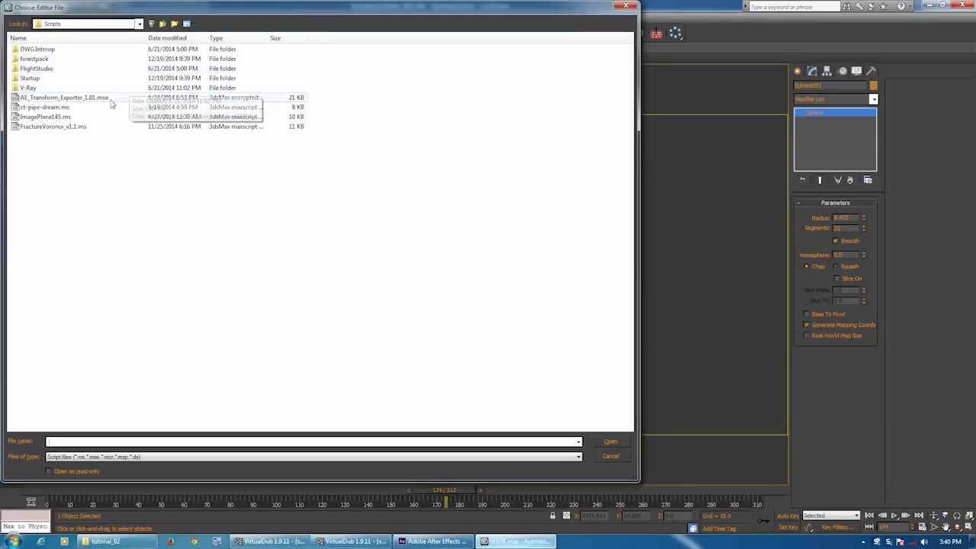
double_click(96, 98)
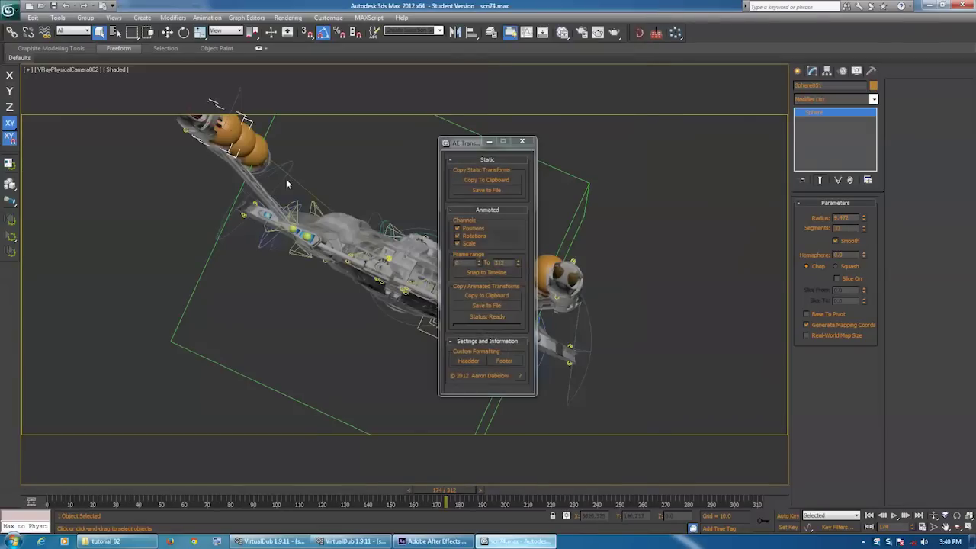
drag(476, 147, 697, 142)
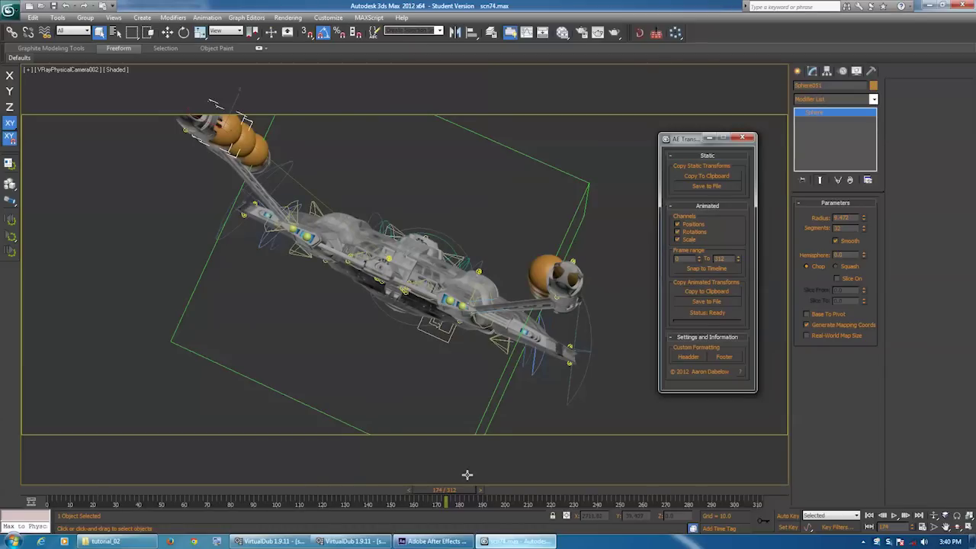
Scrub the animation forward and back to frame 74 to examine how the spheres follow the ship's nacelles
drag(459, 491, 569, 506)
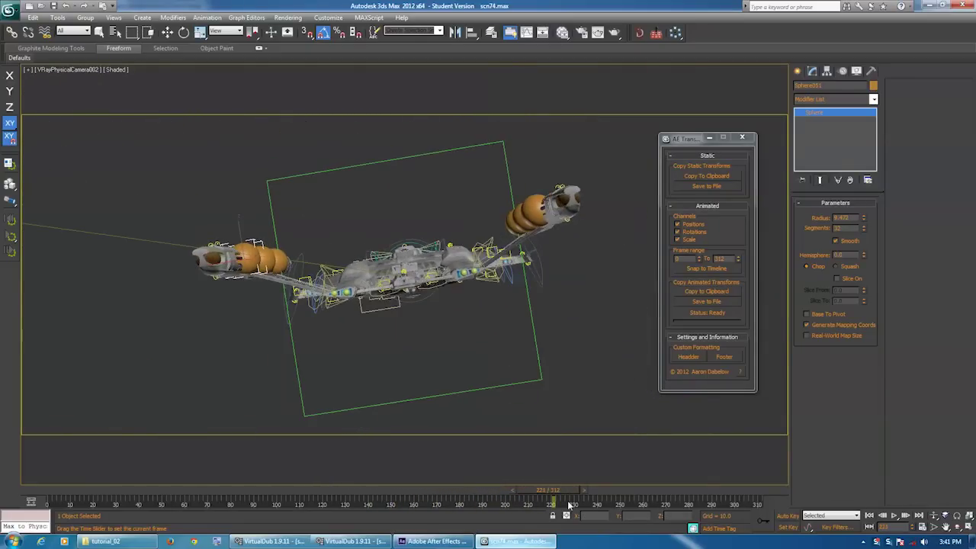
key(q)
drag(559, 497, 412, 459)
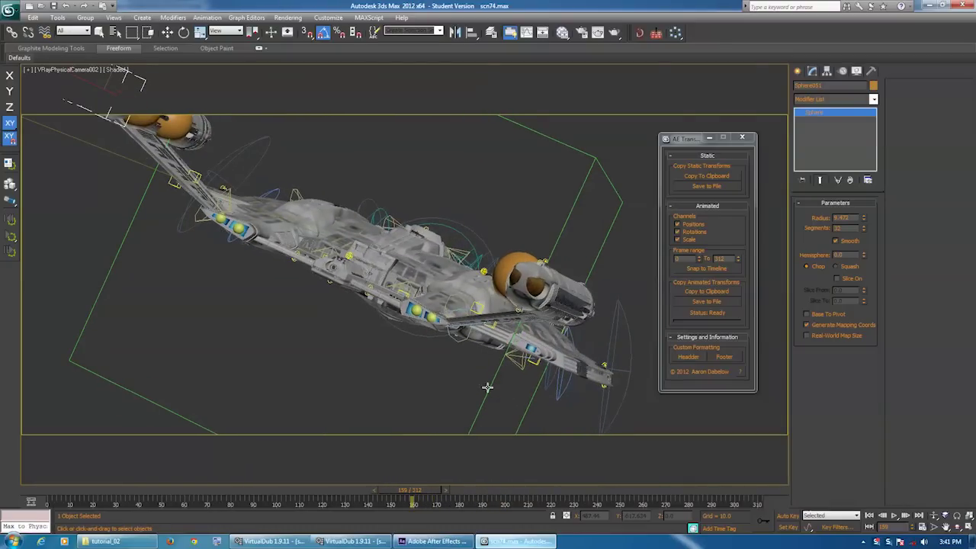
drag(429, 492, 253, 216)
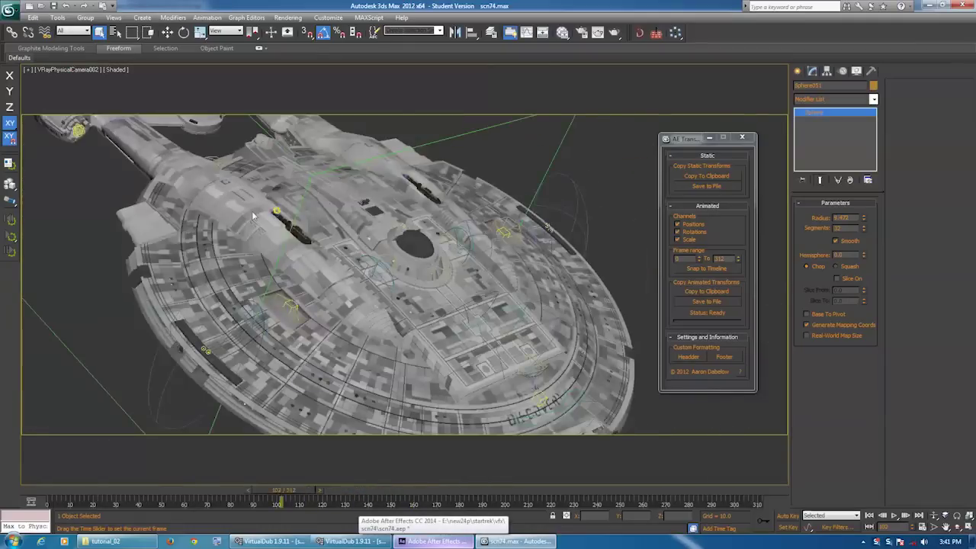
Check the selected sphere's general object properties, including its Renderable setting, and leave them without changes
right_click(312, 191)
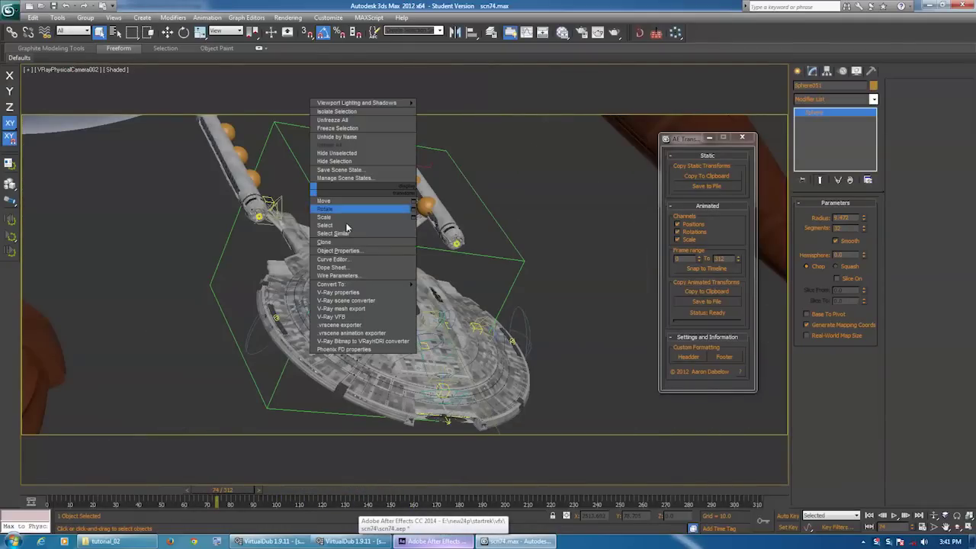
click(359, 251)
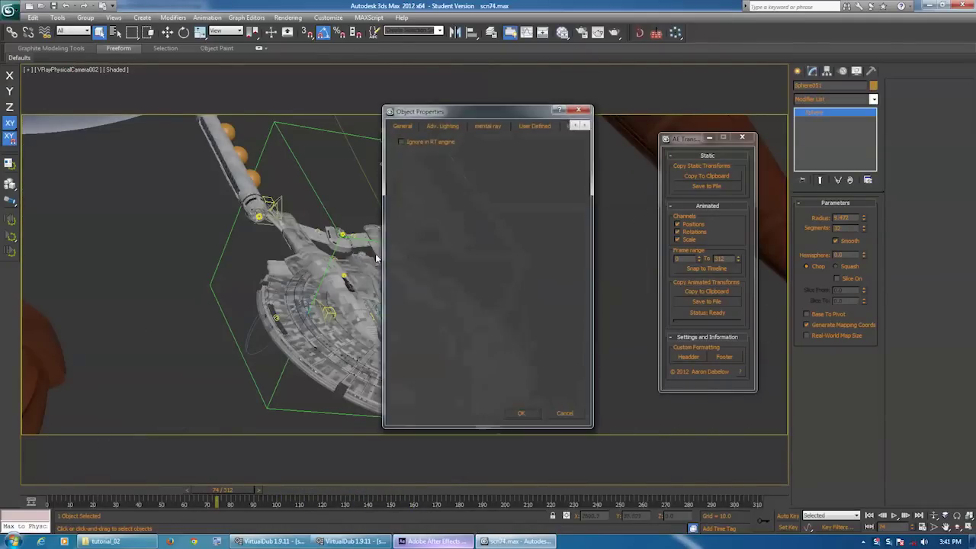
click(404, 127)
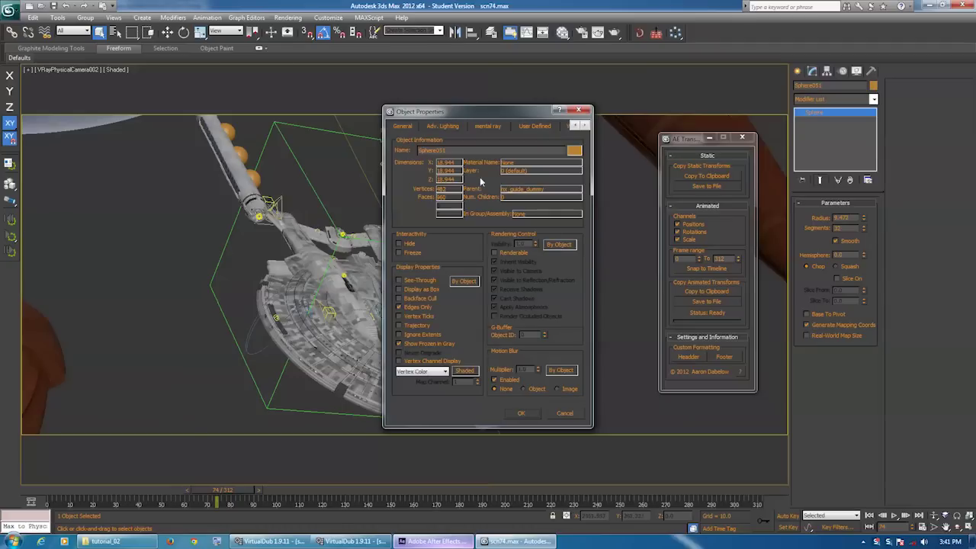
click(567, 414)
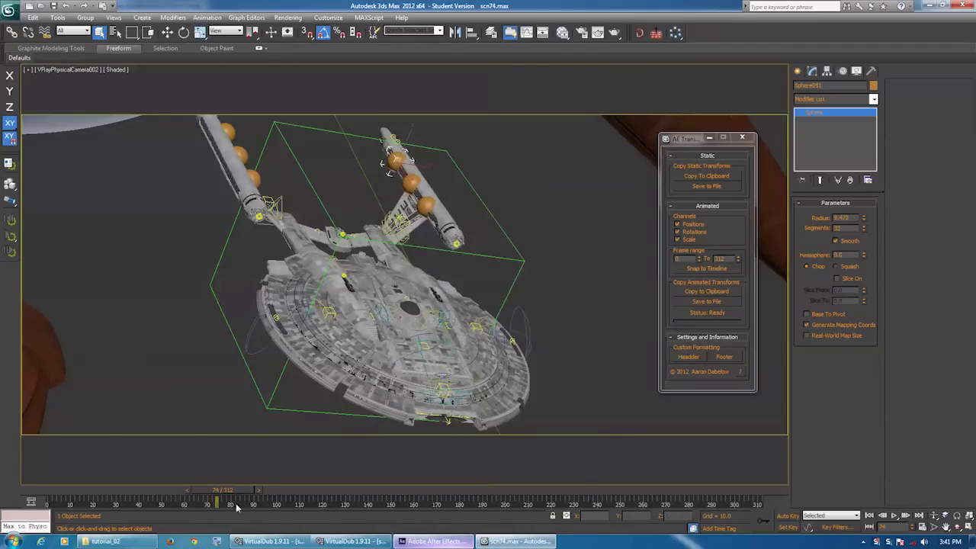
Advance to frame 192 and copy the sphere's animated transforms for frames 0 to 312 to the clipboard
drag(239, 494, 500, 497)
key(q)
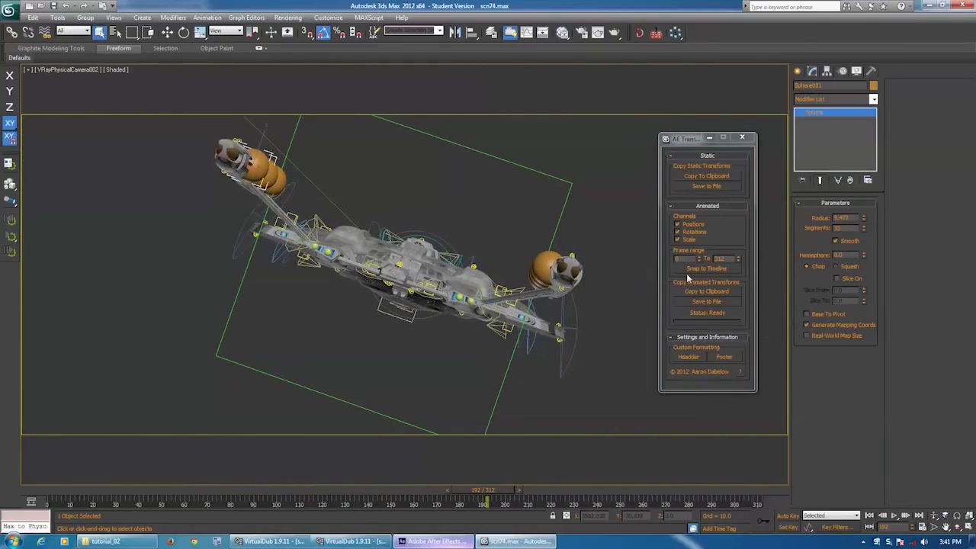
drag(677, 139, 653, 126)
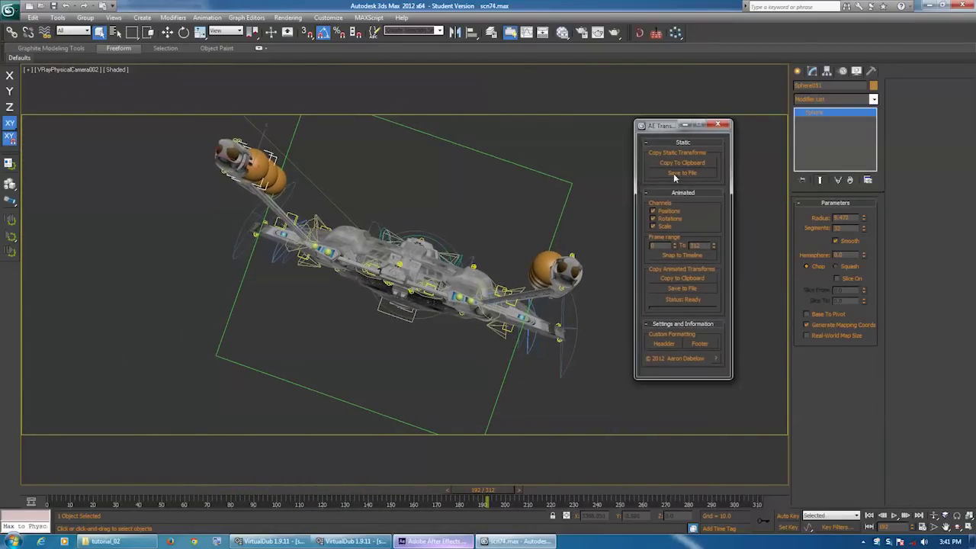
click(681, 279)
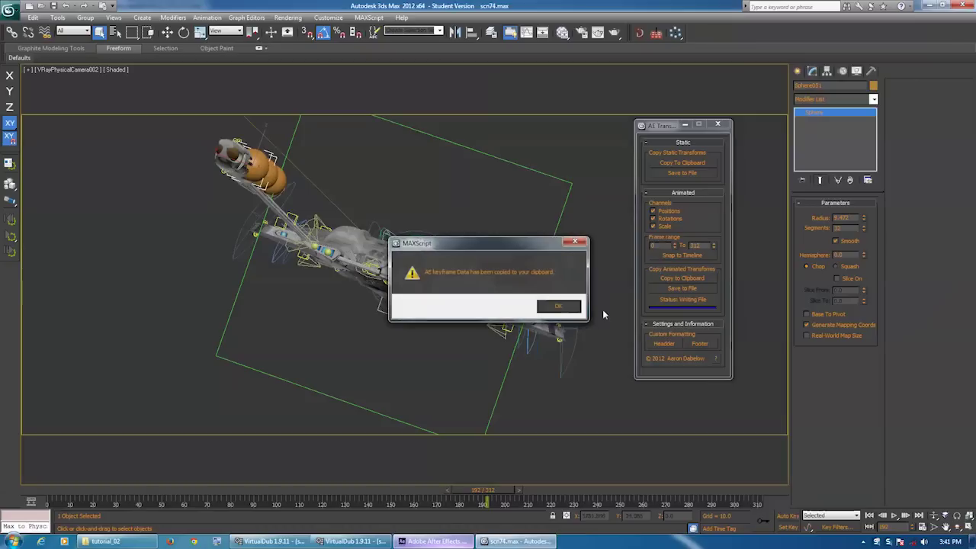
click(562, 309)
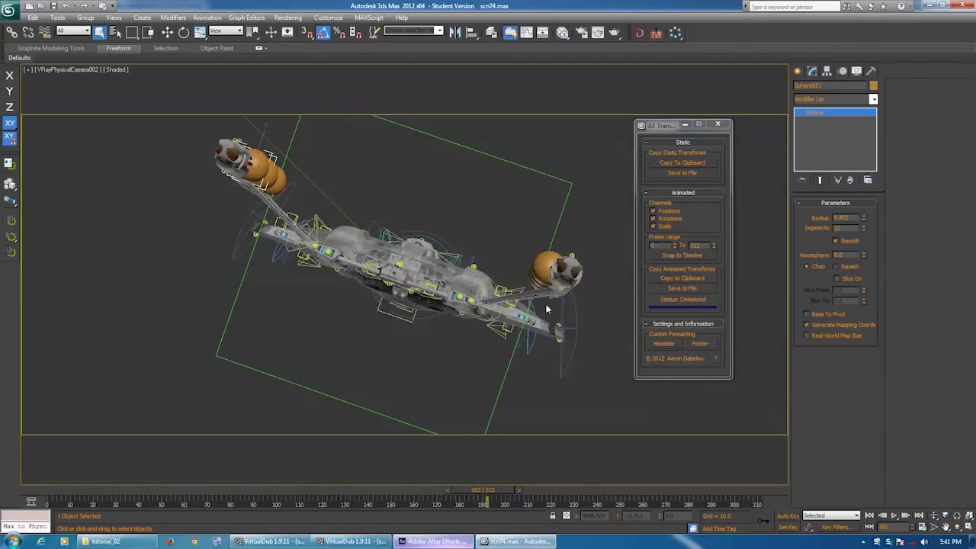
Switch to After Effects, open the final comp at 0:00:00:00, and select the A_nacelle1 light layer to examine its position
click(453, 542)
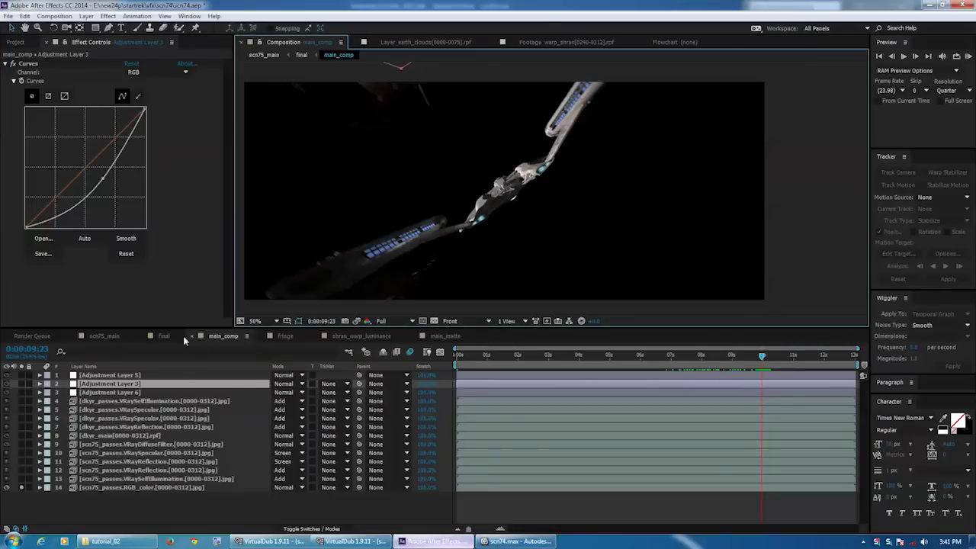
click(165, 336)
drag(478, 361, 449, 362)
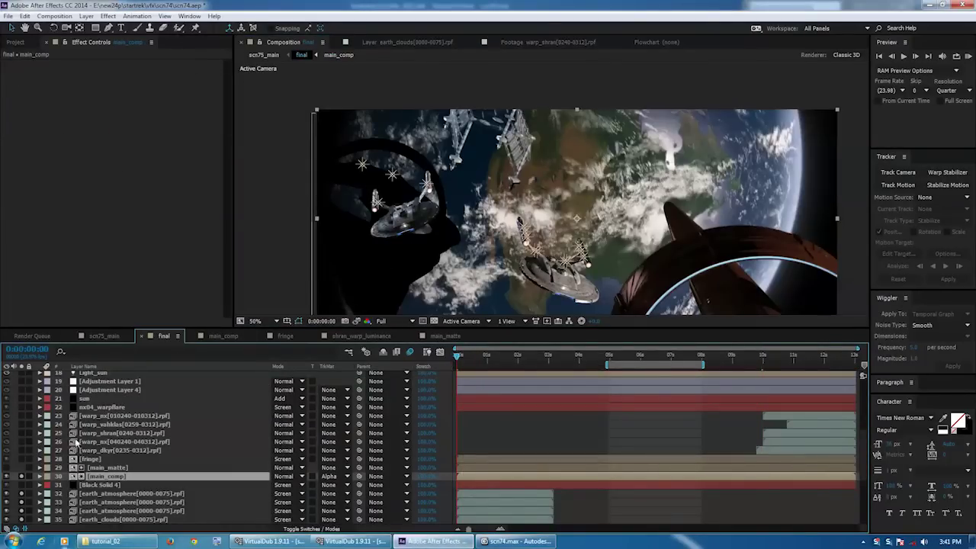
scroll(84, 443, up, 4)
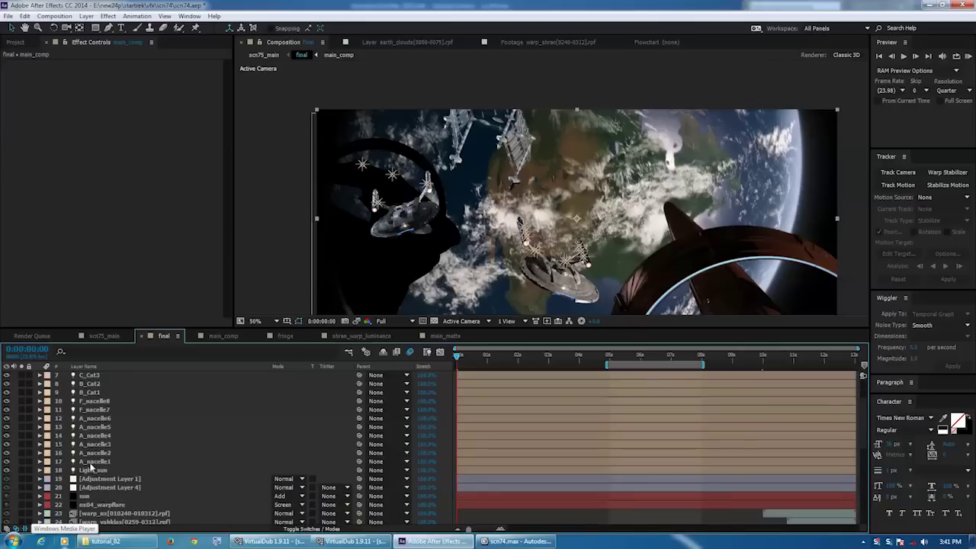
click(90, 462)
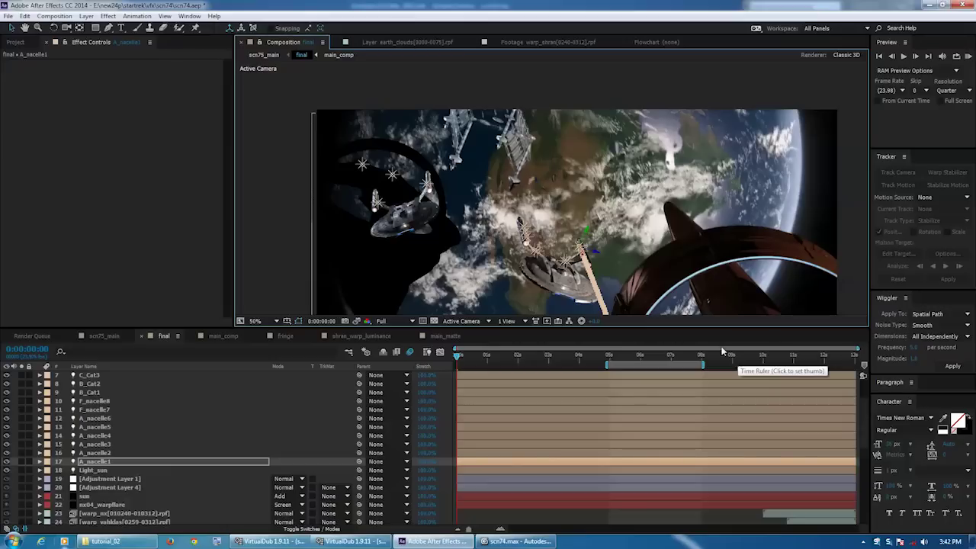
click(566, 222)
middle_drag(560, 262, 529, 219)
Switch to 3ds Max, scrub back to about frame 152 to review the nacelle spheres, and return to After Effects
click(612, 525)
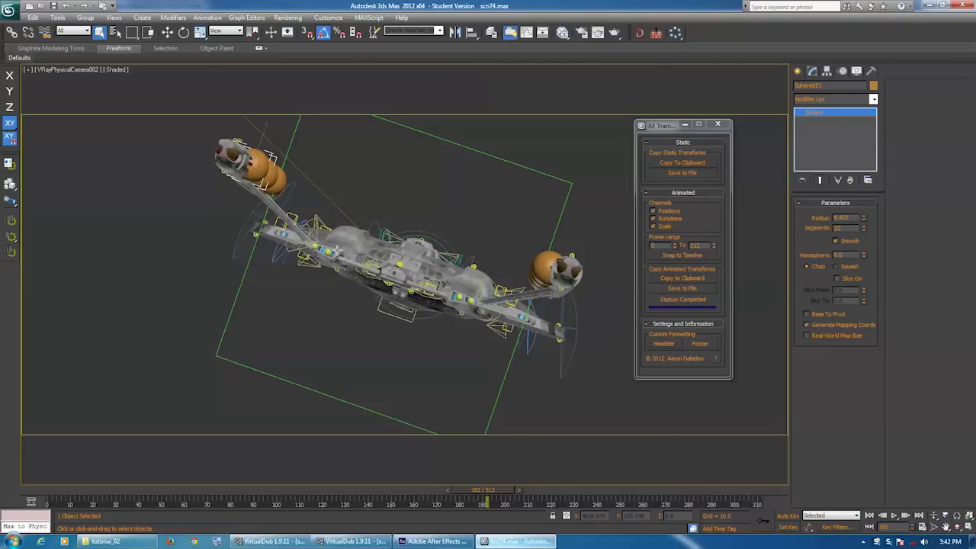
drag(501, 496, 410, 495)
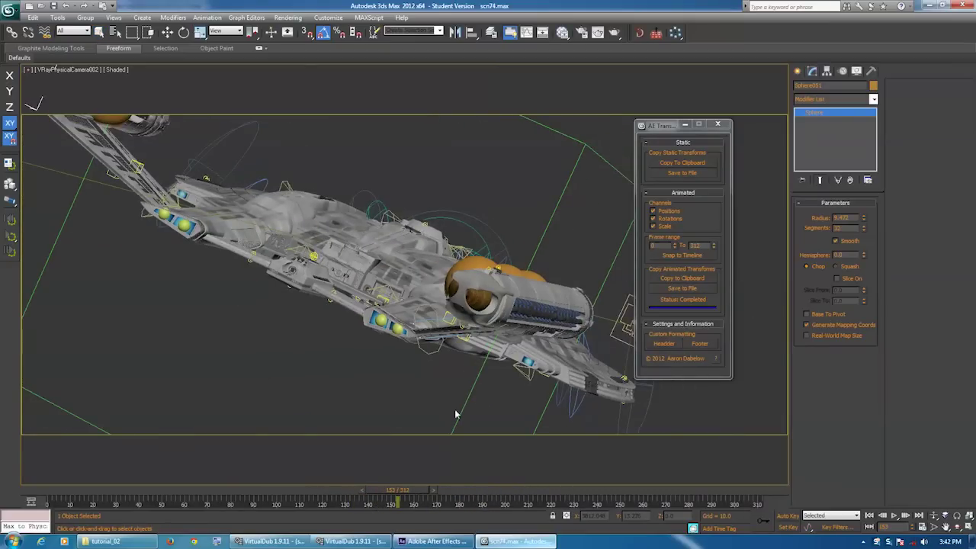
click(435, 541)
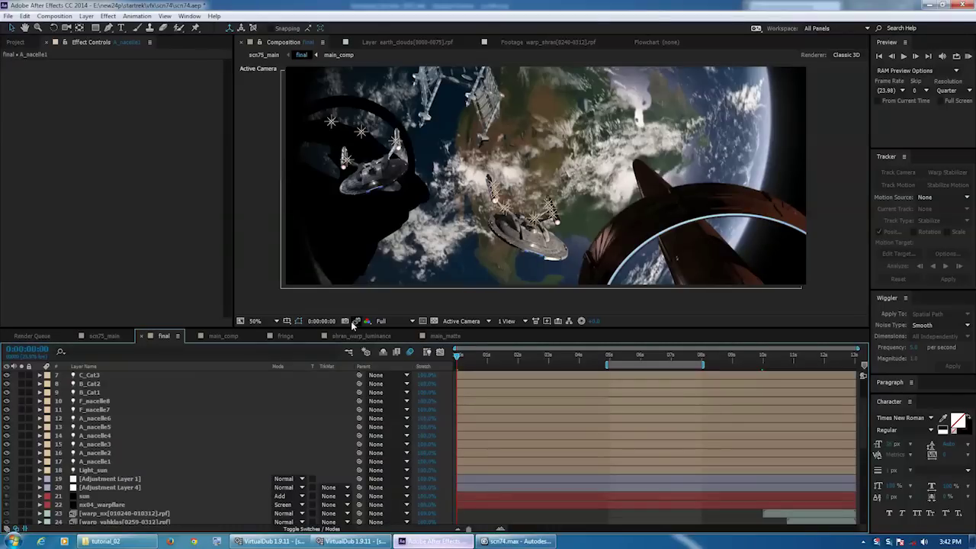
Create a new composition from the scn75_main[0000-0312].rpf footage in the project
drag(344, 328, 343, 231)
scroll(121, 461, down, 5)
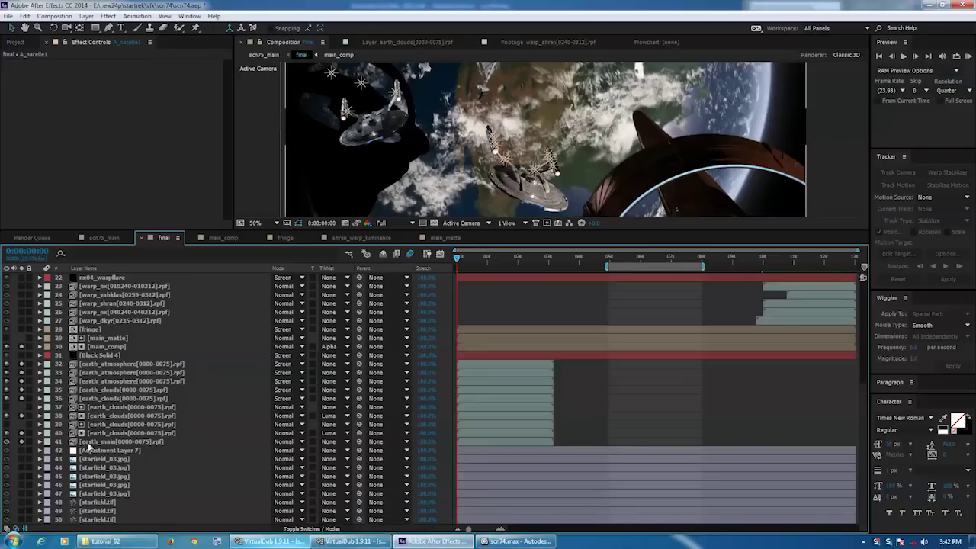
click(13, 43)
drag(59, 231, 60, 353)
scroll(64, 234, down, 5)
drag(61, 201, 33, 351)
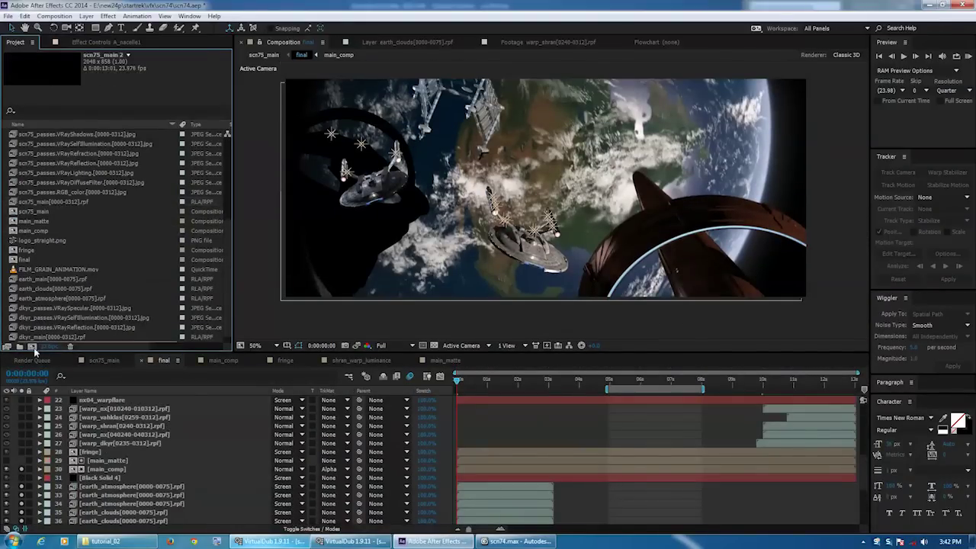
drag(495, 380, 296, 373)
Import the RPF camera data from the scn75_main[0000-0312].rpf layer and check the new camera's settings
right_click(144, 399)
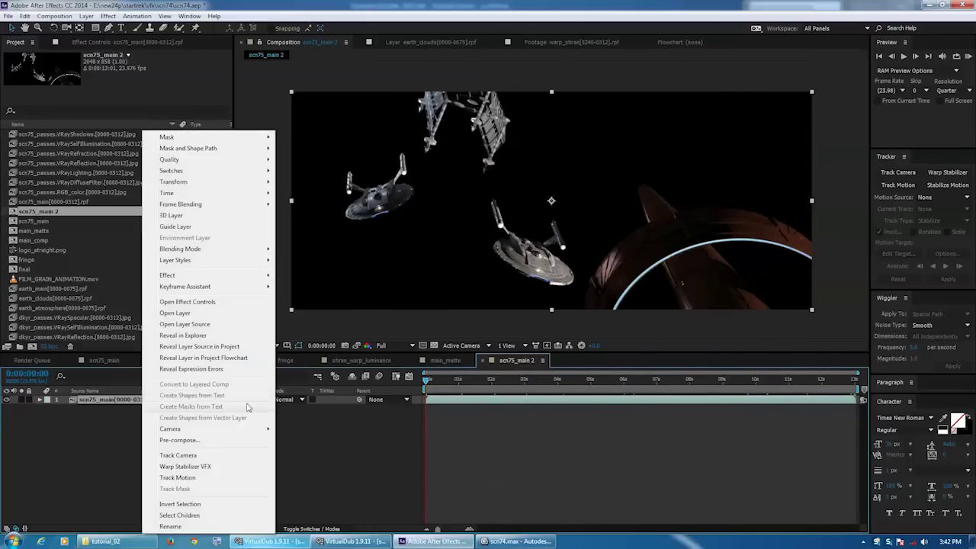
mouse_move(238, 289)
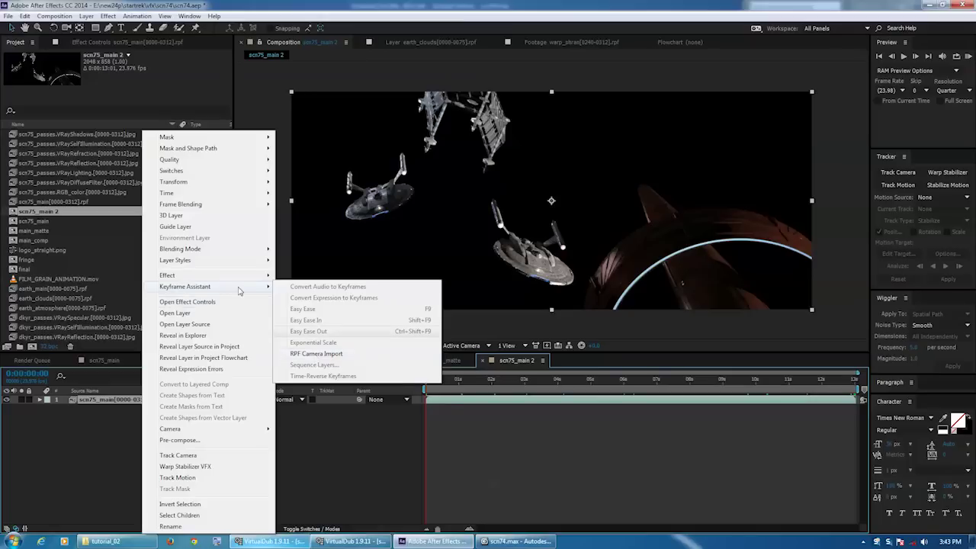
click(308, 346)
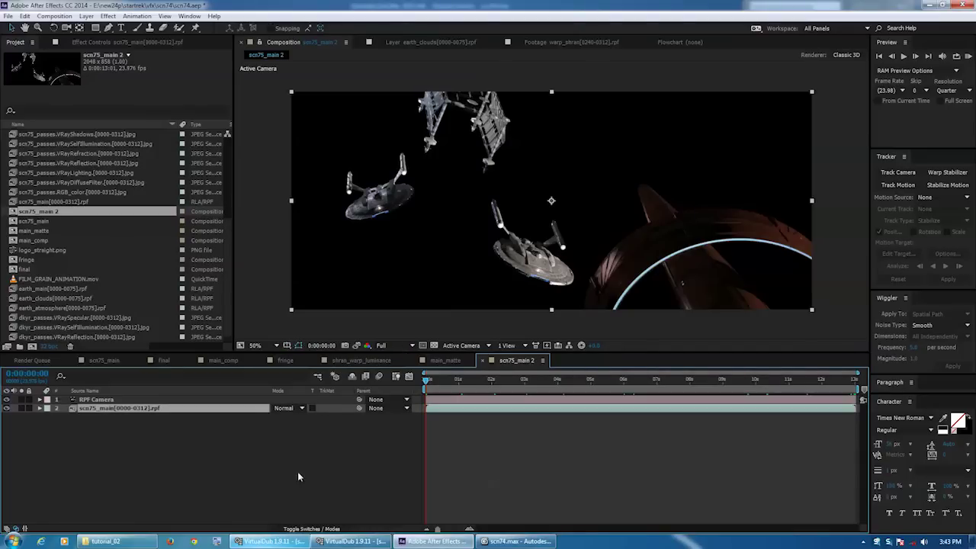
double_click(209, 400)
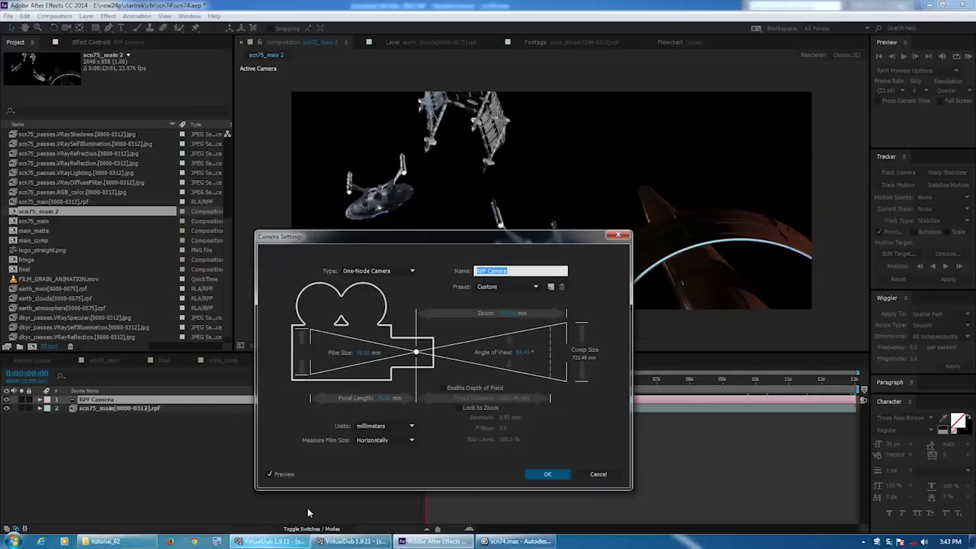
click(598, 475)
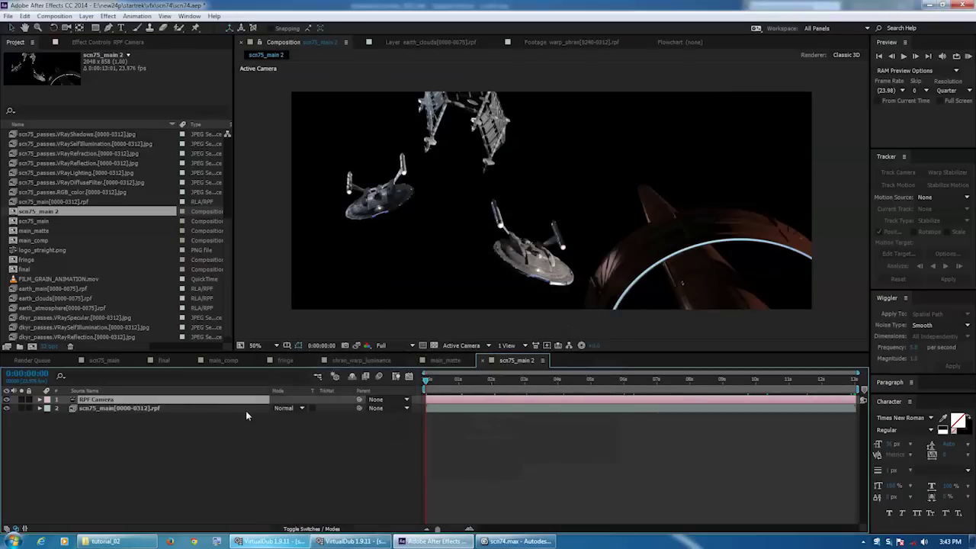
Open the RPF Camera's focal length for editing, switch to 3ds Max, and copy the focal length of VRayPhysicalCamera002
double_click(243, 403)
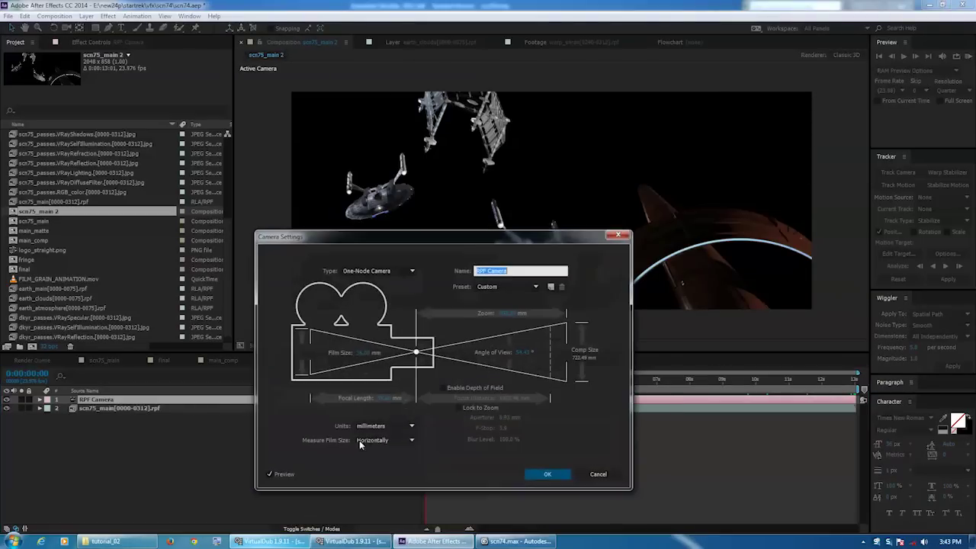
click(383, 399)
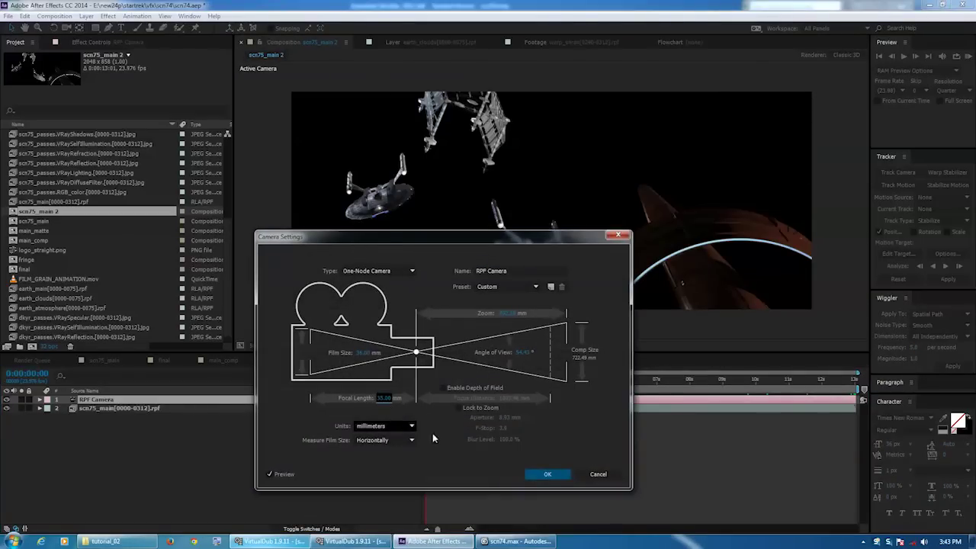
click(515, 541)
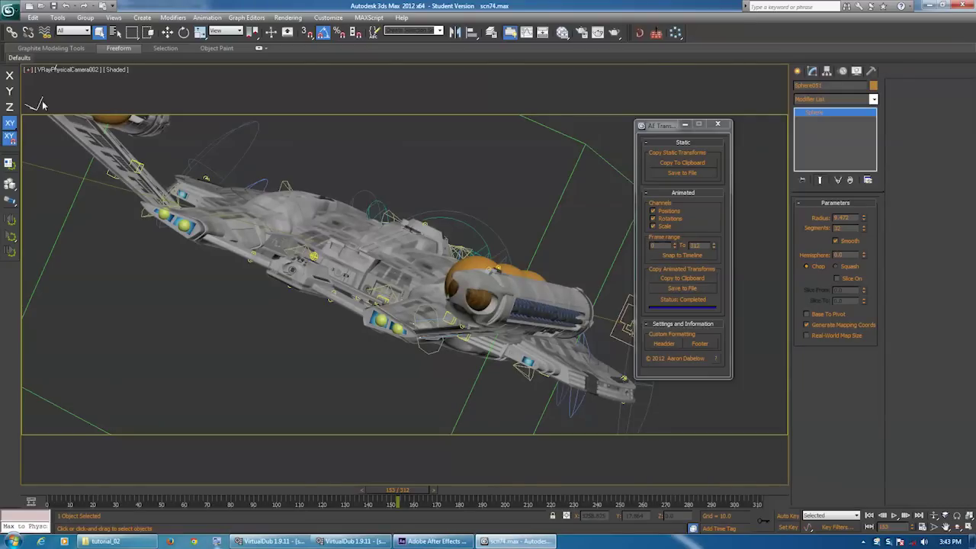
click(67, 70)
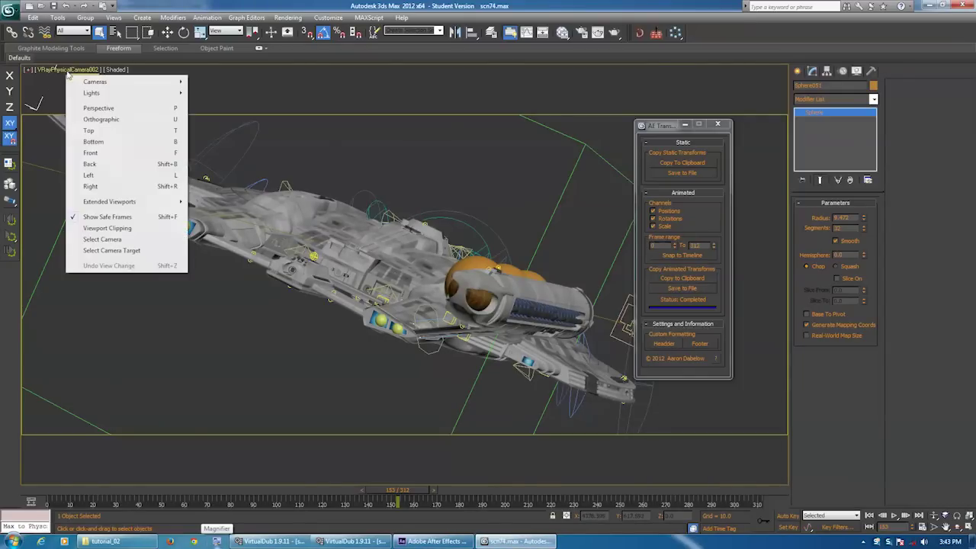
click(106, 238)
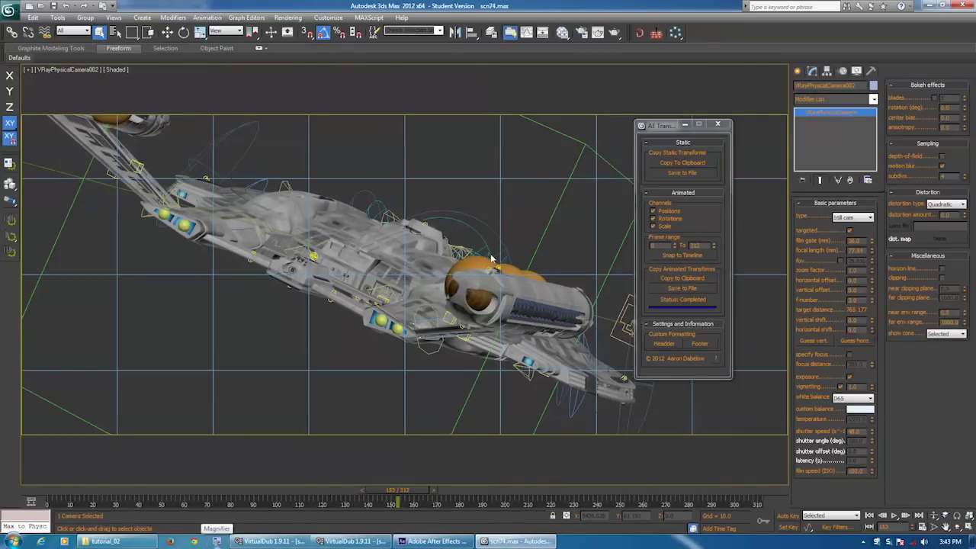
double_click(856, 250)
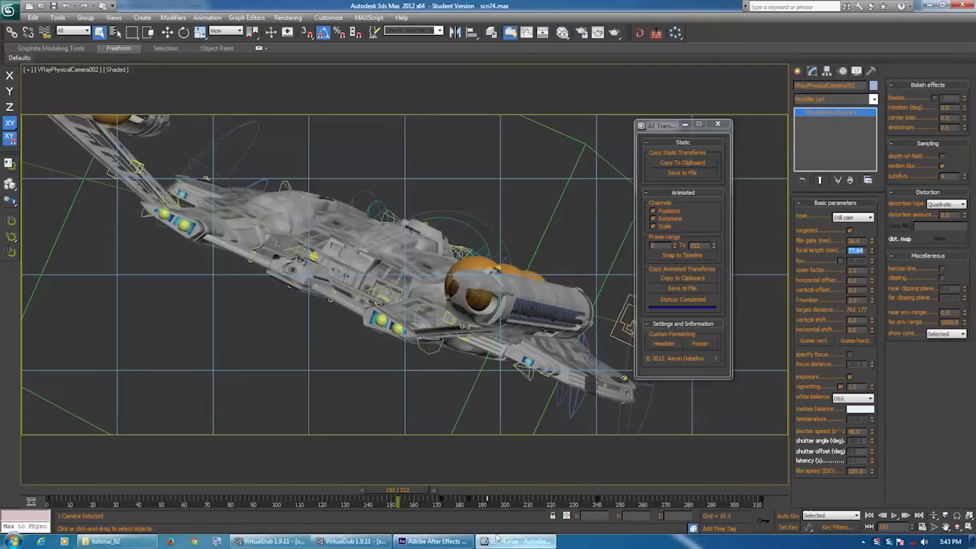
Switch to After Effects and set the RPF Camera's focal length to 77.84 mm, accepting the 2D layer warning
click(453, 541)
click(386, 400)
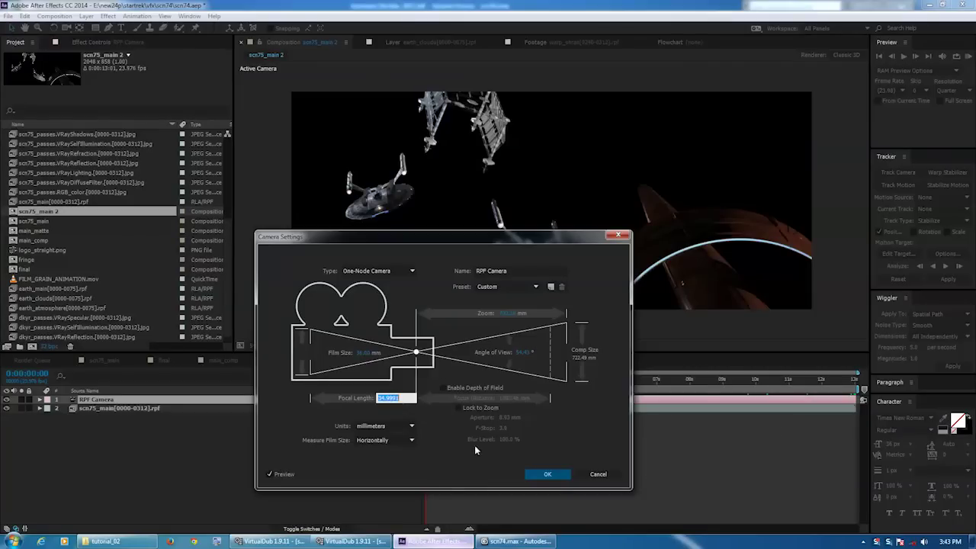
click(529, 474)
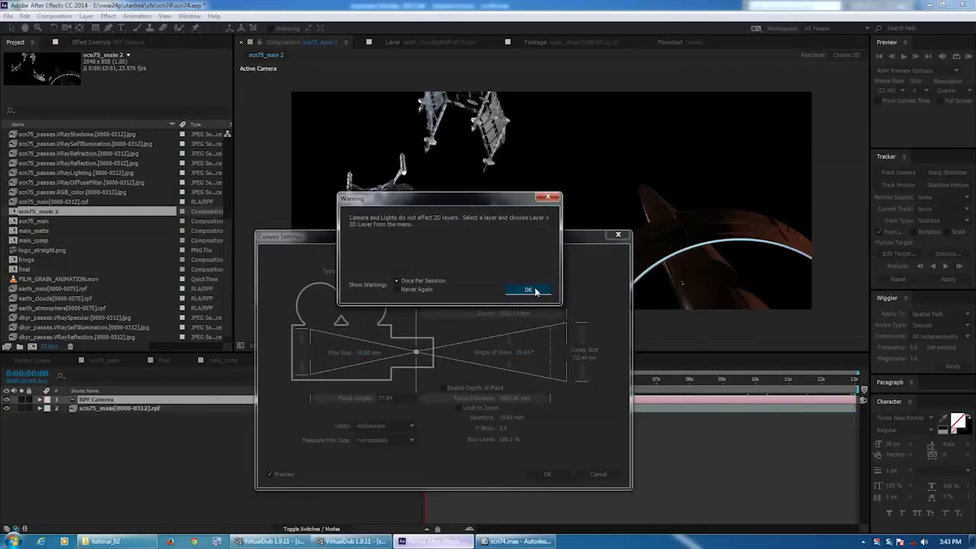
click(535, 288)
click(549, 478)
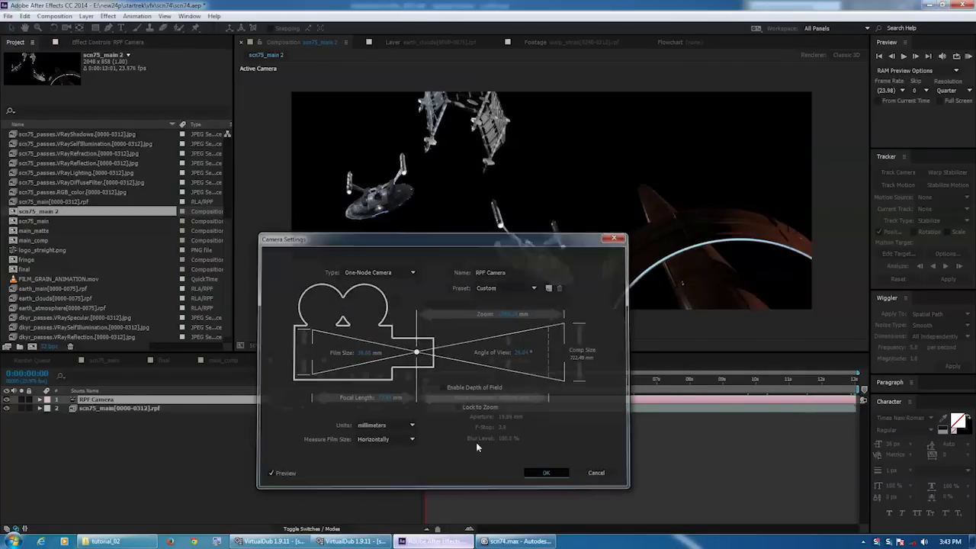
Copy the A_nacelle1 light from the final comp into scn75_main 2 and scrub to about 0:00:06:22 to check its tracking
click(162, 360)
scroll(128, 465, down, 3)
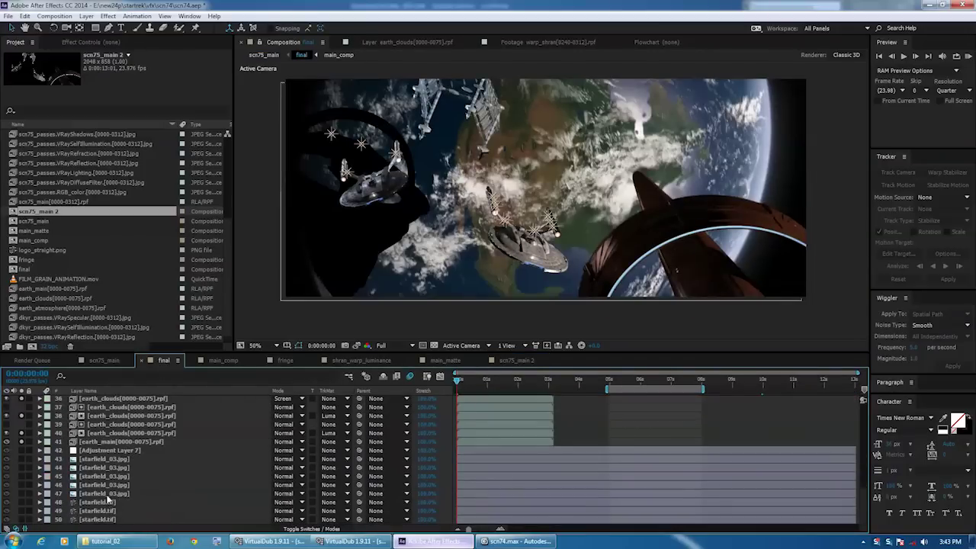
scroll(105, 484, up, 4)
scroll(105, 480, up, 3)
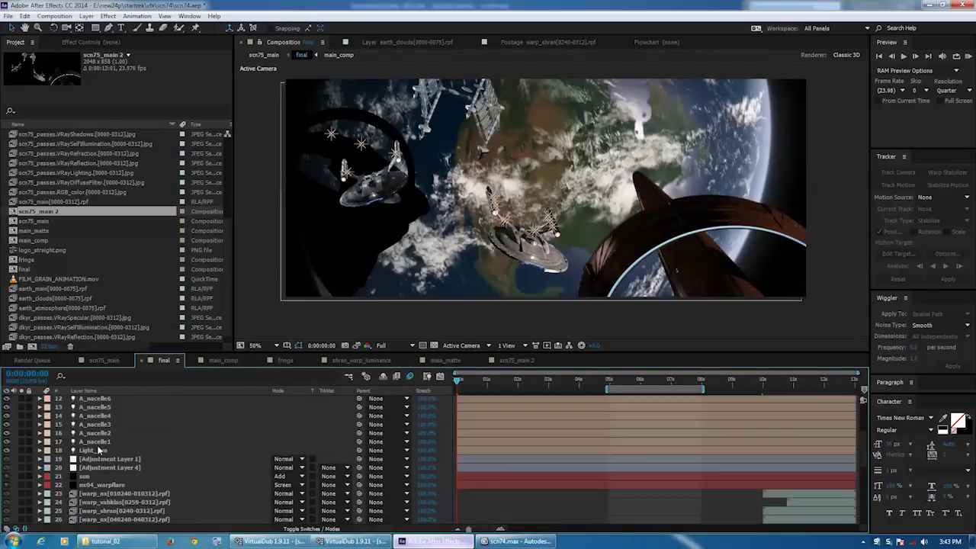
click(99, 443)
click(513, 360)
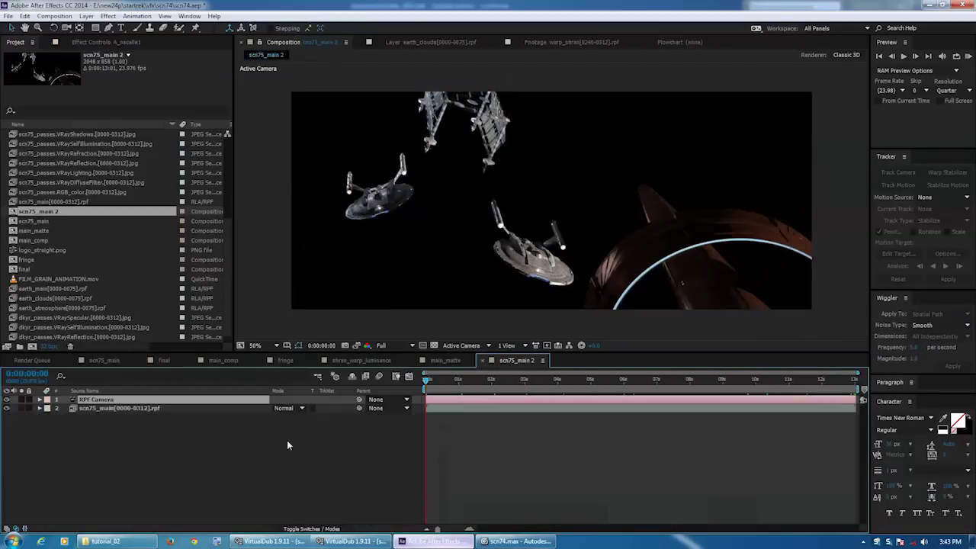
key(ctrl+v)
click(478, 442)
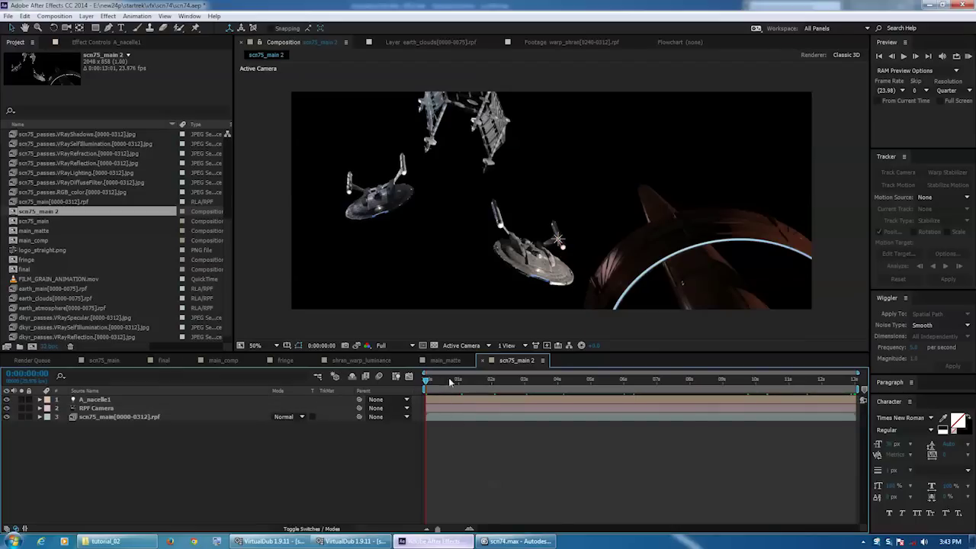
drag(444, 383, 625, 389)
click(166, 408)
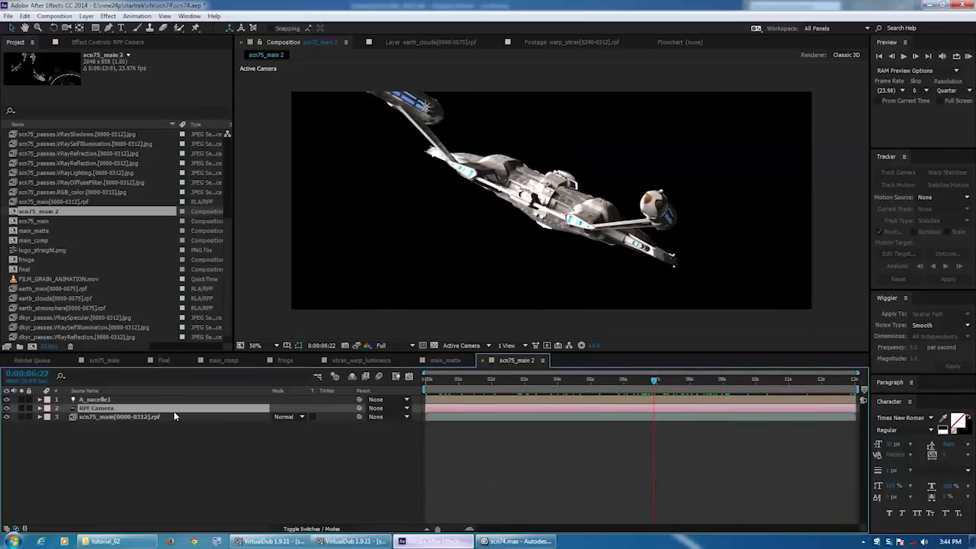
Expand the RPF Camera's Camera Options and examine its Zoom property at 0:00:09:02
click(40, 417)
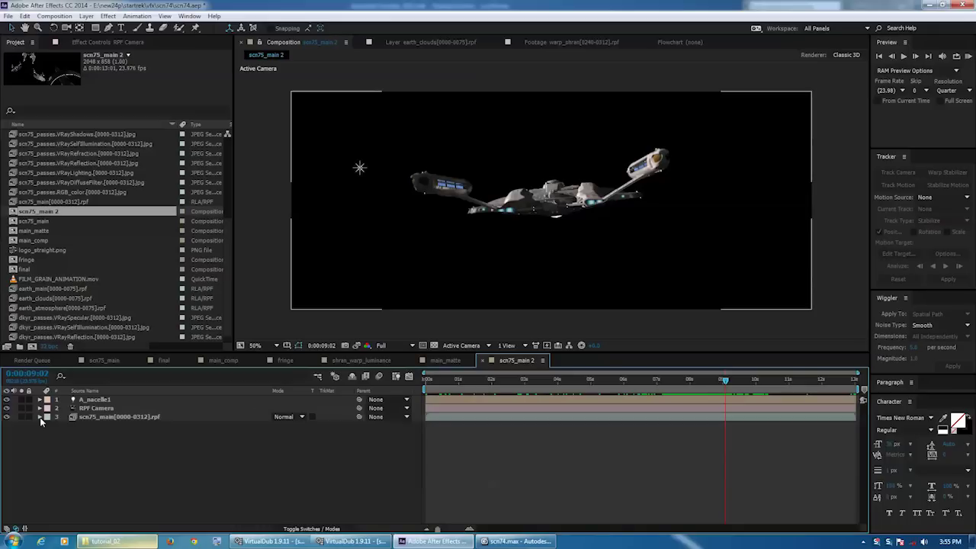
click(40, 417)
click(39, 417)
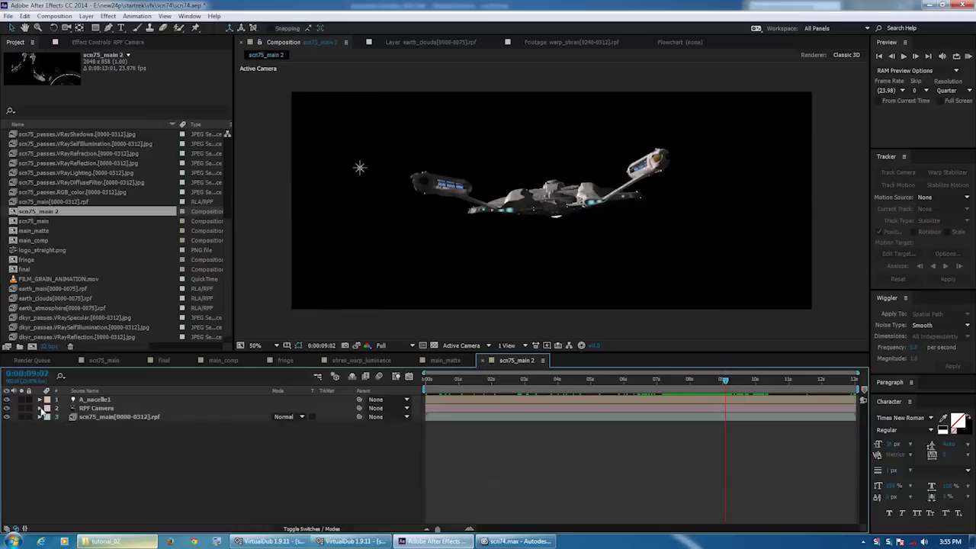
click(40, 408)
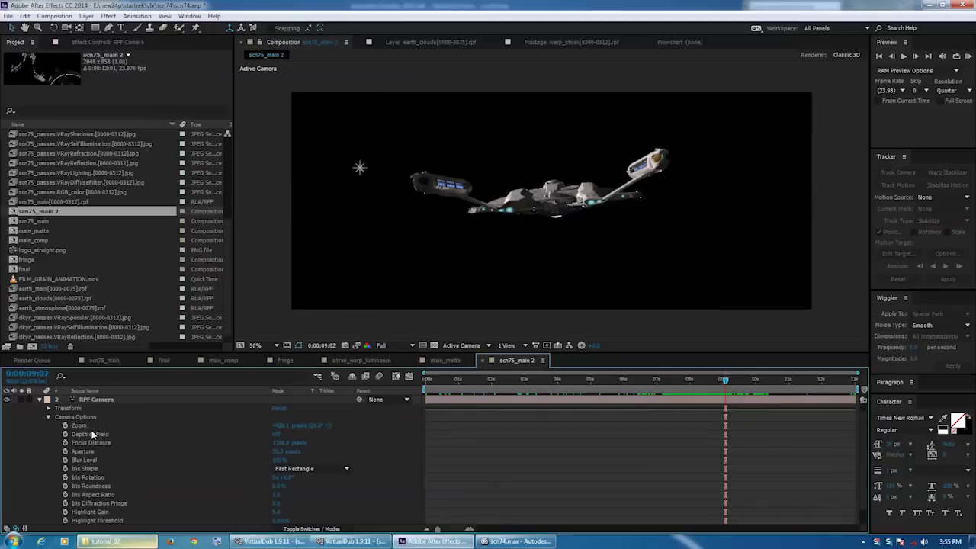
click(77, 427)
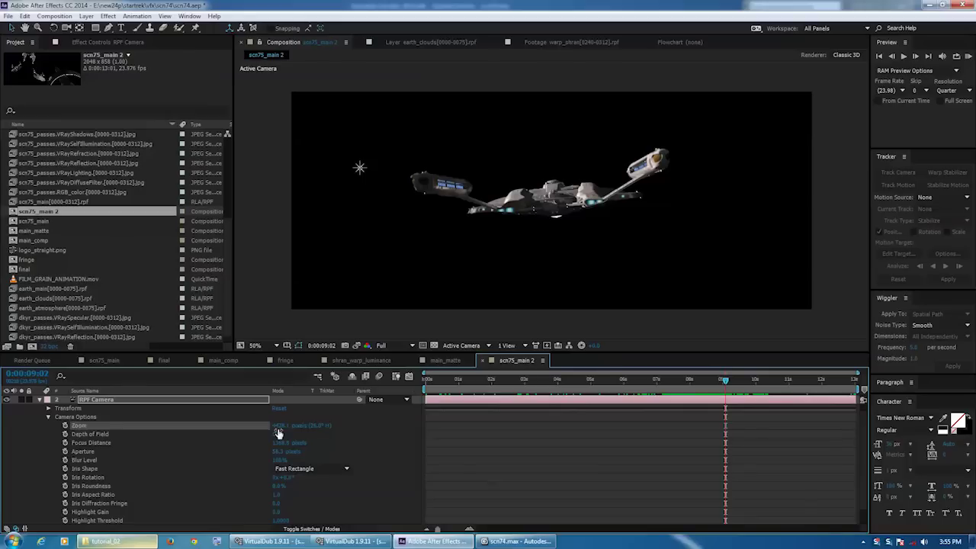
mouse_move(279, 432)
mouse_down()
mouse_move(2, 469)
mouse_move(180, 455)
mouse_move(82, 426)
mouse_move(380, 396)
mouse_move(290, 412)
mouse_move(340, 416)
mouse_move(205, 441)
mouse_move(301, 418)
mouse_move(4, 395)
mouse_move(69, 372)
mouse_up()
Switch to 3ds Max, select VRayPhysicalCamera002, move to frame 177, and open the camera's animation in the Curve Editor
click(515, 541)
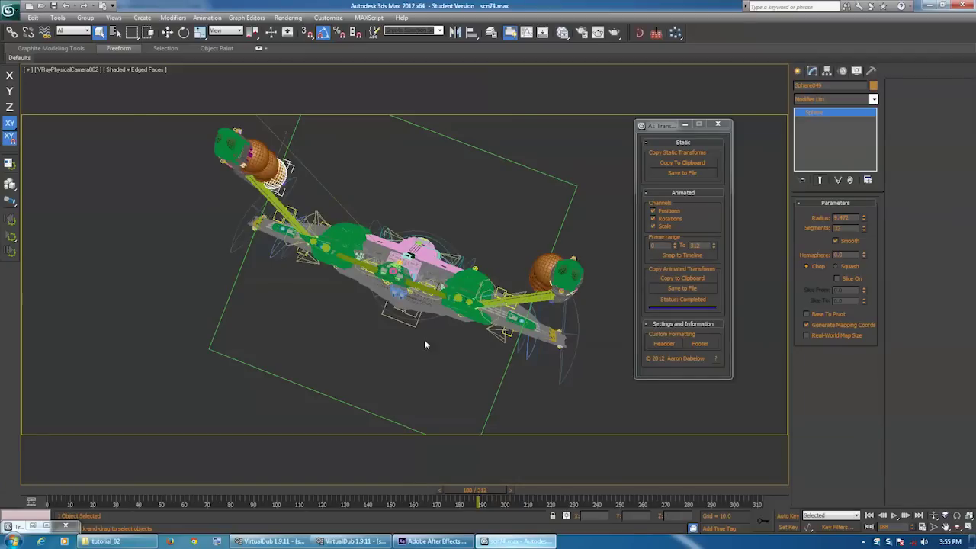
click(77, 71)
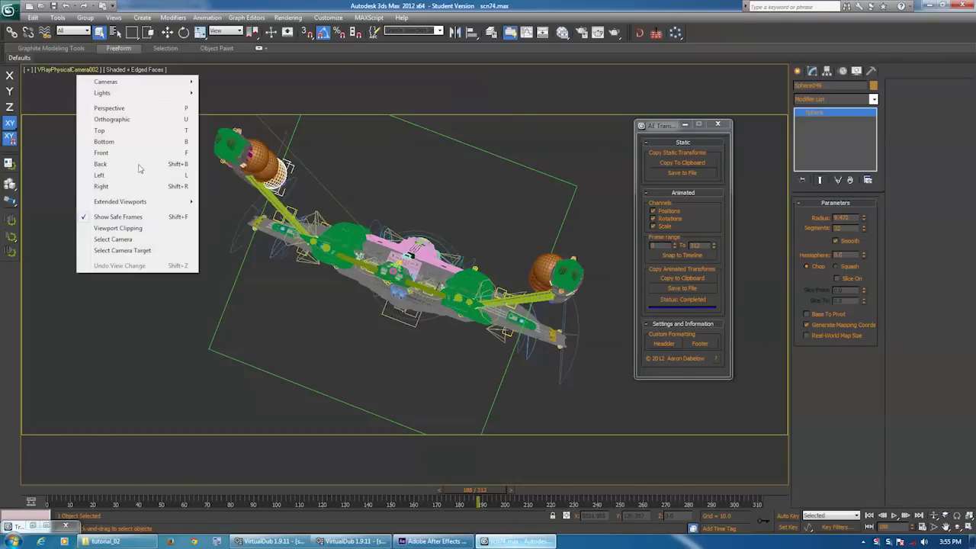
click(149, 239)
drag(480, 501, 452, 501)
right_click(377, 324)
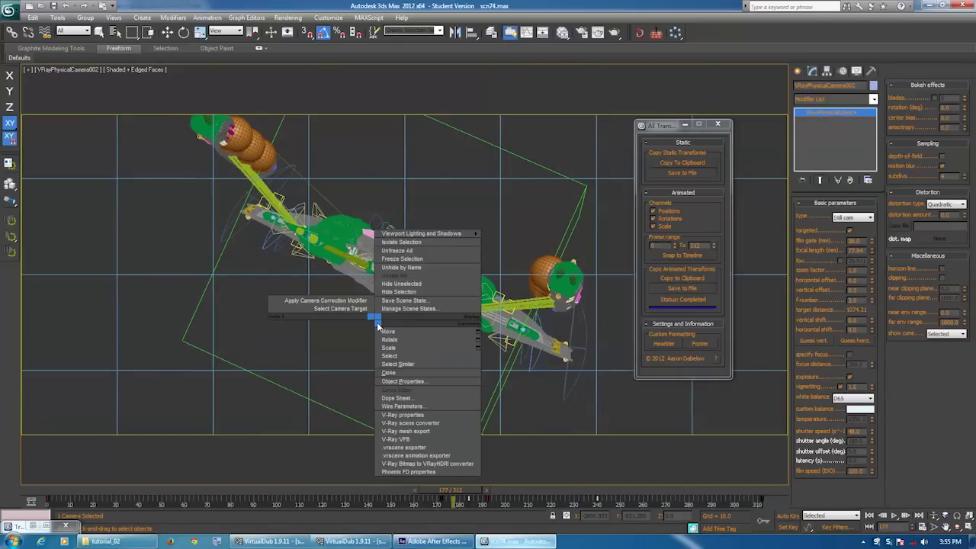
click(425, 391)
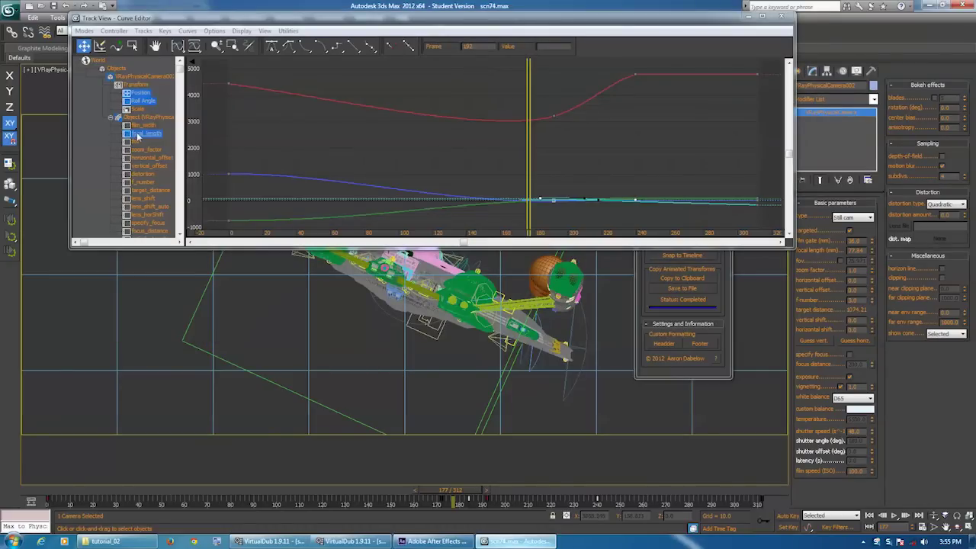
Isolate the camera's focal_length curve and examine where its animation begins, scrubbing to frame 184
click(141, 134)
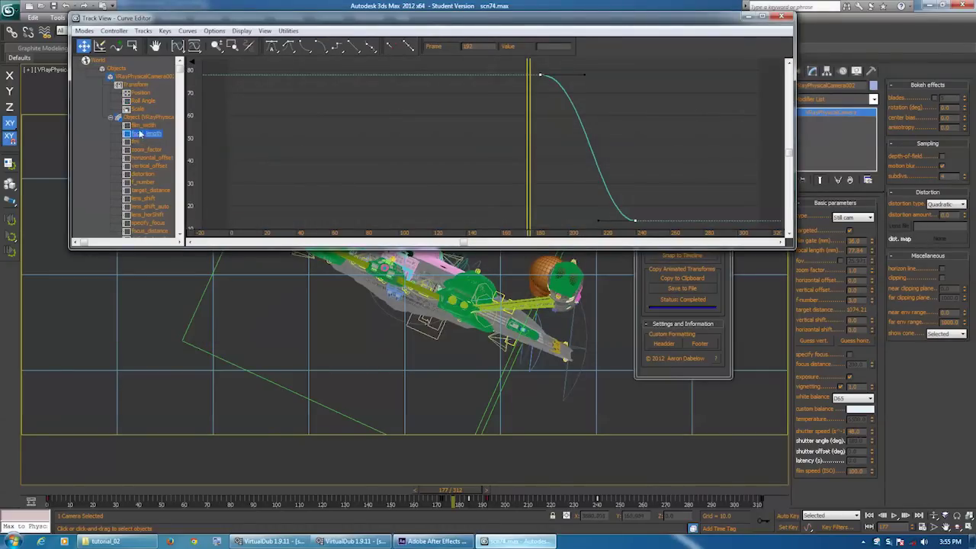
drag(528, 147, 541, 142)
middle_drag(577, 148, 480, 131)
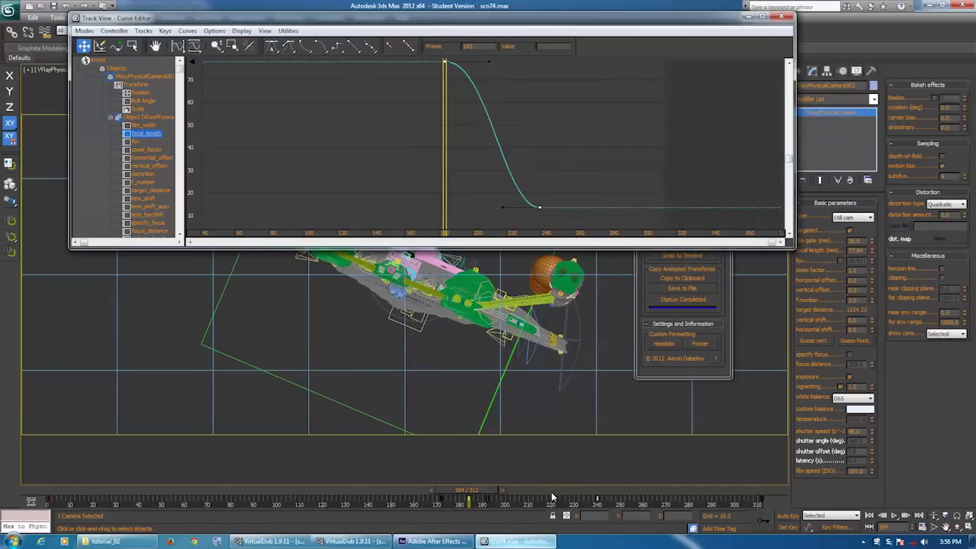
Switch to After Effects, duplicate the RPF Camera layer with the copy hidden, and expand the original camera's properties
click(435, 540)
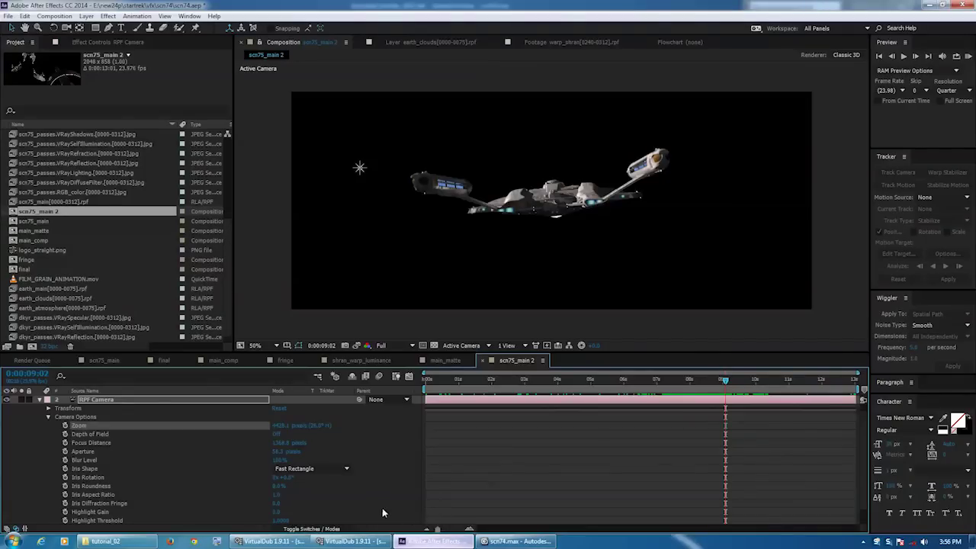
click(40, 400)
click(114, 409)
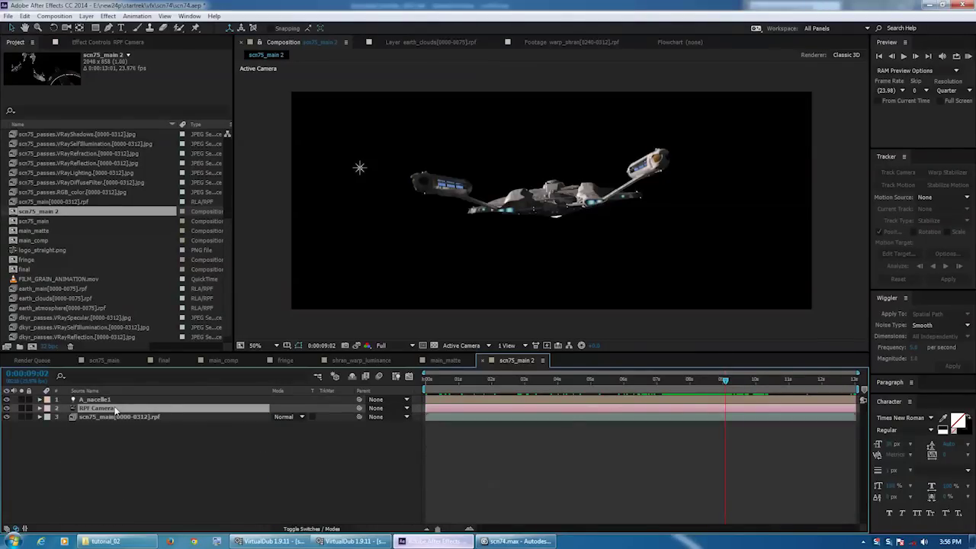
key(ctrl+d)
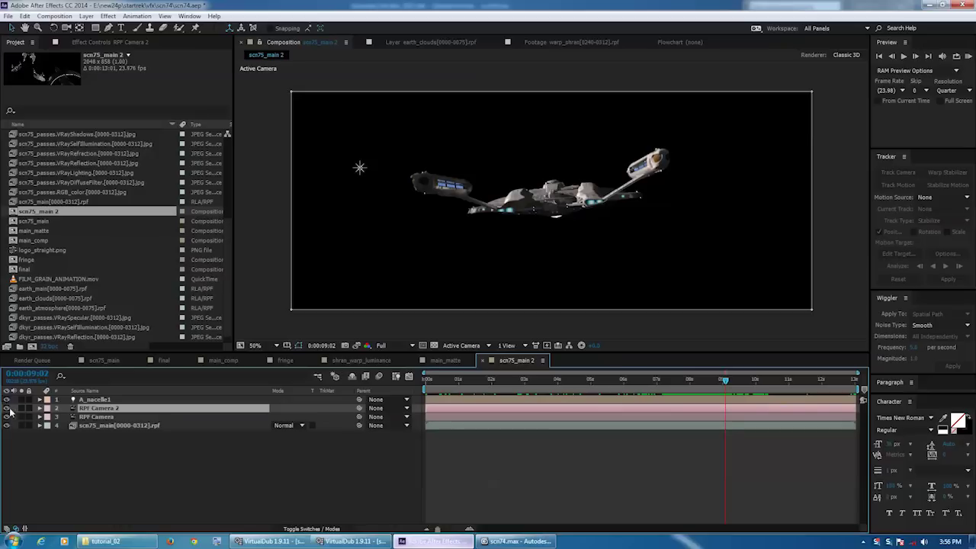
click(40, 417)
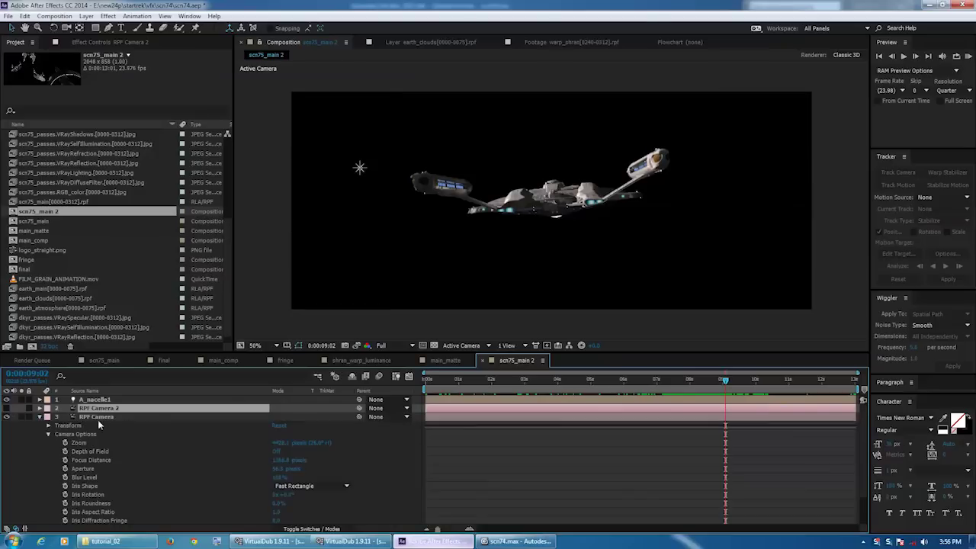
Set a Zoom keyframe on the RPF Camera at 0:00:07:16 and collapse the layer
scroll(98, 425, down, 1)
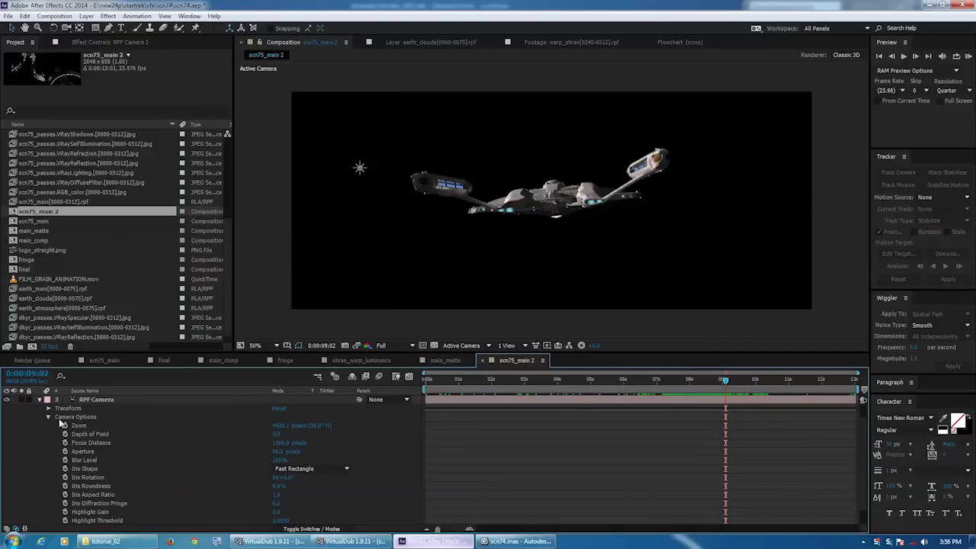
drag(711, 380, 678, 381)
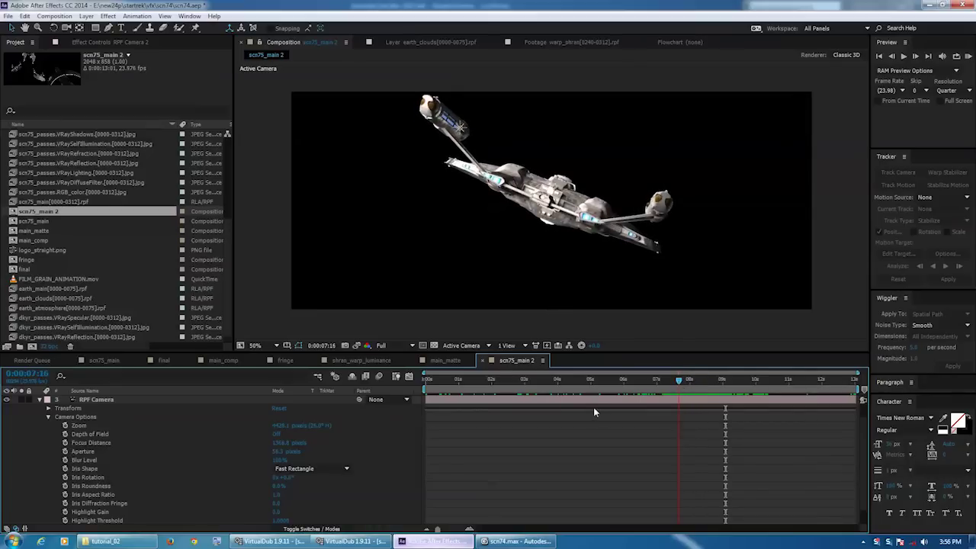
click(66, 425)
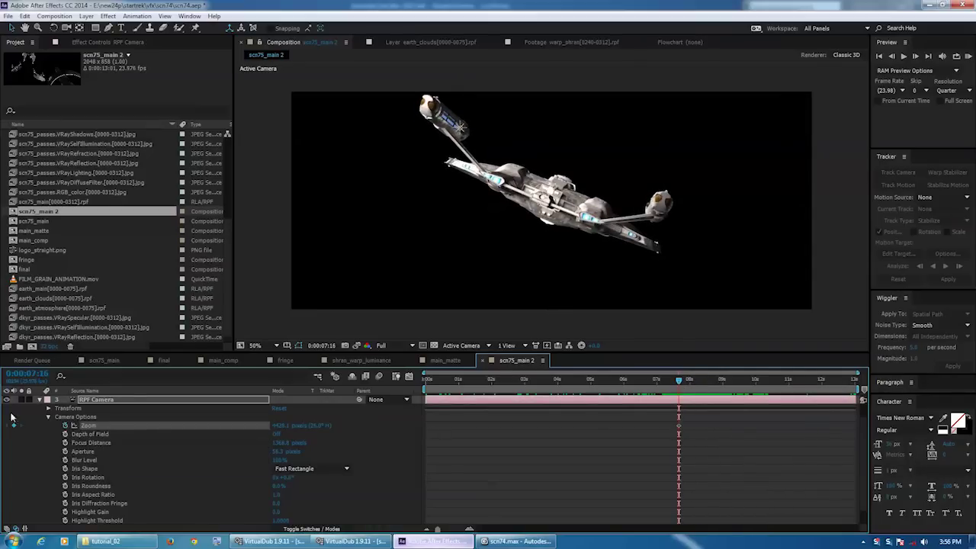
click(40, 401)
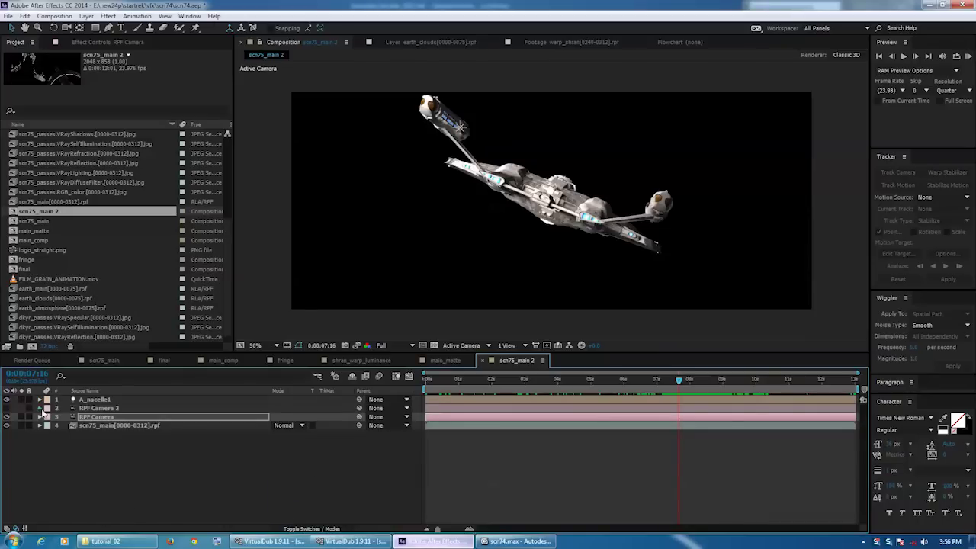
Expand RPF Camera 2, switch to 3ds Max, move to frame 240, and read the camera's focal length
click(40, 408)
click(96, 410)
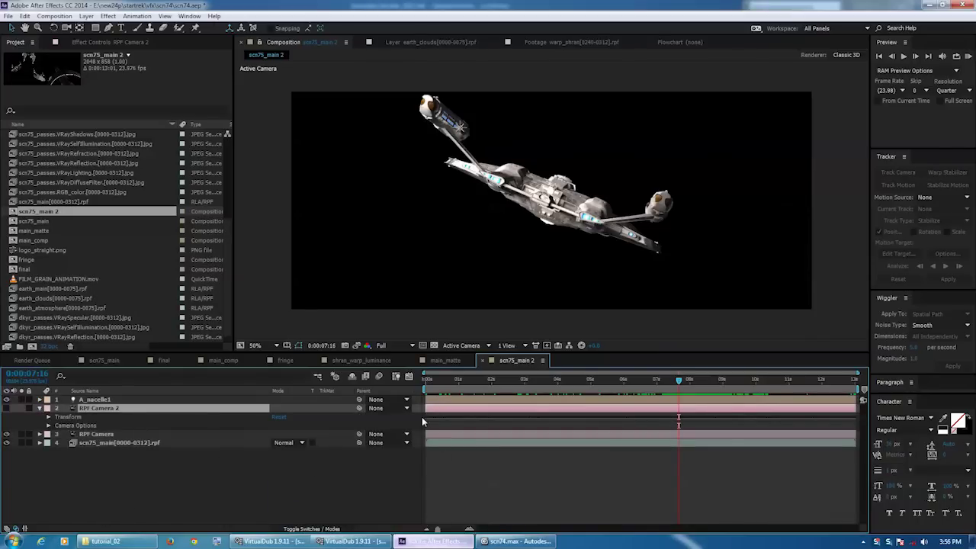
click(515, 541)
drag(475, 497, 602, 483)
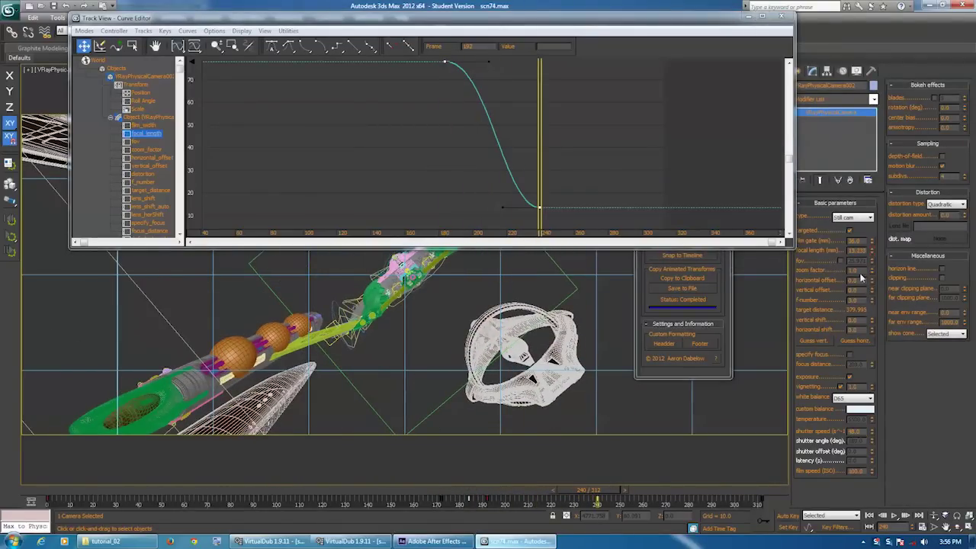
double_click(857, 250)
Switch to After Effects and set RPF Camera 2's focal length to 13.233 mm in its camera settings
click(432, 541)
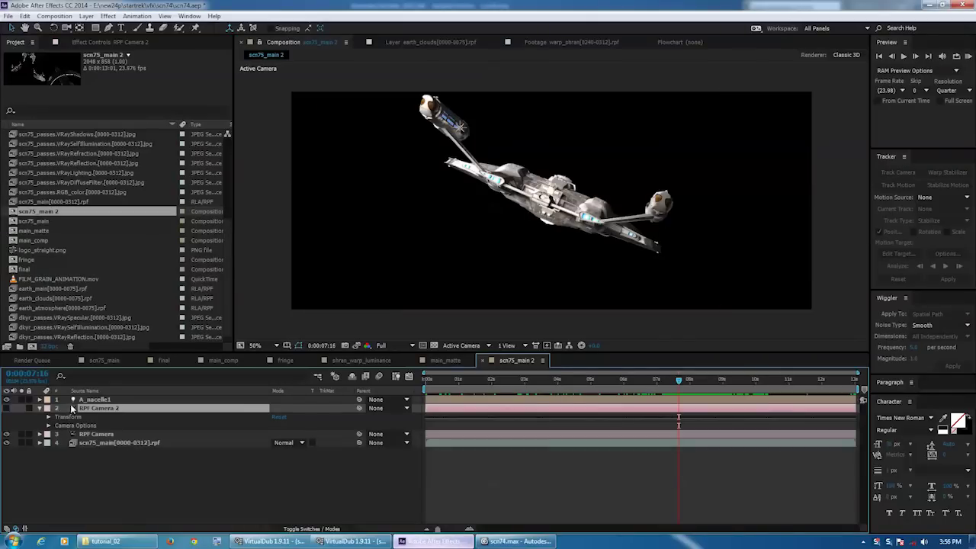
double_click(89, 408)
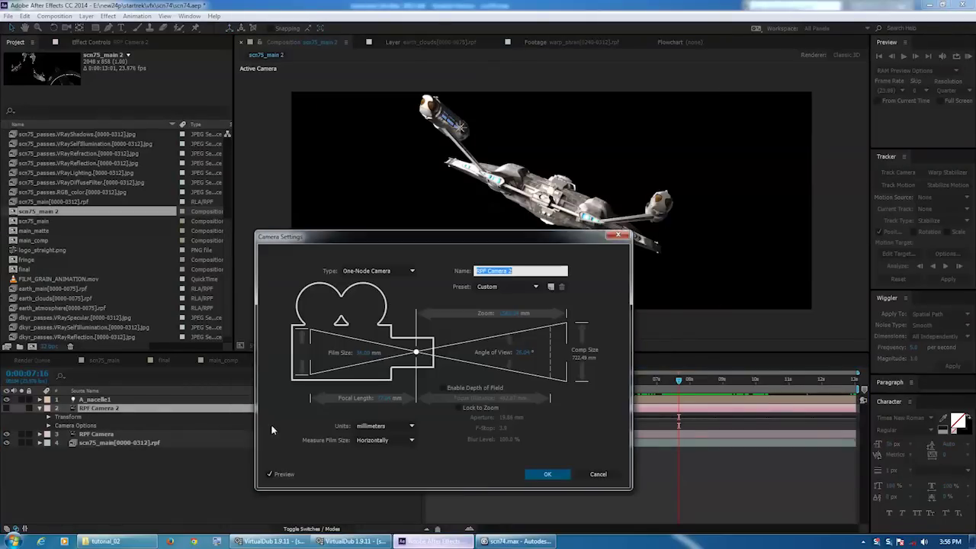
click(385, 398)
text(13.233)
click(546, 474)
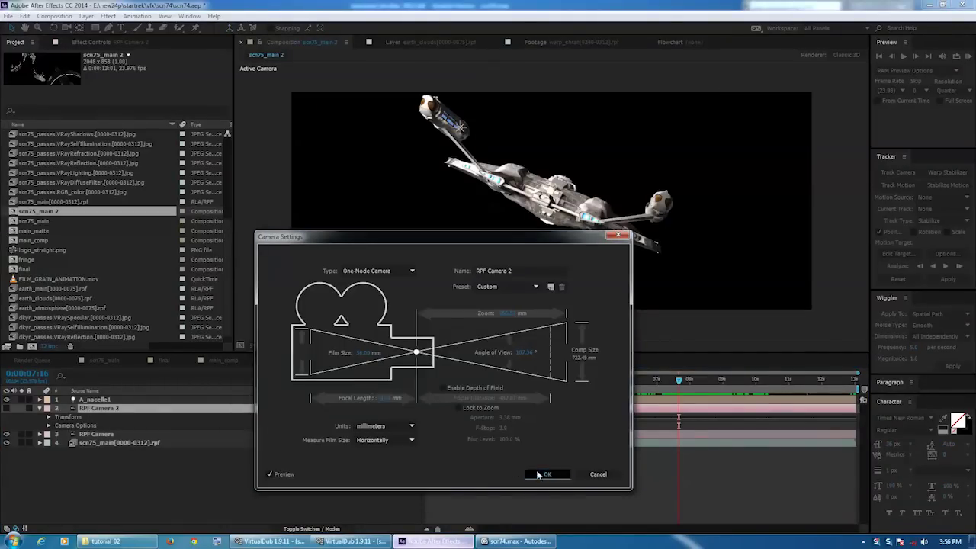
Expand RPF Camera 2's Camera Options, copy its exact Zoom value, and collapse the layer
click(48, 425)
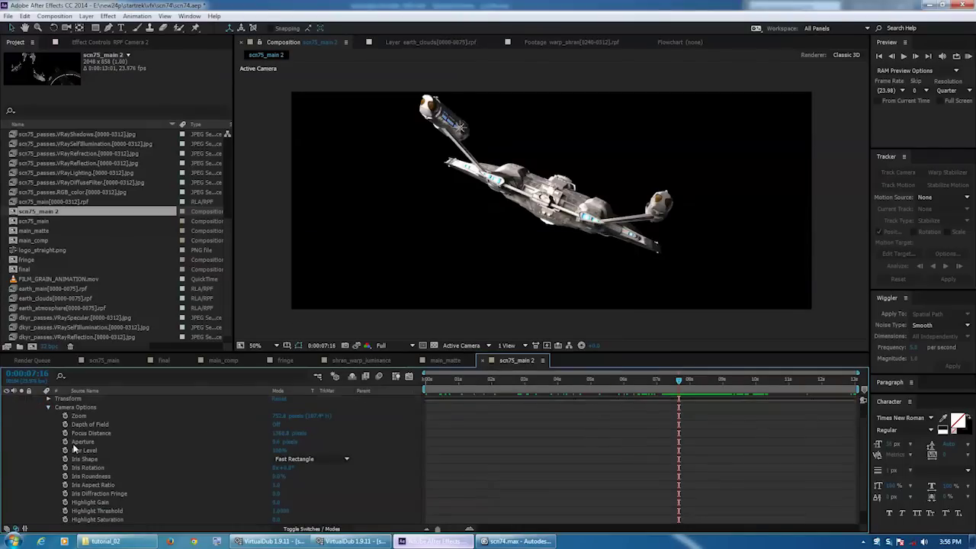
click(286, 418)
click(279, 416)
click(279, 417)
click(223, 417)
scroll(32, 414, up, 1)
click(37, 410)
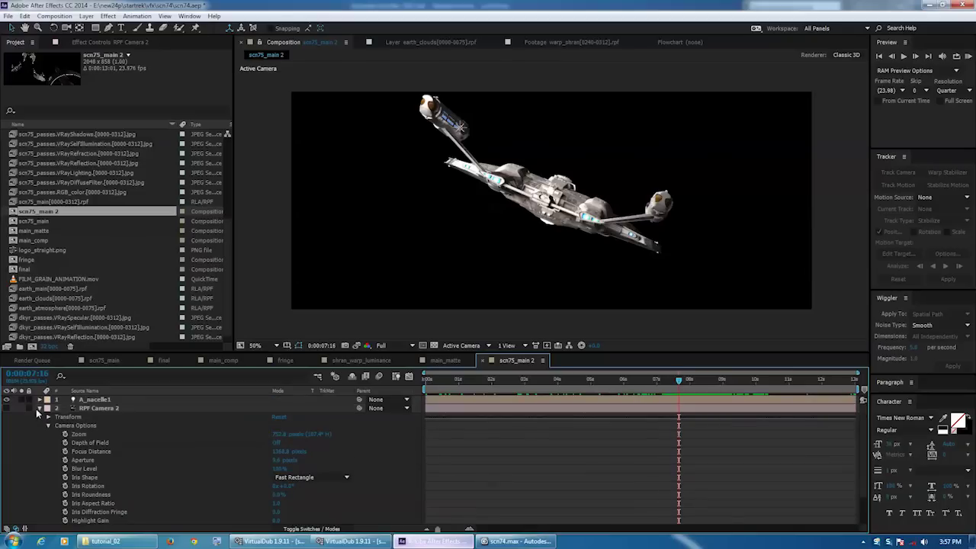
click(40, 409)
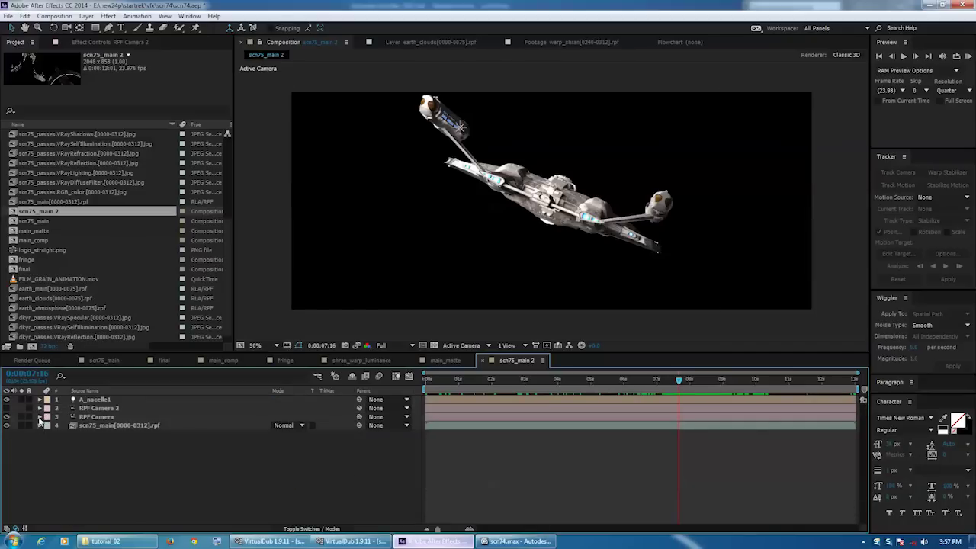
Set the RPF Camera's Zoom to 752.7903 pixels at 0:00:10:00
click(40, 417)
scroll(42, 426, down, 1)
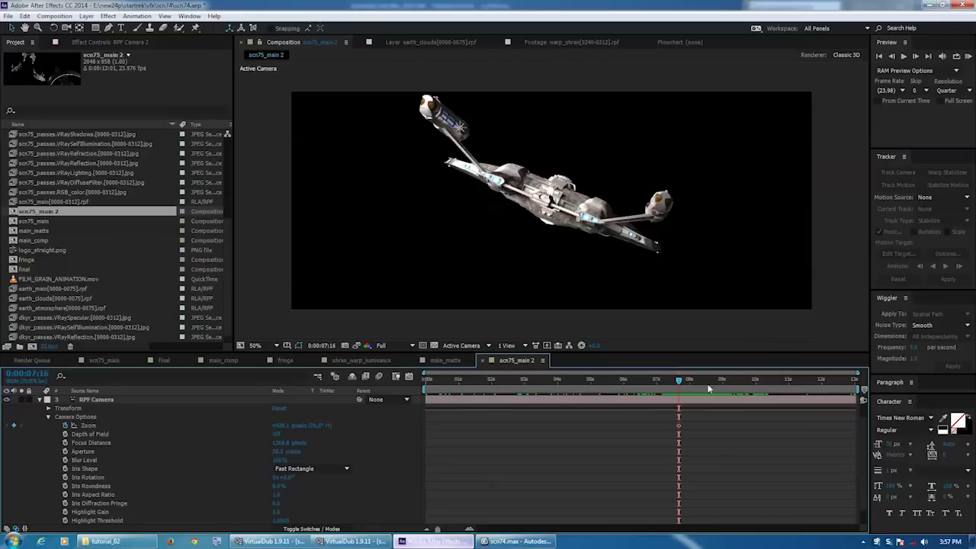
drag(678, 380, 756, 381)
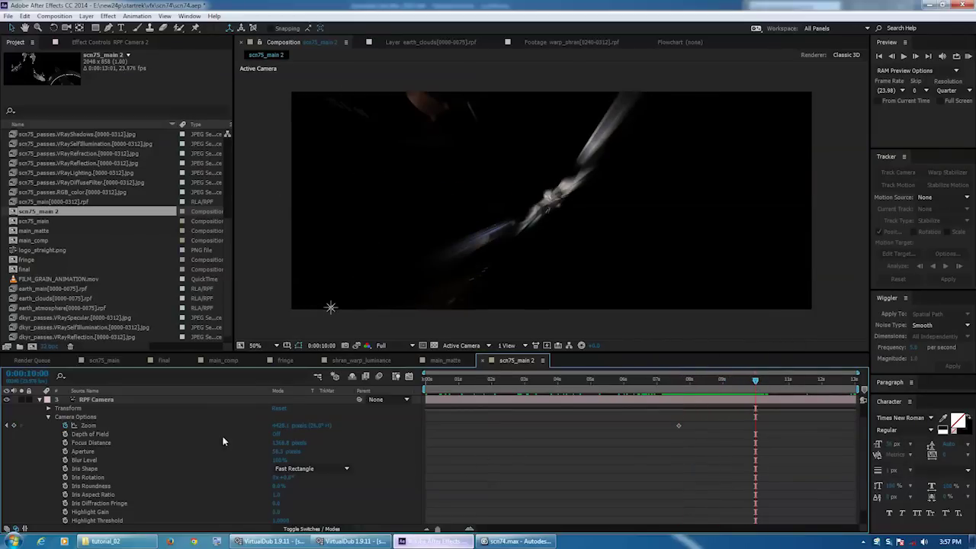
click(288, 425)
text(752.7903)
key(Return)
Return to 0:00:07:16 and examine the RPF Camera's Zoom animation in the Graph Editor
drag(755, 390, 679, 389)
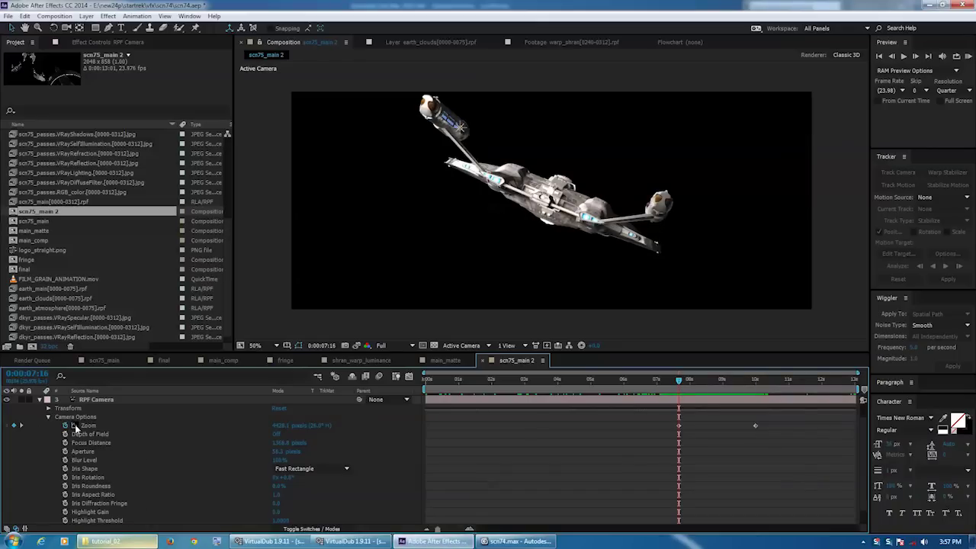
click(409, 376)
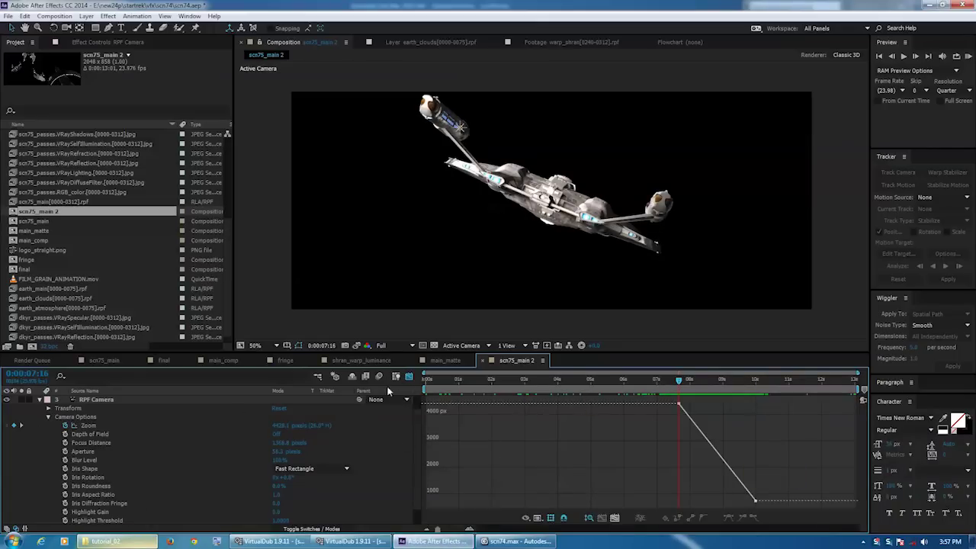
key(shift+F3)
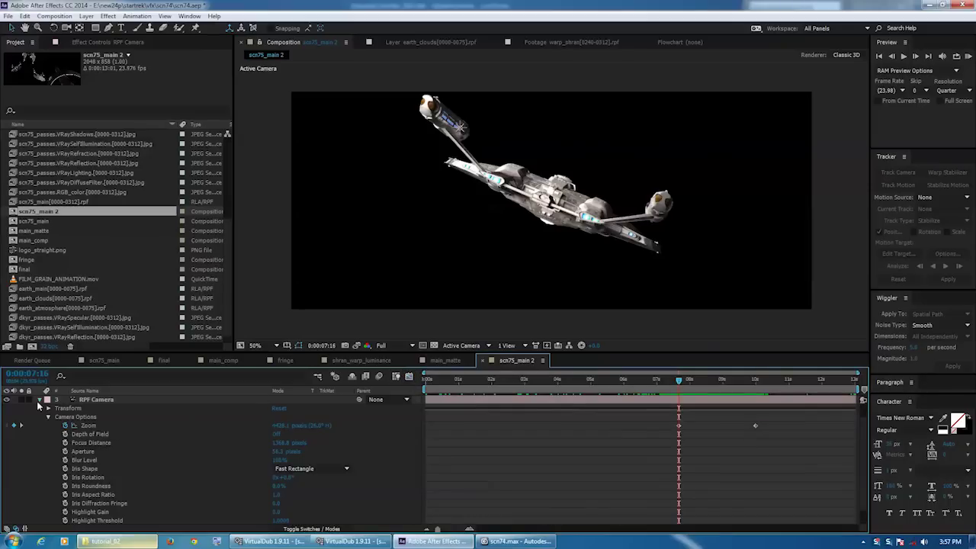
Collapse the RPF Camera layer and delete the duplicate RPF Camera 2 layer
click(39, 400)
click(92, 409)
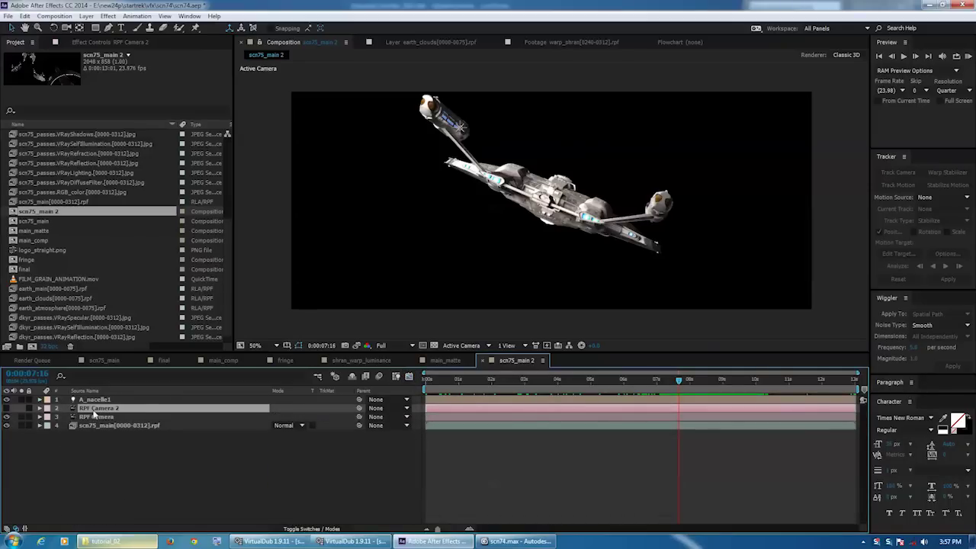
key(Delete)
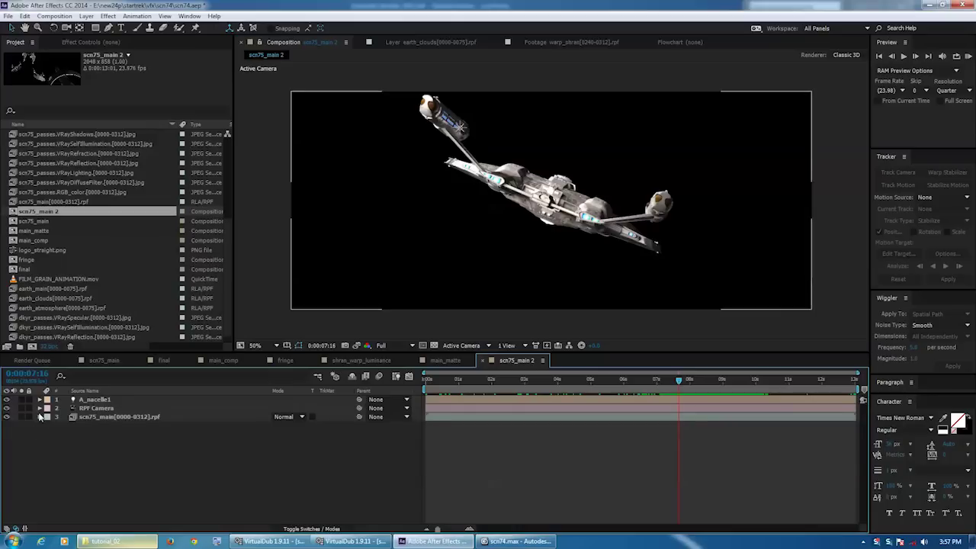
Select the RPF Camera's Zoom property and display its curve enlarged in the Graph Editor, starting near the first keyframe
click(39, 410)
scroll(52, 427, down, 1)
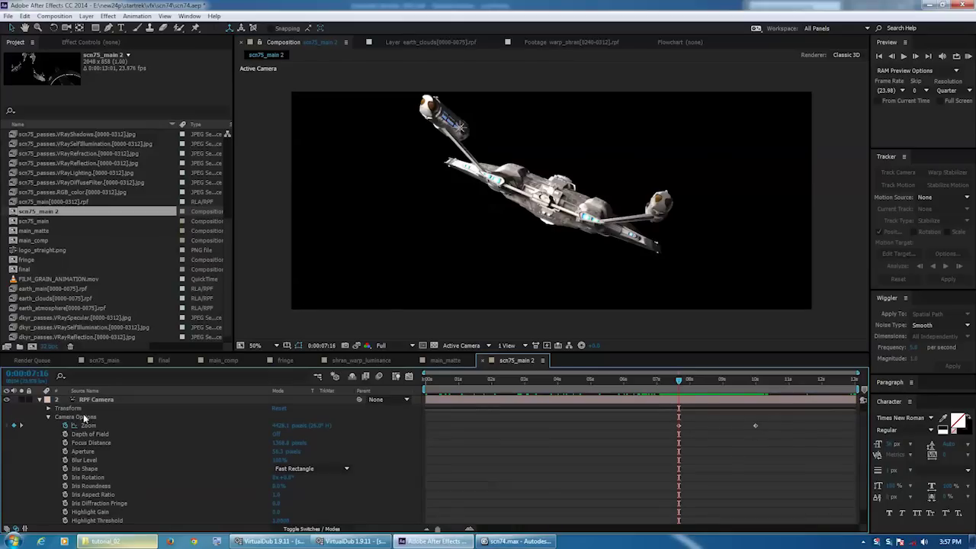
click(83, 419)
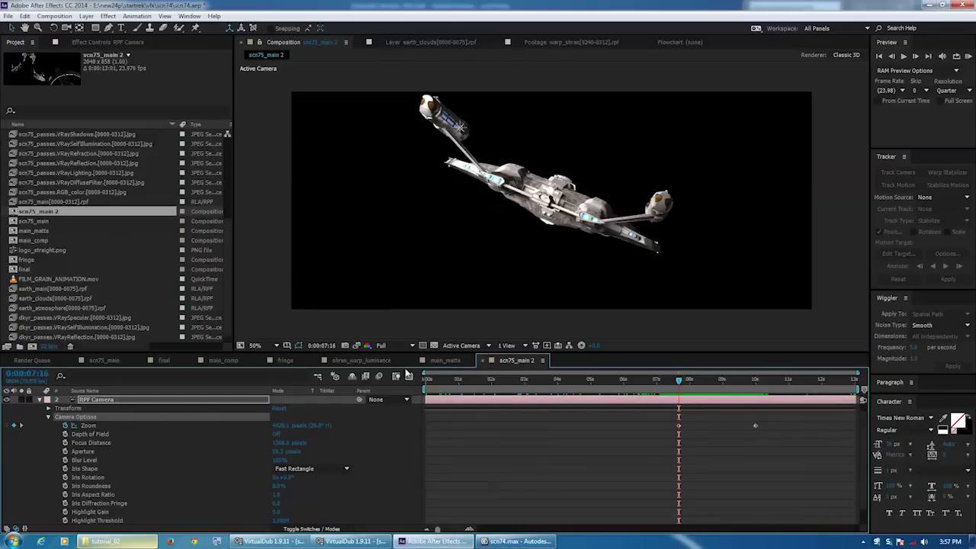
click(78, 428)
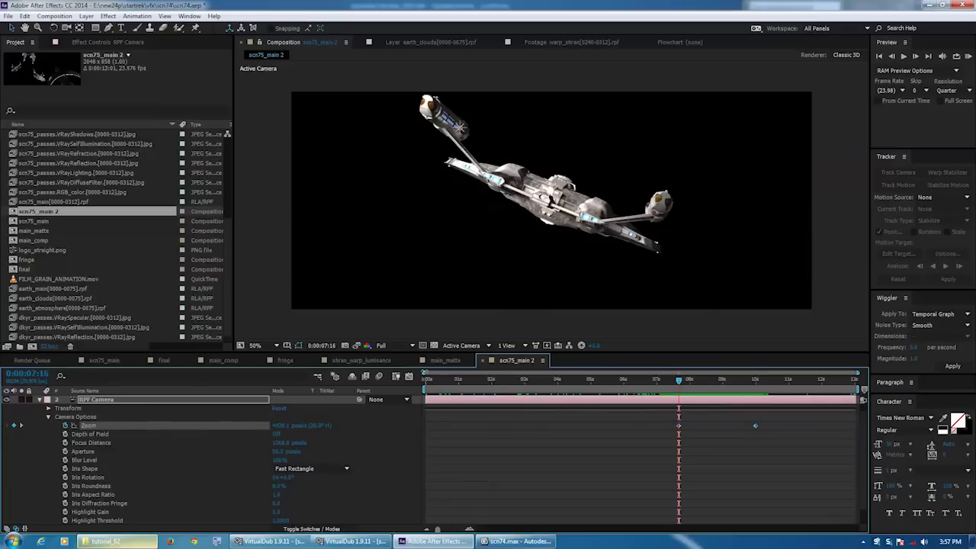
click(408, 379)
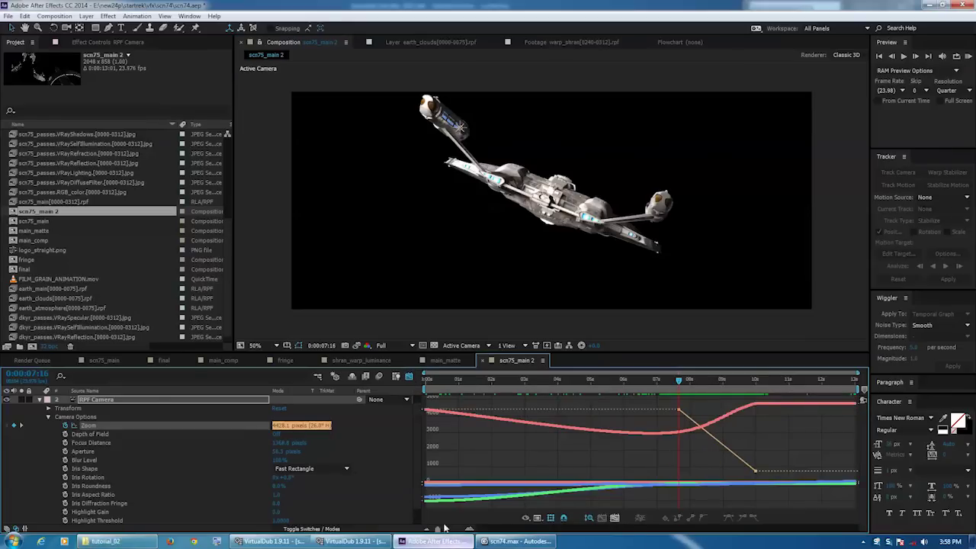
drag(438, 528, 456, 530)
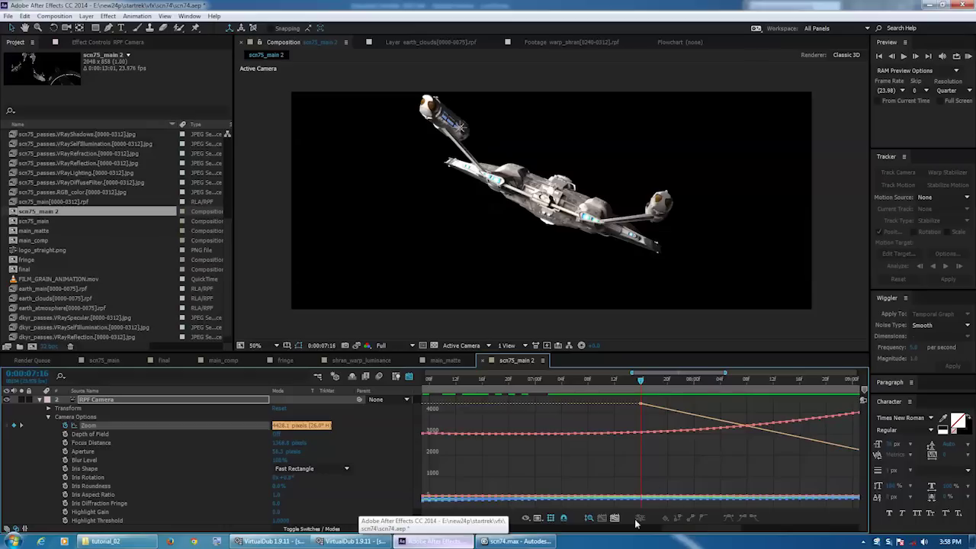
drag(672, 528, 708, 527)
Switch to 3ds Max and examine the easing of the focal_length curve at its key on frame 184
click(520, 541)
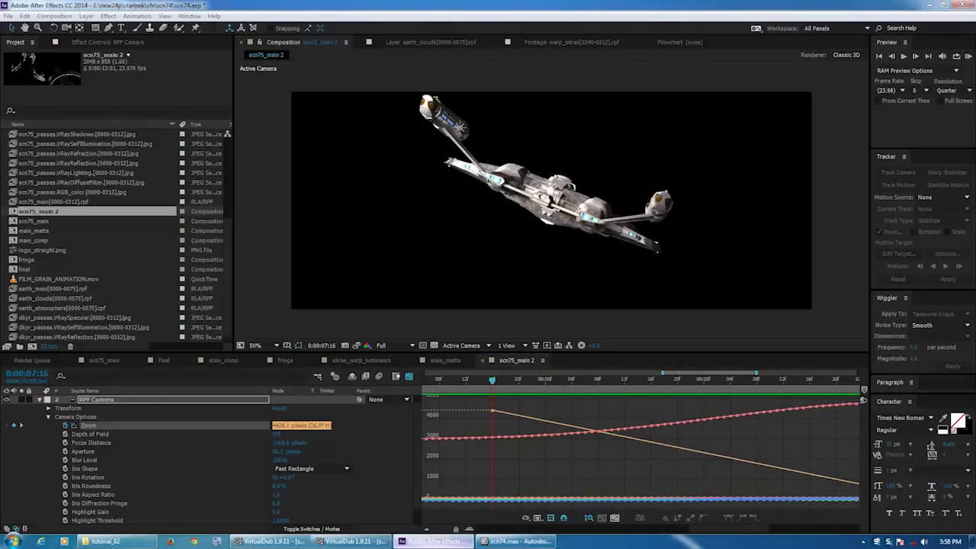
click(516, 542)
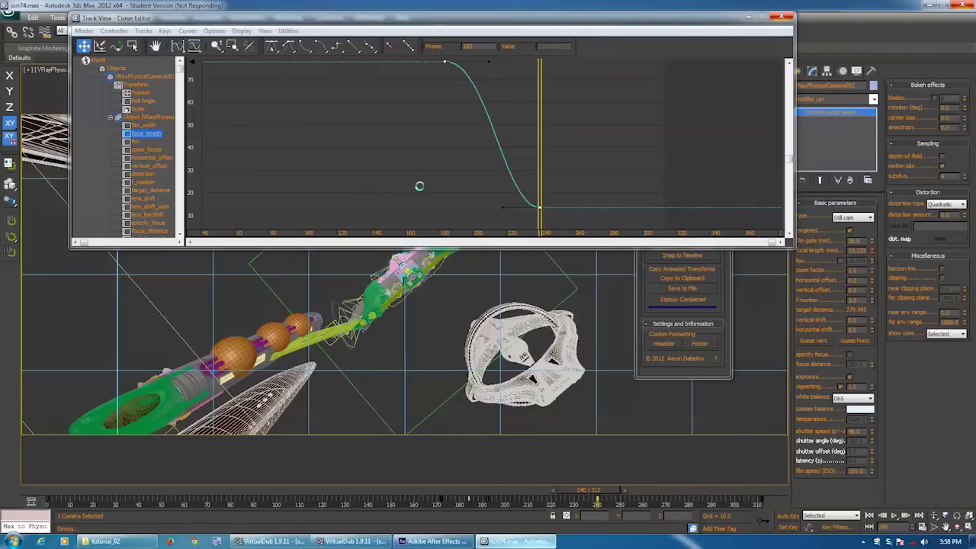
middle_drag(477, 202, 463, 250)
scroll(437, 159, up, 4)
click(429, 124)
middle_drag(429, 124, 424, 195)
scroll(423, 189, up, 3)
drag(421, 187, 454, 130)
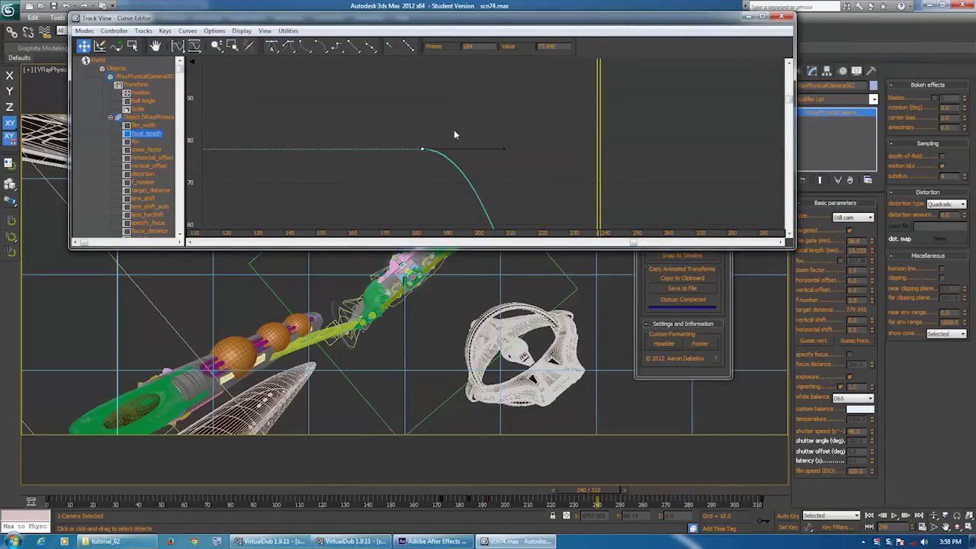
Try linear tangents on the focal_length key at frame 184, undo the change, and review the original curve
click(355, 48)
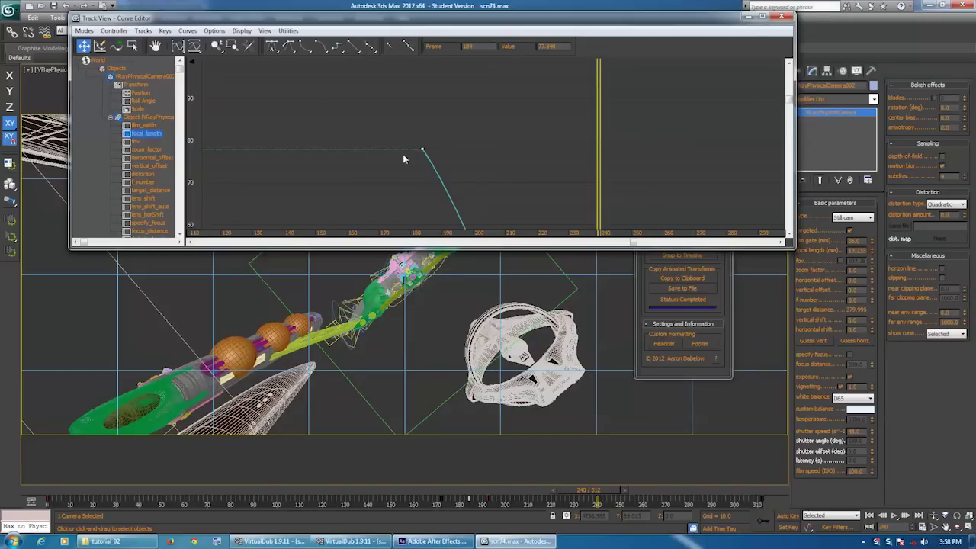
middle_drag(413, 161, 408, 134)
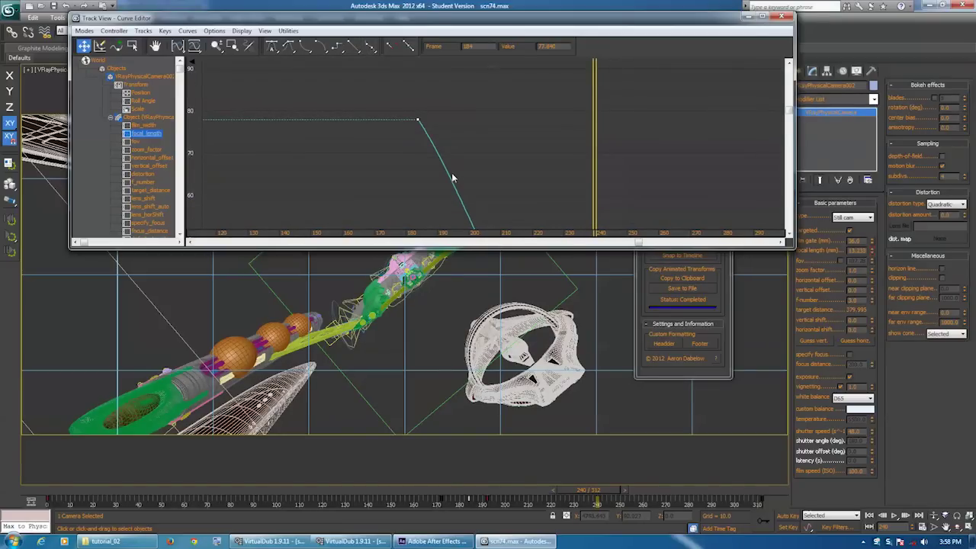
key(ctrl+z)
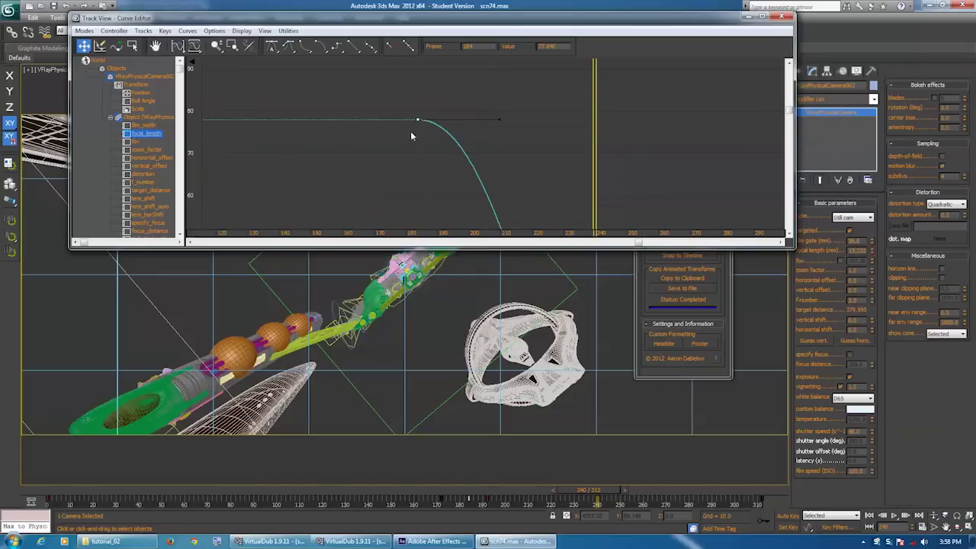
middle_drag(378, 187, 377, 170)
scroll(376, 170, down, 3)
middle_drag(385, 220, 384, 196)
scroll(355, 127, up, 1)
scroll(368, 128, down, 1)
scroll(368, 133, down, 1)
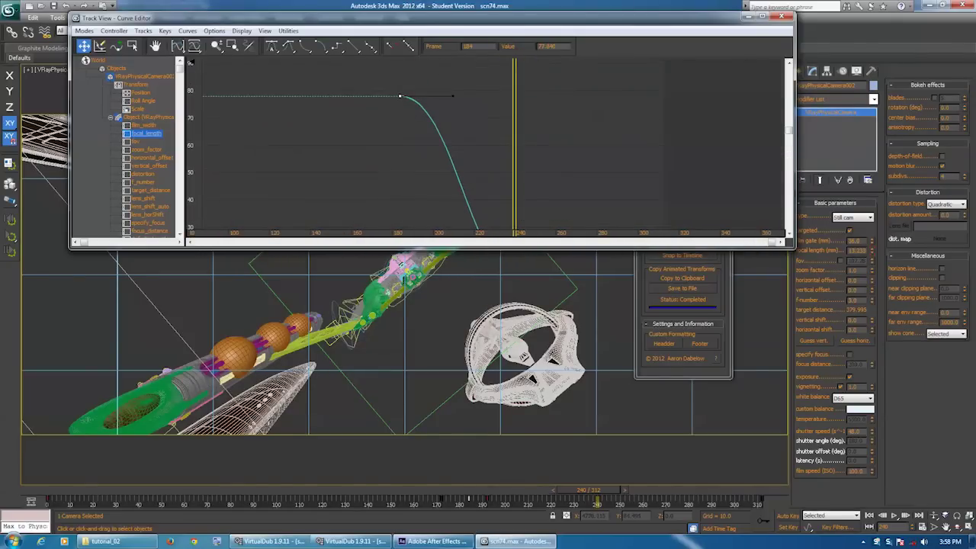
Switch to After Effects and apply Easy Ease to the RPF Camera's first Zoom keyframe at 0:00:07:16
click(431, 542)
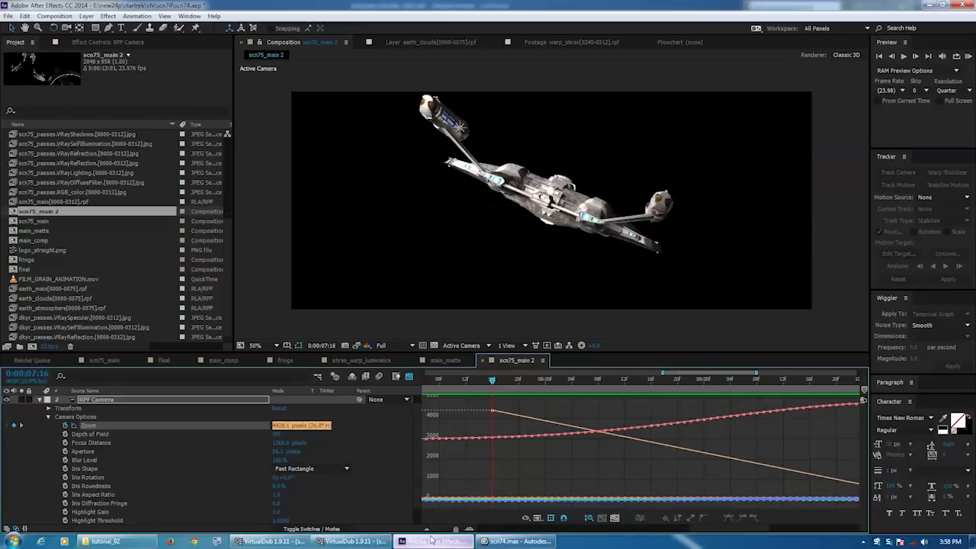
right_click(492, 411)
mouse_move(534, 404)
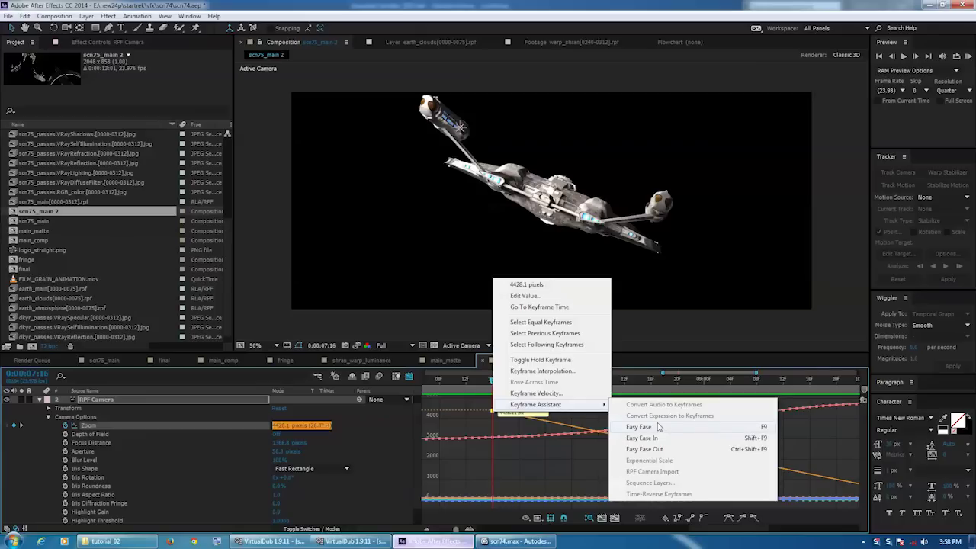
click(658, 427)
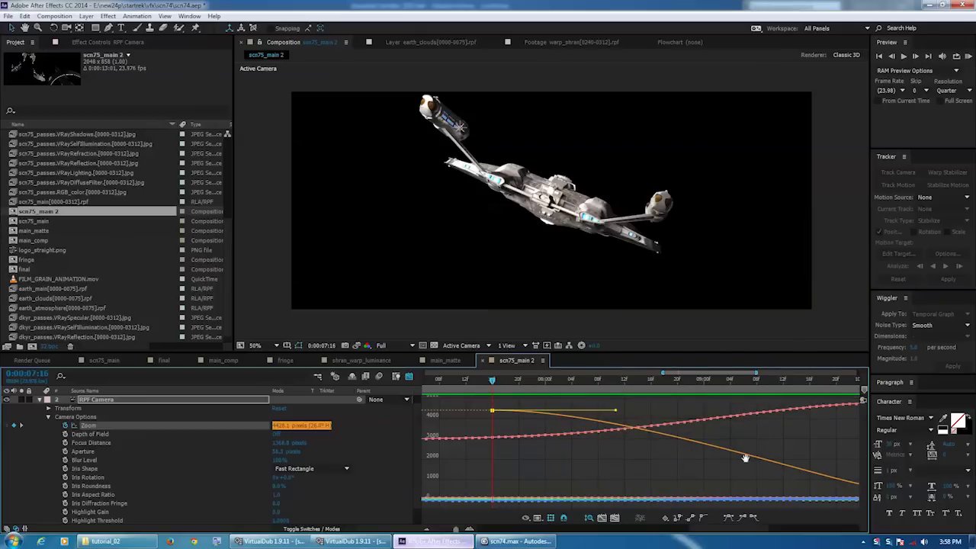
drag(746, 531, 755, 530)
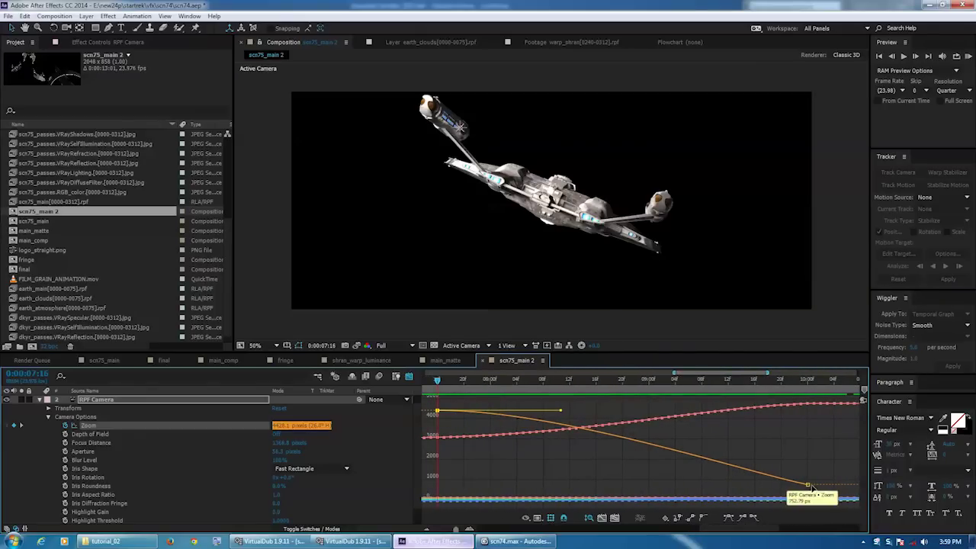
Apply Easy Ease to the RPF Camera's second Zoom keyframe and enlarge the comp view on the ship
right_click(809, 485)
mouse_move(831, 477)
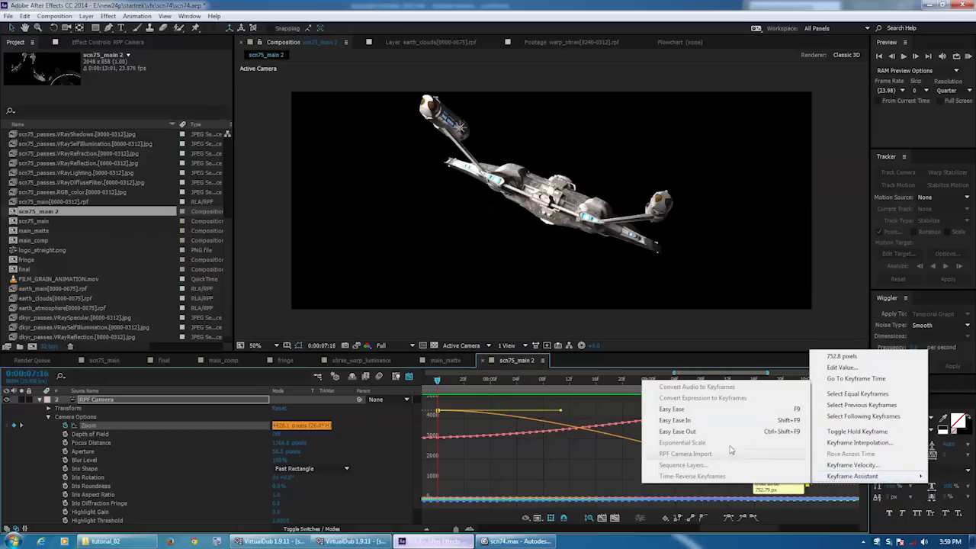
click(722, 410)
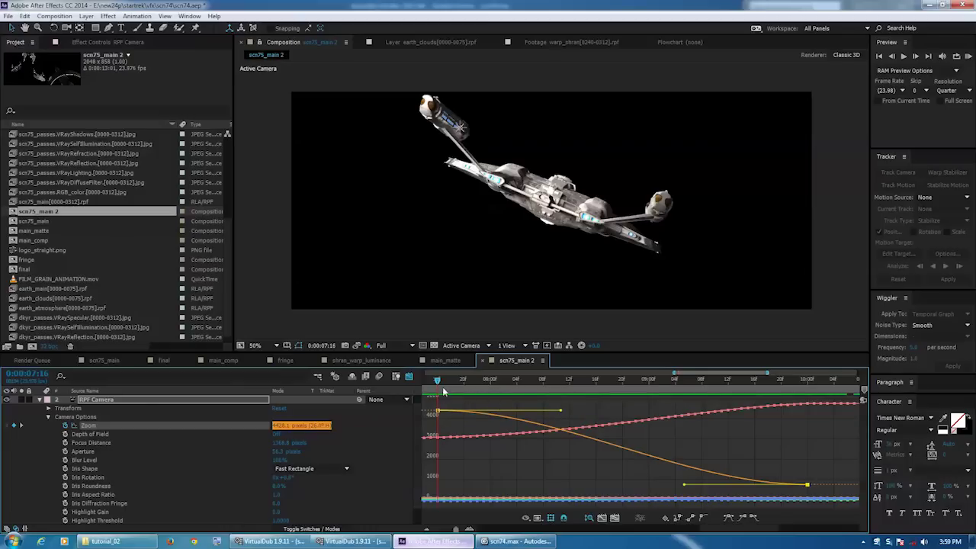
scroll(493, 199, up, 1)
middle_drag(488, 192, 566, 260)
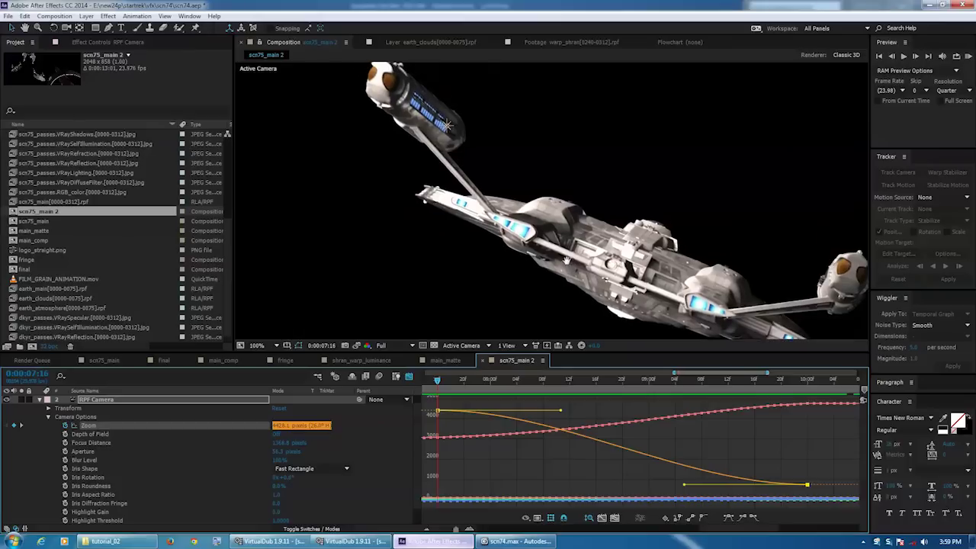
Lengthen the easing handles of both Zoom keyframes so the light follows the nacelle, checking the alignment between 0:00:08:03 and 0:00:10:01
drag(442, 382, 510, 383)
drag(560, 409, 628, 399)
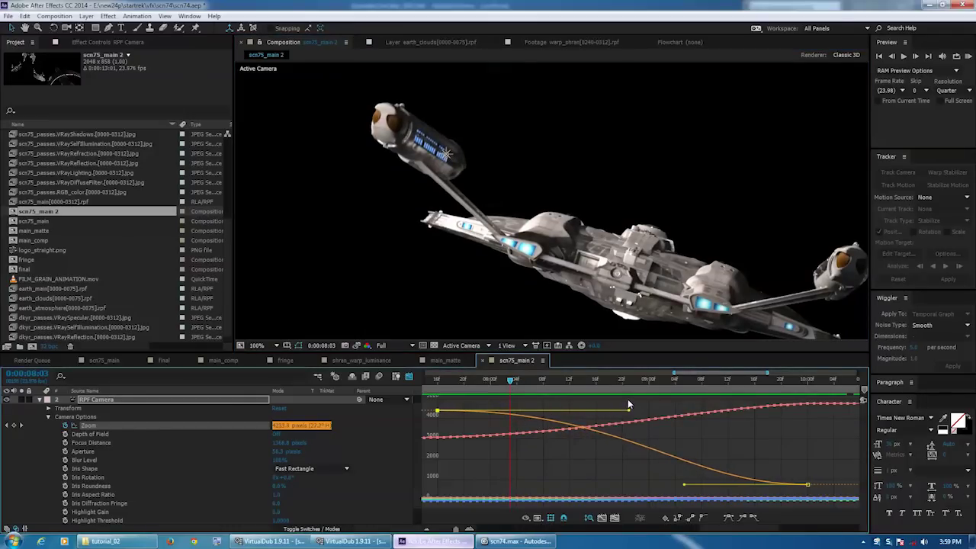
drag(510, 381, 716, 420)
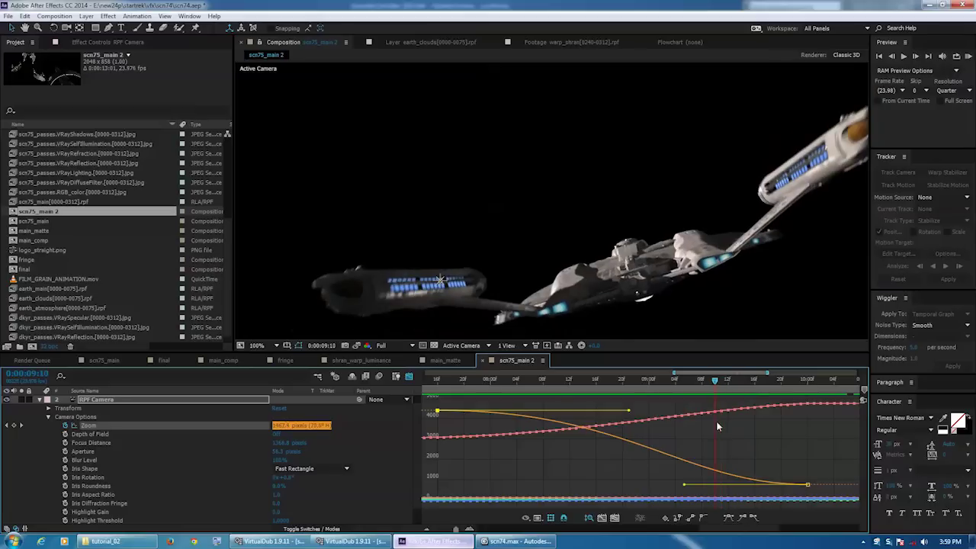
drag(683, 486, 662, 491)
drag(715, 381, 813, 388)
scroll(458, 183, down, 4)
scroll(458, 185, up, 2)
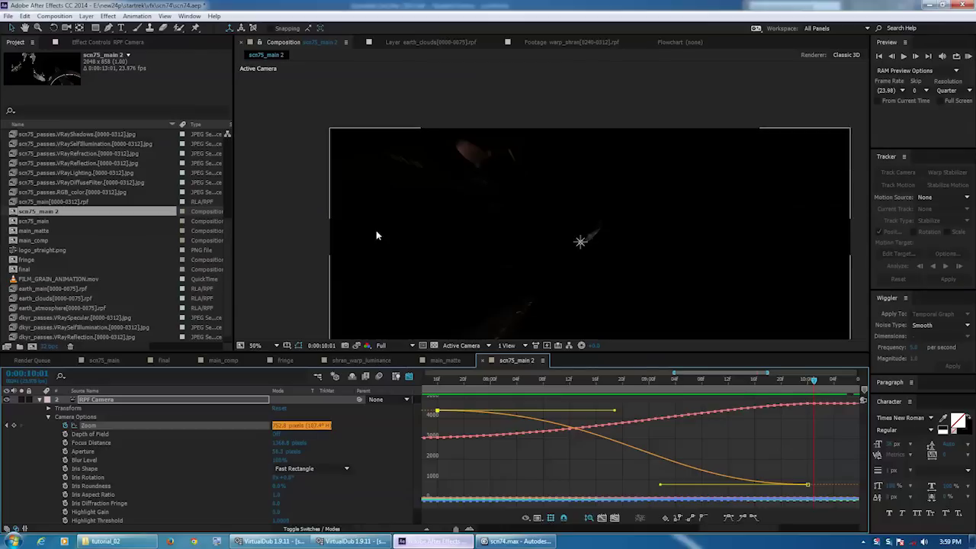
Collapse the RPF Camera, leave the Graph Editor, and show the whole comp duration with the current time at 0:00:08:23
click(38, 399)
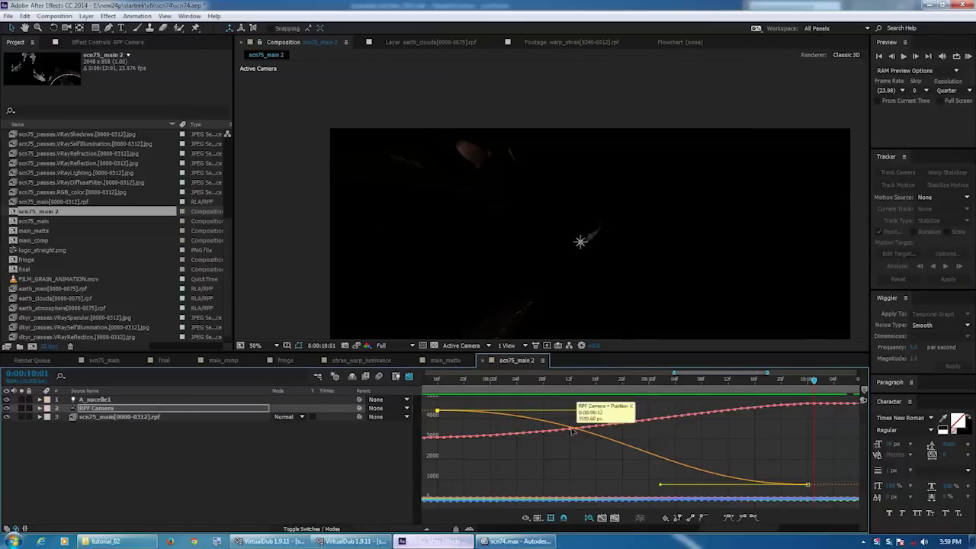
click(408, 376)
click(452, 478)
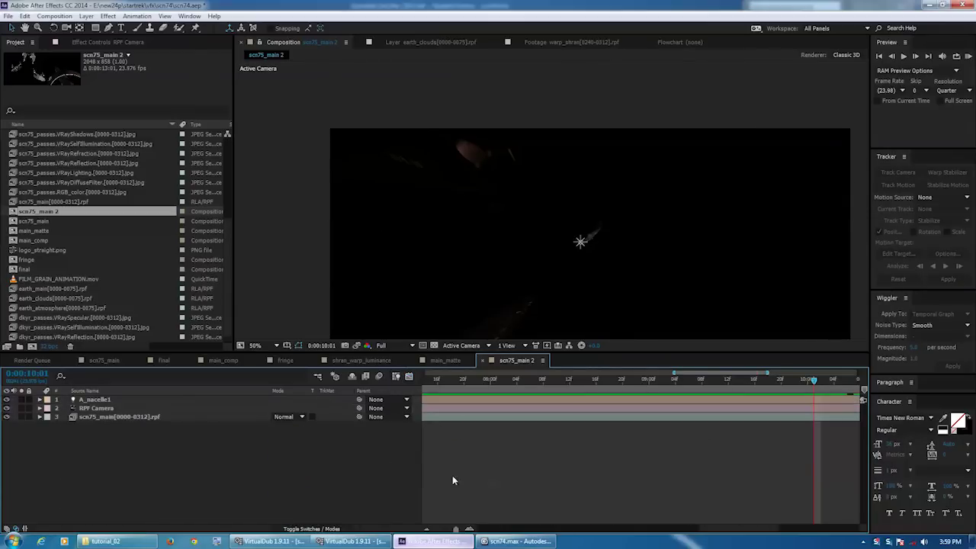
drag(449, 531, 430, 535)
drag(750, 378, 722, 383)
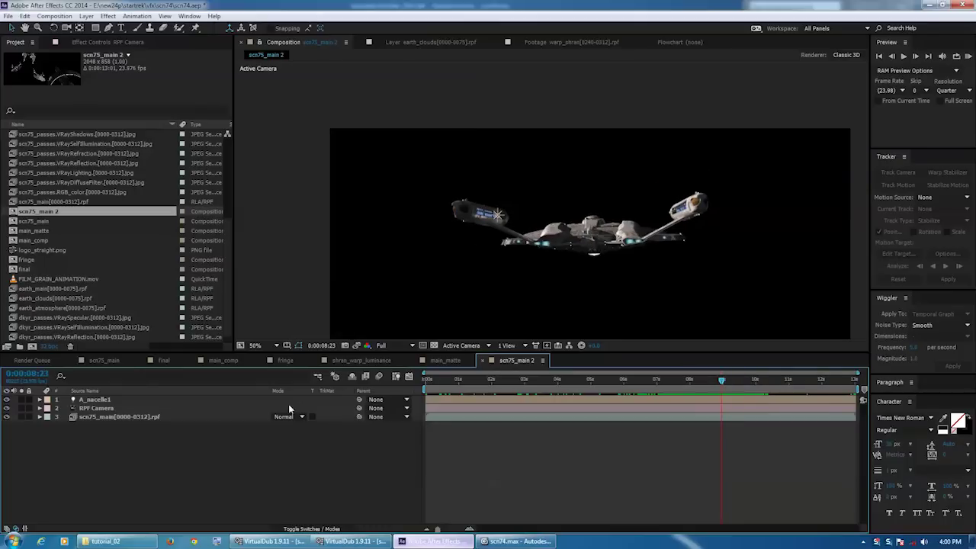
Switch to 3ds Max, move the Curve Editor lower, and bring the After Effects transform export script window in front of it
click(91, 409)
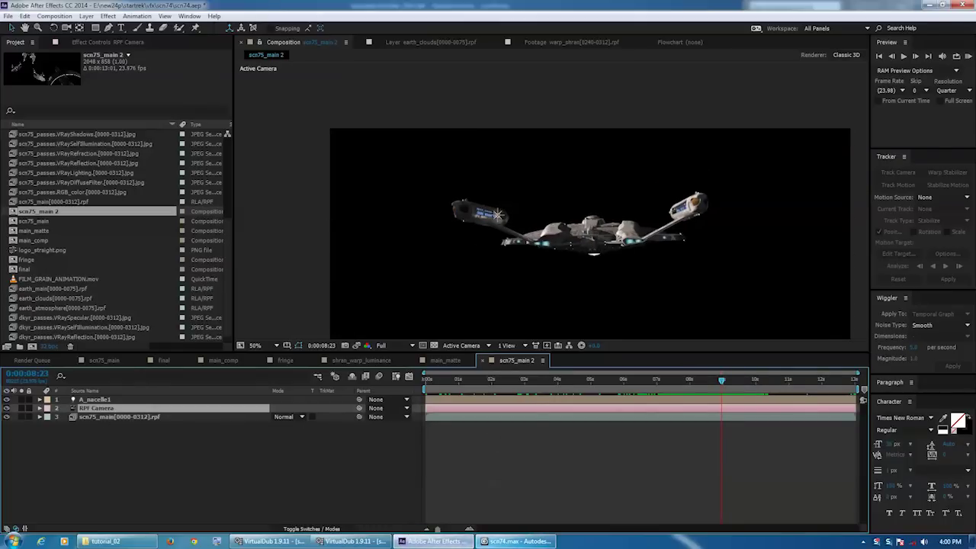
click(516, 541)
drag(418, 22, 416, 57)
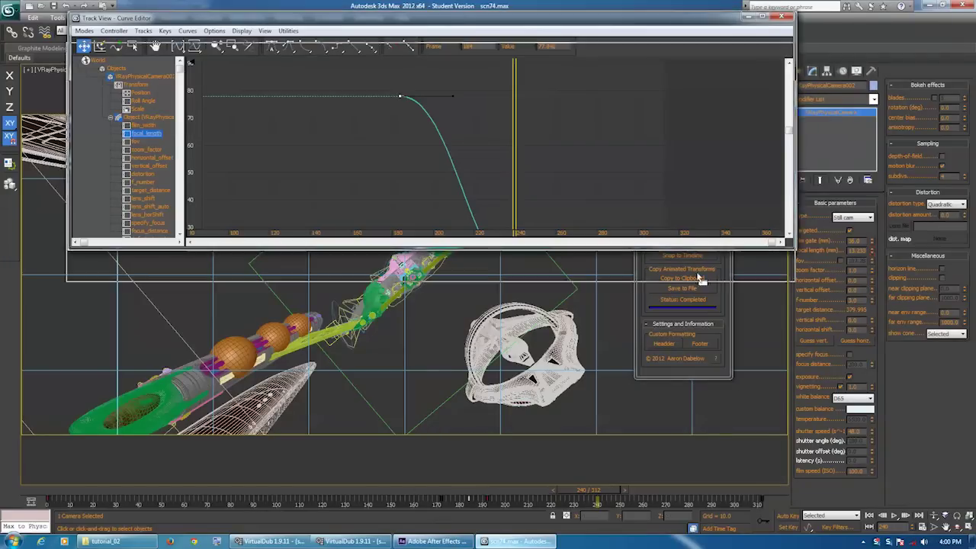
click(646, 376)
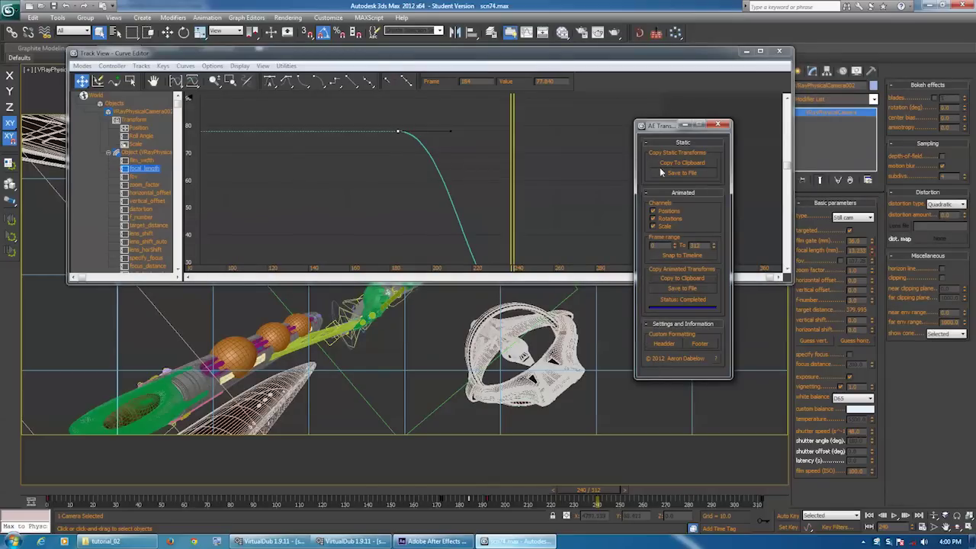
Switch to After Effects and review the A_nacelle1 light's motion path and the RPF Camera's Zoom keyframes
click(434, 540)
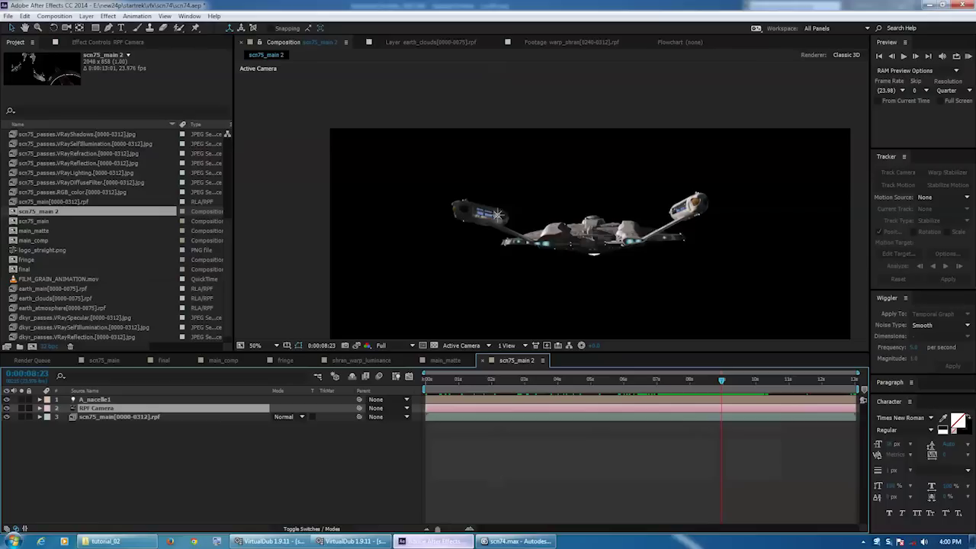
click(126, 399)
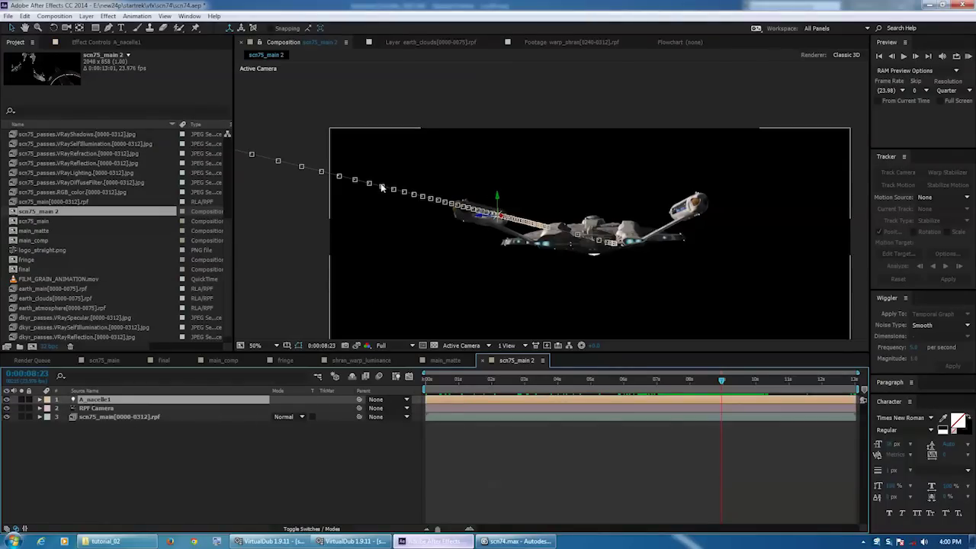
click(187, 441)
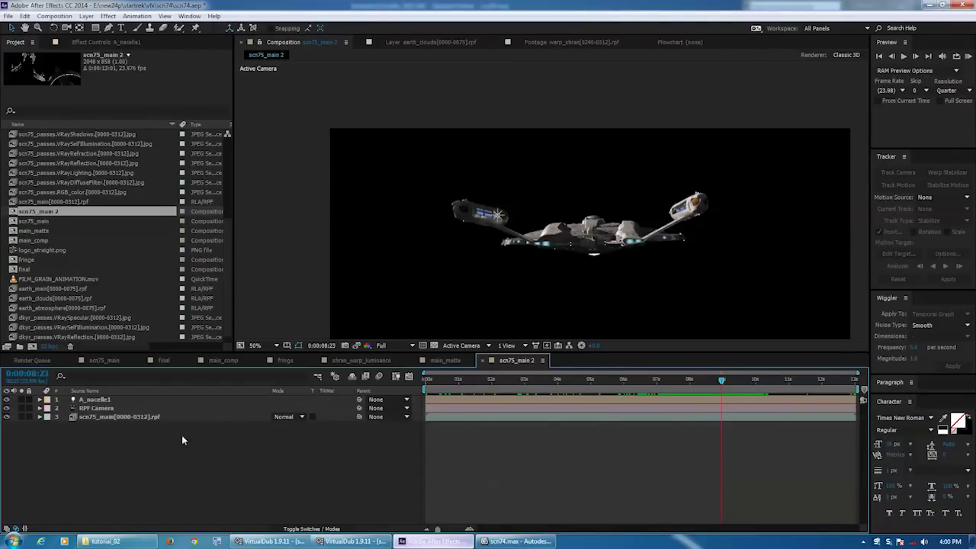
click(40, 412)
scroll(117, 418, down, 1)
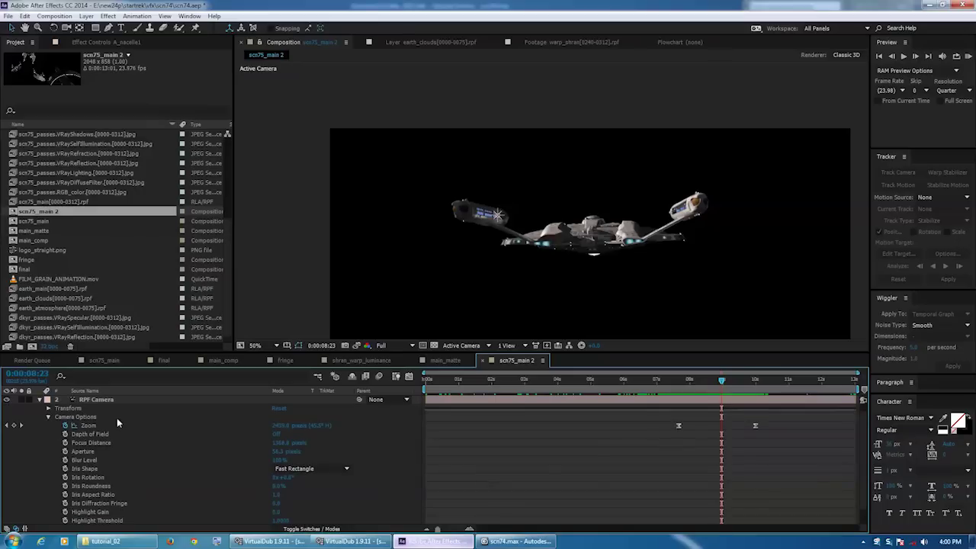
mouse_move(671, 381)
mouse_down()
mouse_move(756, 388)
mouse_move(681, 398)
mouse_up()
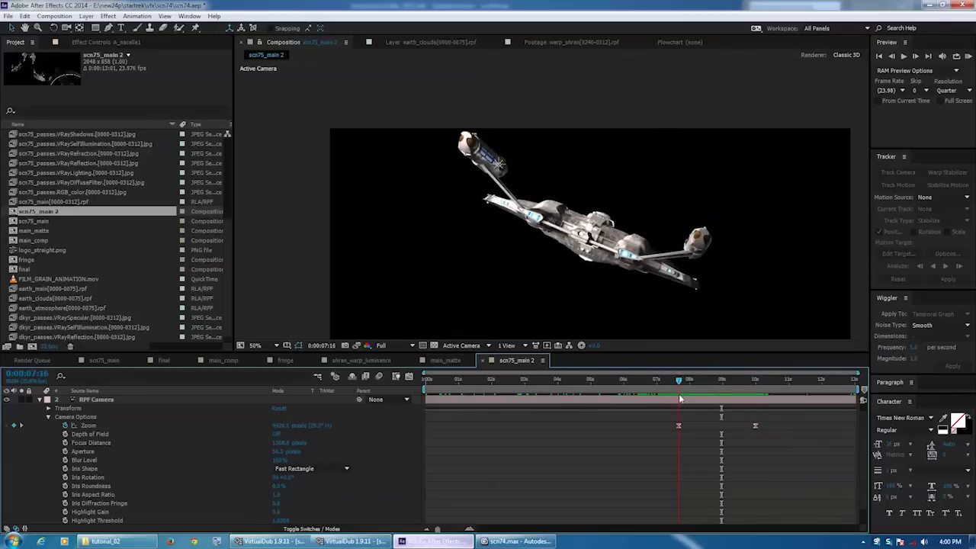
click(40, 401)
Create a black solid with the default settings and apply the Video Copilot Optical Flares effect to it
click(88, 16)
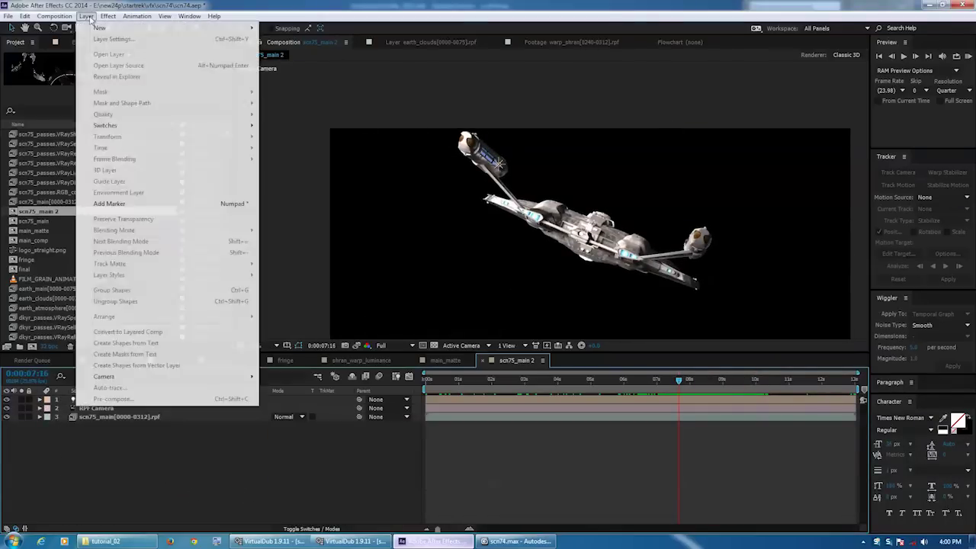
mouse_move(151, 30)
click(282, 39)
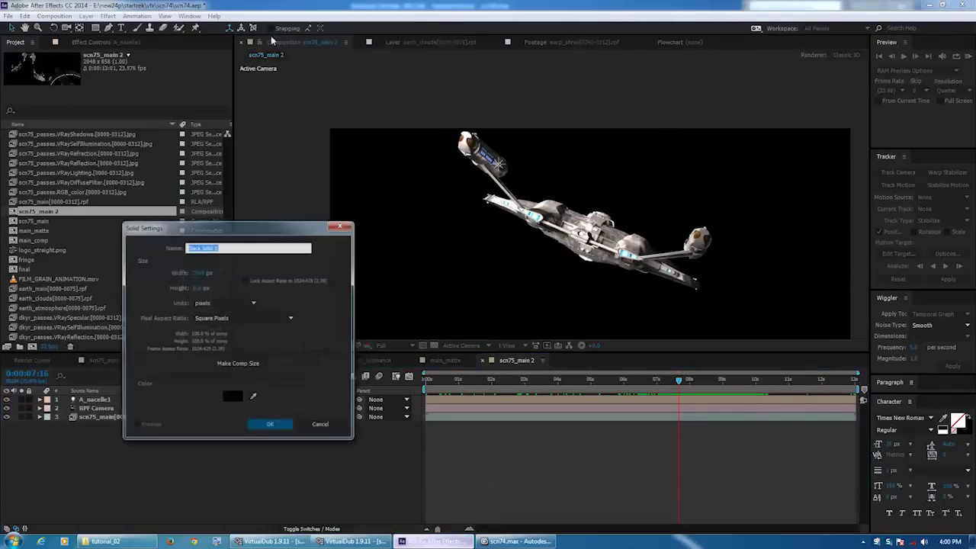
click(276, 428)
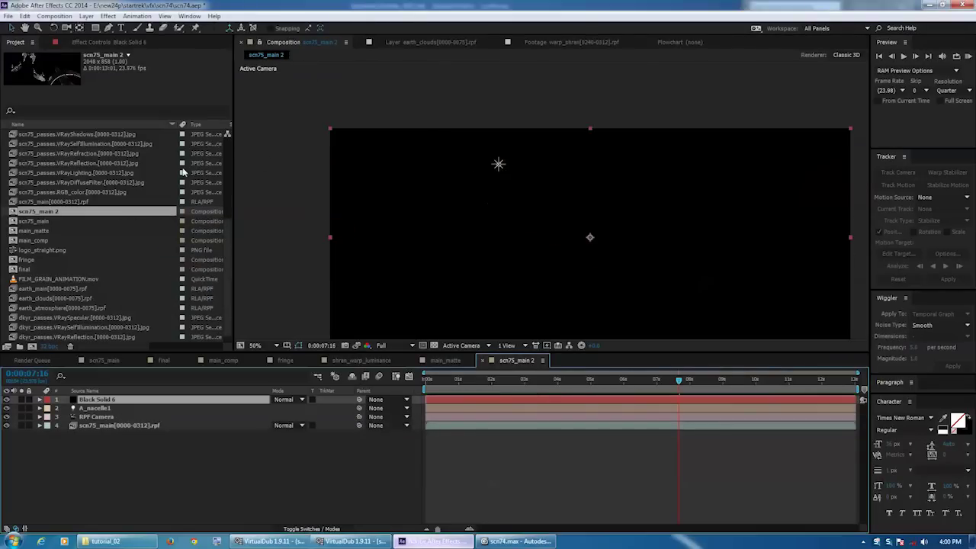
click(109, 16)
mouse_move(224, 335)
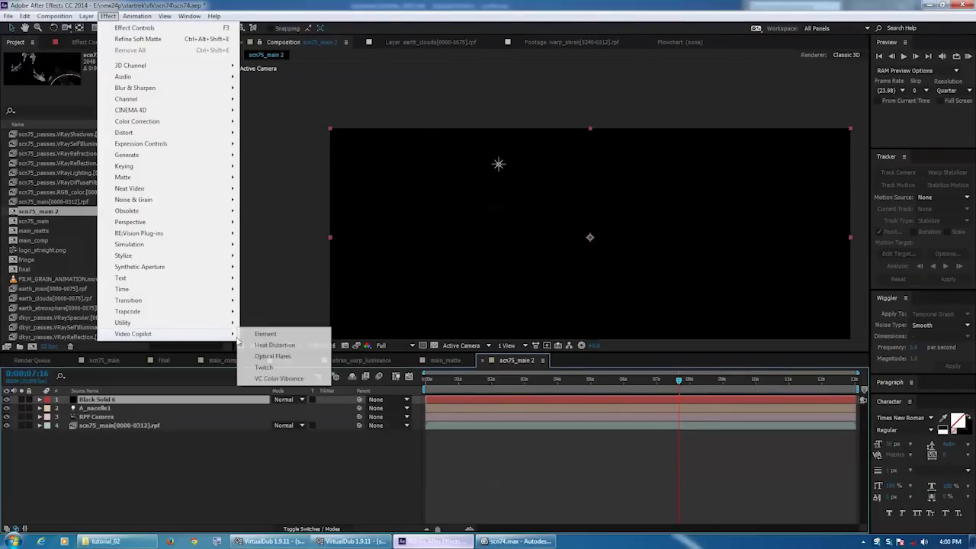
click(312, 355)
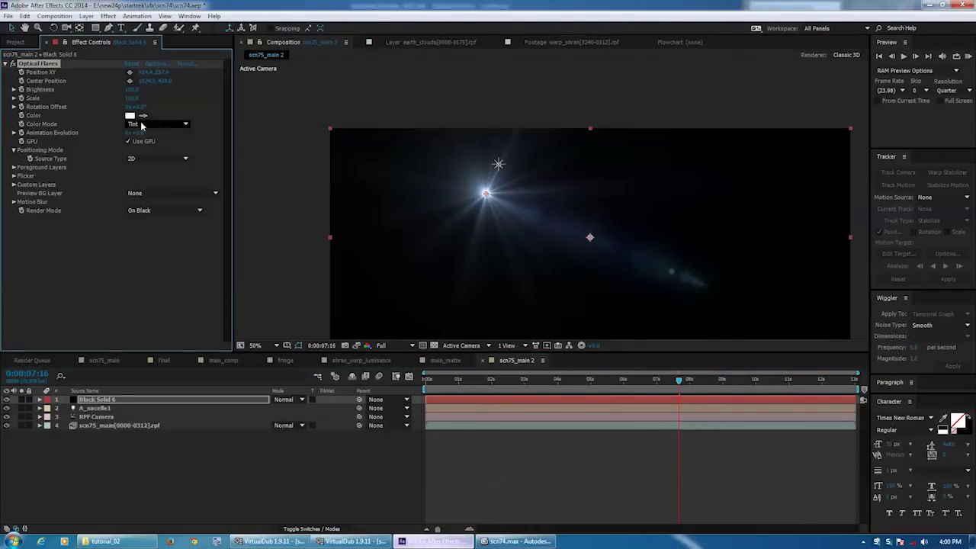
Set the flare's source type to Track Lights, disable 3D perspective, and turn off Use Light Intensity, Use Scale From Intensity and Use Light Color
click(152, 157)
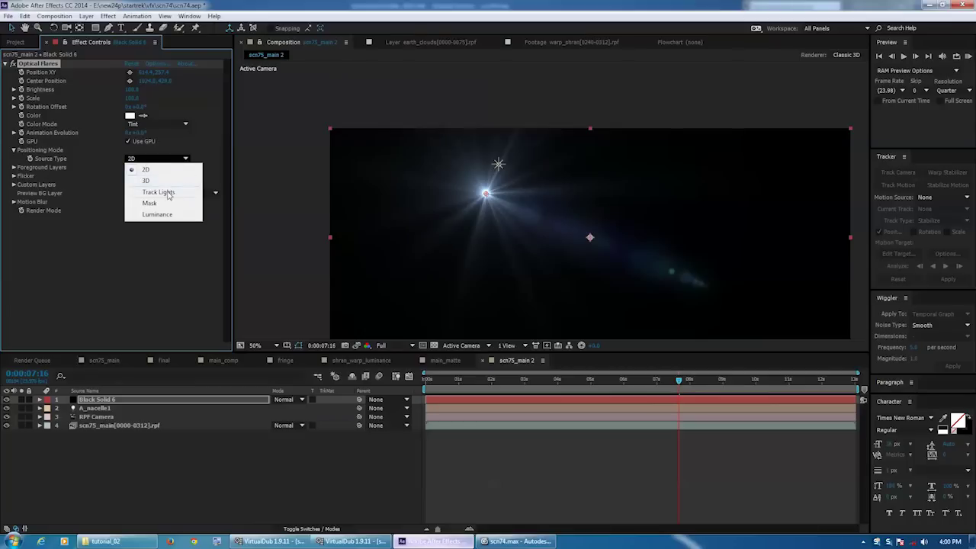
click(159, 192)
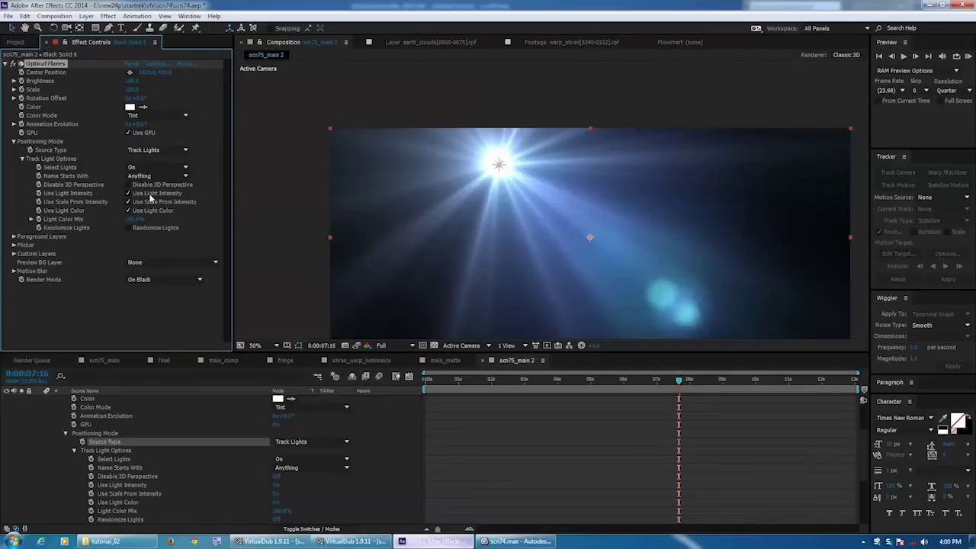
click(150, 193)
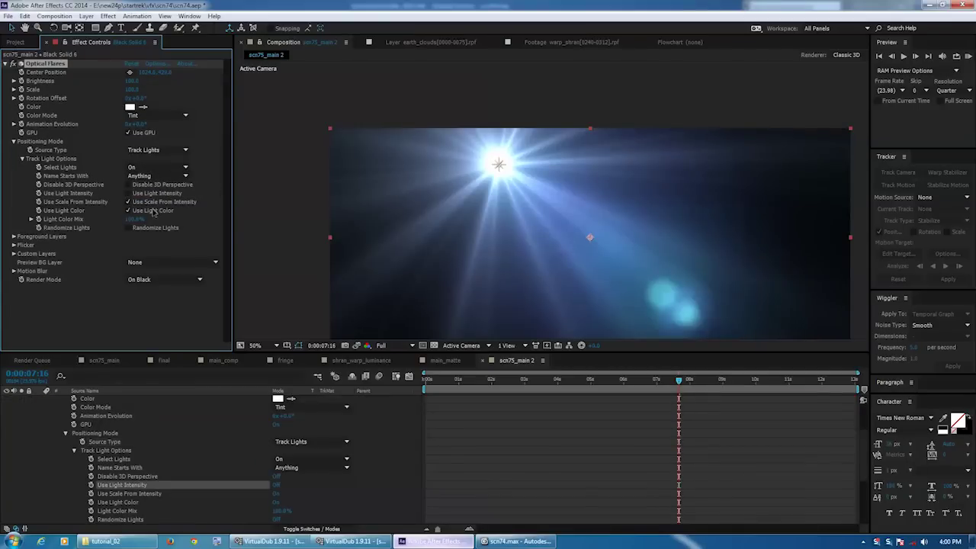
click(153, 202)
click(152, 210)
click(153, 184)
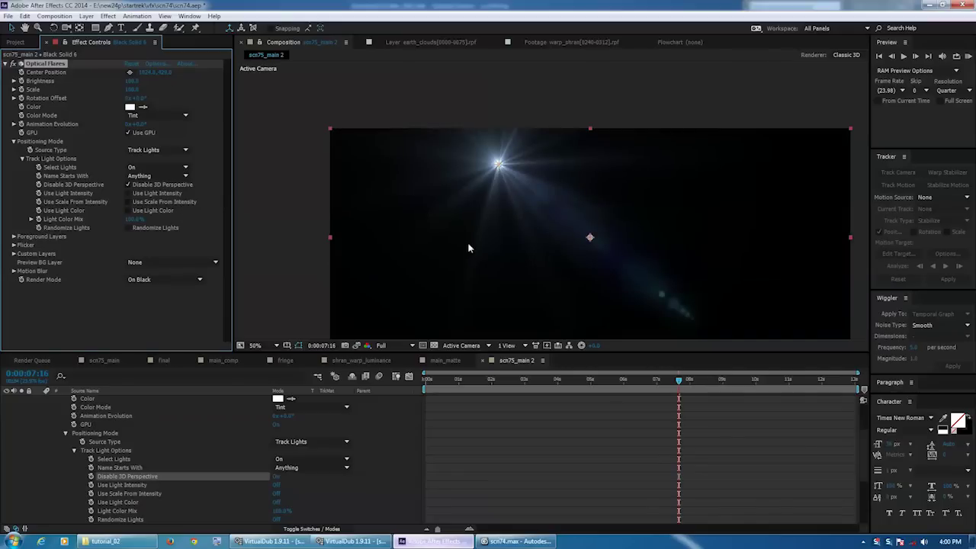
Set the flare solid's blending mode to Add and place the current time at 0:00:08:08
drag(673, 386, 698, 373)
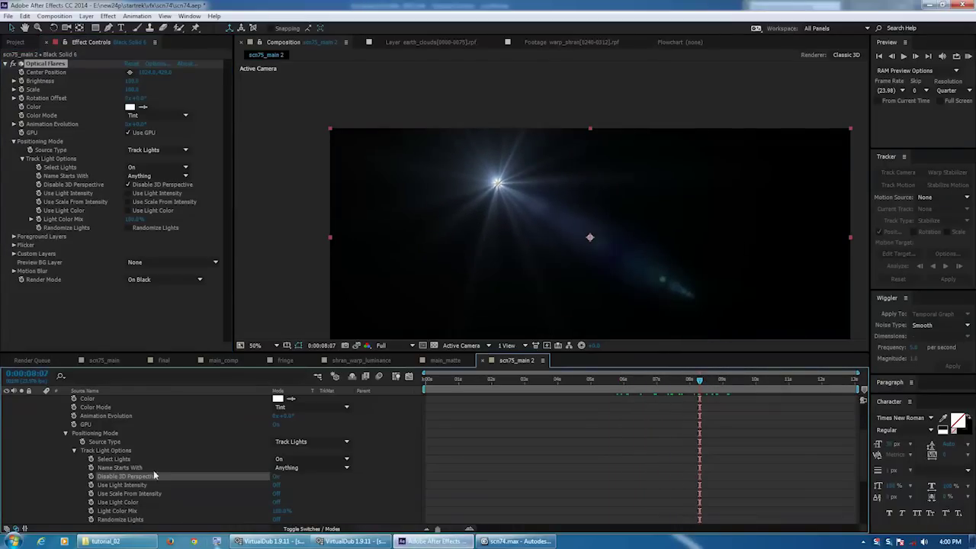
scroll(134, 462, up, 3)
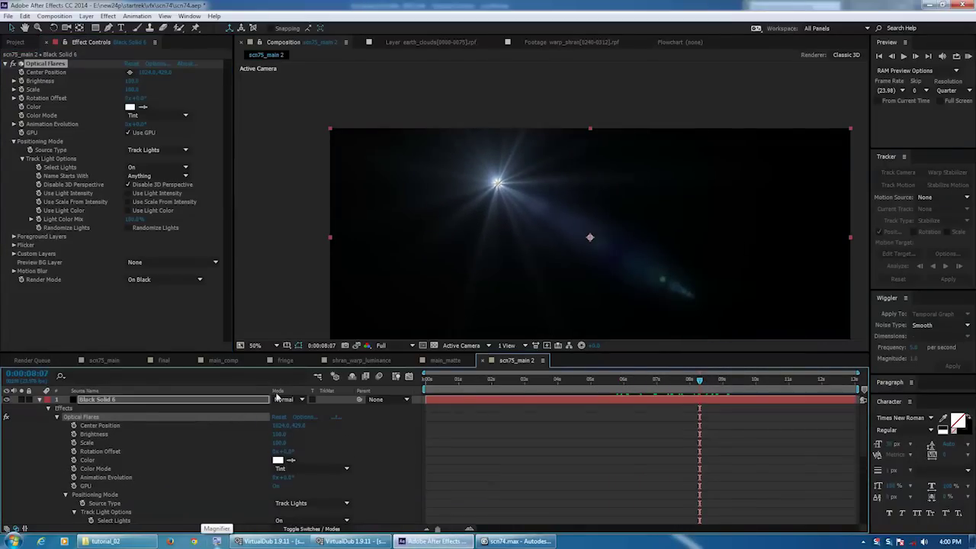
click(288, 399)
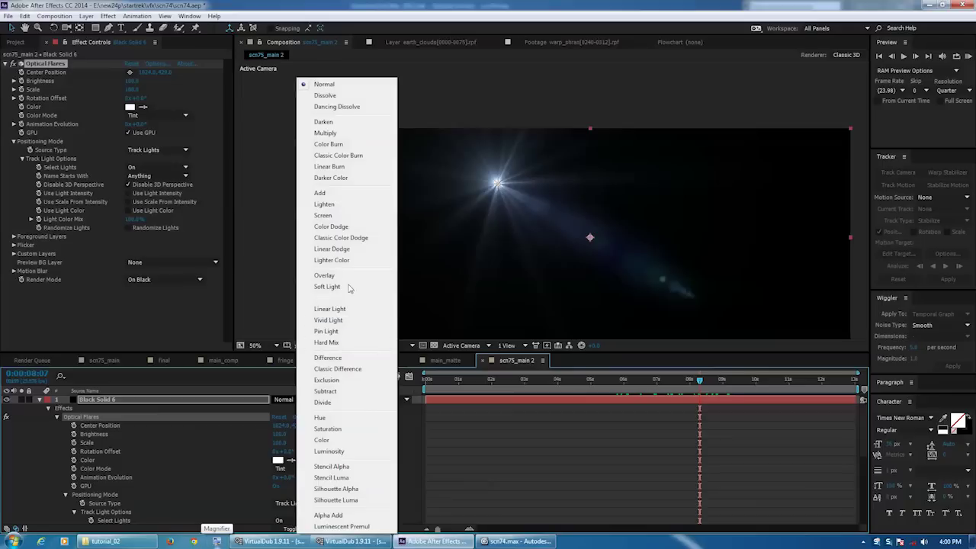
click(321, 194)
click(608, 447)
mouse_move(697, 381)
mouse_down()
mouse_move(632, 387)
mouse_move(700, 384)
mouse_up()
Load the bridge_back_light custom preset in the Optical Flares options and apply it to the flare
drag(129, 81, 155, 69)
click(154, 65)
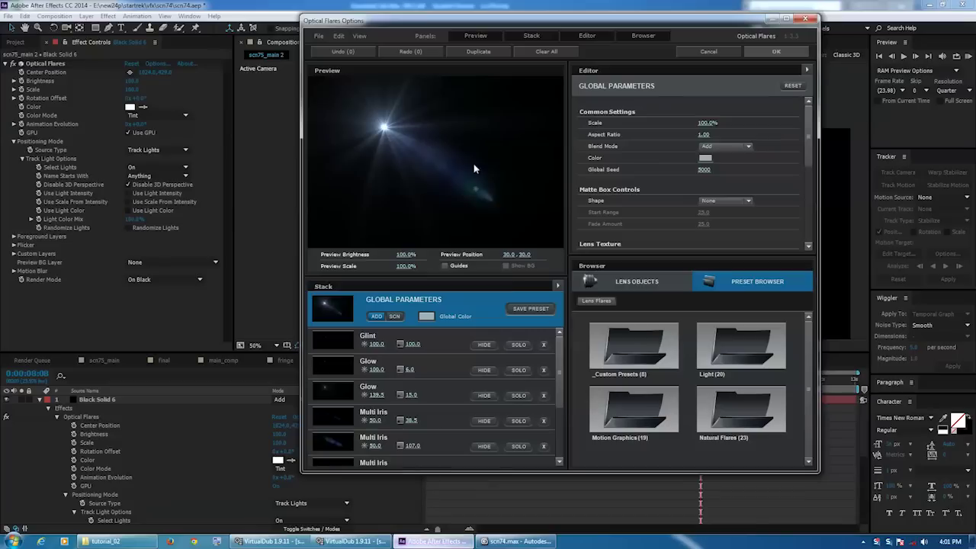
click(629, 334)
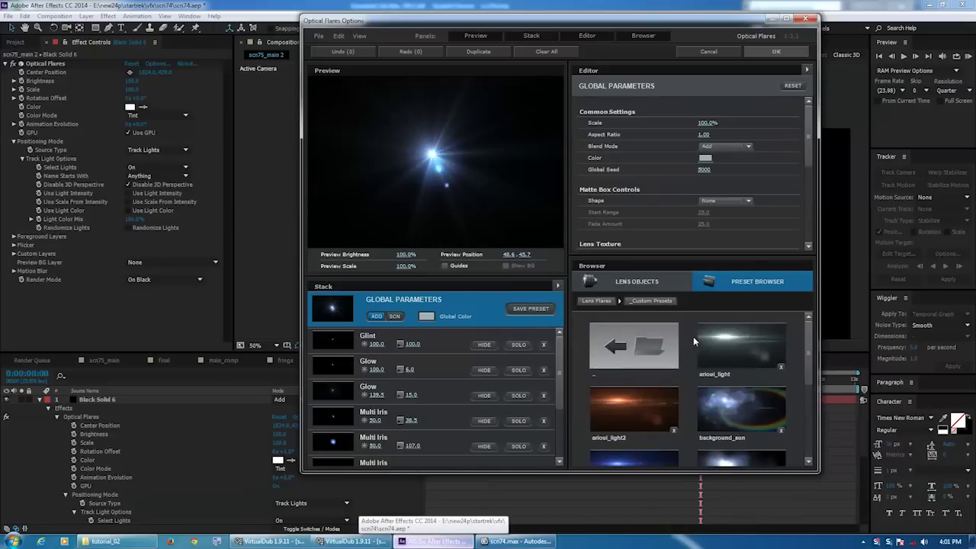
scroll(720, 343, down, 1)
click(631, 406)
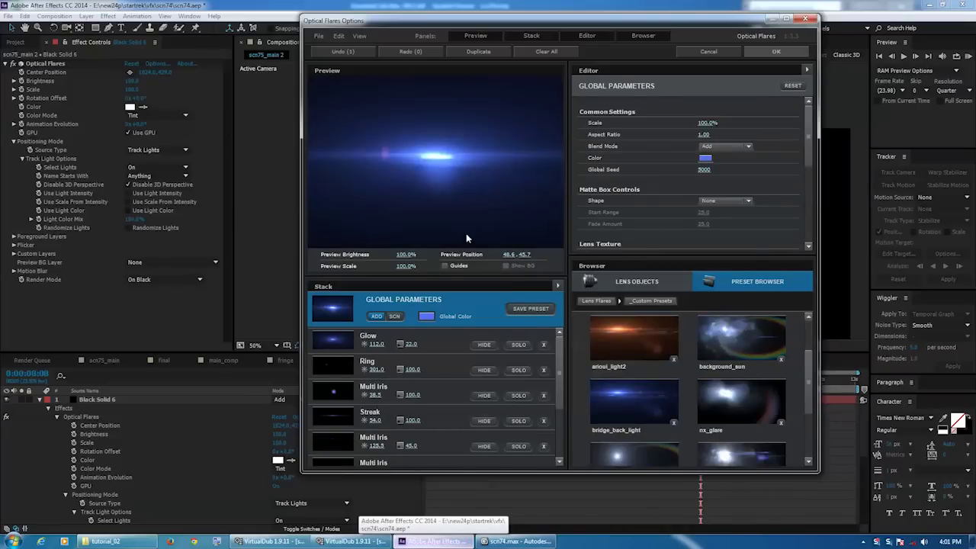
click(766, 50)
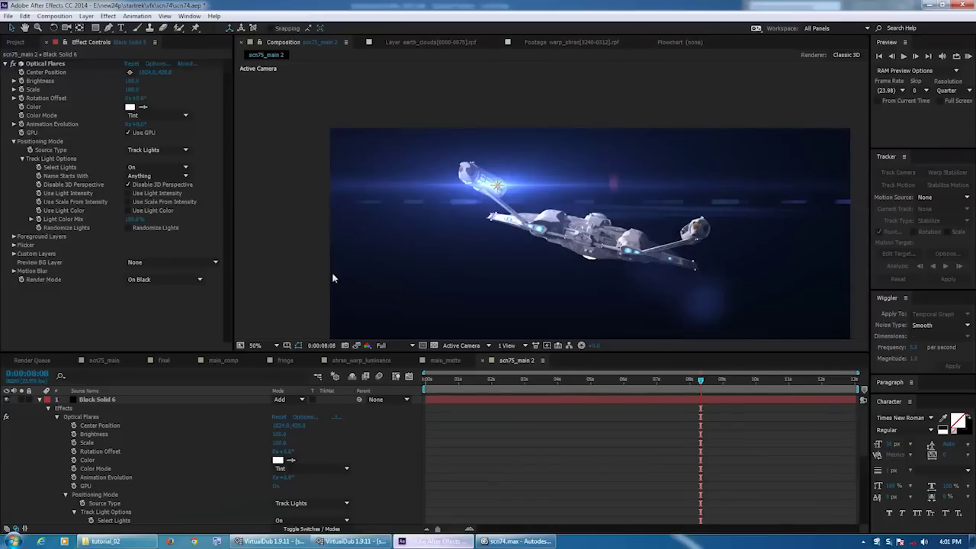
Hide the flare's two Multi Iris elements with brightness 44.0 and 125.5, apply the change, and collapse the solid's properties
click(304, 417)
scroll(446, 419, down, 2)
click(493, 381)
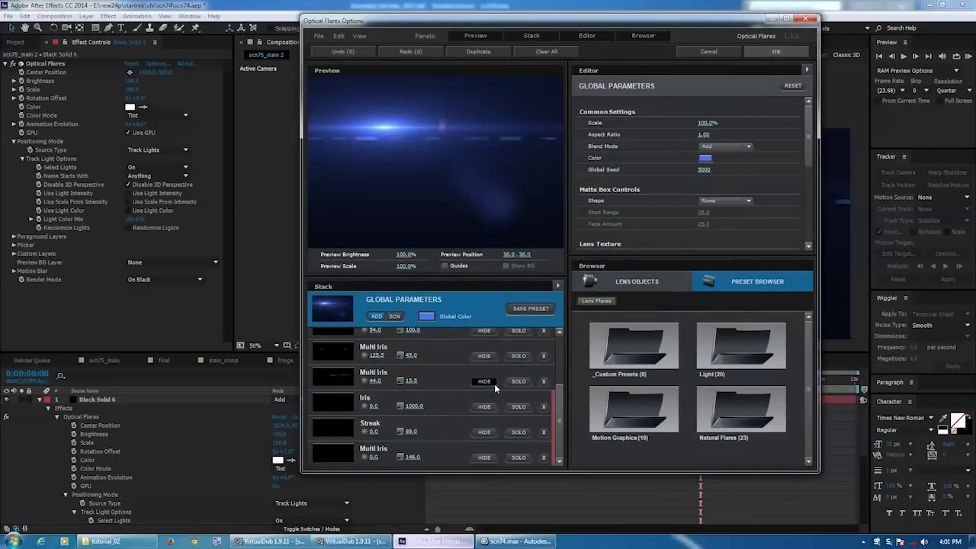
click(480, 357)
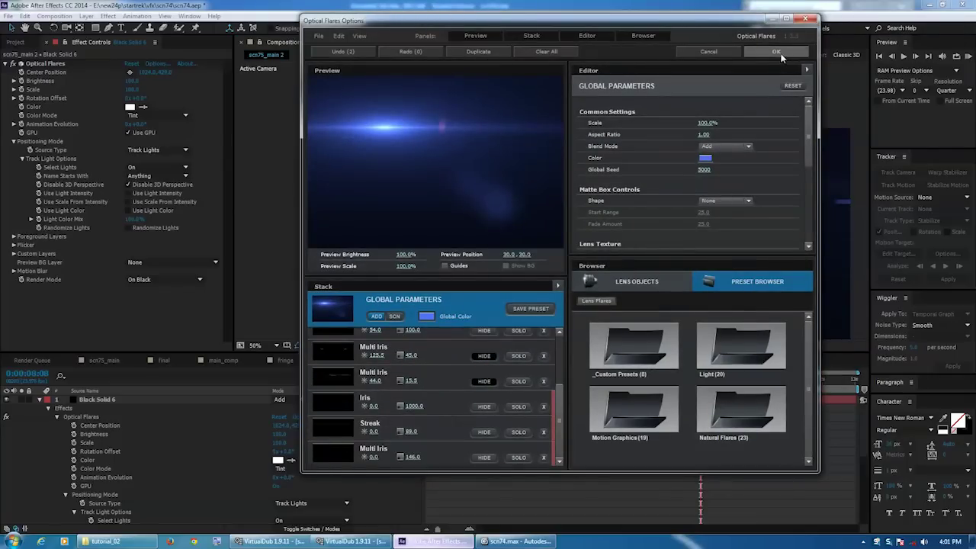
click(755, 51)
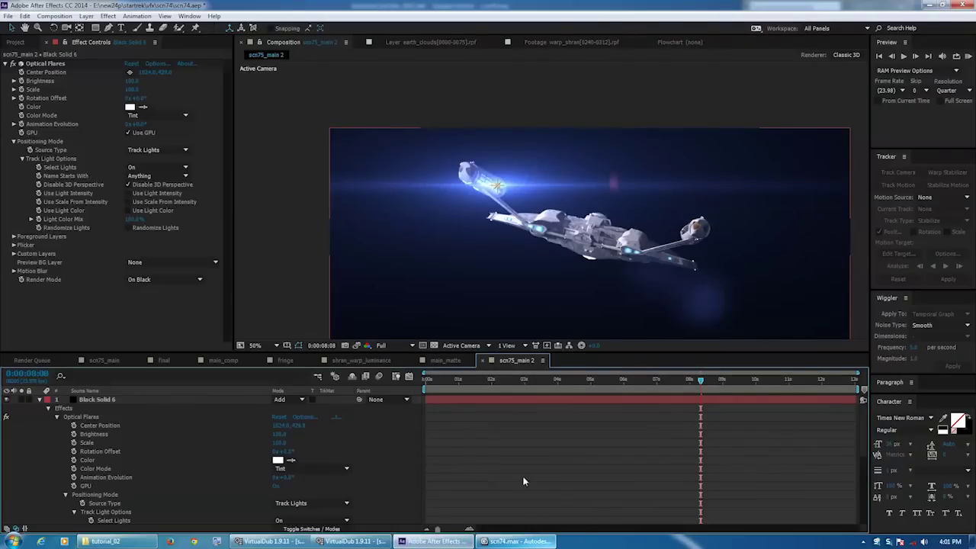
click(40, 399)
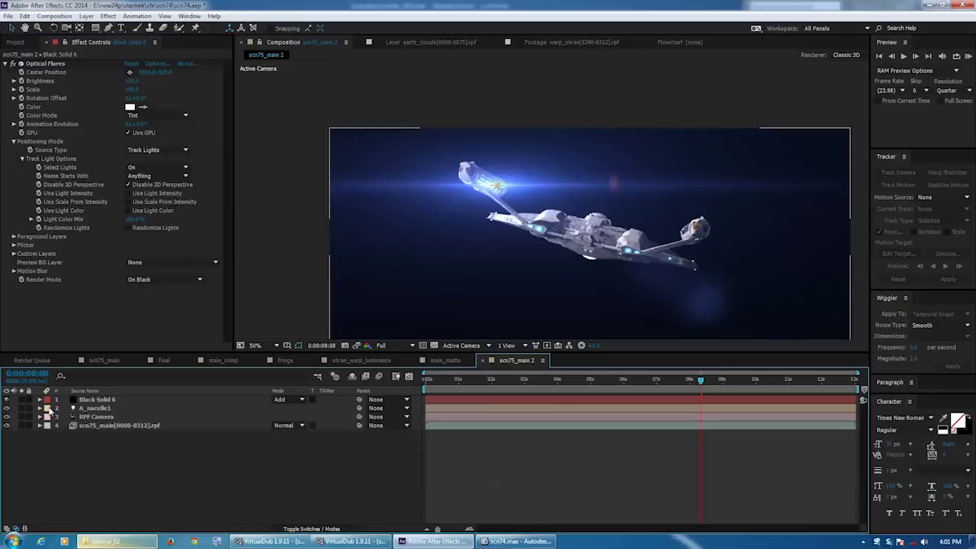
middle_drag(658, 187, 625, 165)
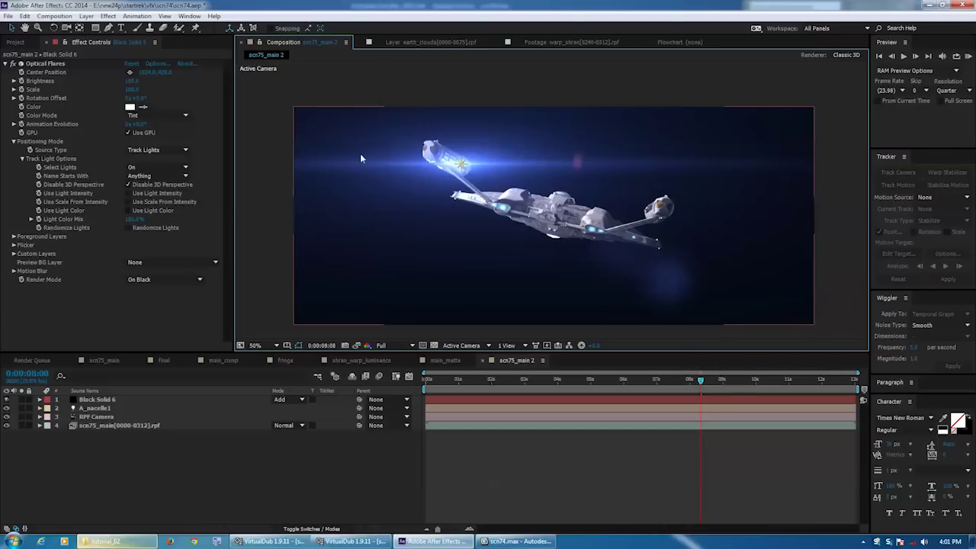
Try the volume_light custom preset in the Optical Flares options
click(147, 64)
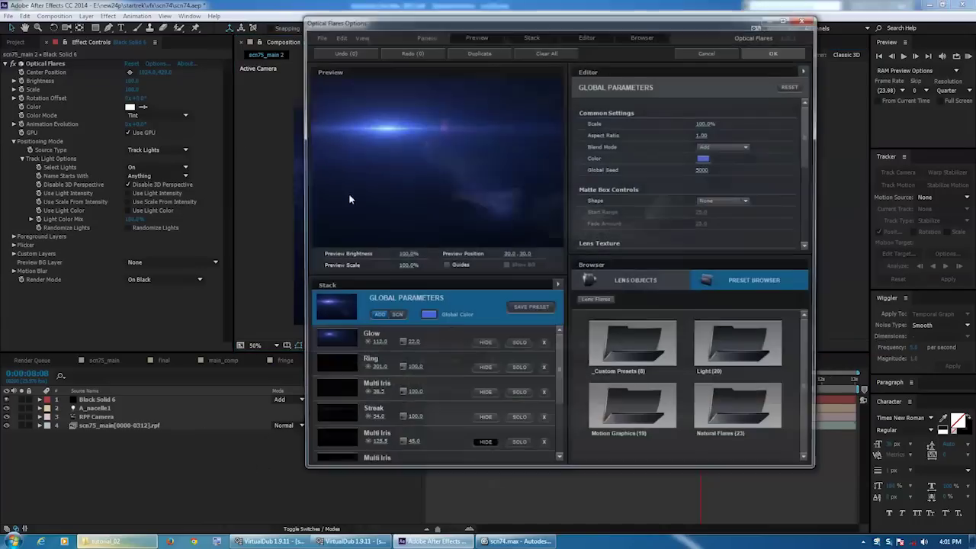
double_click(626, 355)
scroll(630, 357, down, 5)
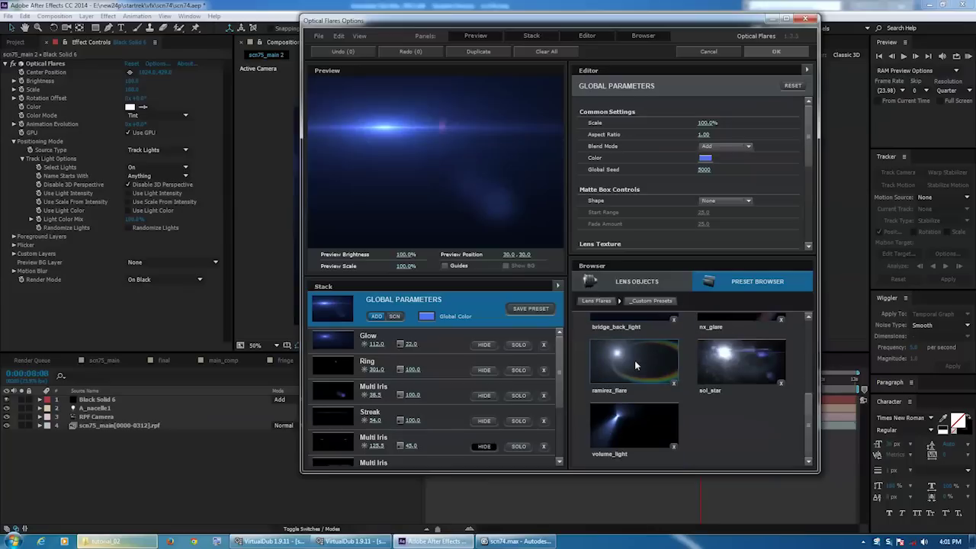
click(634, 424)
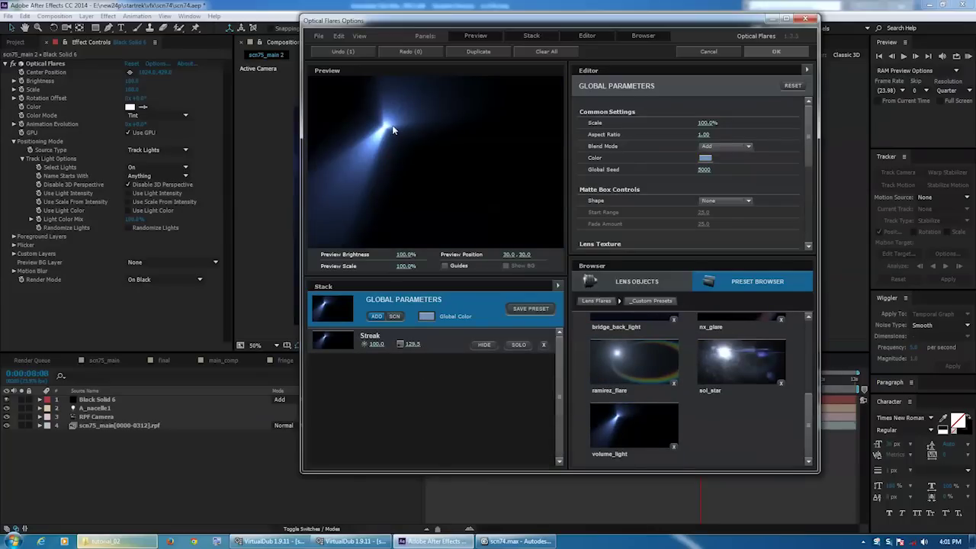
Try rebuilding the flare by removing the preset's Streak and adding the custom Tri-Star lens object as the only element
click(634, 281)
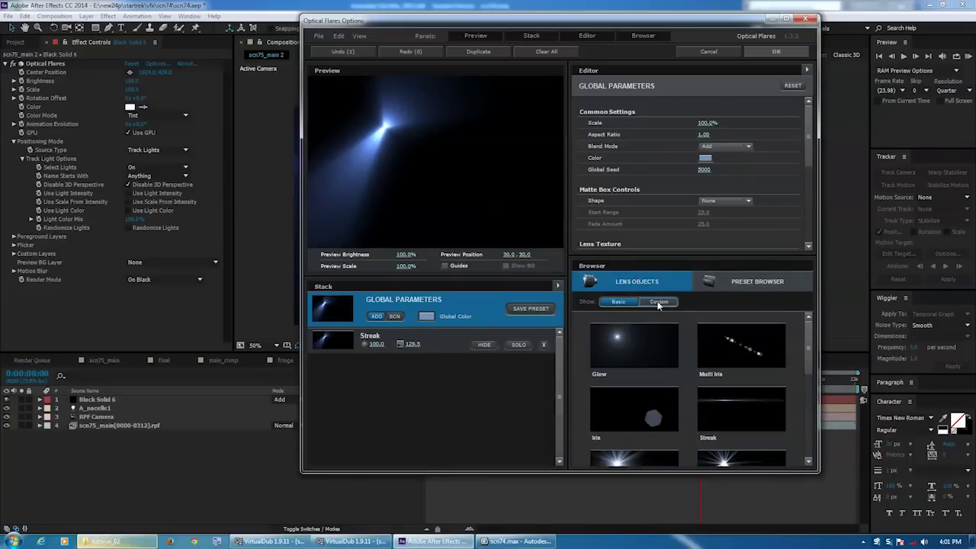
scroll(785, 337, down, 5)
click(654, 301)
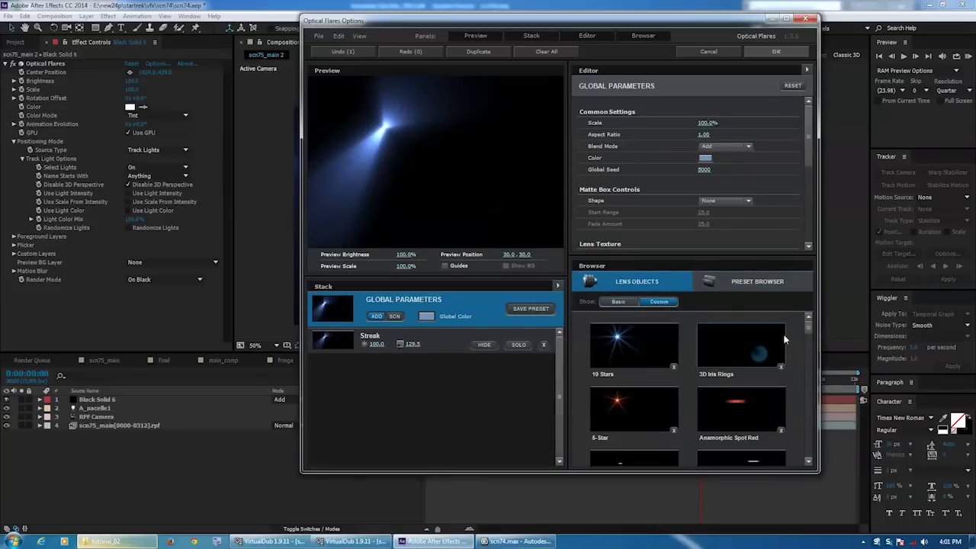
drag(813, 330, 821, 468)
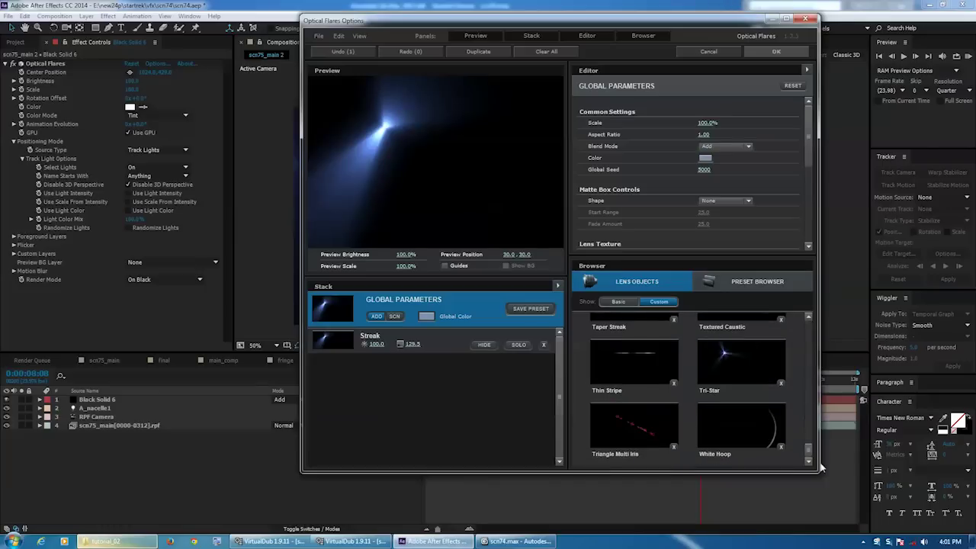
click(731, 338)
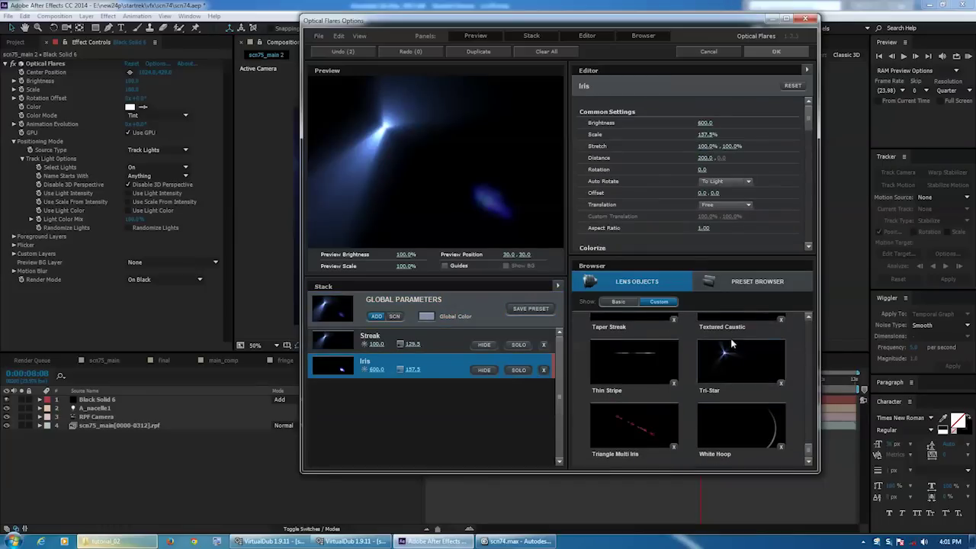
click(544, 370)
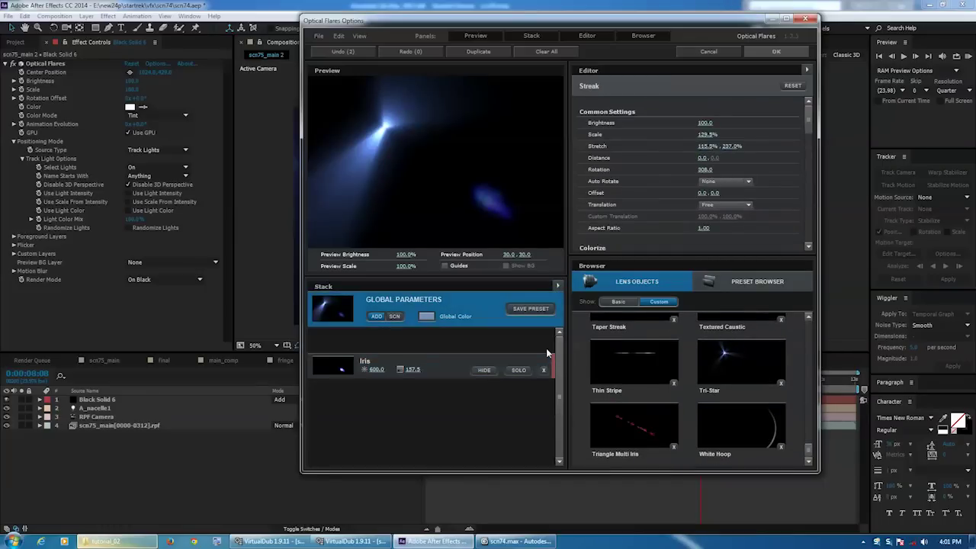
click(543, 344)
click(753, 356)
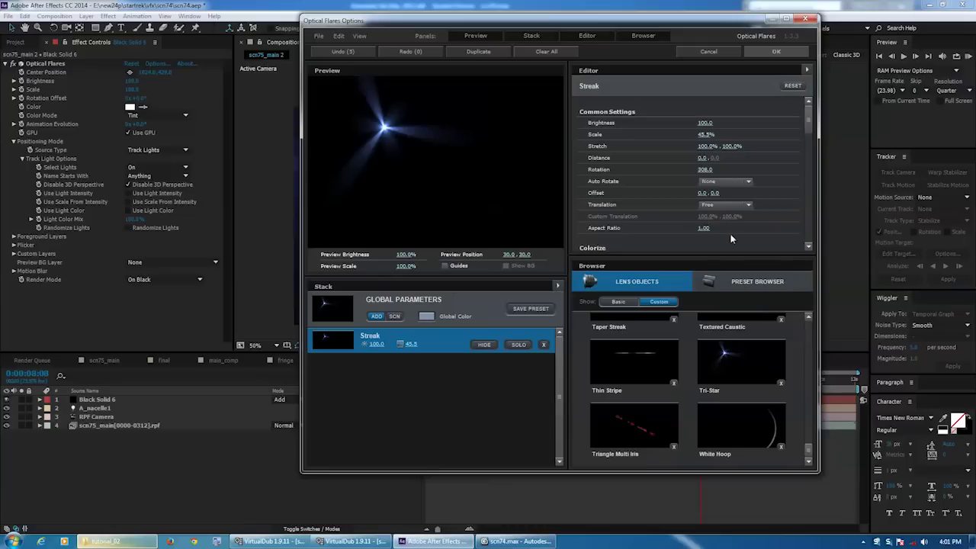
Try shaping the streak into a light beam with 1 replicator copy and a stretch of about 276% by 474.5%, then discard the flare edits
drag(814, 114, 815, 162)
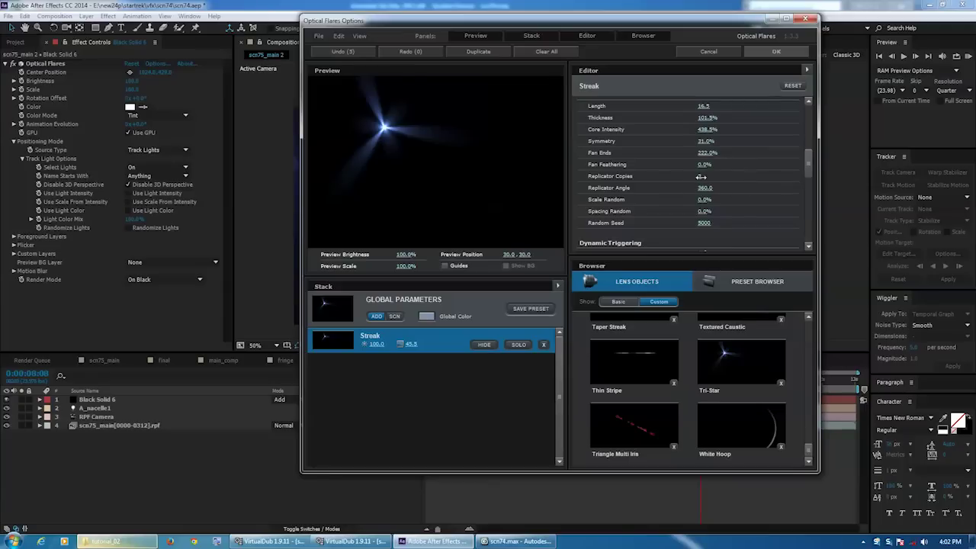
drag(701, 176, 689, 177)
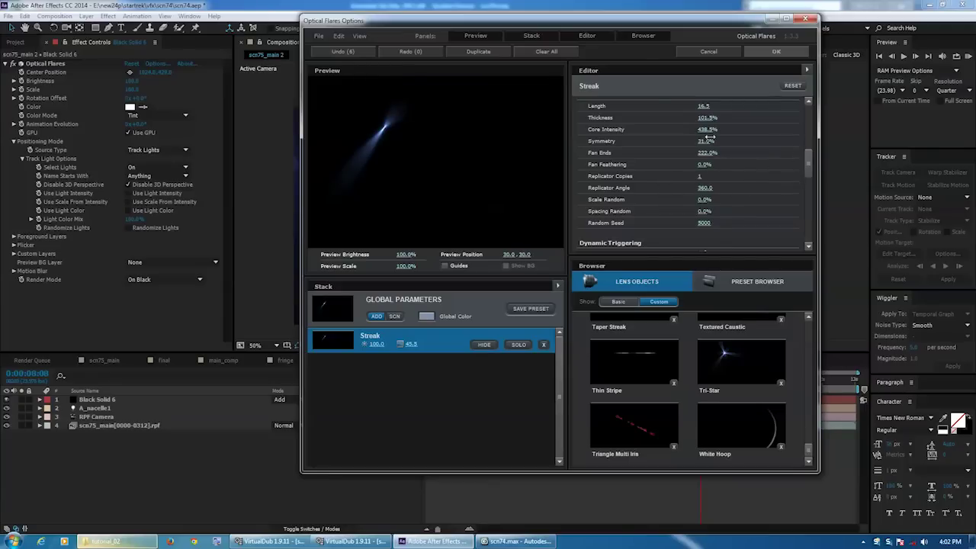
scroll(721, 136, up, 5)
drag(713, 145, 879, 132)
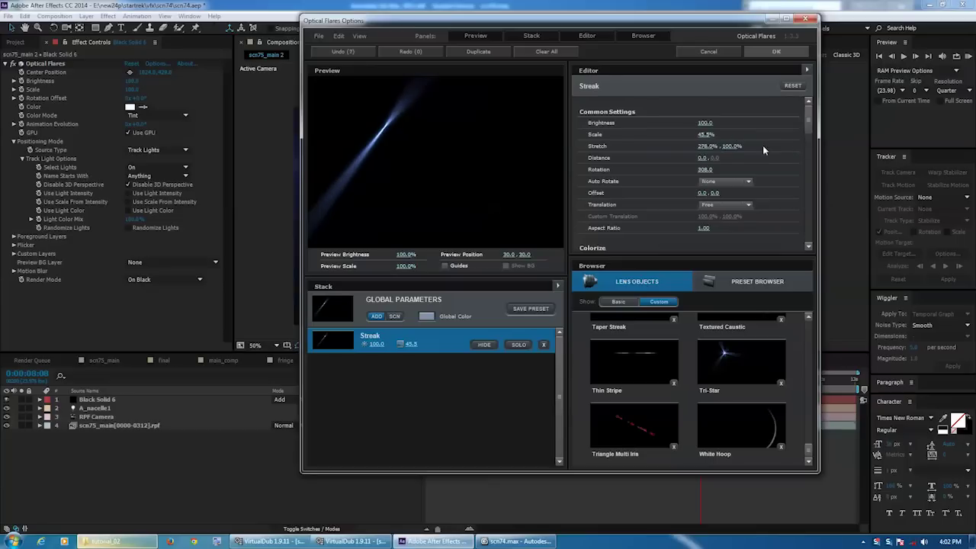
drag(806, 156, 954, 160)
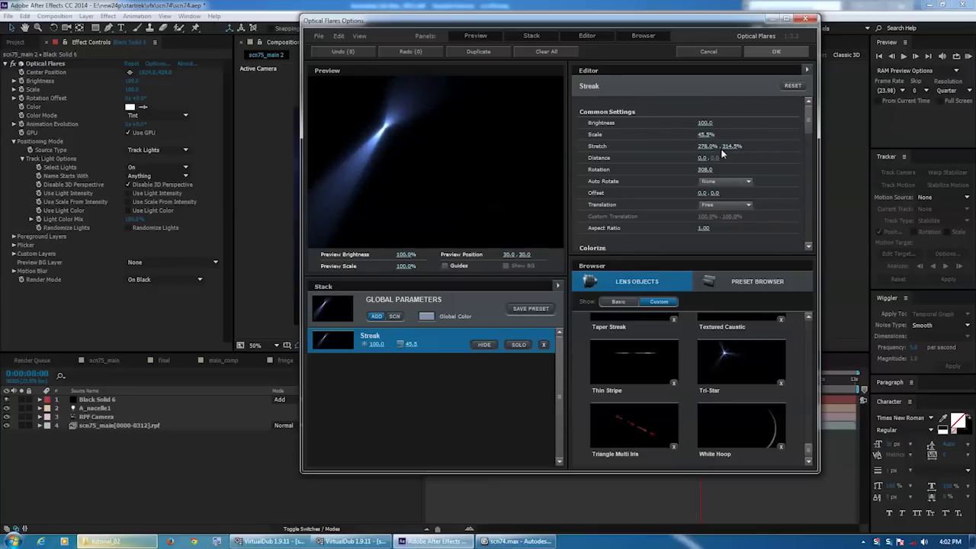
drag(722, 153, 844, 145)
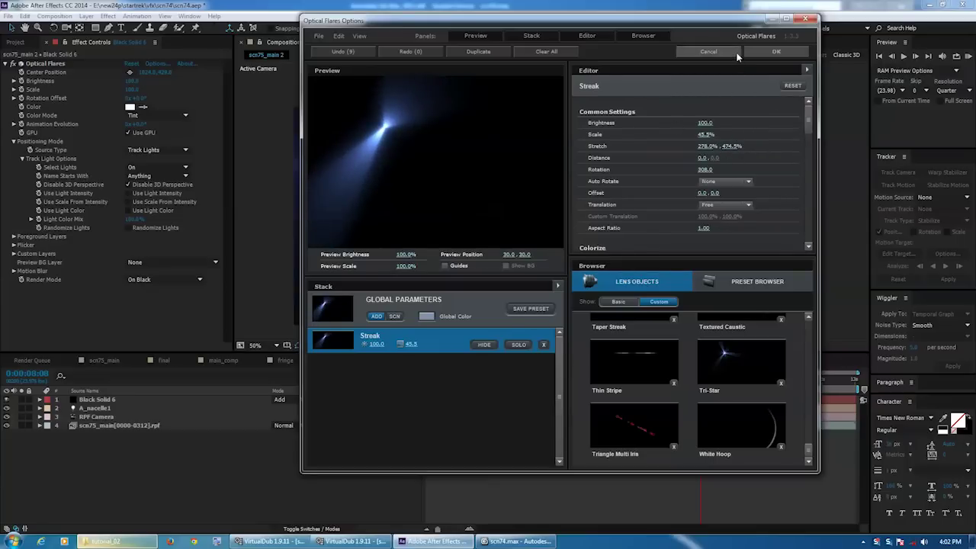
click(702, 52)
Move the current time to the start of the scn75_main 2 composition
click(508, 265)
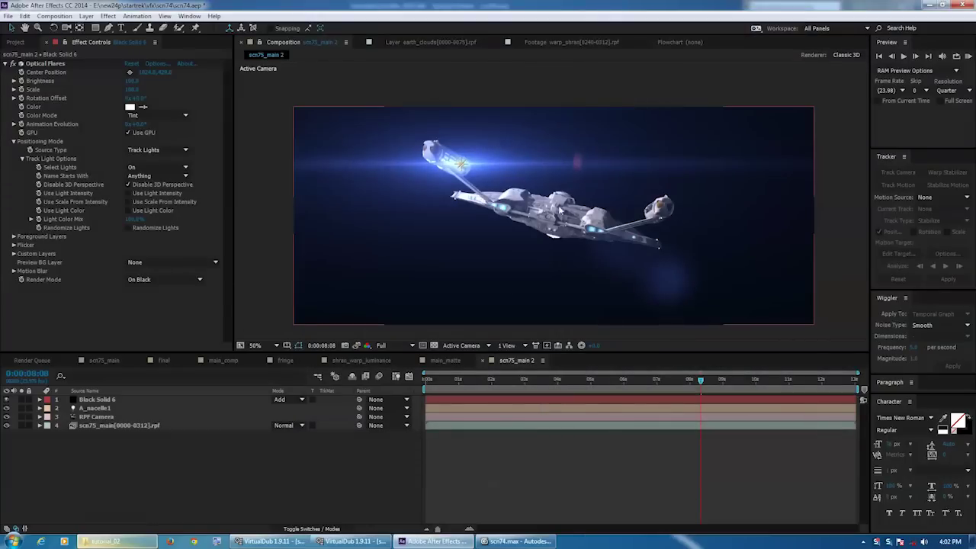
click(458, 492)
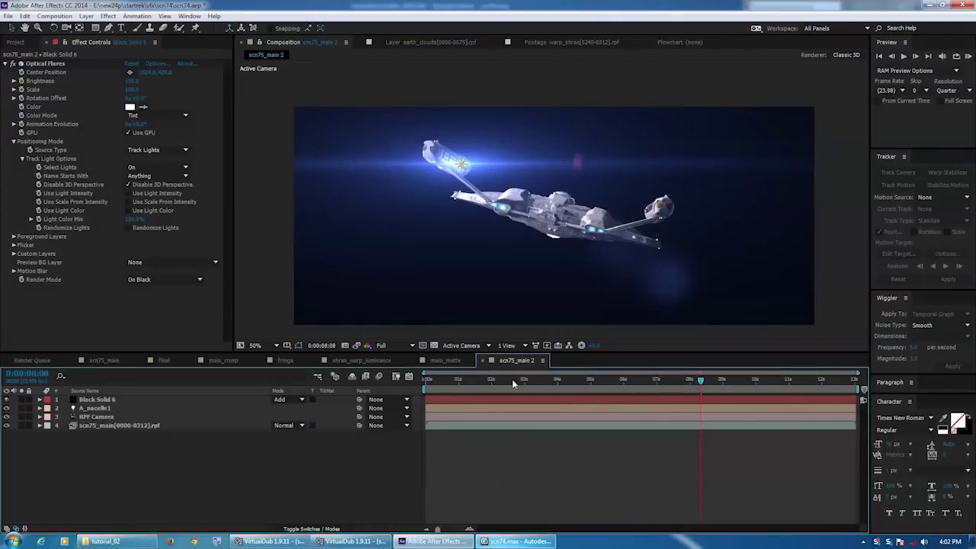
key(Home)
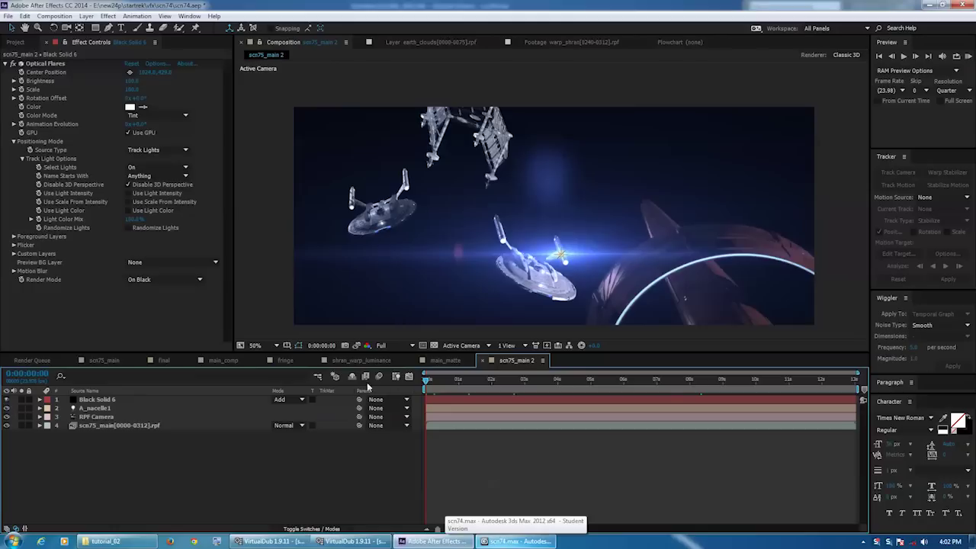
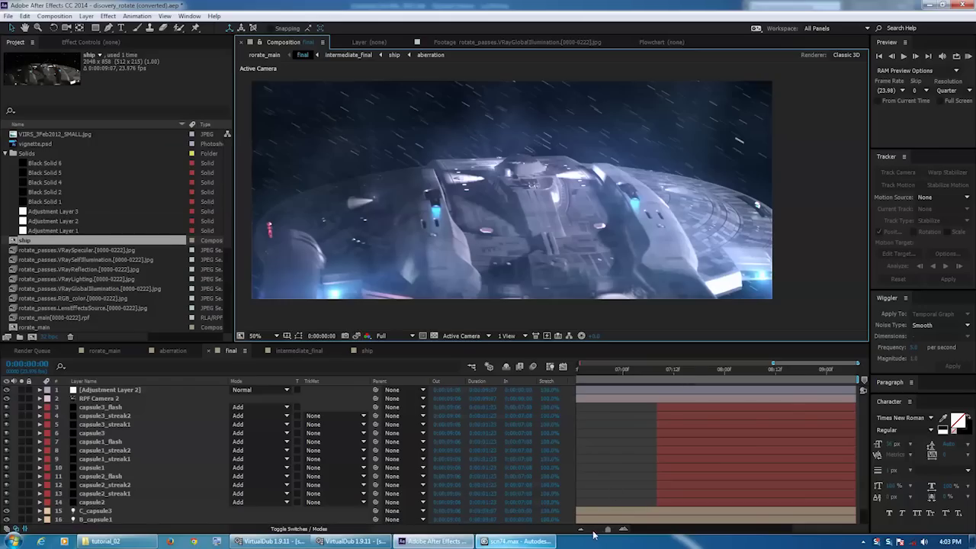
Show the full duration of the final composition and open its nested intermediate_final composition and the ship precomp inside it
click(592, 529)
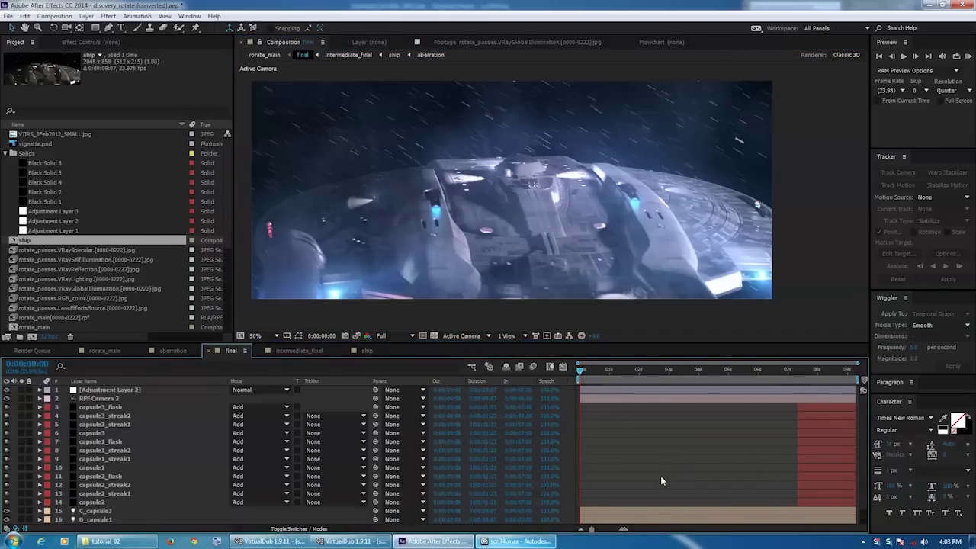
scroll(660, 476, down, 1)
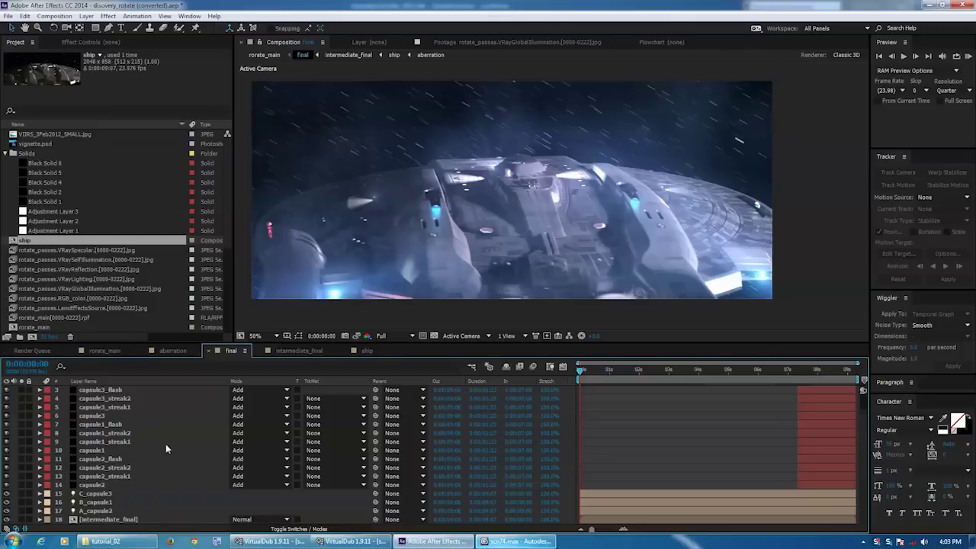
double_click(111, 521)
scroll(107, 514, down, 4)
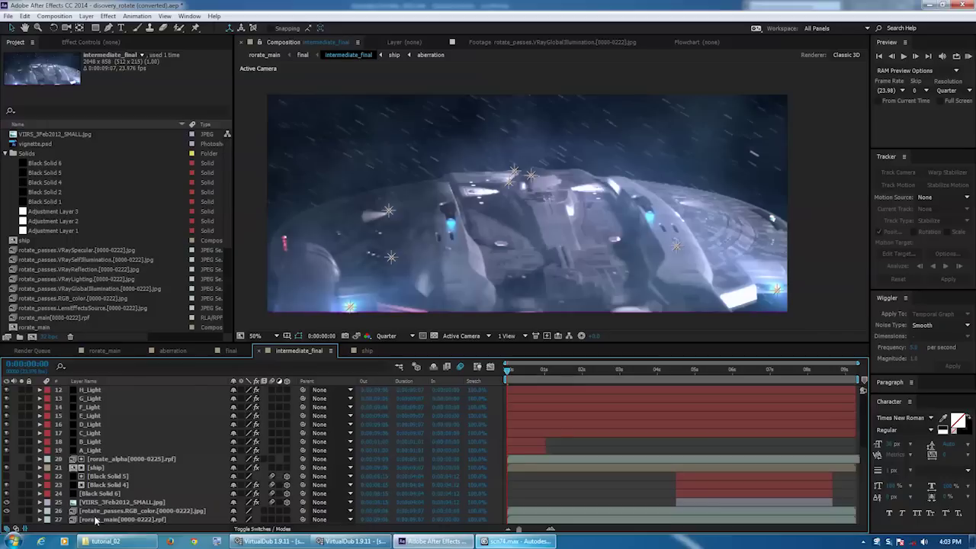
click(96, 519)
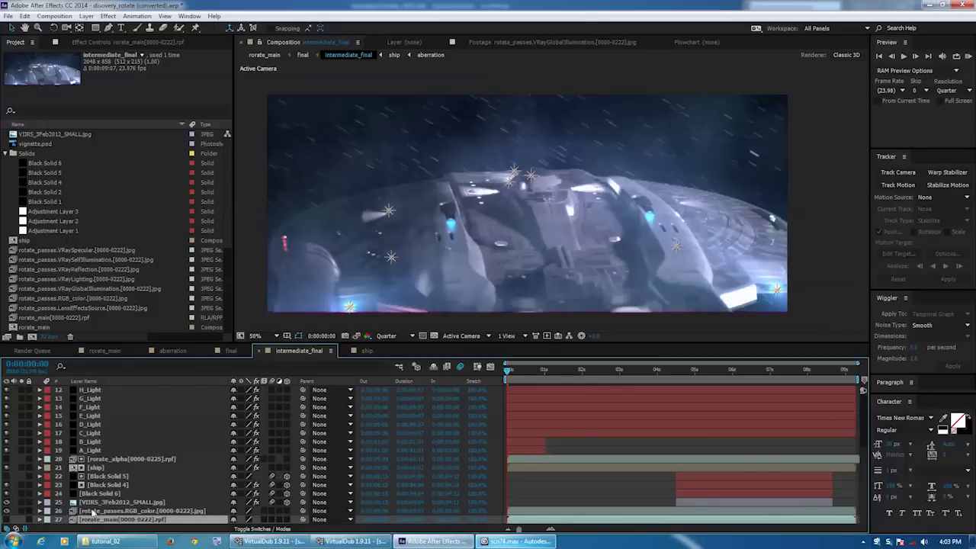
double_click(97, 467)
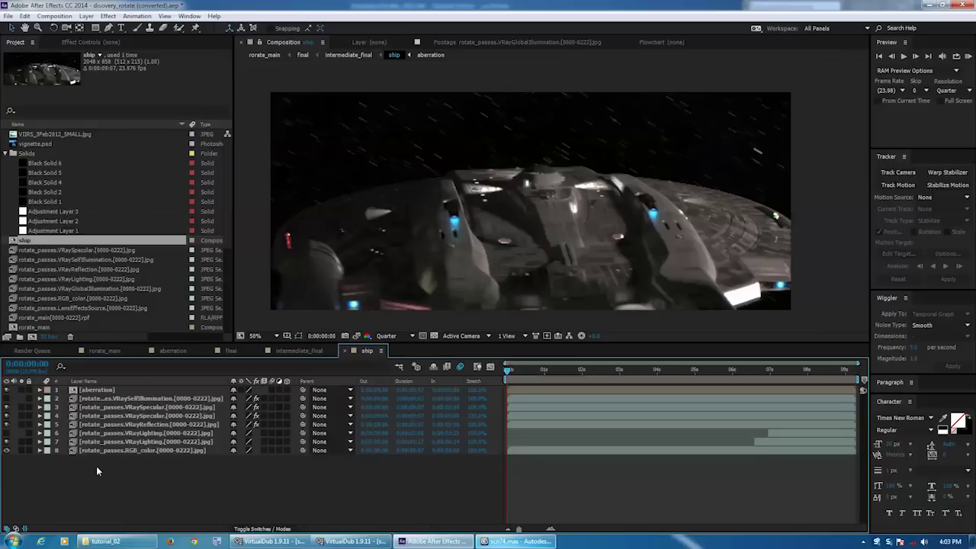
Solo the RGB_color pass in the ship composition and preview its first seconds
click(22, 451)
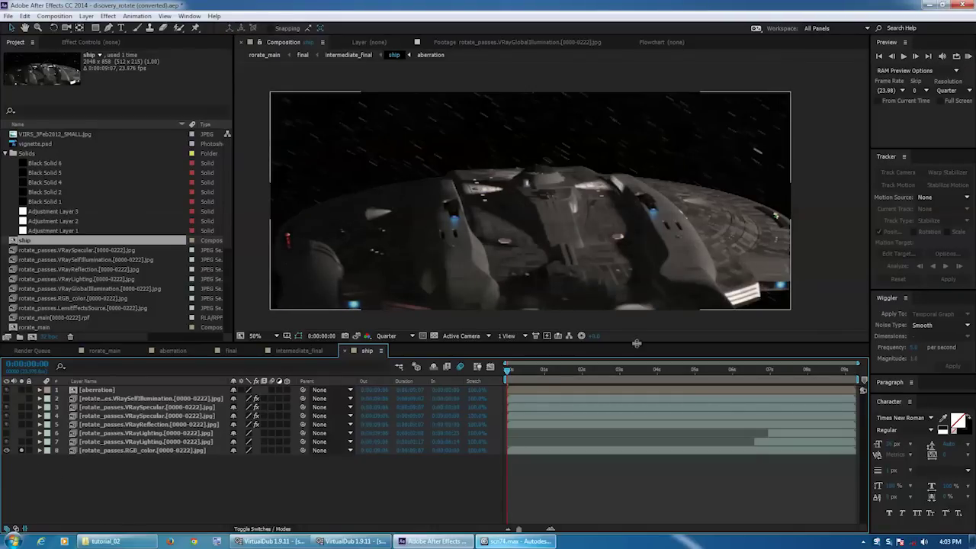
drag(561, 369, 497, 361)
key(space)
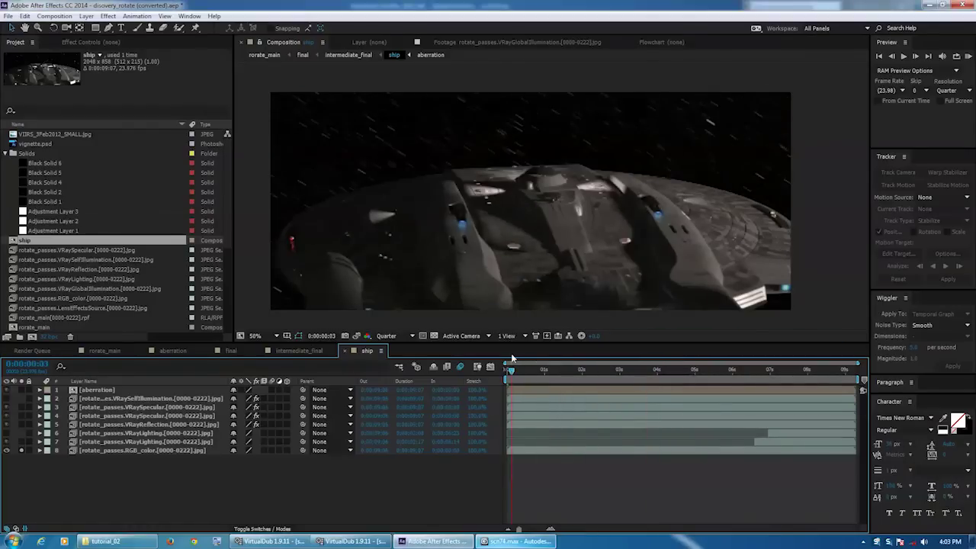
drag(618, 369, 470, 398)
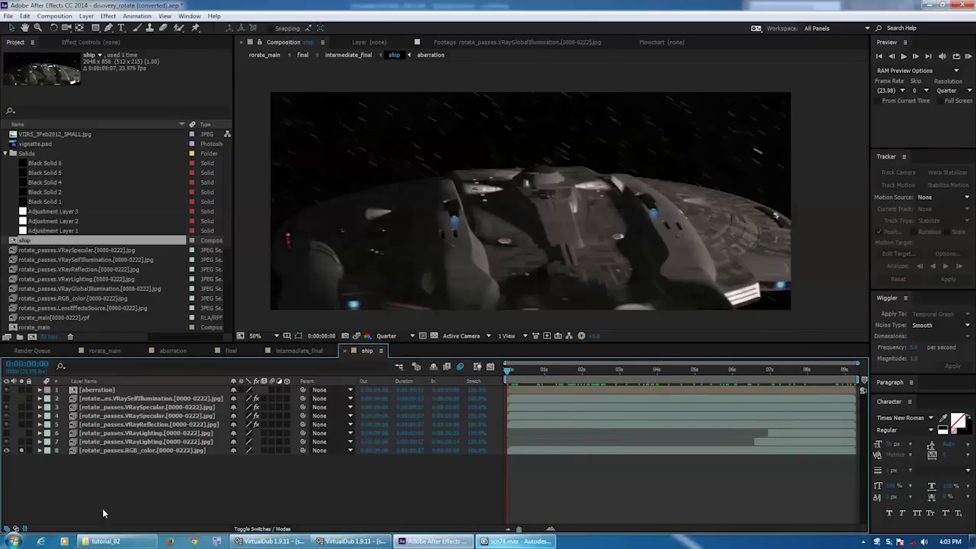
Solo the VRayLighting pass directly above the RGB_color pass to view its contribution, and select the other VRayLighting layer
click(140, 450)
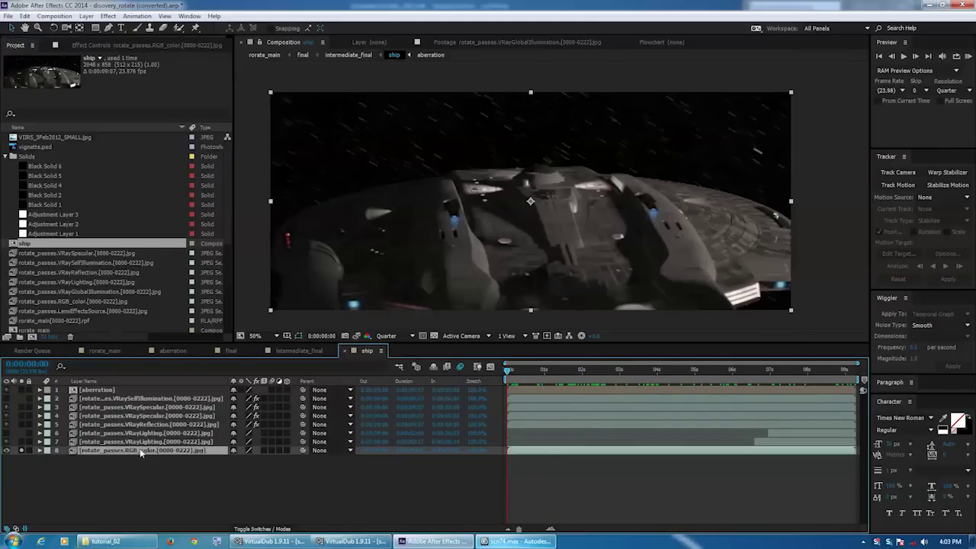
click(22, 450)
click(22, 442)
click(88, 442)
click(90, 433)
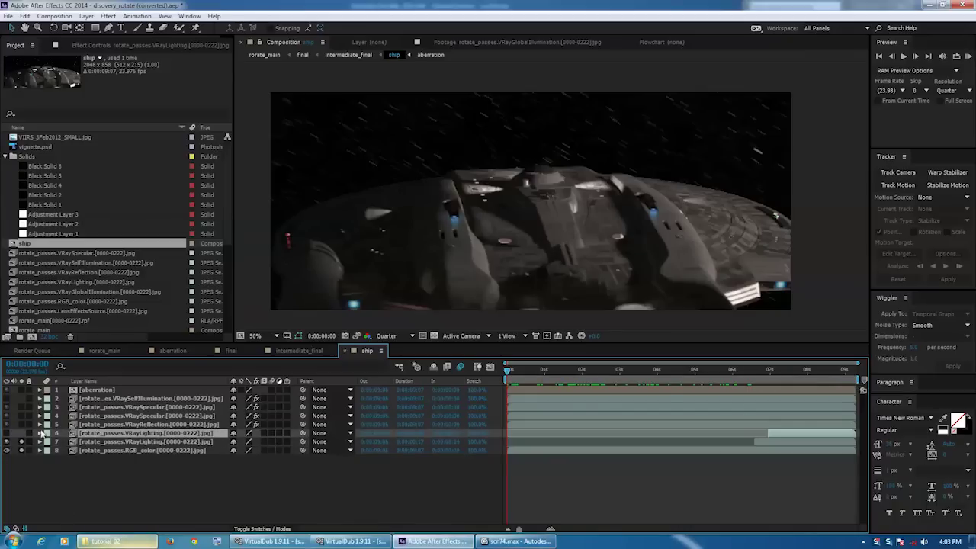
click(22, 426)
click(21, 425)
Set the composition preview resolution to Full and examine the ship's hull around the red and blue lights at 100%
click(396, 336)
click(391, 348)
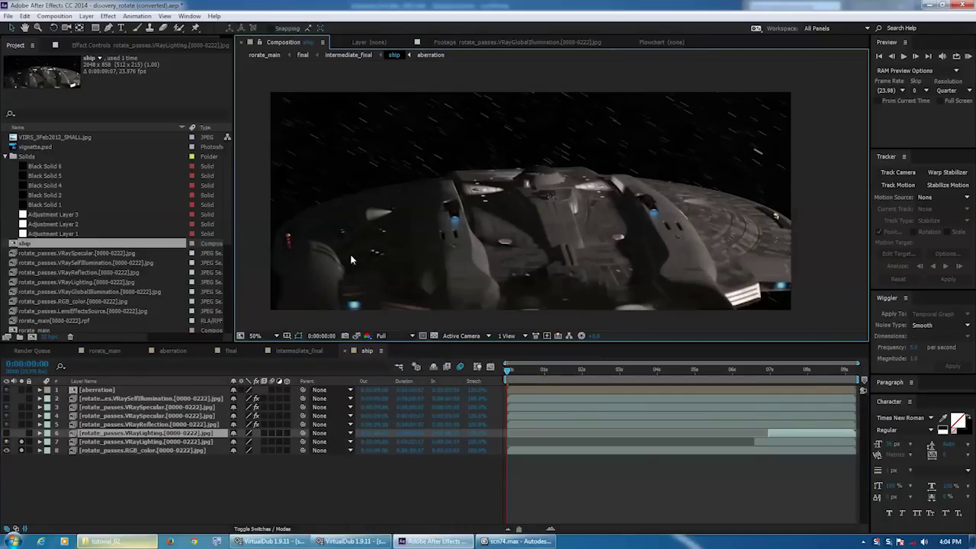
scroll(321, 255, up, 2)
middle_drag(321, 255, 569, 163)
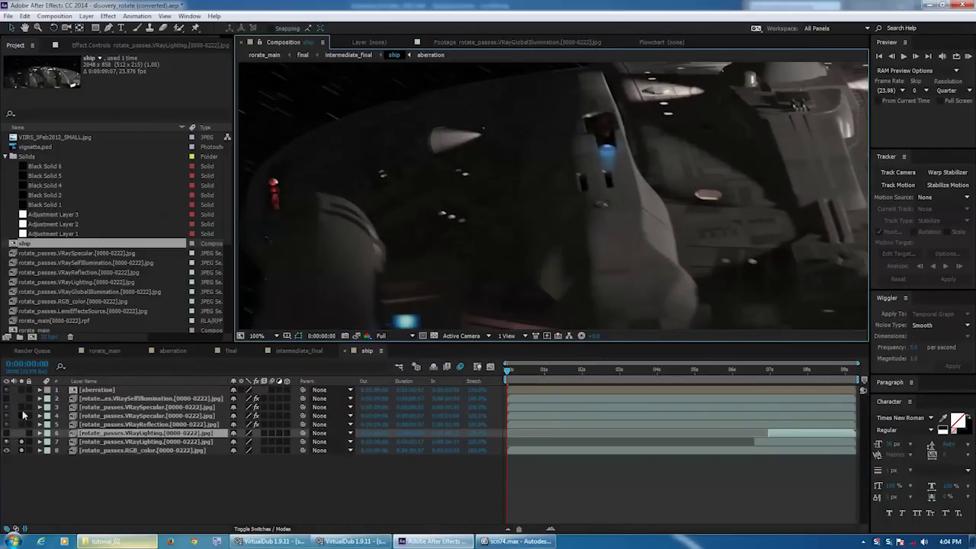
Add the second VRayLighting pass to the soloed layers and examine the ship at 0:00:02:12, 0:00:04:22 and 0:00:04:16
click(21, 433)
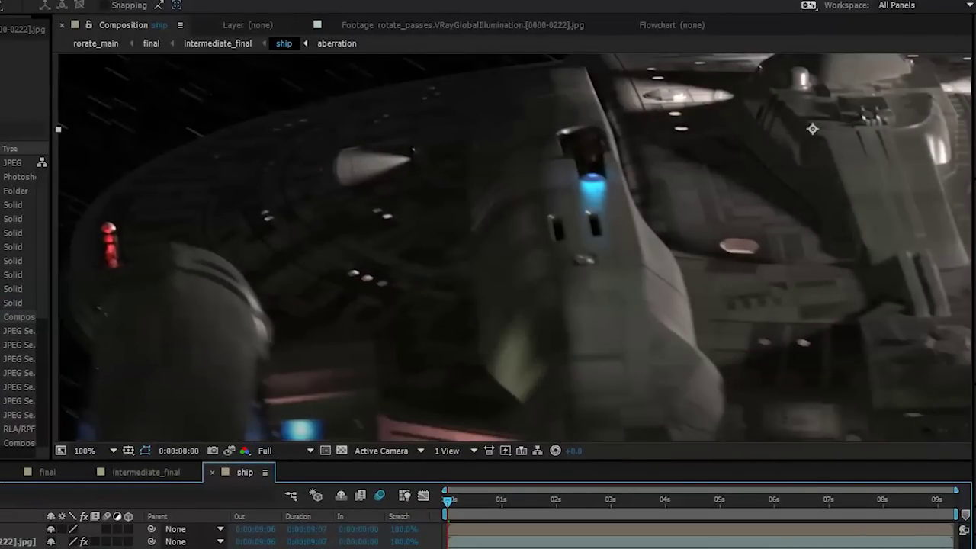
drag(419, 224, 208, 288)
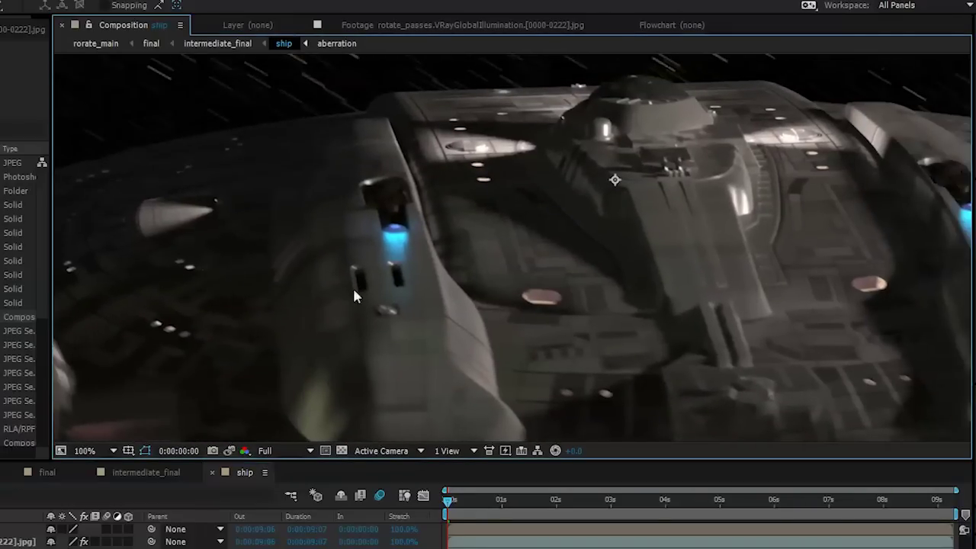
click(584, 501)
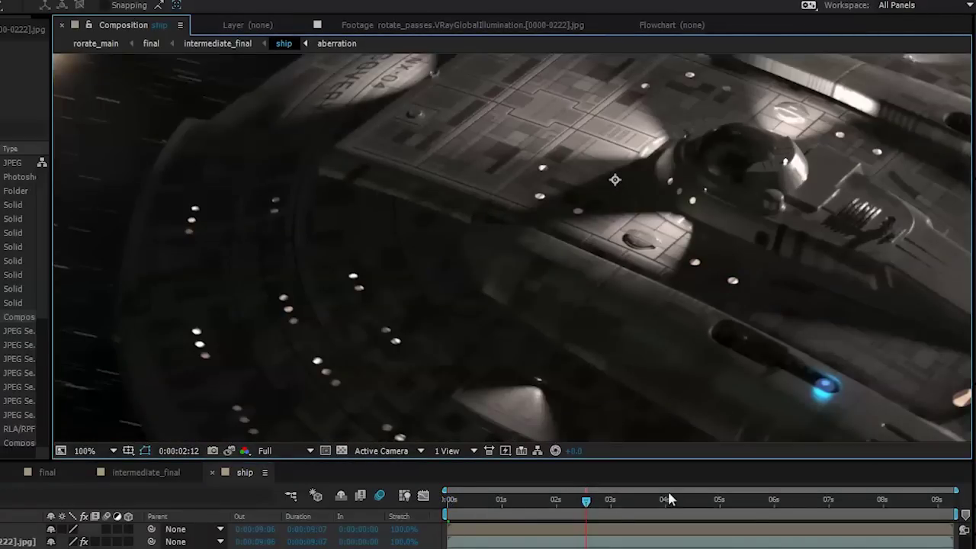
click(717, 496)
scroll(568, 255, down, 4)
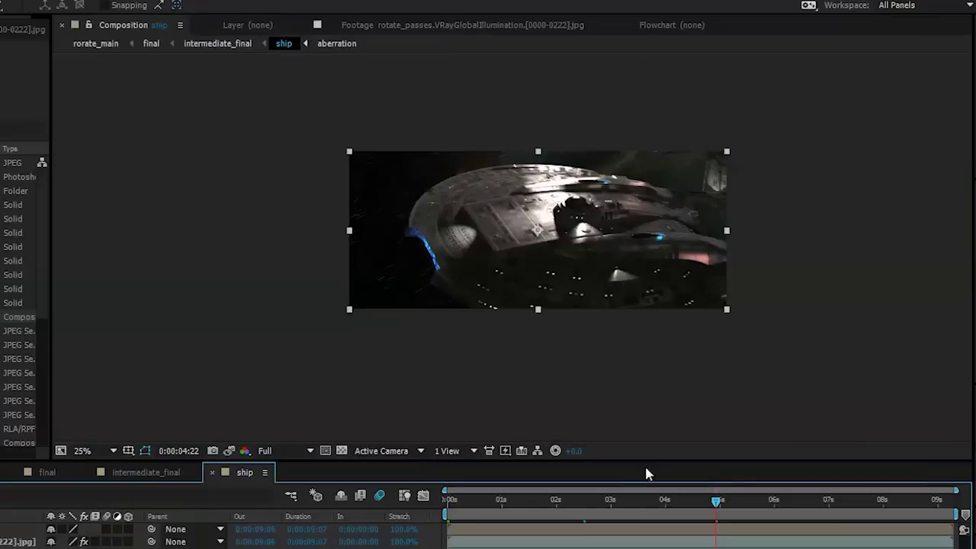
click(701, 501)
scroll(542, 252, up, 4)
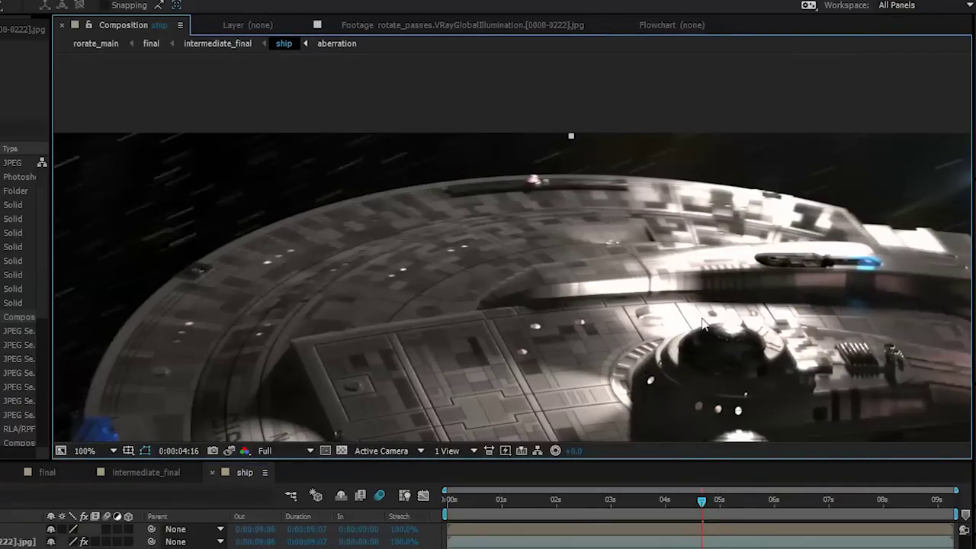
middle_drag(734, 334, 605, 325)
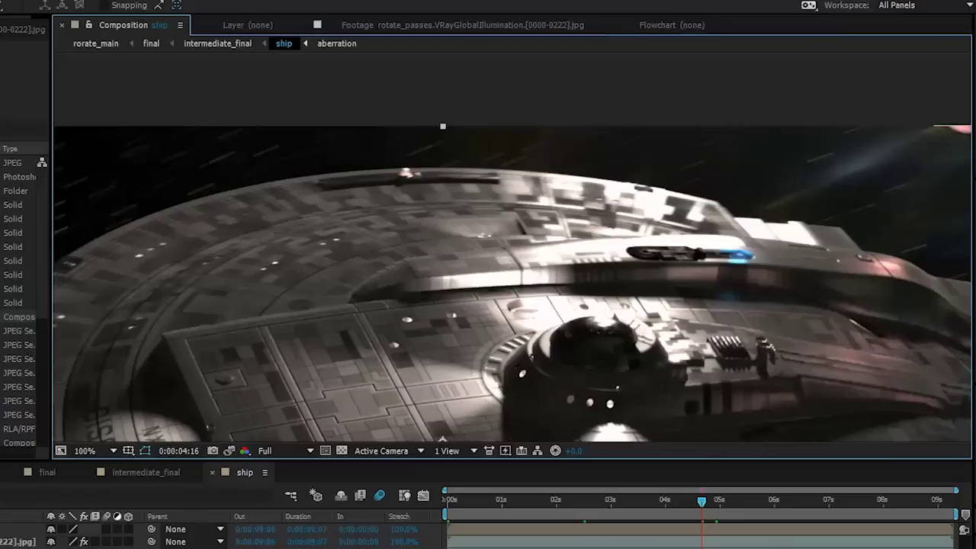
Toggle the reflection and specular passes to compare their highlights on the hull up close, and select the VRaySelfIllumination pass
click(3, 546)
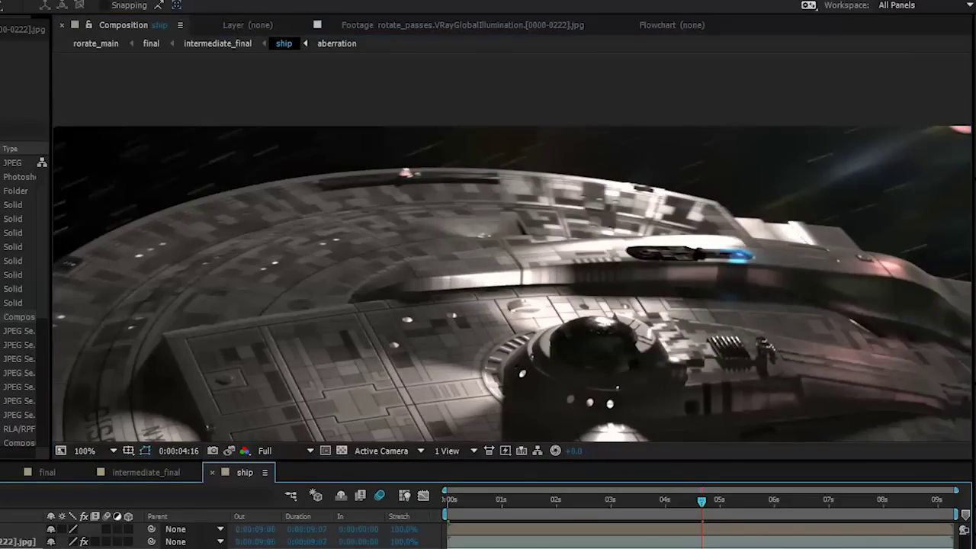
click(3, 547)
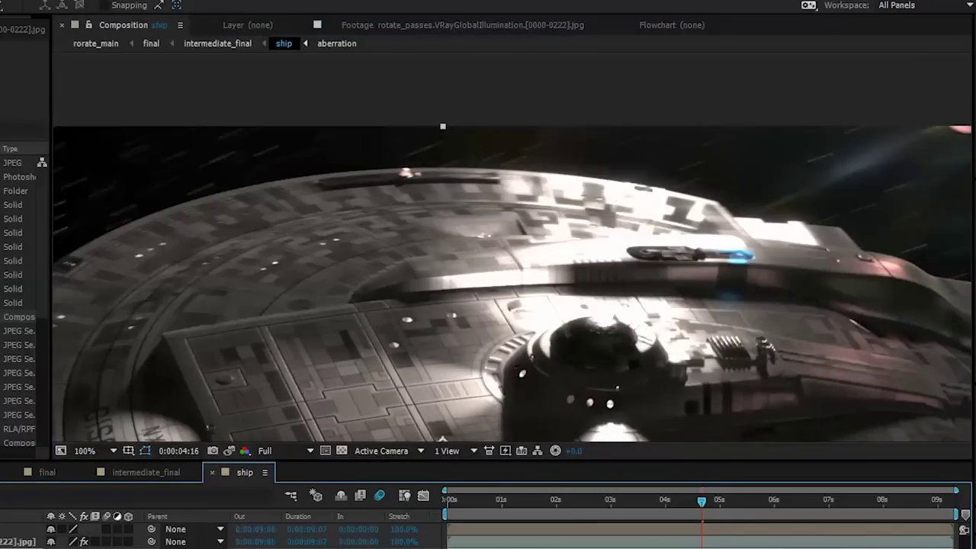
scroll(603, 244, up, 1)
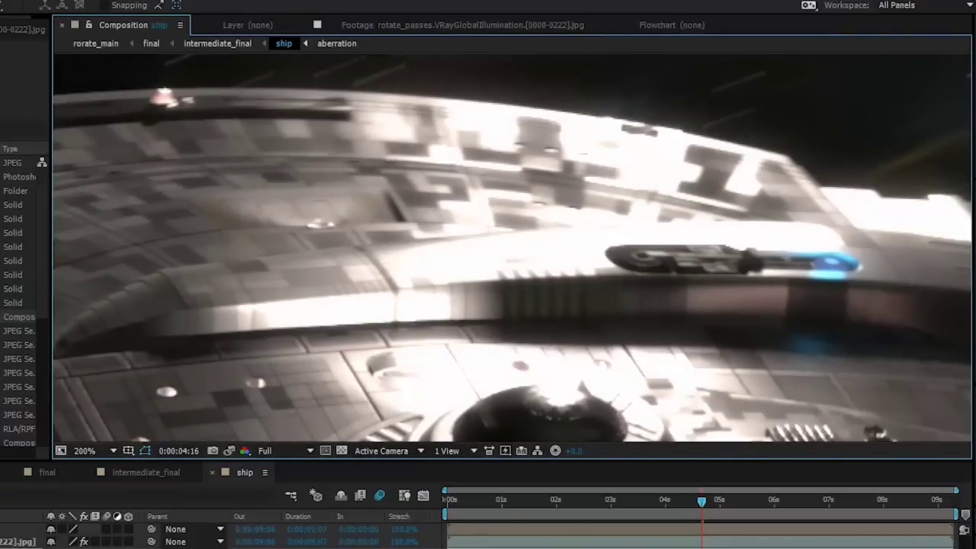
click(17, 542)
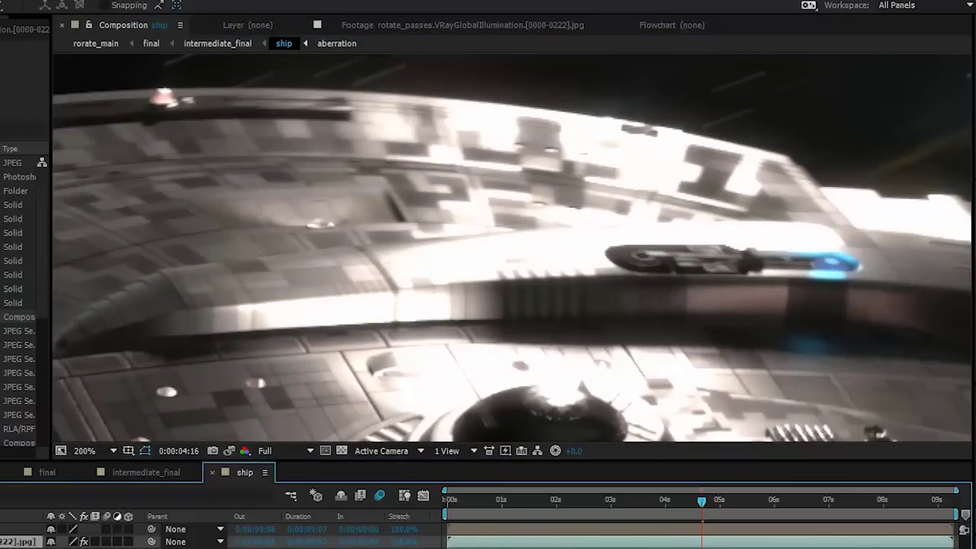
Toggle the VRaySelfIllumination pass to compare its glow on the hull around the DISCOVERY NX-04 lettering
middle_drag(306, 316, 629, 143)
scroll(630, 143, down, 1)
middle_drag(305, 327, 314, 144)
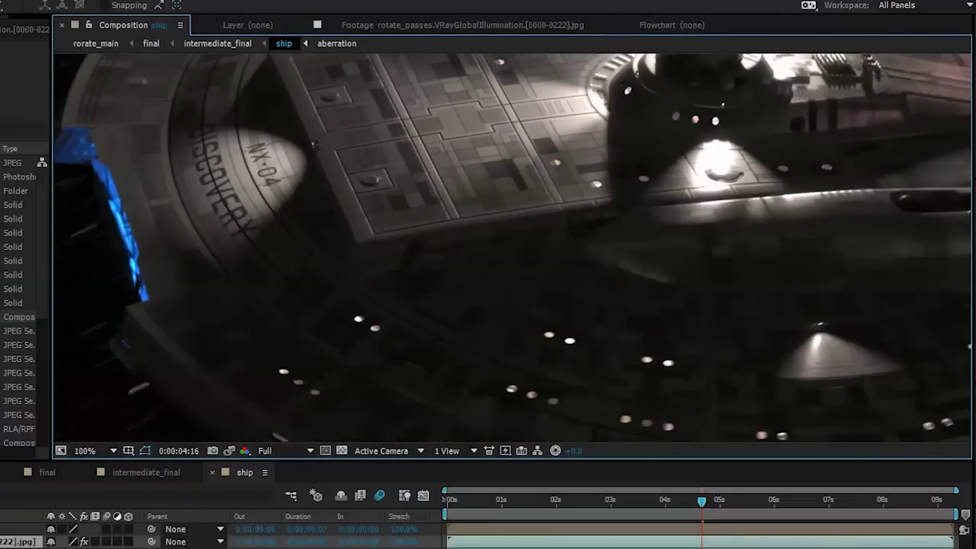
click(1, 542)
click(2, 542)
click(2, 542)
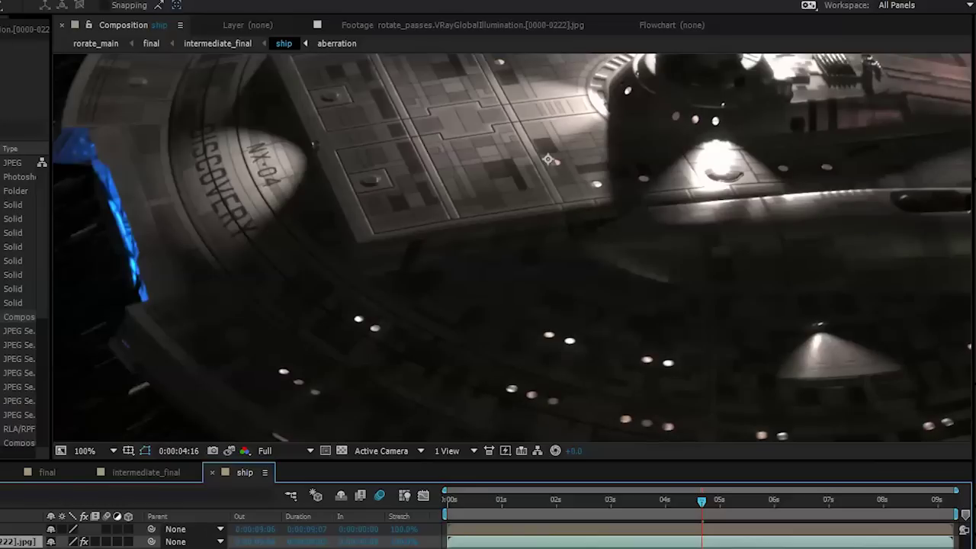
Toggle the aberration layer to compare the colour fringing around the bridge dome's bright lights at 200%
middle_drag(403, 282, 52, 548)
scroll(322, 302, up, 1)
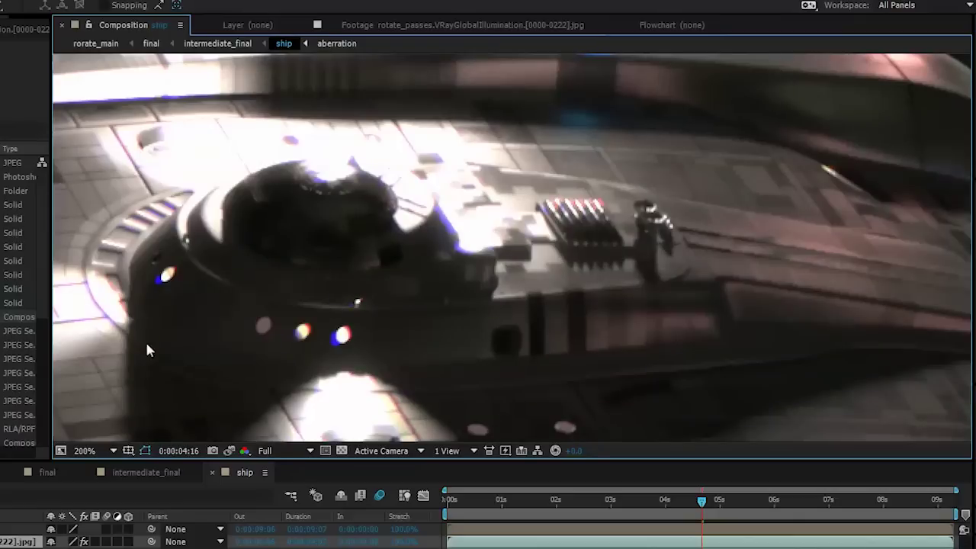
click(1, 543)
click(1, 543)
Open the intermediate_final composition, show the Curves effect of its ship layer, and look through the layer stack
click(137, 472)
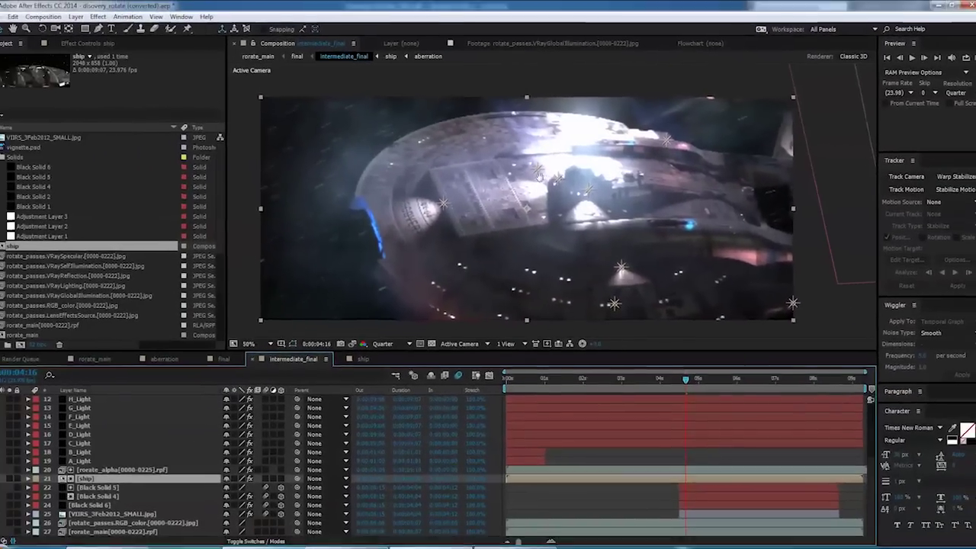
middle_drag(526, 191, 476, 268)
scroll(476, 268, up, 1)
scroll(503, 241, down, 2)
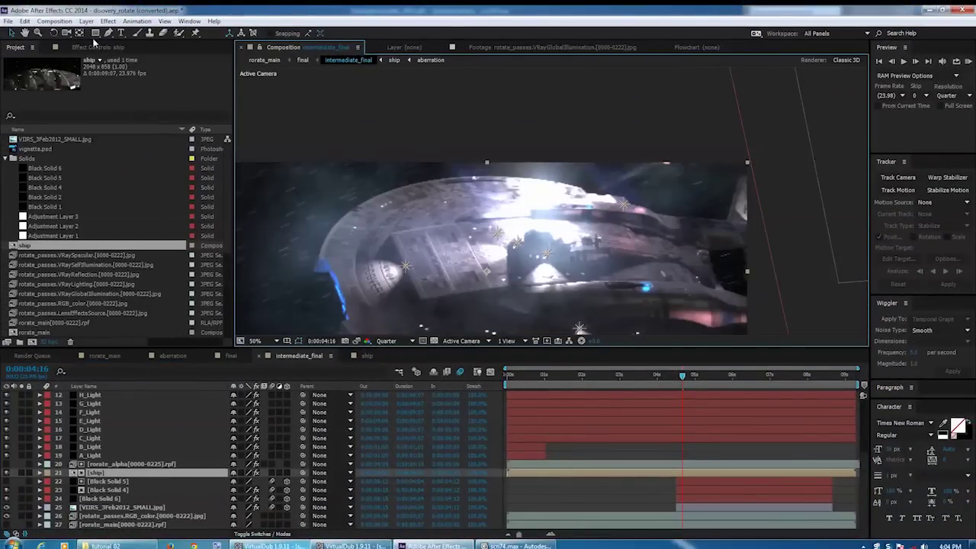
click(88, 47)
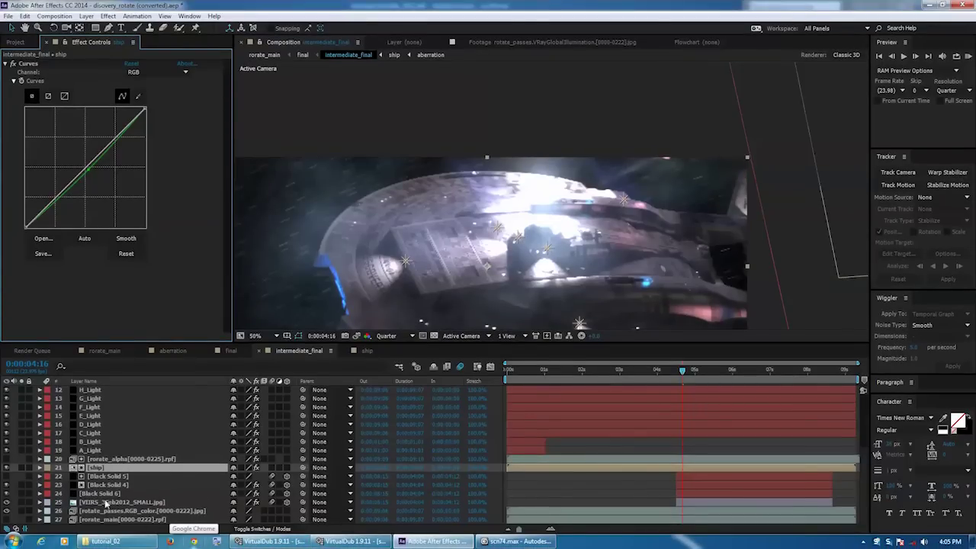
scroll(110, 460, up, 1)
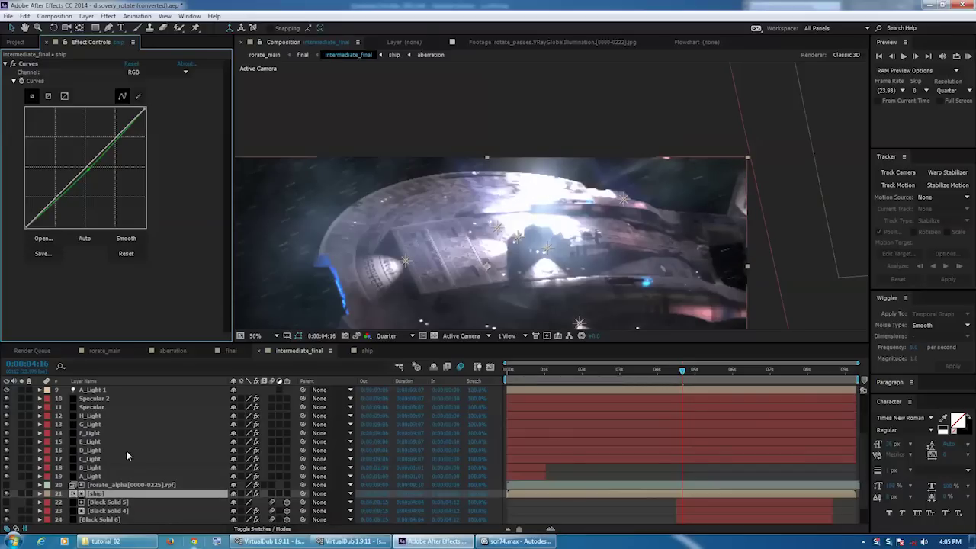
scroll(610, 458, down, 1)
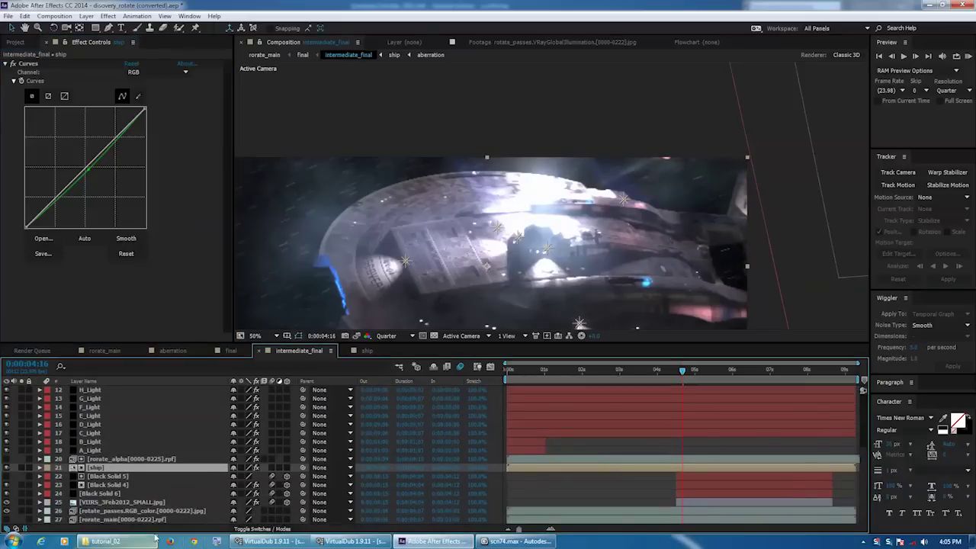
Review the effects applied to the Black Solid 4, A_Light and Specular layers
click(133, 485)
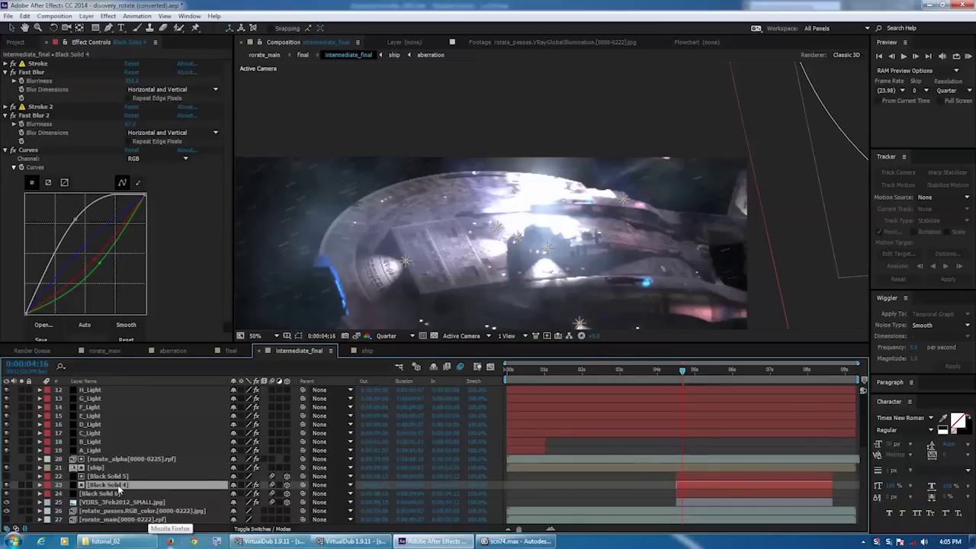
click(130, 450)
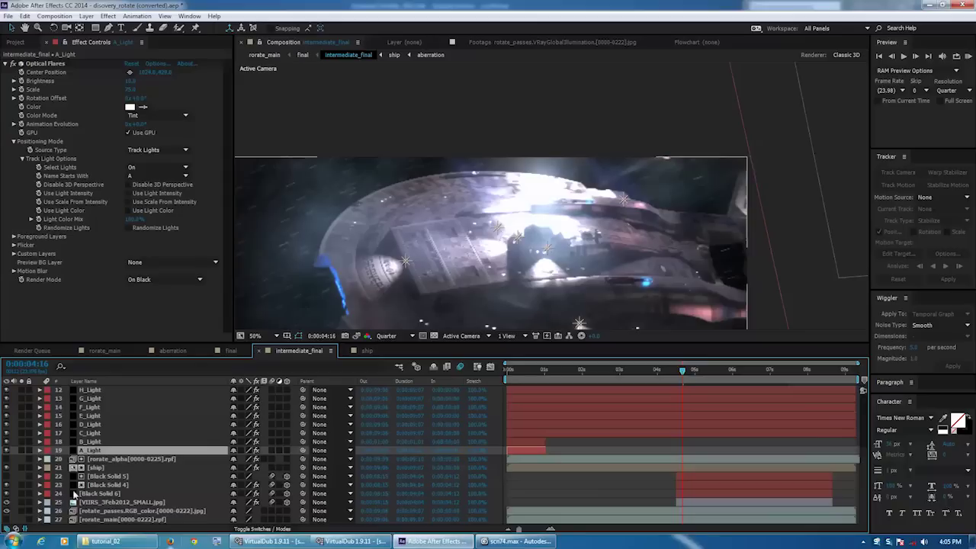
scroll(140, 443, up, 3)
click(97, 433)
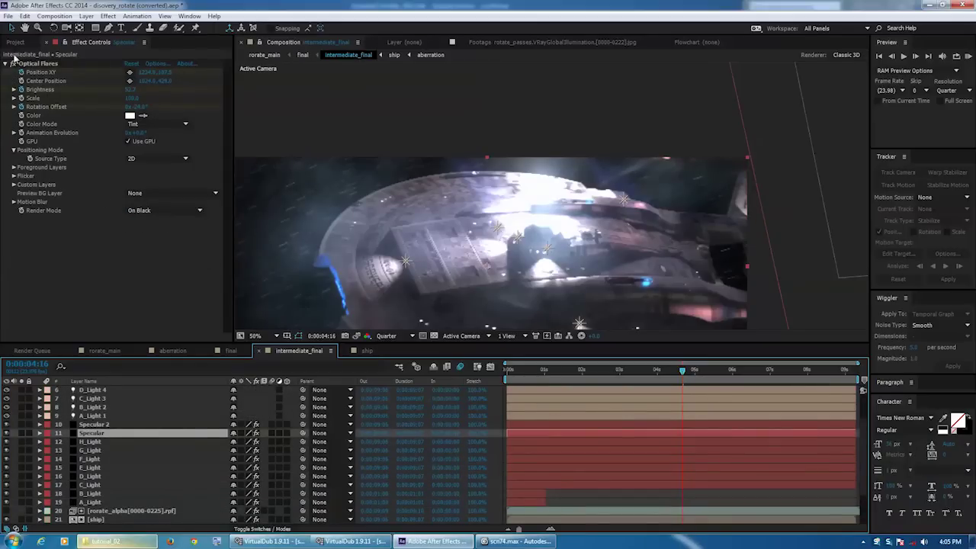
Toggle the Specular flare and solo it with Specular 2, scrubbing between 0:00:05:13 and 0:00:04:03 to view their movement
click(7, 432)
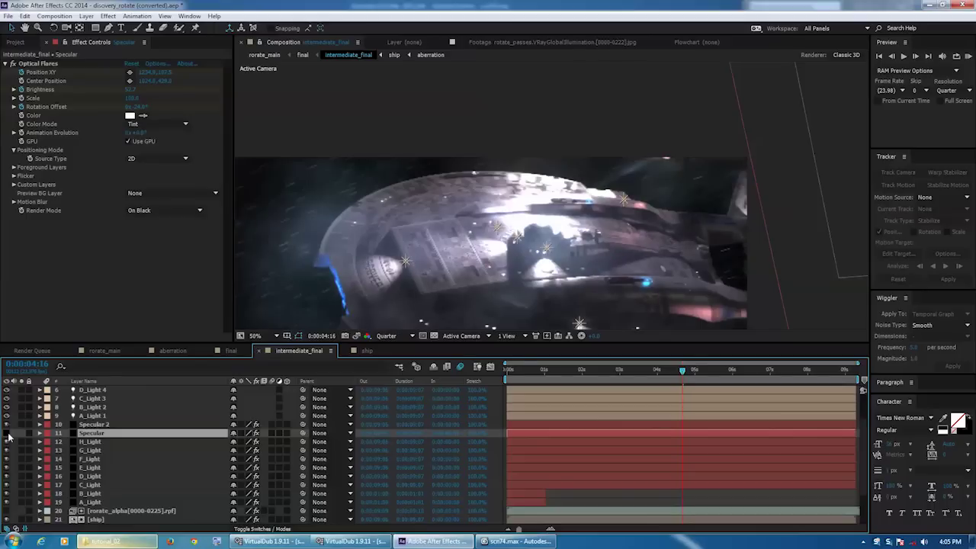
click(22, 433)
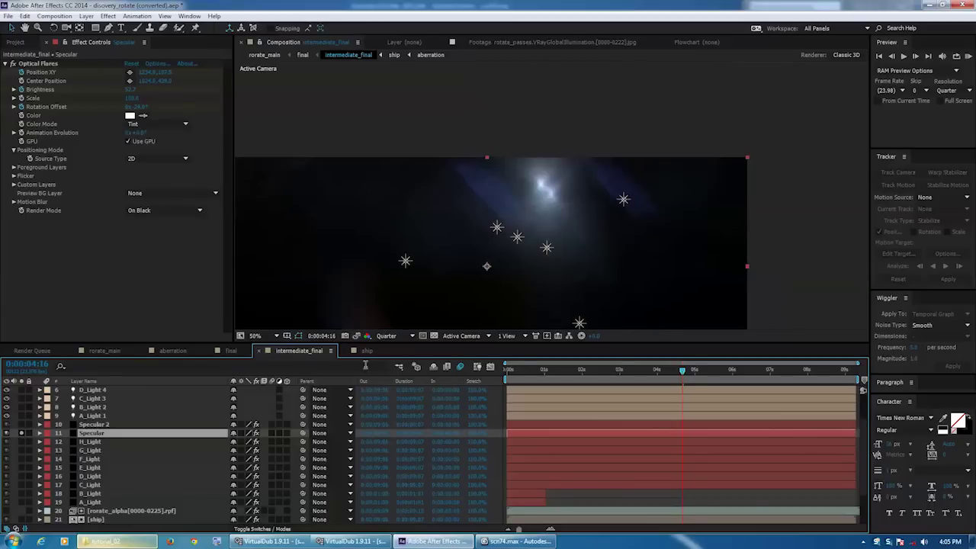
drag(678, 371, 715, 371)
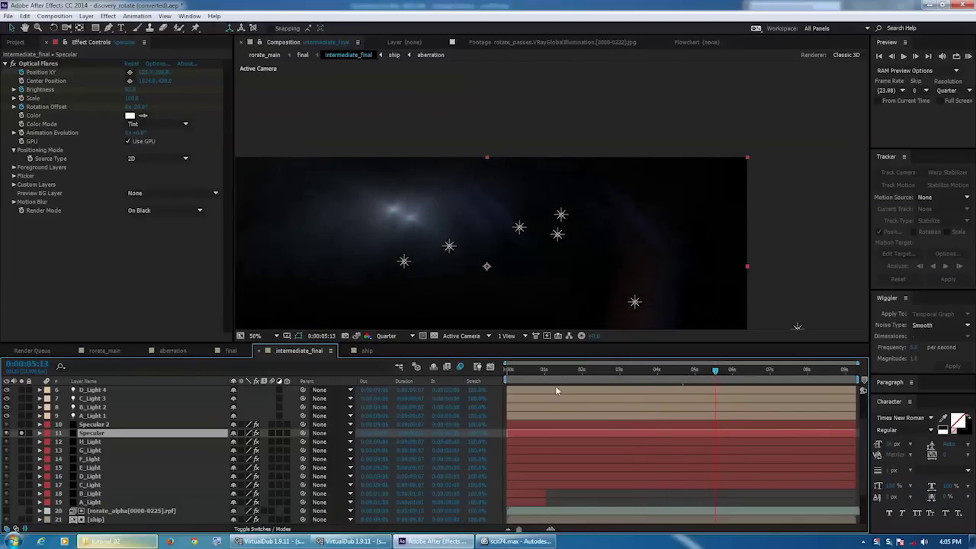
click(21, 424)
drag(717, 379, 662, 374)
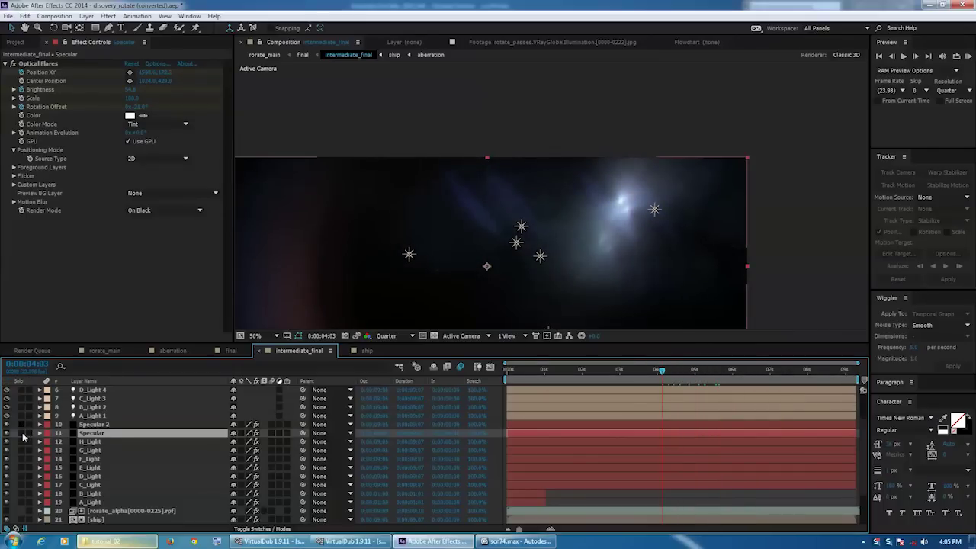
Scrub the full composite to 0:00:06:16, deselect the Specular layer, and view the hull at 0:00:06:01 at 100%
click(676, 373)
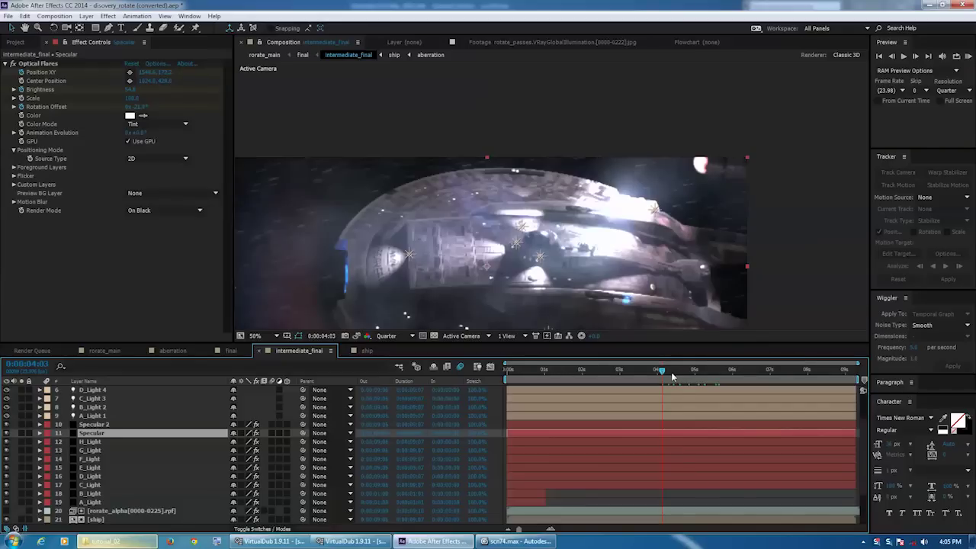
drag(681, 377, 758, 371)
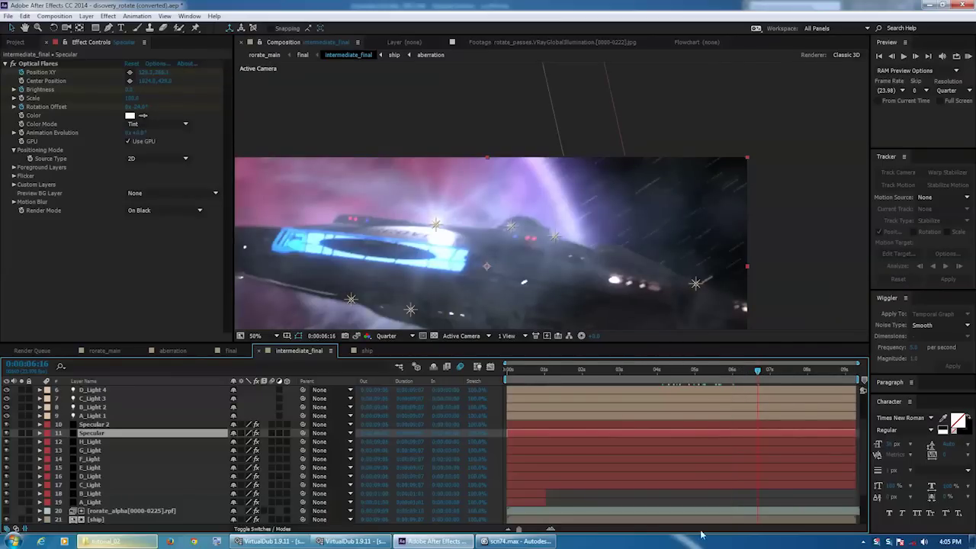
click(696, 496)
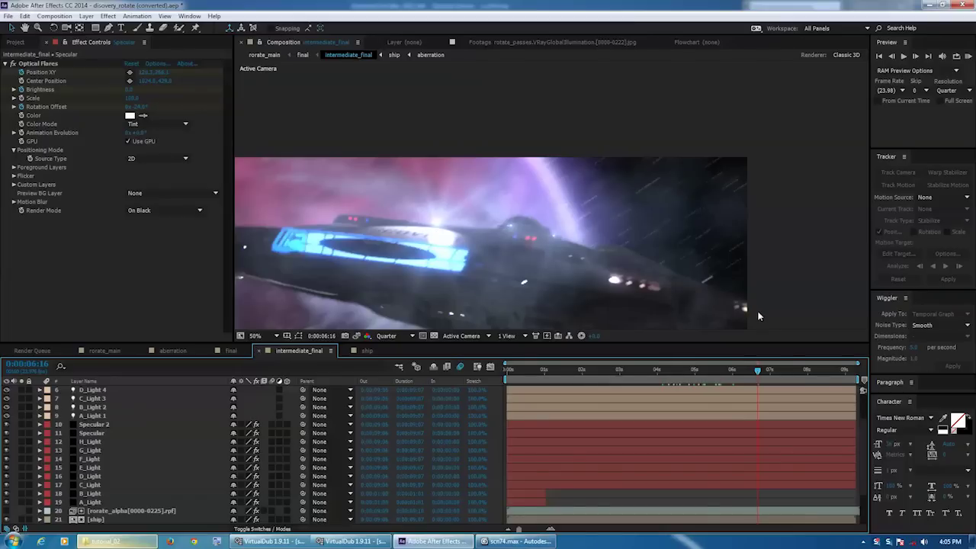
click(733, 366)
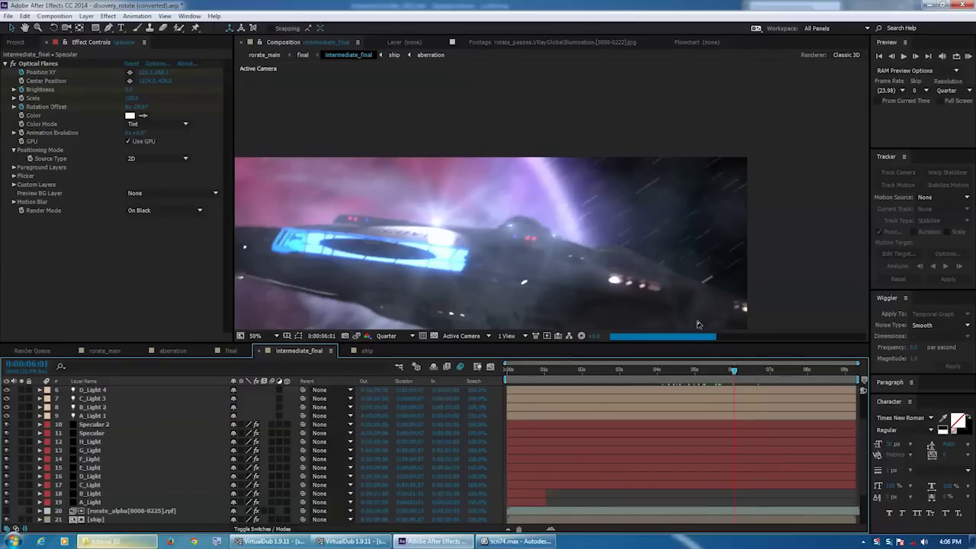
scroll(469, 312, up, 3)
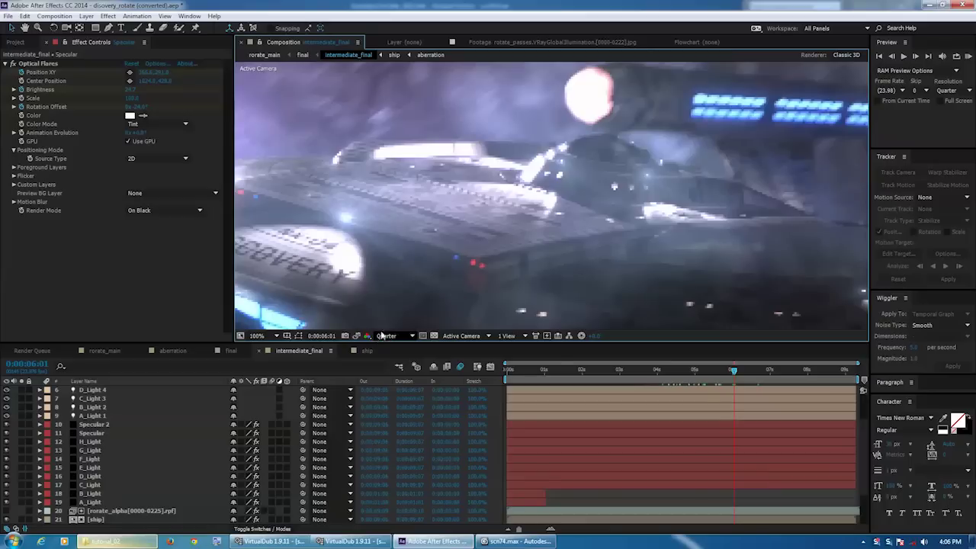
Open the ship composition and examine the red and blue hull lights around the DISCOVERY lettering at 200%
click(364, 351)
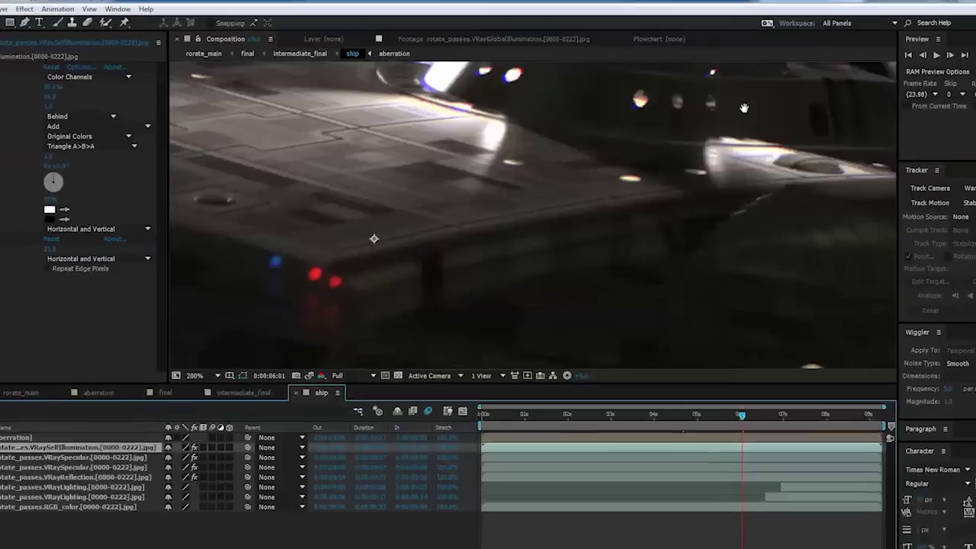
middle_drag(541, 176, 745, 109)
middle_drag(480, 230, 581, 336)
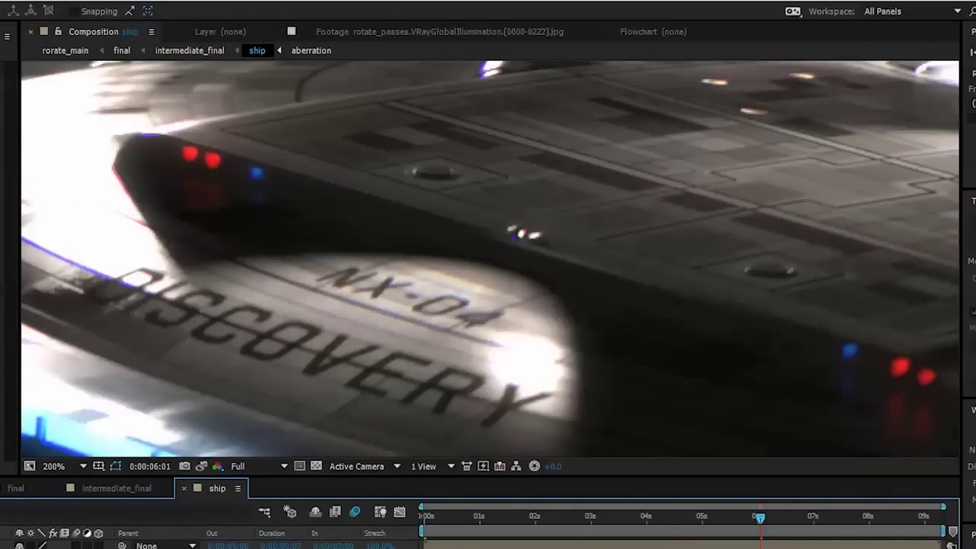
scroll(396, 137, down, 1)
middle_drag(483, 268, 372, 312)
scroll(372, 313, down, 1)
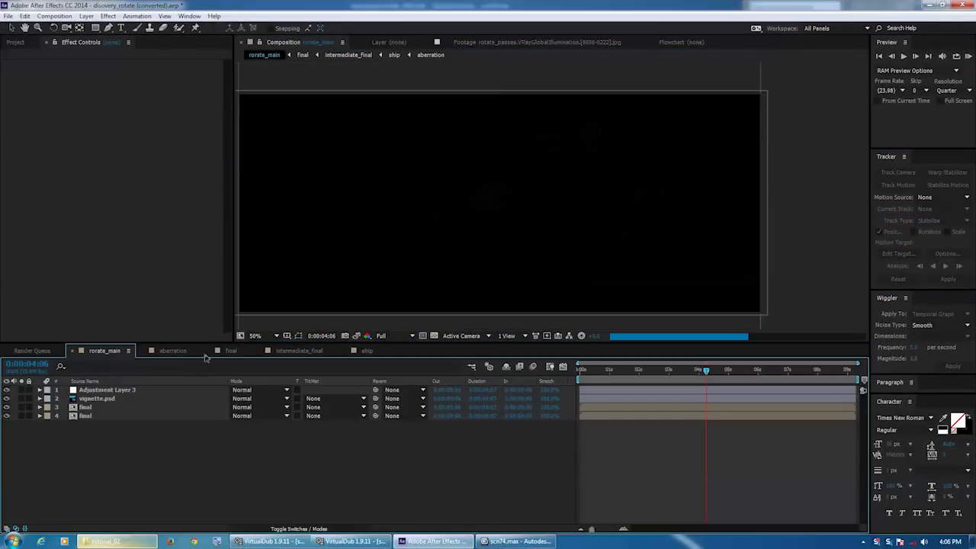
Look at the final and intermediate_final compositions and open the aberration composition
click(228, 351)
click(278, 351)
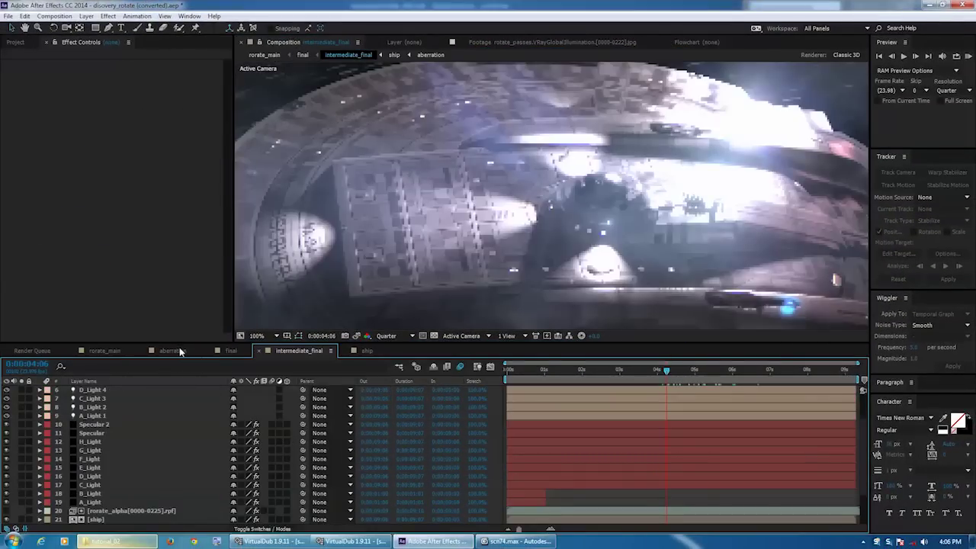
click(172, 350)
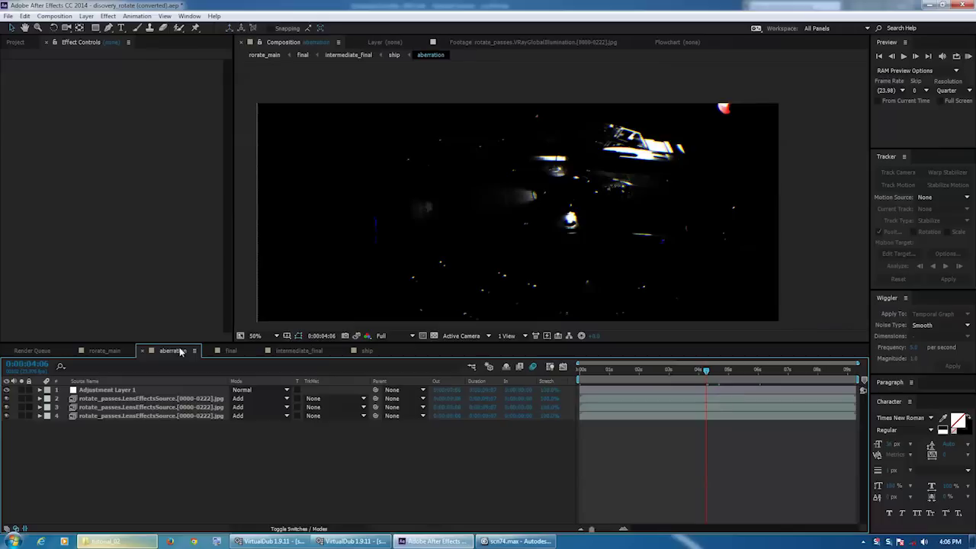
Look at the whole intermediate_final composition at 50% and open the final composition
click(299, 351)
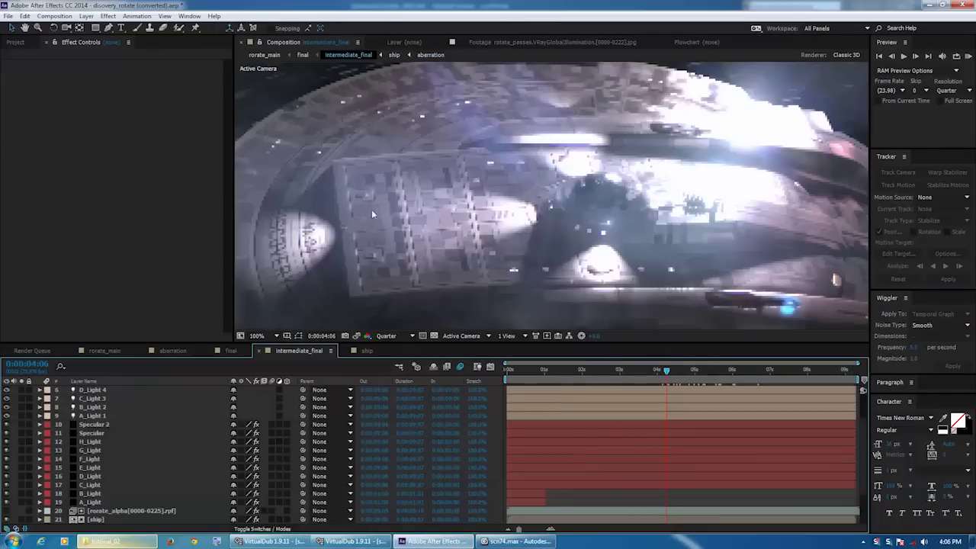
middle_drag(423, 244, 429, 223)
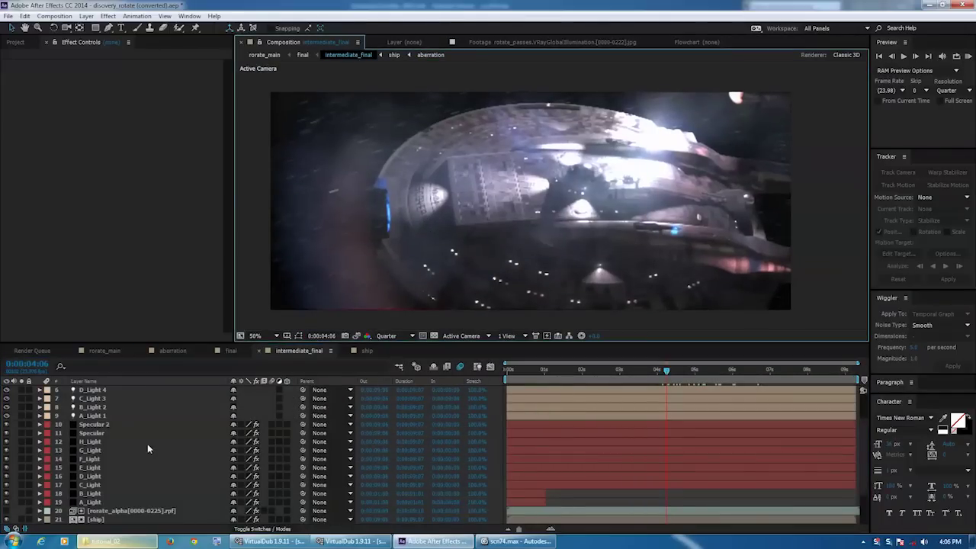
click(230, 351)
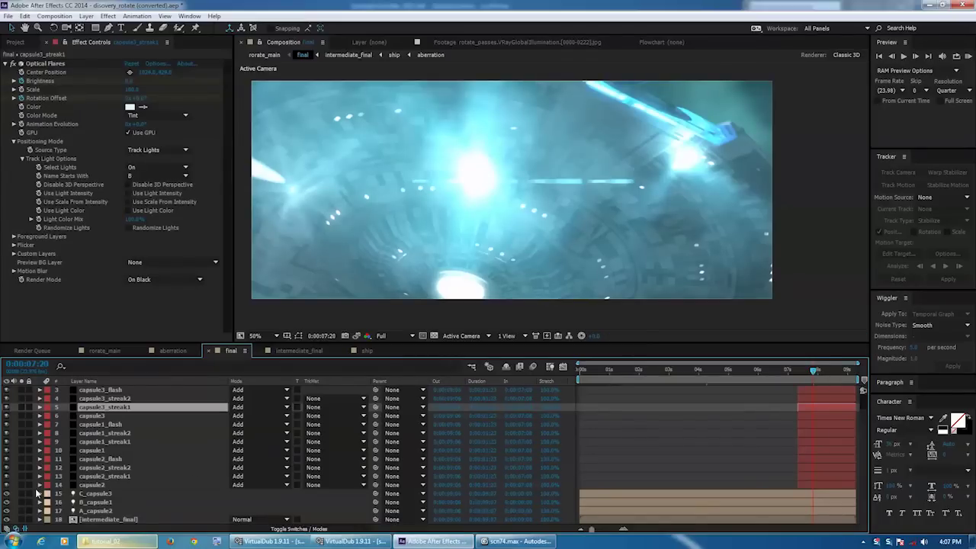
Solo the intermediate_final layer in the final composition and scrub back to 0:00:07:14 to view the ship without capsule flares
click(122, 522)
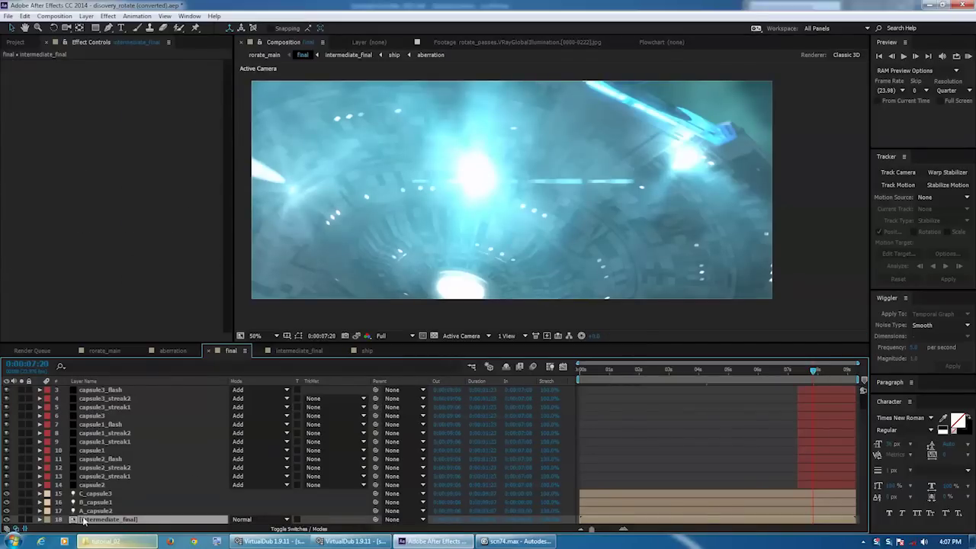
click(22, 519)
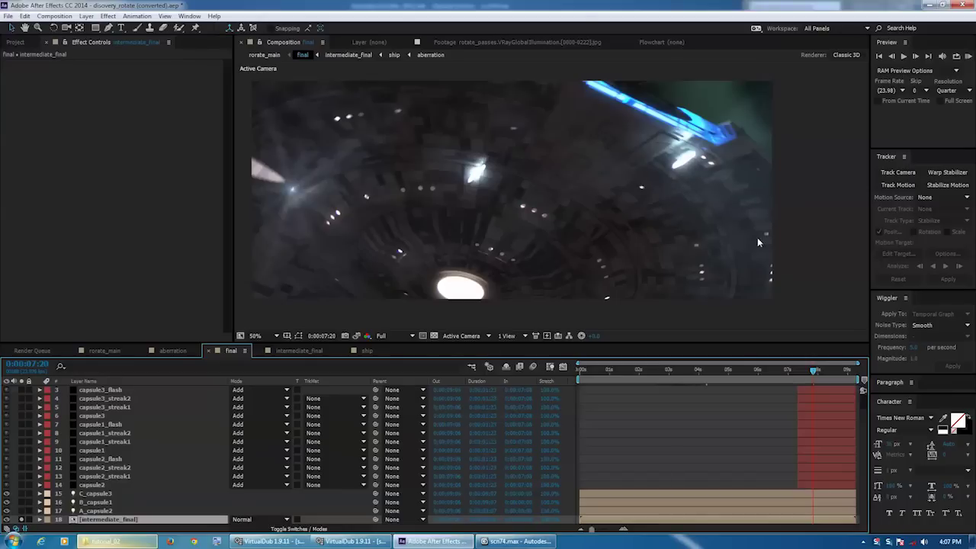
drag(814, 372, 807, 379)
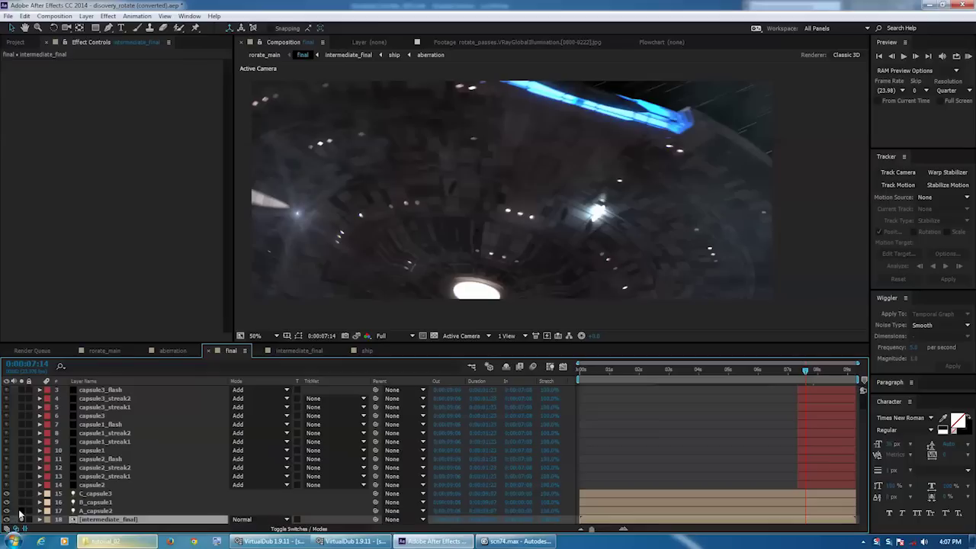
Solo the capsule lights and the layers above them, view the flares at 0:00:07:19, and open the rorate_main composition
drag(22, 507, 22, 493)
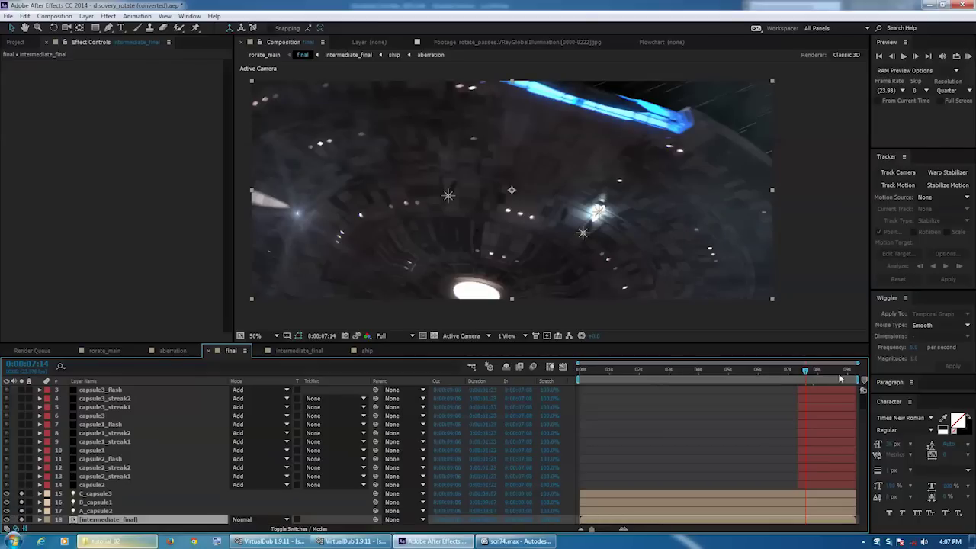
drag(806, 371, 815, 373)
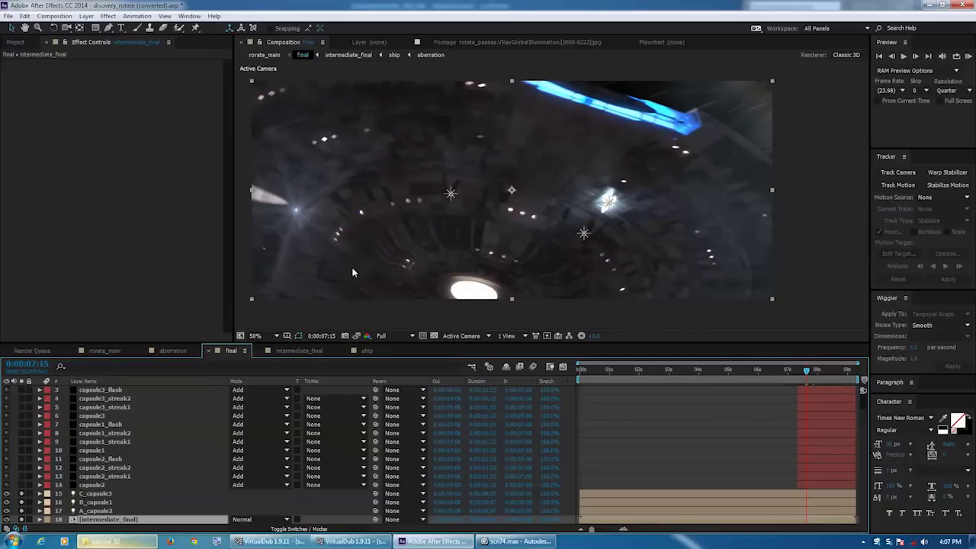
click(20, 485)
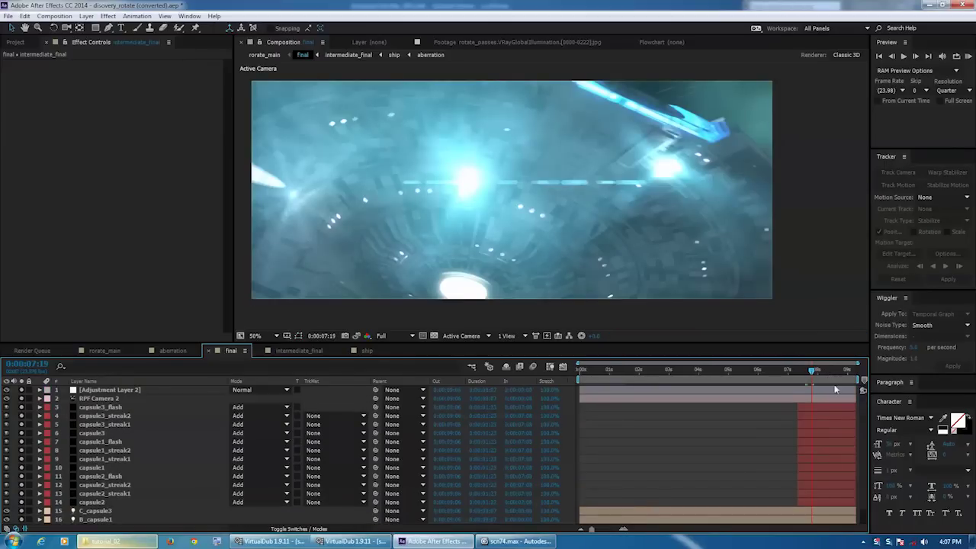
drag(454, 210, 484, 224)
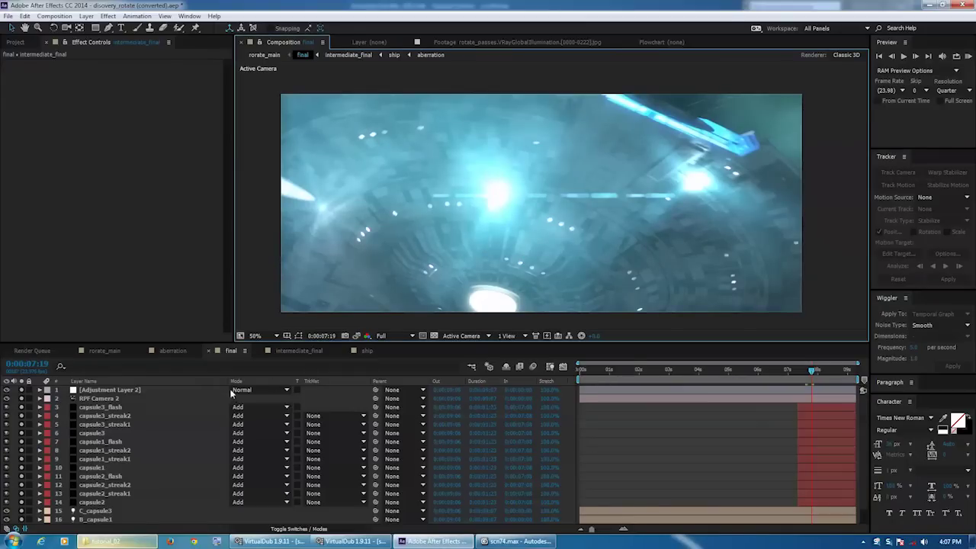
click(114, 351)
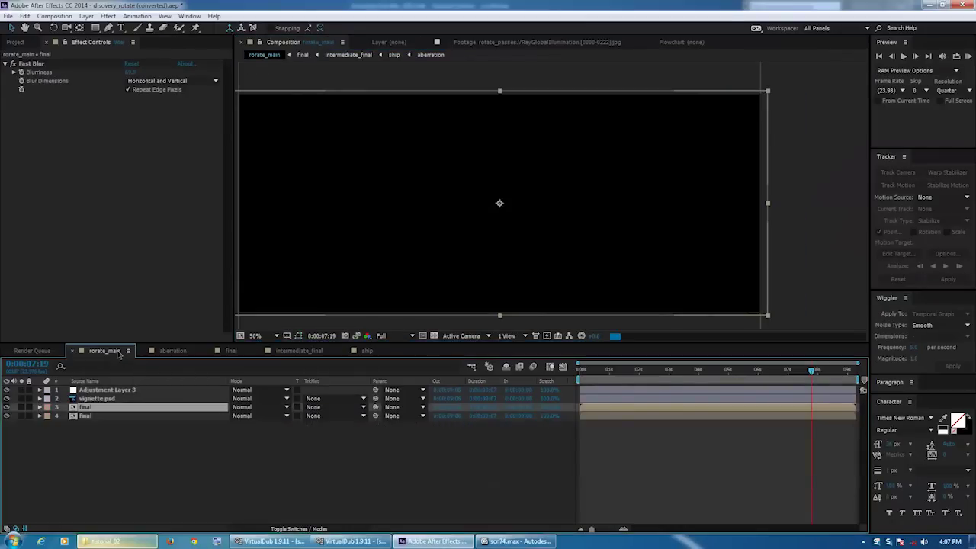